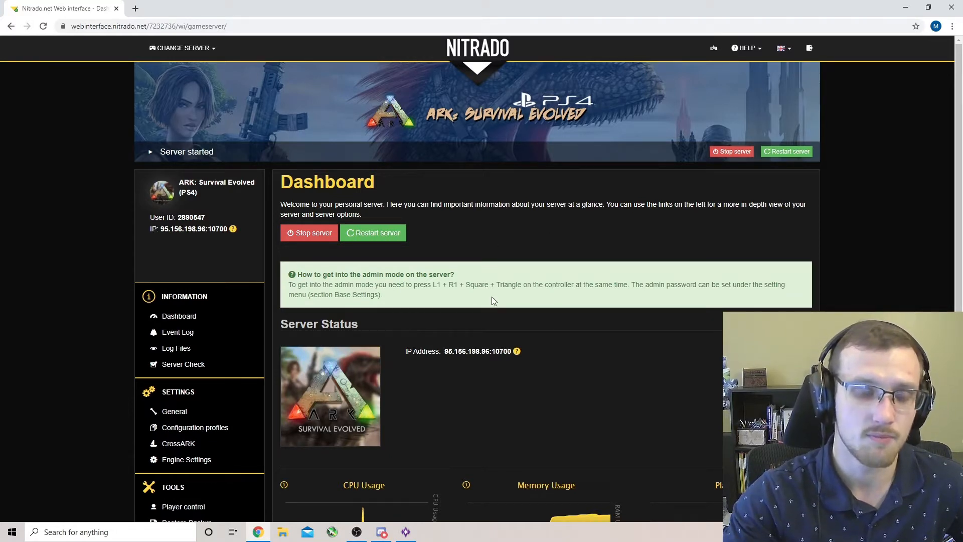
Switch to Beacon and open the Breeding Multipliers settings of the untitled document
click(403, 533)
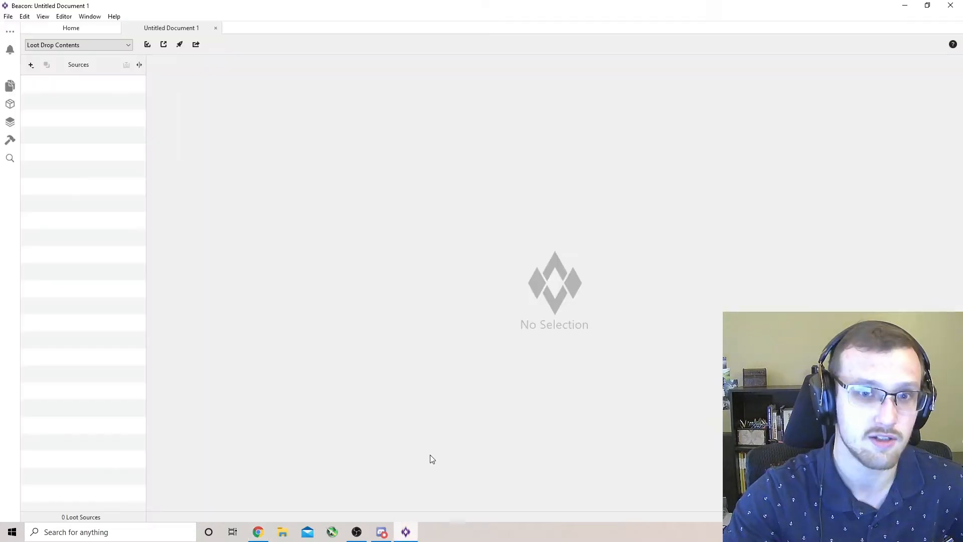
click(127, 45)
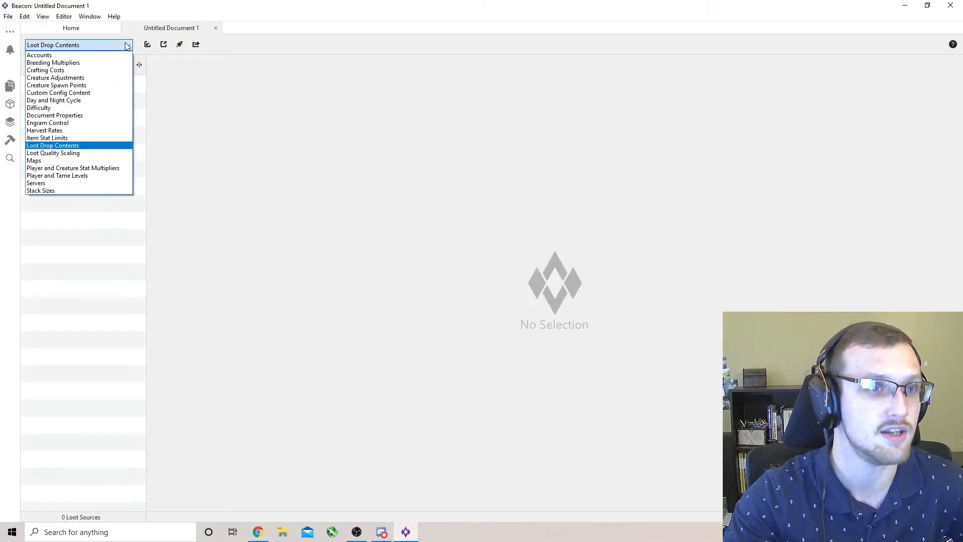
click(71, 47)
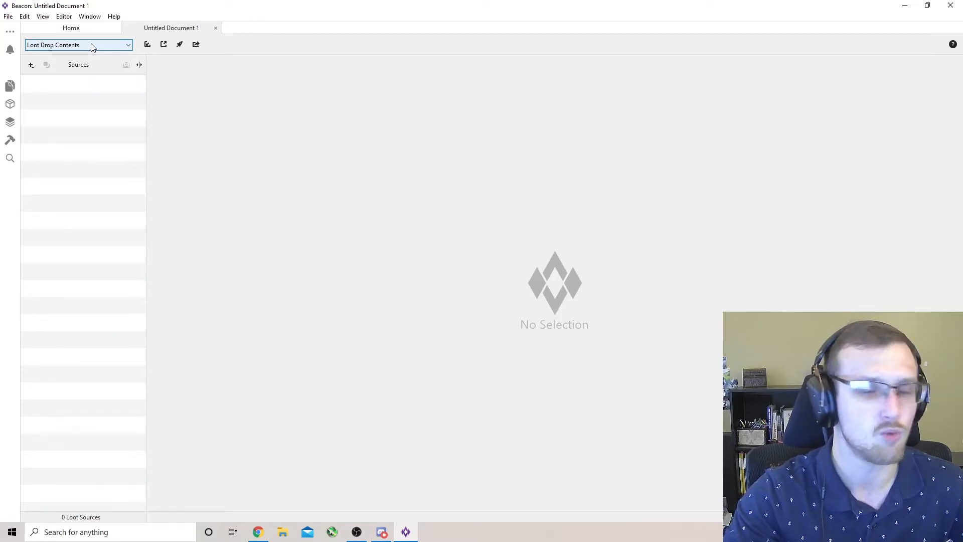
click(106, 50)
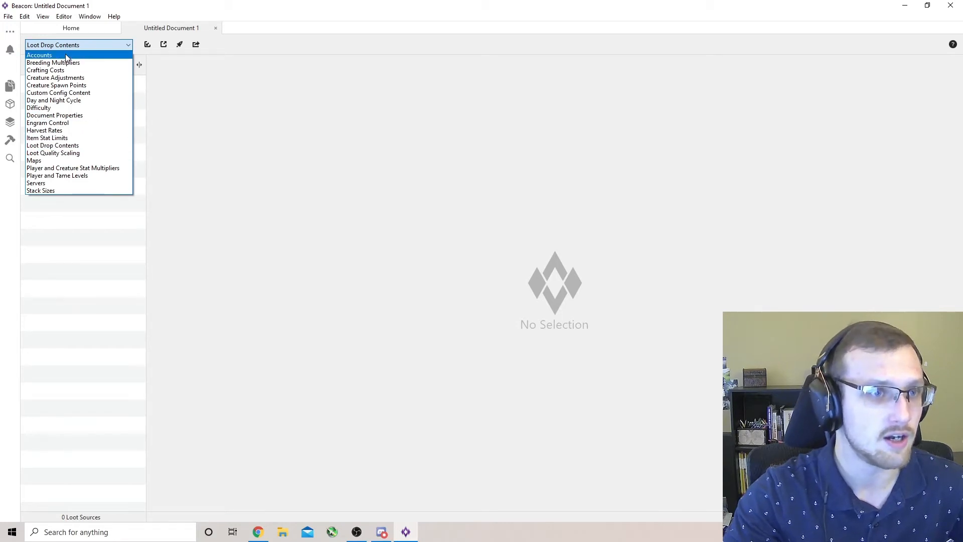
click(105, 57)
click(93, 45)
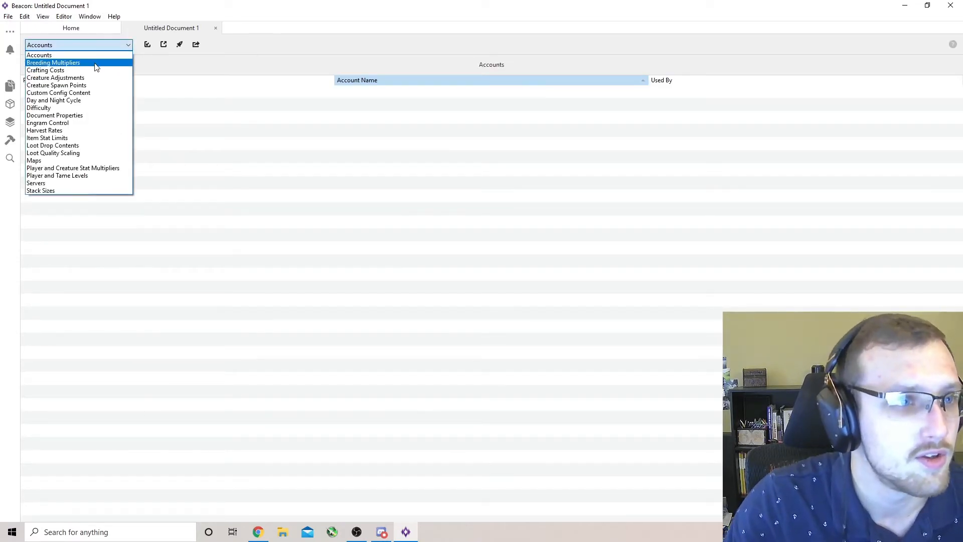
click(94, 63)
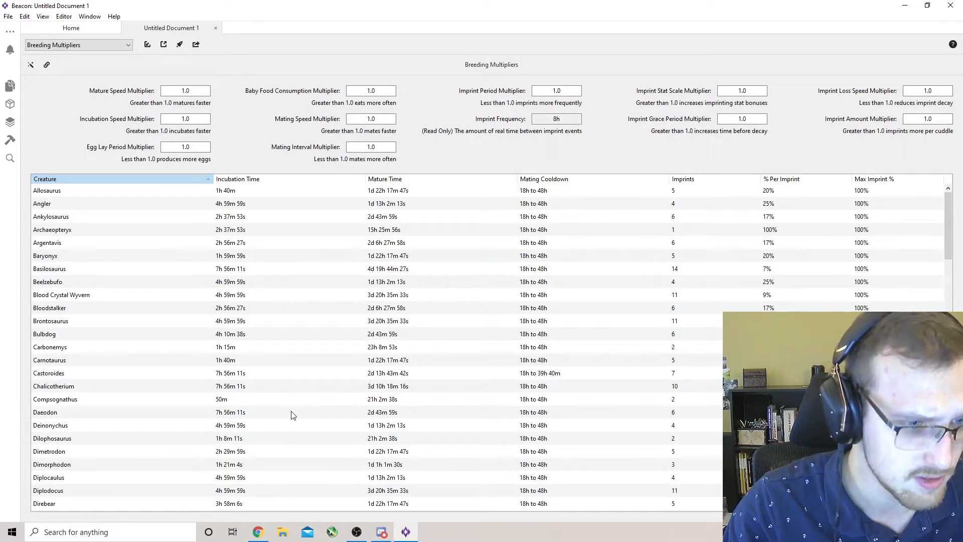
Browse the creature list and select the Raptor to examine its default incubation and mature times
scroll(292, 419, down, 4)
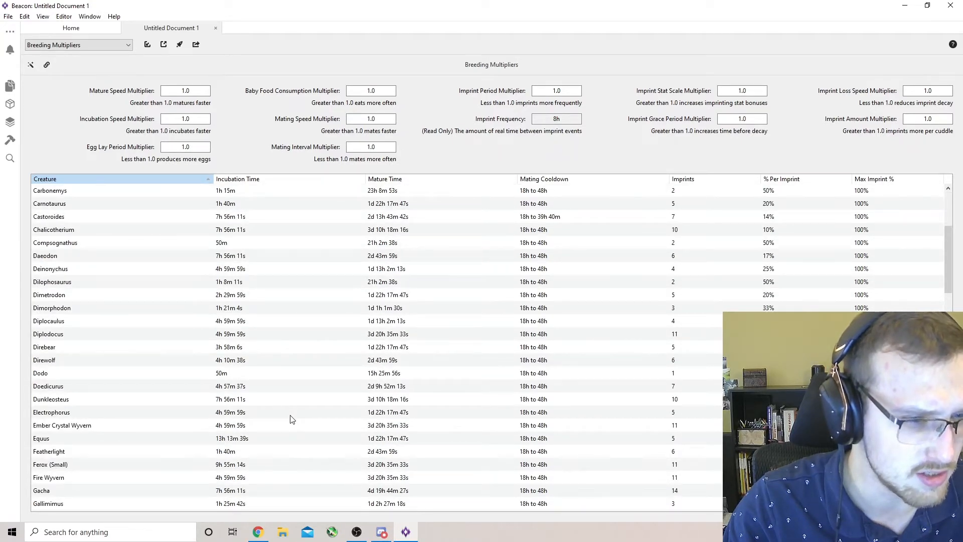
scroll(291, 422, down, 12)
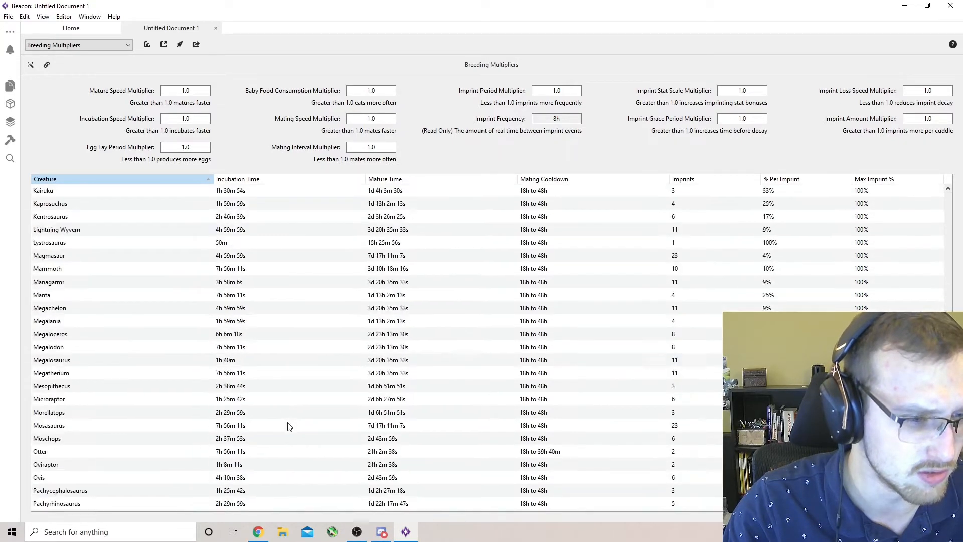
scroll(290, 426, down, 6)
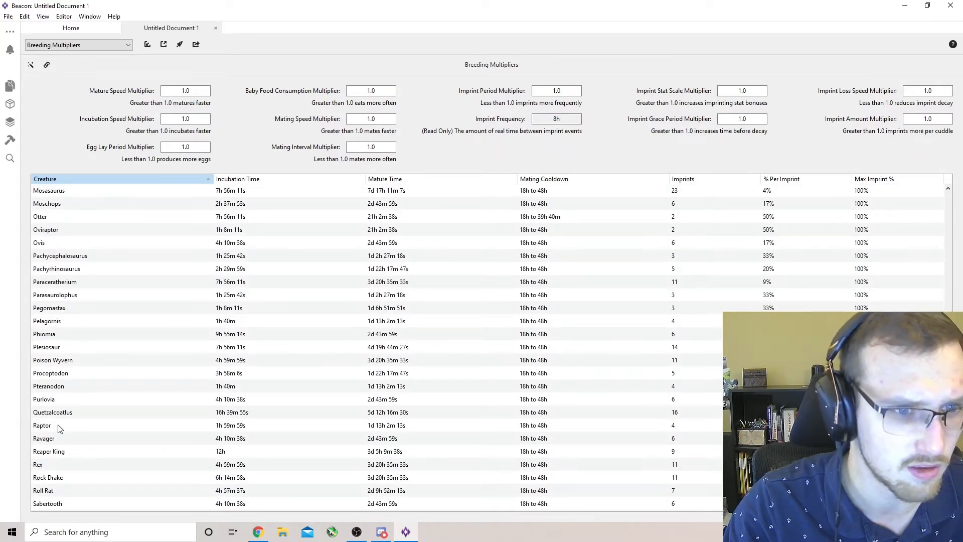
scroll(59, 428, up, 11)
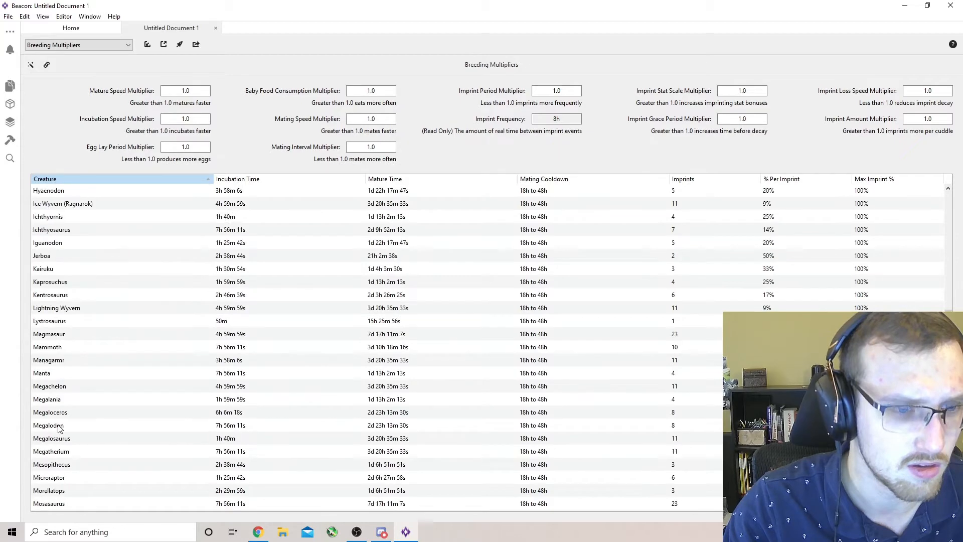
scroll(59, 428, up, 8)
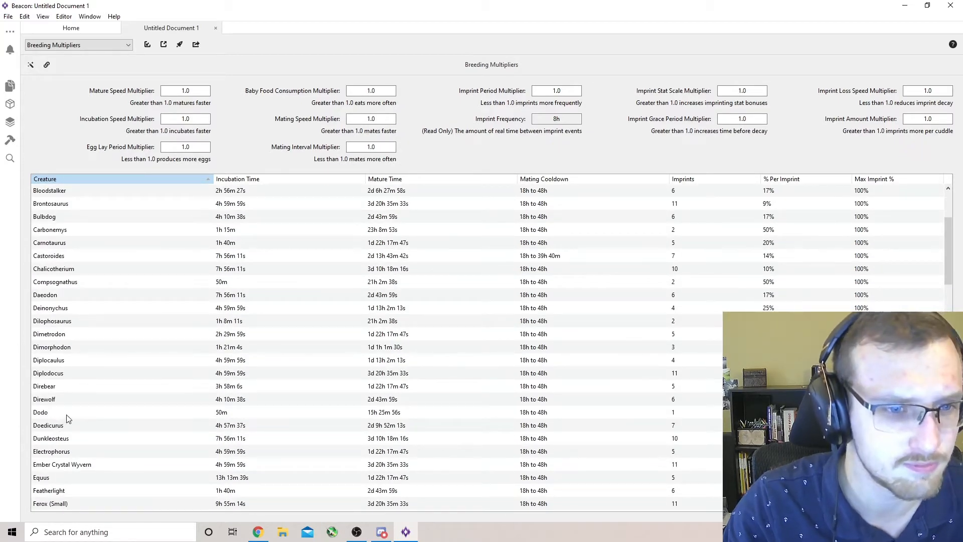
scroll(135, 405, up, 3)
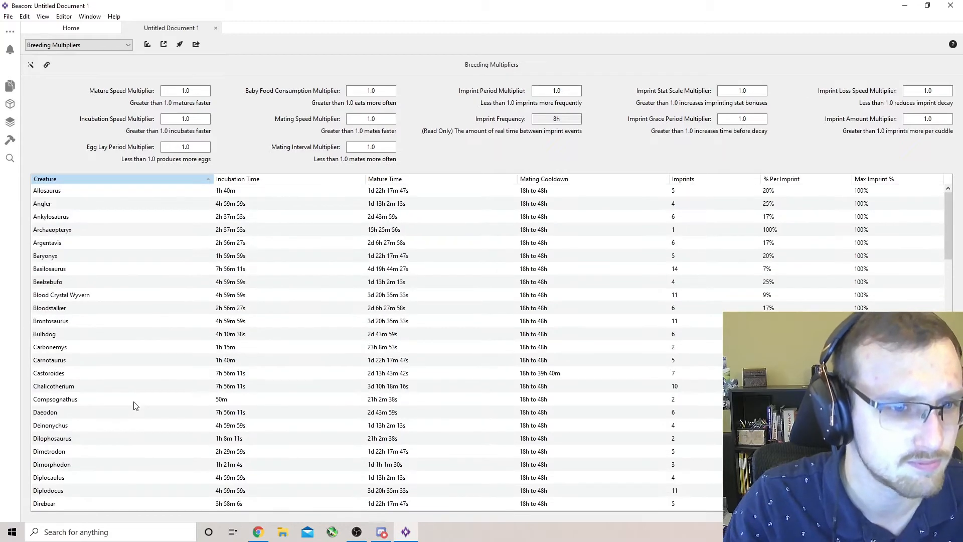
scroll(133, 407, down, 7)
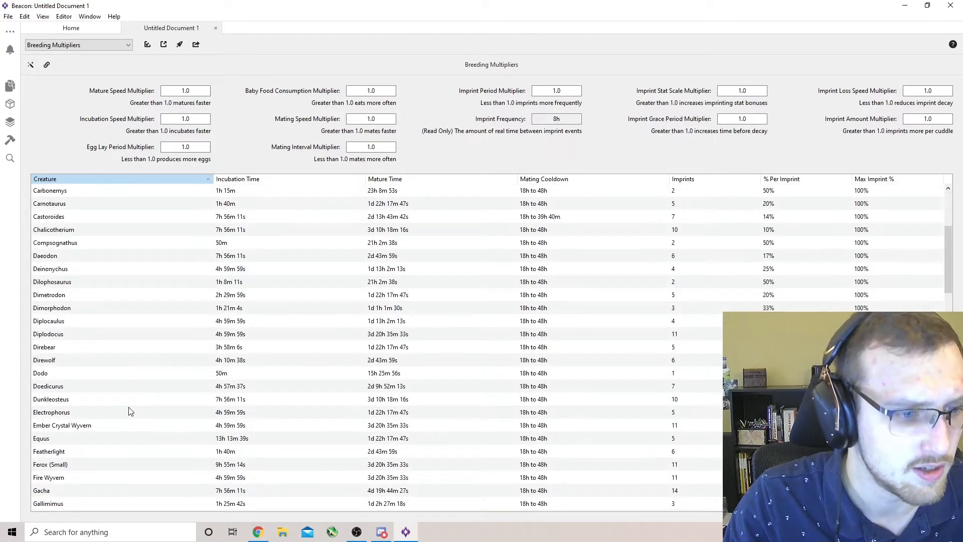
scroll(130, 413, down, 11)
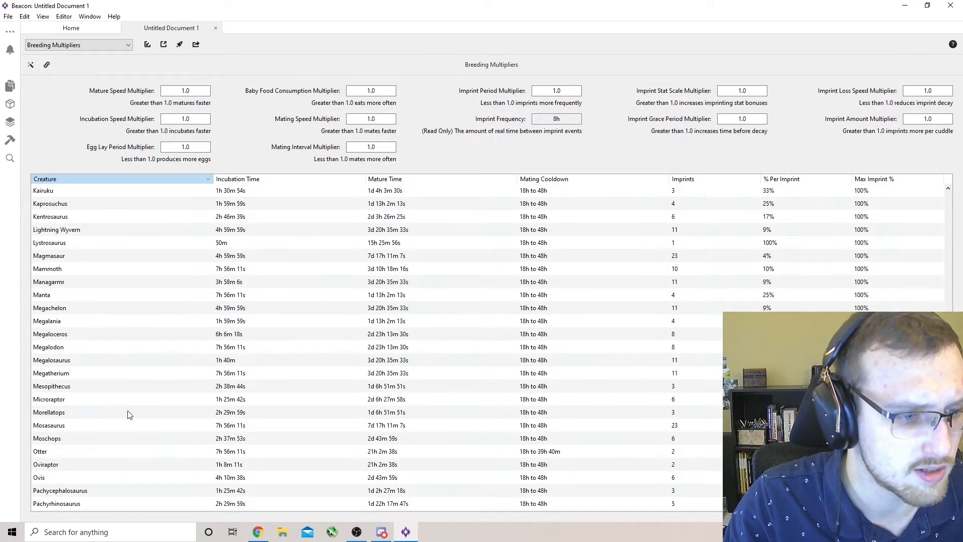
scroll(130, 414, down, 6)
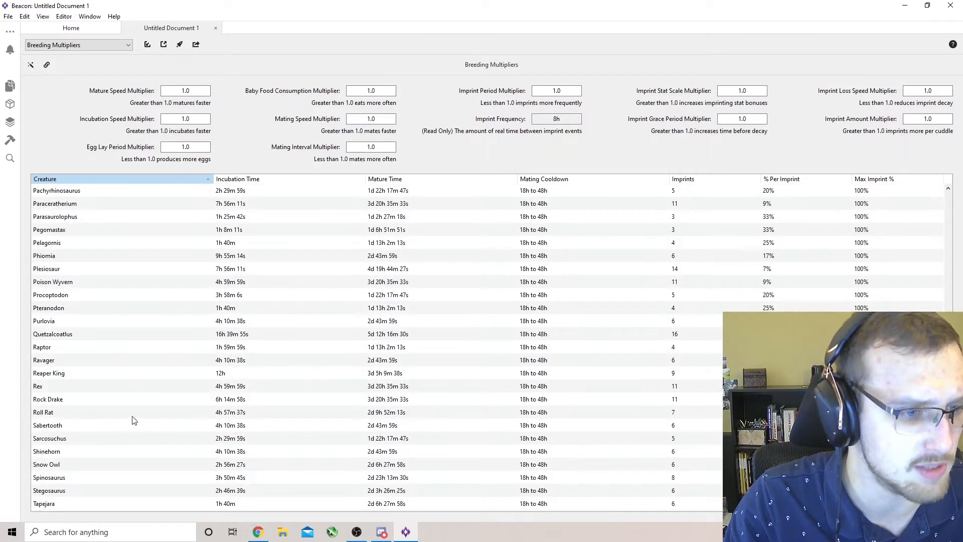
click(60, 348)
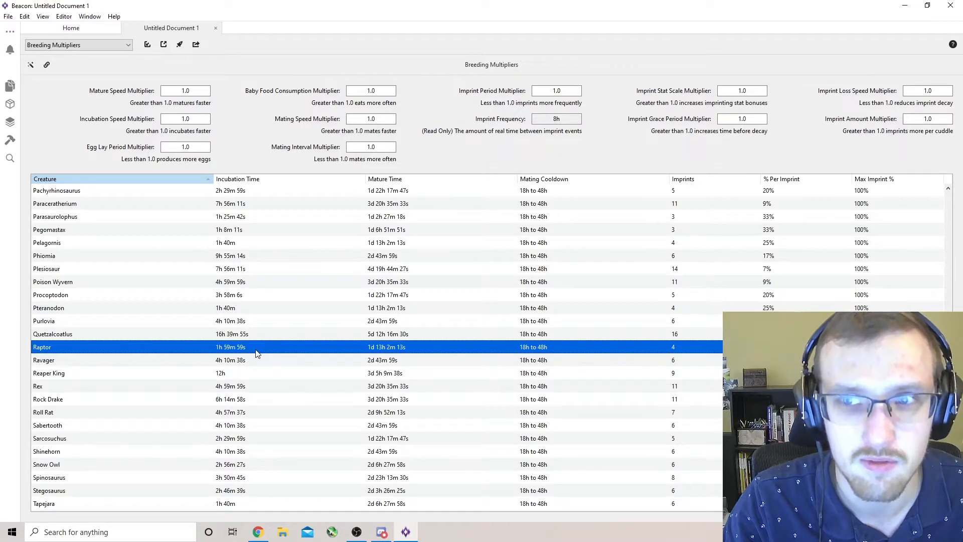
Find the Giganotosaurus in the creature list and select it to examine its default breeding times
scroll(256, 354, up, 1)
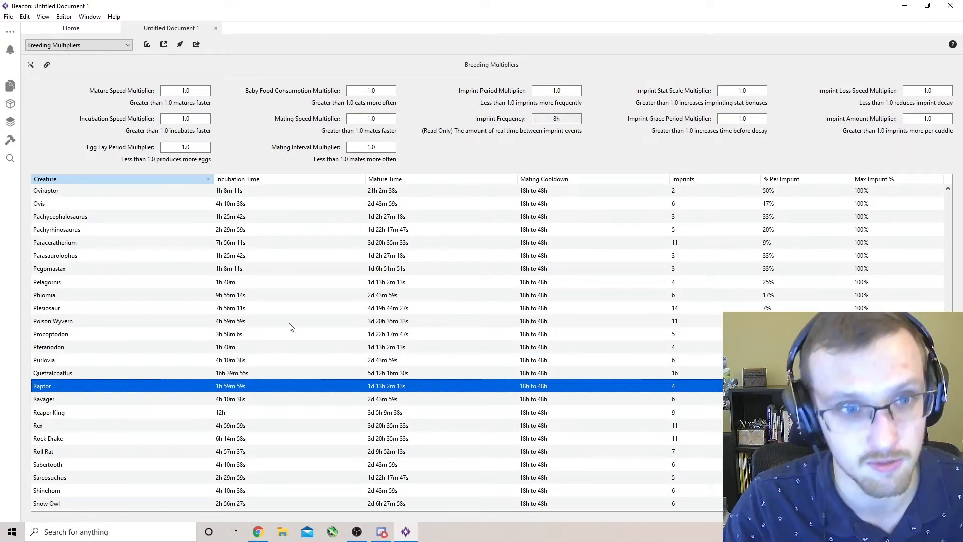
scroll(291, 326, up, 10)
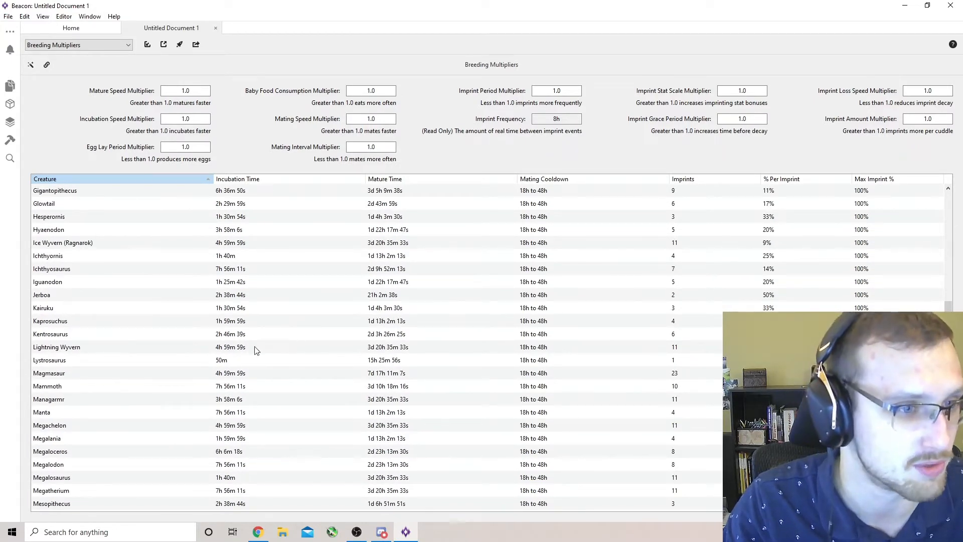
scroll(172, 336, up, 1)
scroll(172, 337, up, 3)
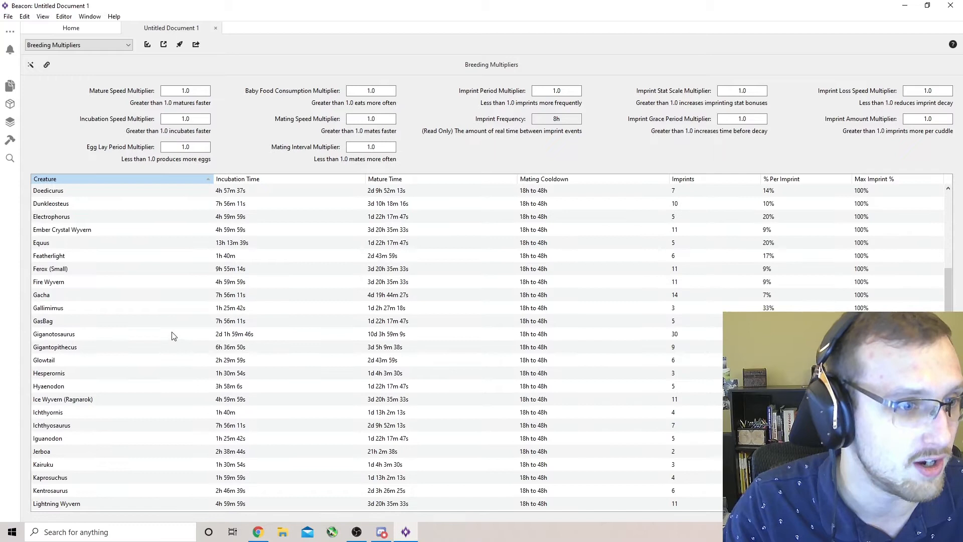
click(75, 336)
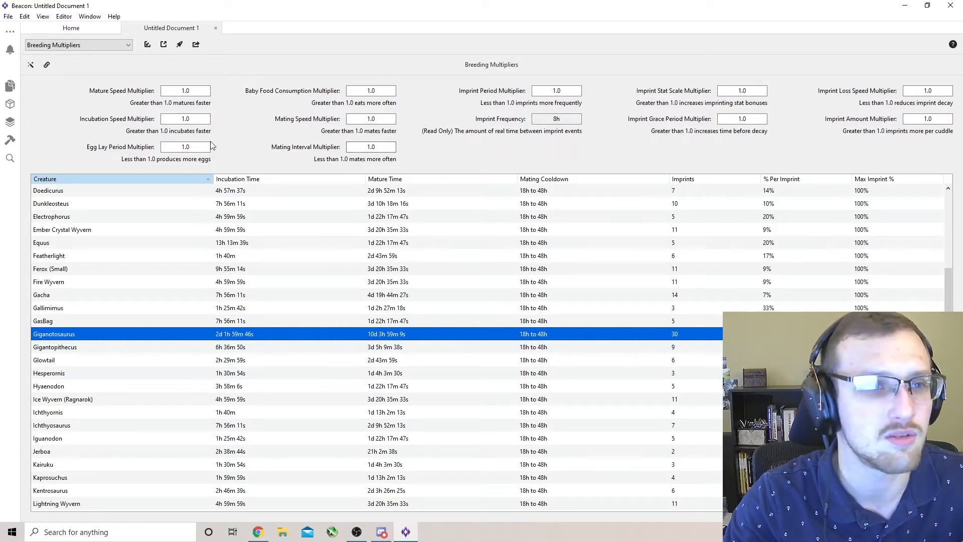
Set the Incubation Speed Multiplier to 5.0
click(201, 119)
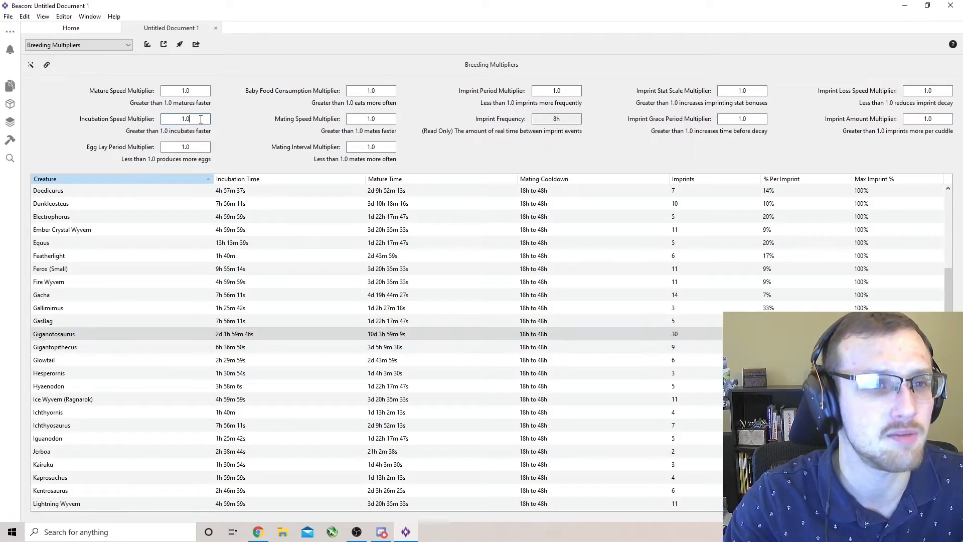
key(BackSpace)
key(BackSpace)
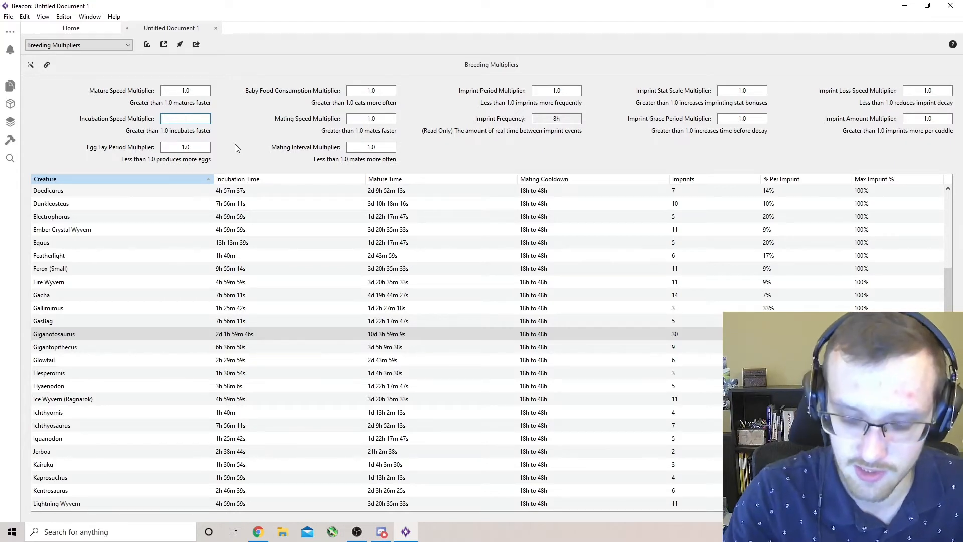
text(5.0)
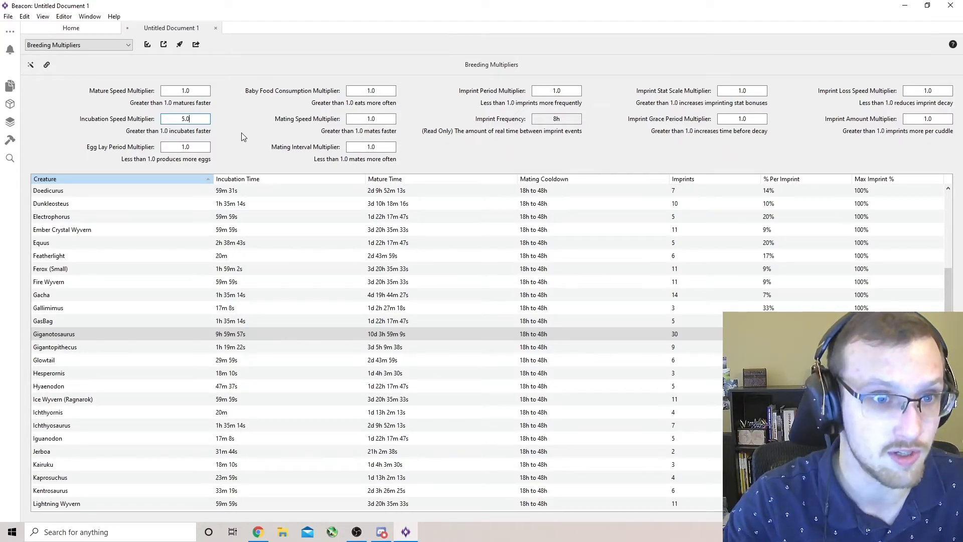
click(199, 147)
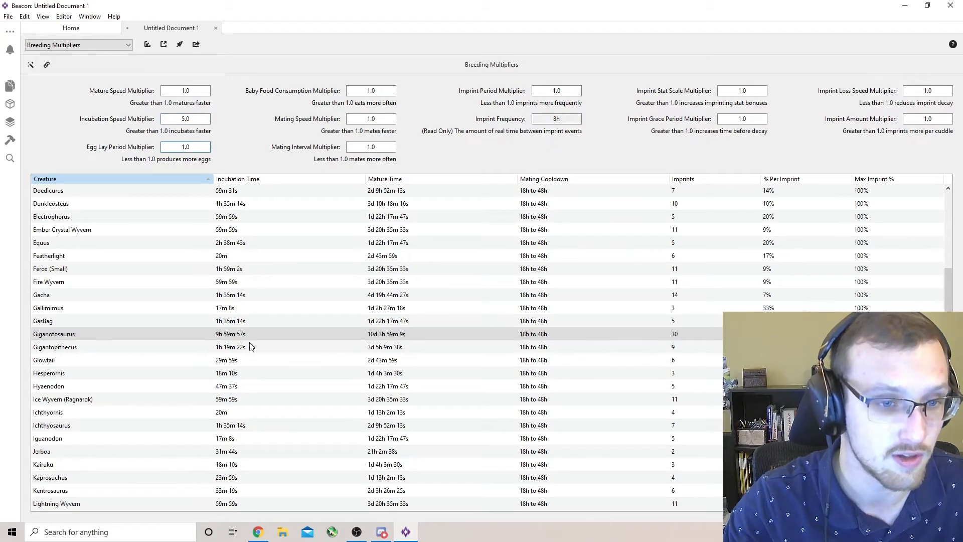
Set the Incubation Speed Multiplier to 10.0
click(196, 118)
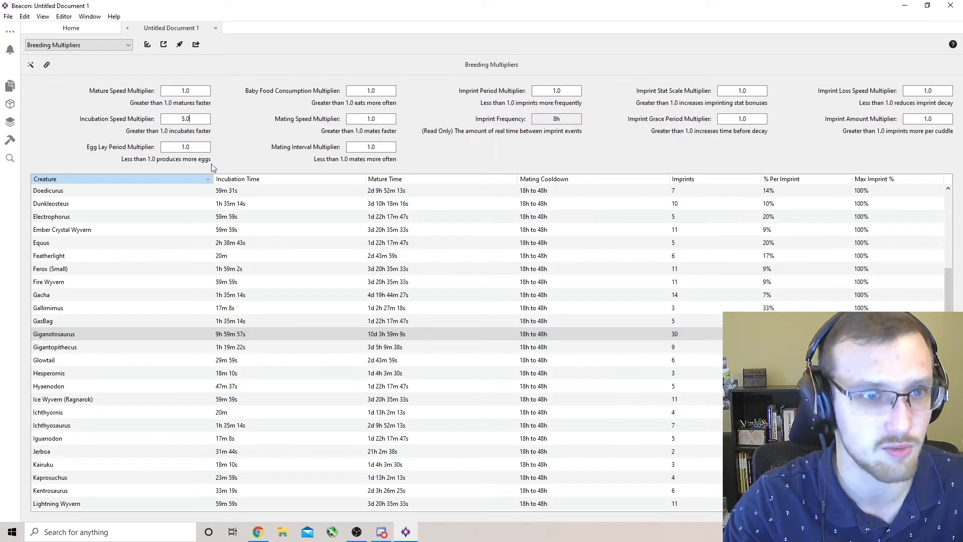
double_click(198, 118)
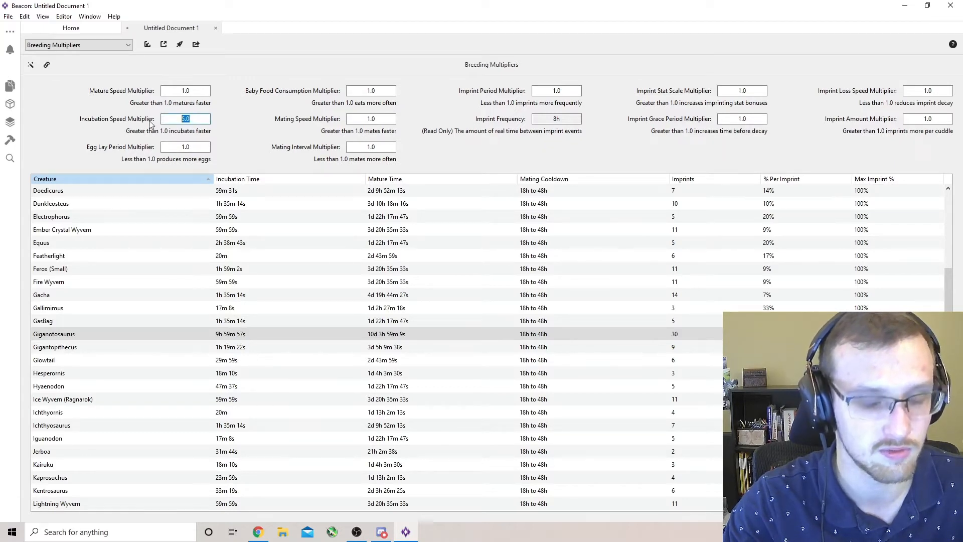
text(10.0)
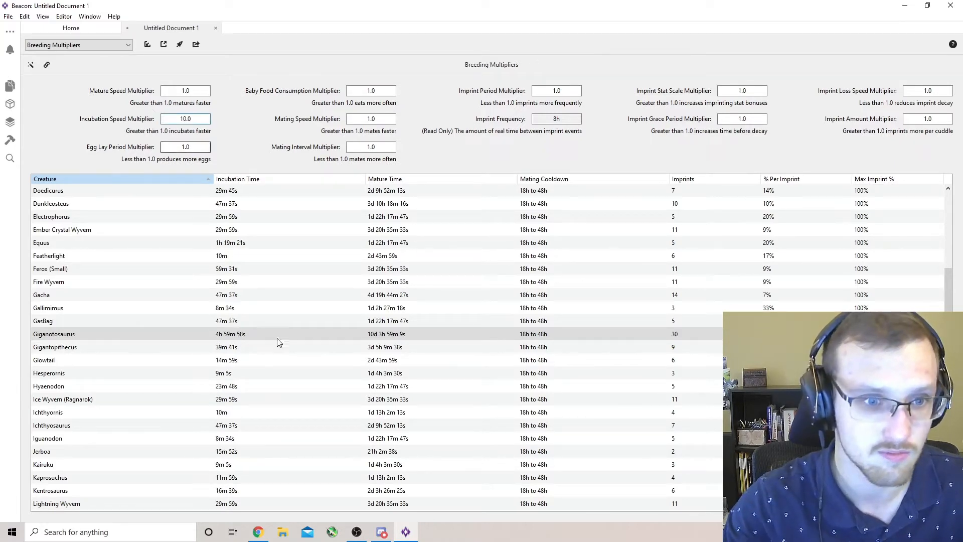
Examine the recalculated incubation times for the Giganotosaurus and the other creatures throughout the list
click(263, 338)
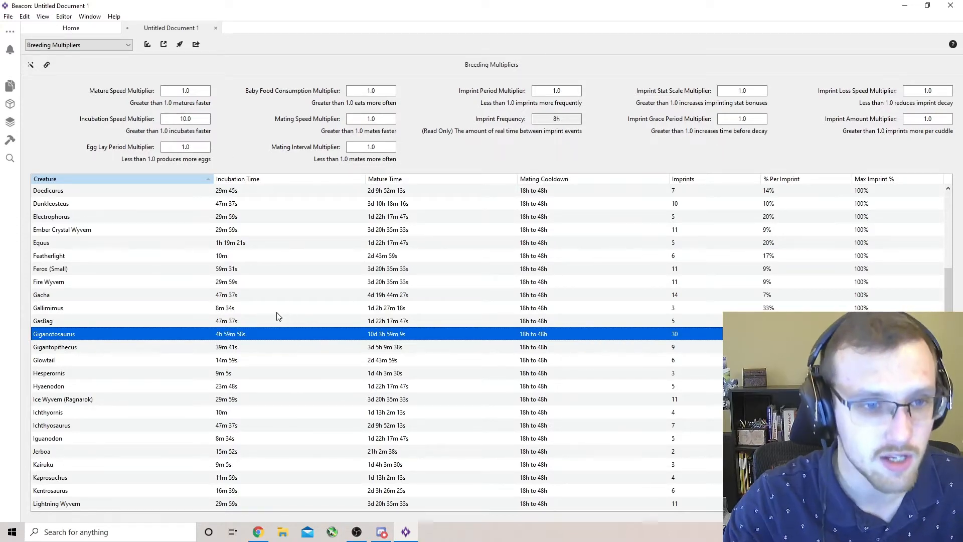
scroll(275, 301, up, 9)
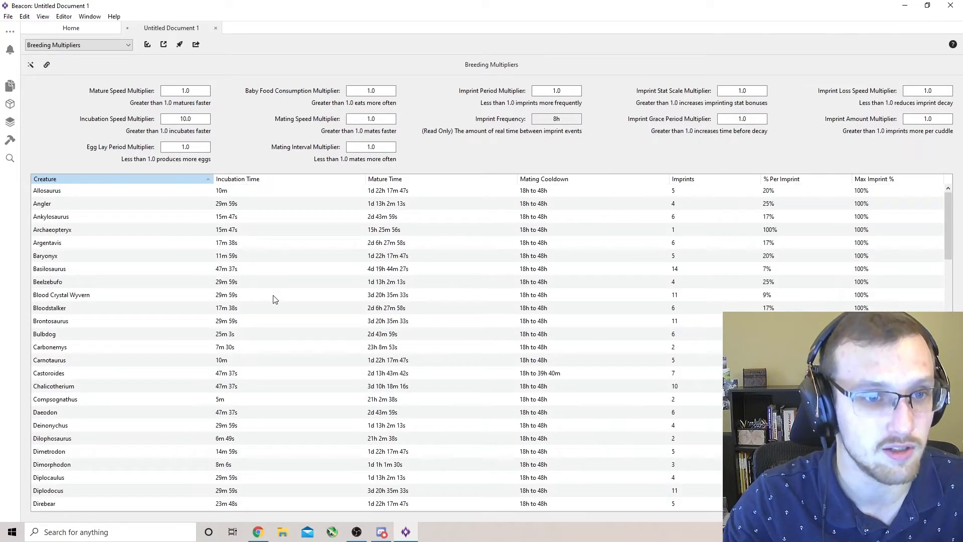
scroll(275, 300, down, 4)
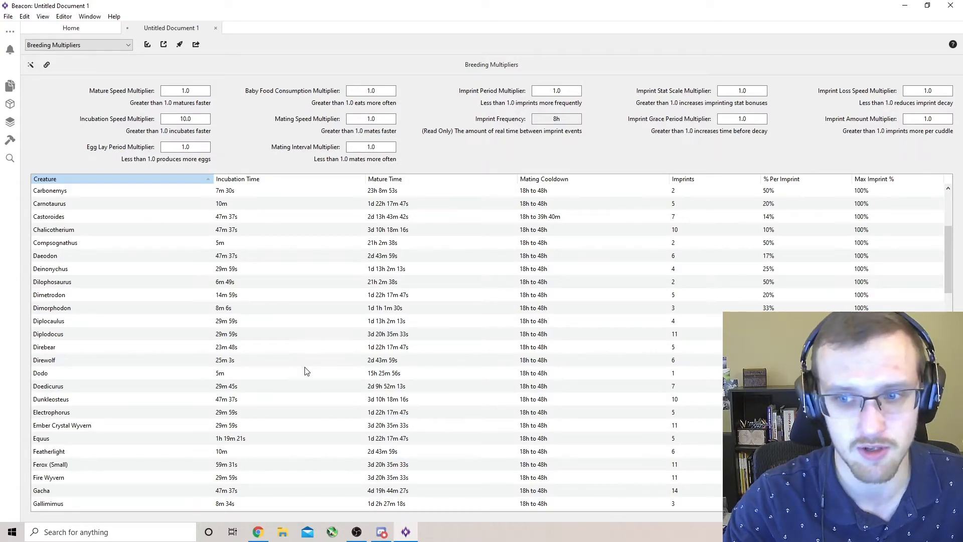
scroll(305, 370, down, 5)
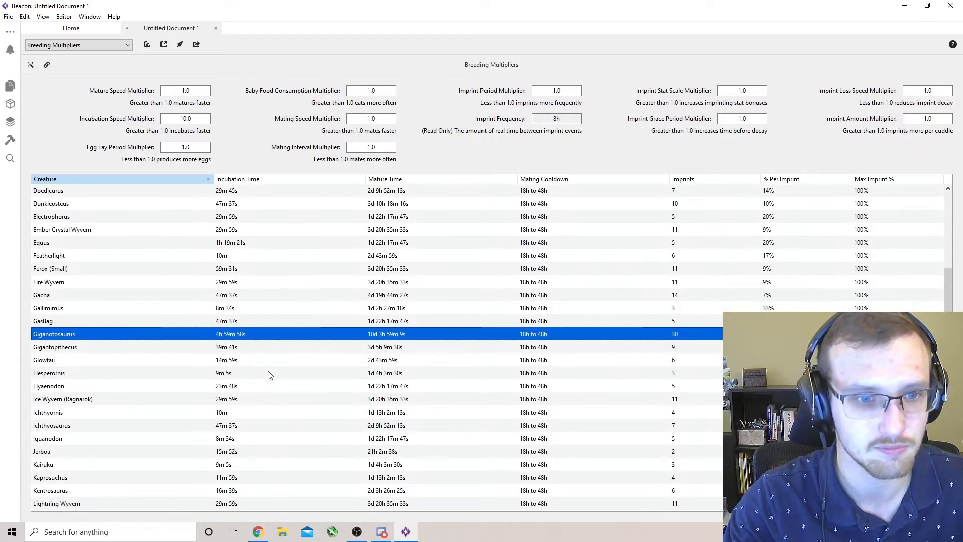
scroll(270, 375, down, 2)
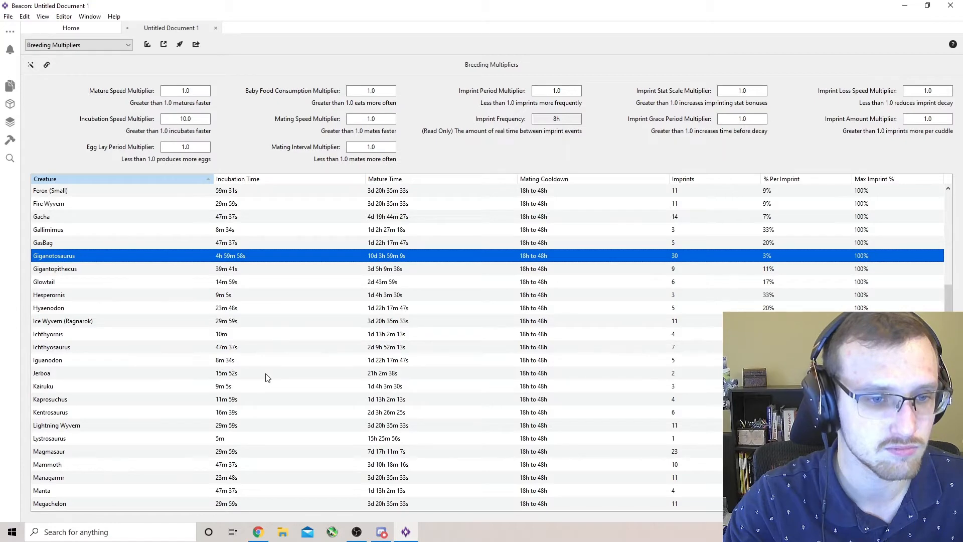
scroll(267, 377, down, 5)
scroll(266, 377, down, 6)
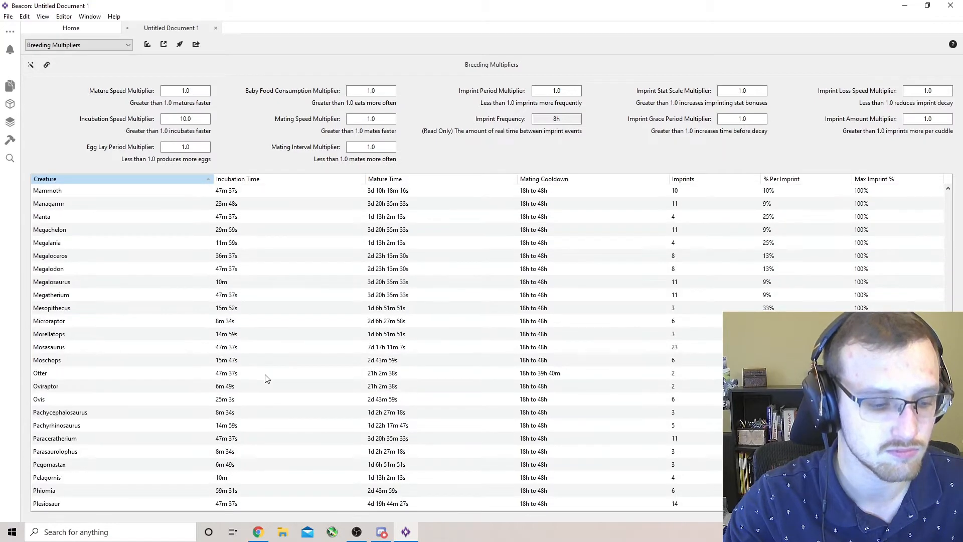
scroll(263, 381, down, 7)
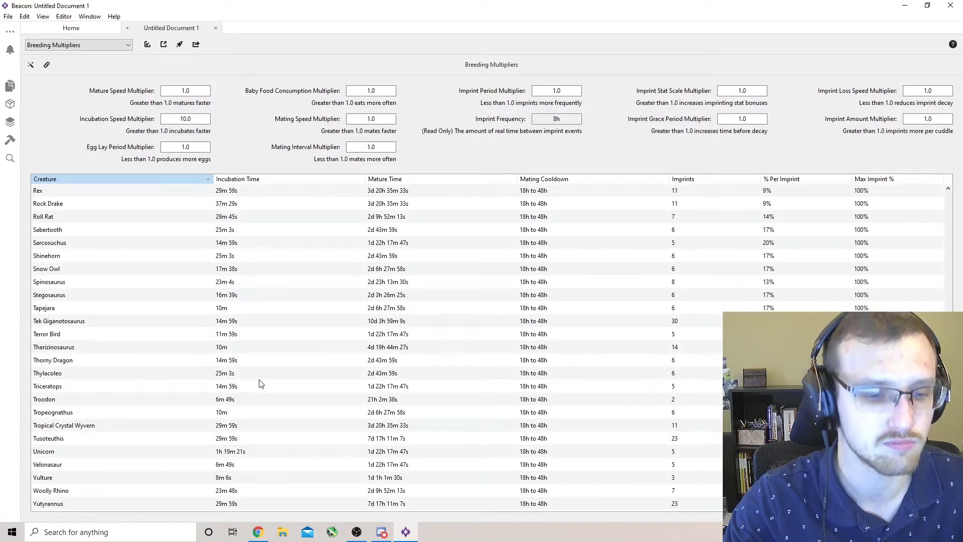
scroll(260, 383, up, 20)
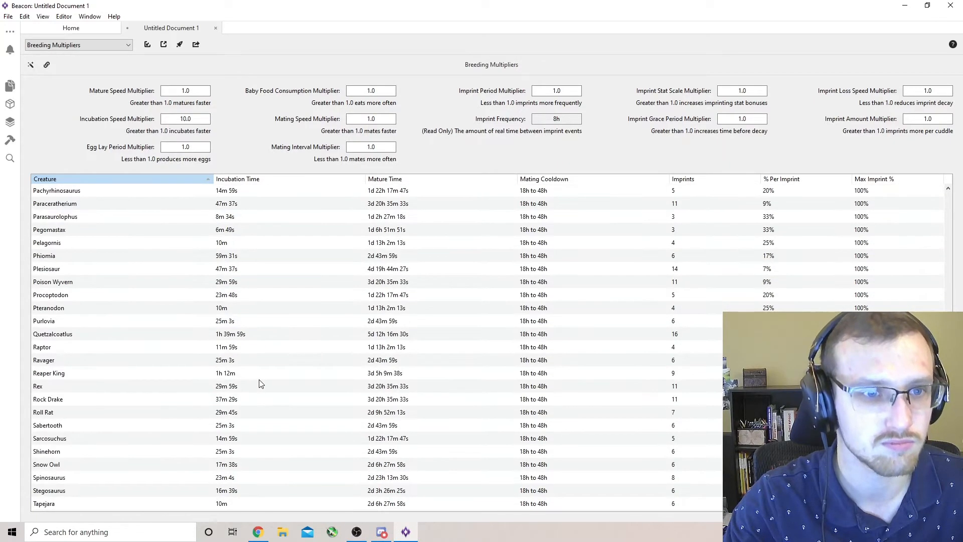
Examine the Giganotosaurus's incubation time alongside the creatures from the start to the end of the list
click(260, 380)
scroll(260, 382, up, 1)
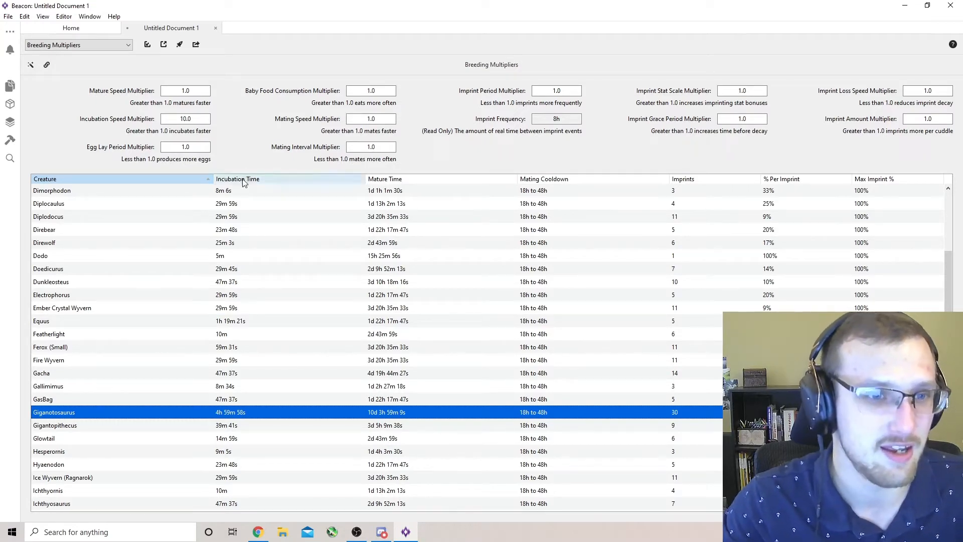
scroll(316, 301, up, 8)
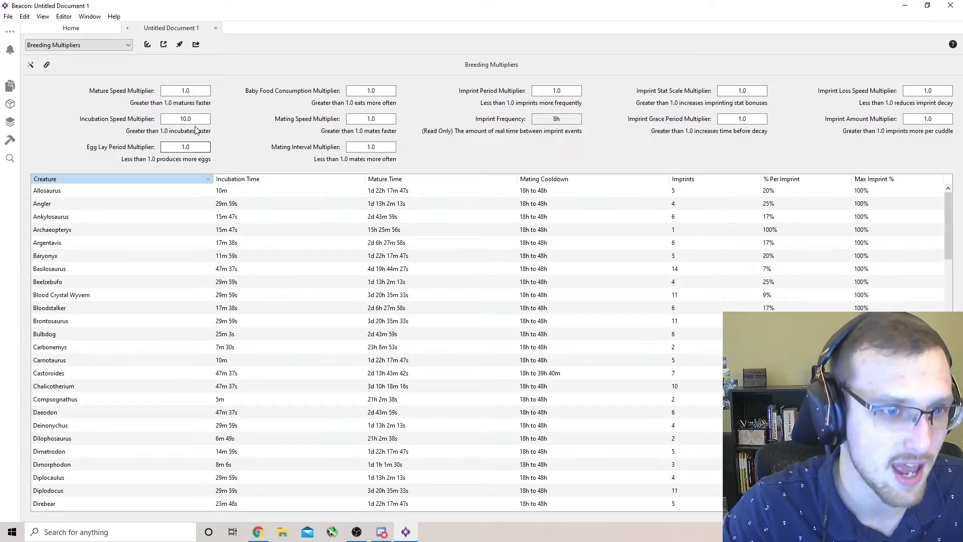
scroll(263, 291, down, 10)
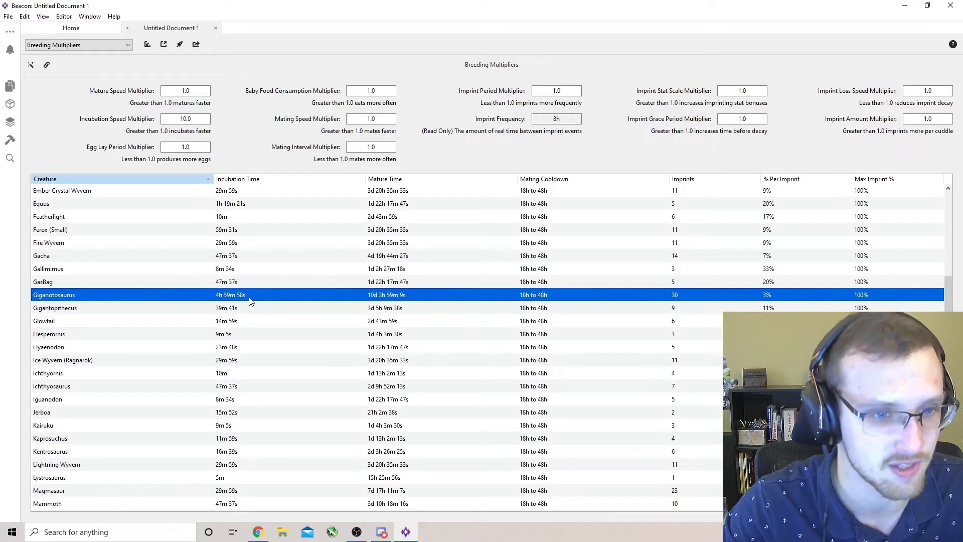
scroll(264, 301, down, 20)
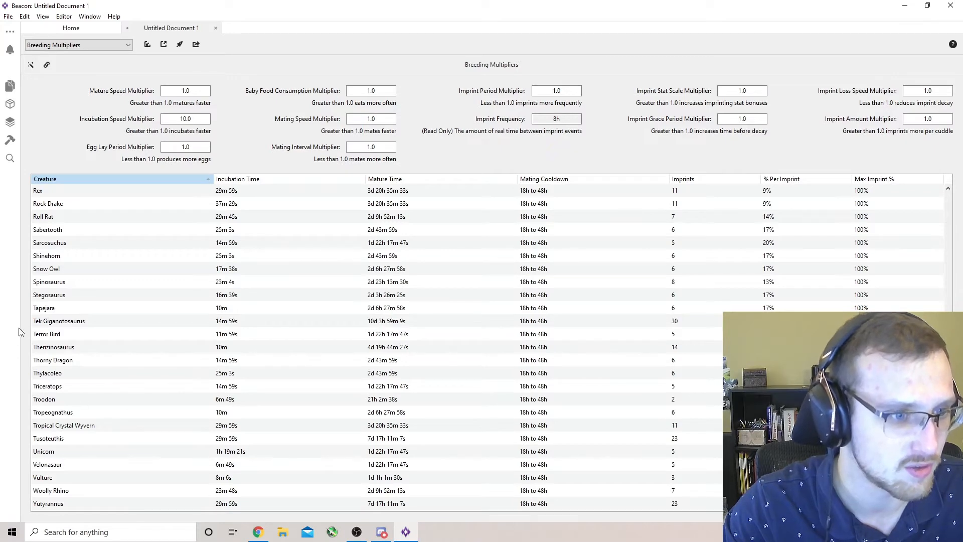
Select the Rex and review incubation times from there back to the start of the creature list
click(249, 188)
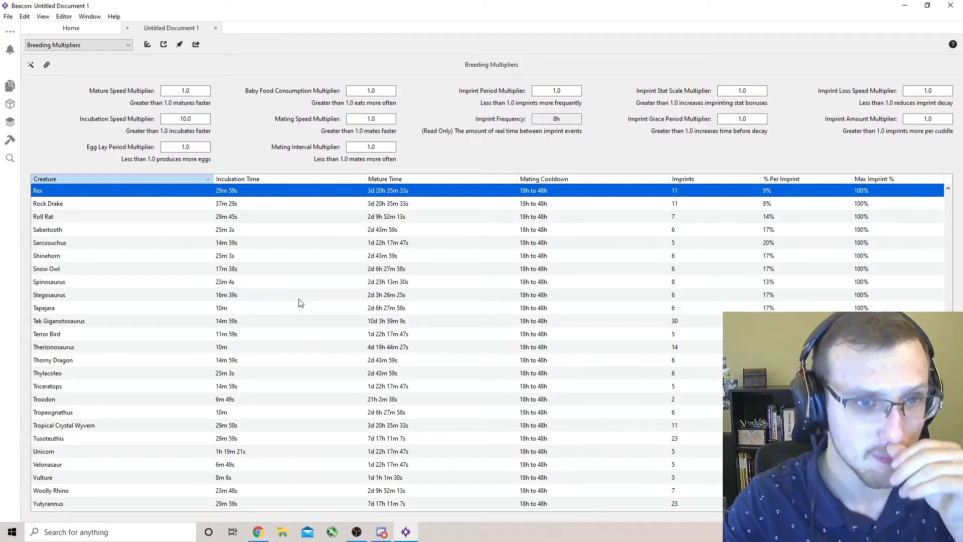
scroll(300, 302, up, 2)
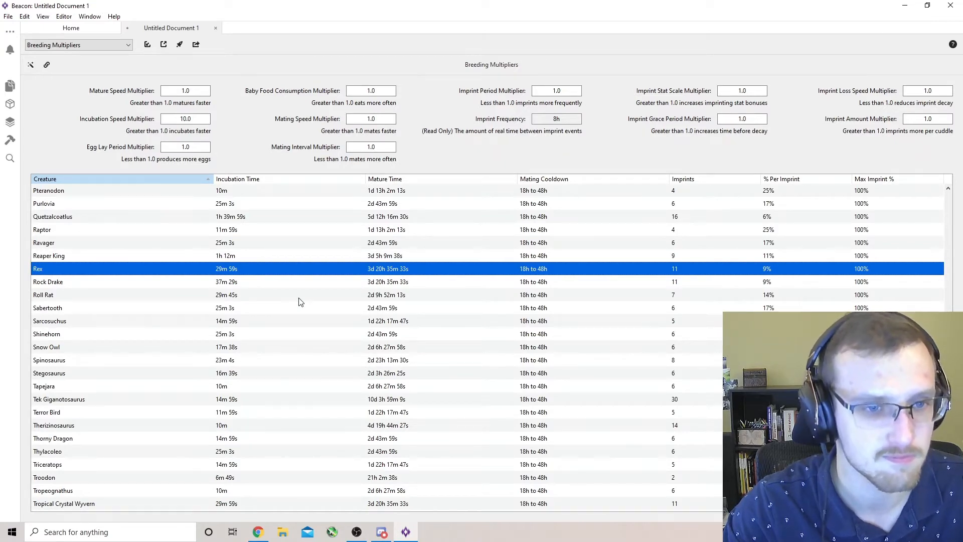
scroll(300, 302, up, 10)
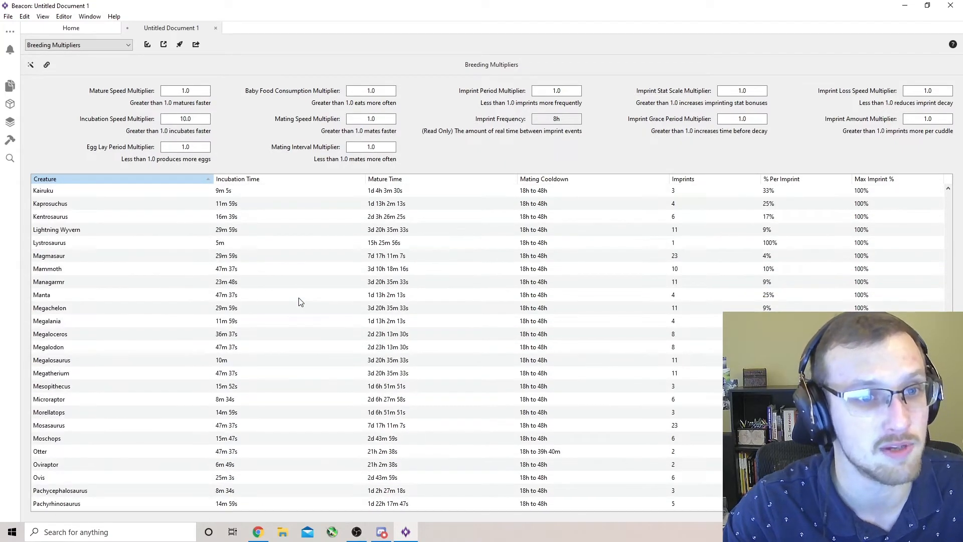
scroll(300, 302, up, 12)
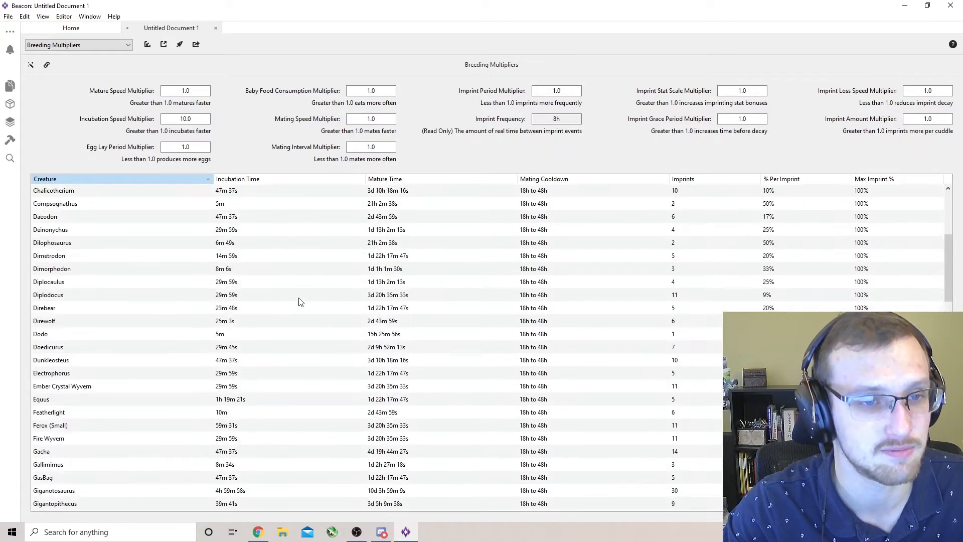
scroll(300, 302, up, 3)
scroll(300, 302, up, 2)
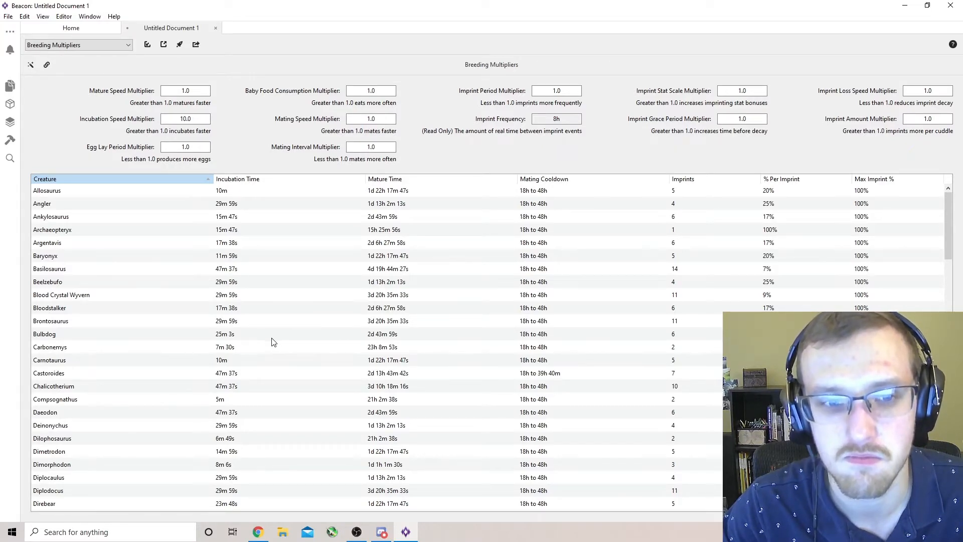
Scan the whole creature list down to the Yutyrannus and back to review the incubation times
scroll(280, 361, down, 4)
scroll(279, 362, down, 4)
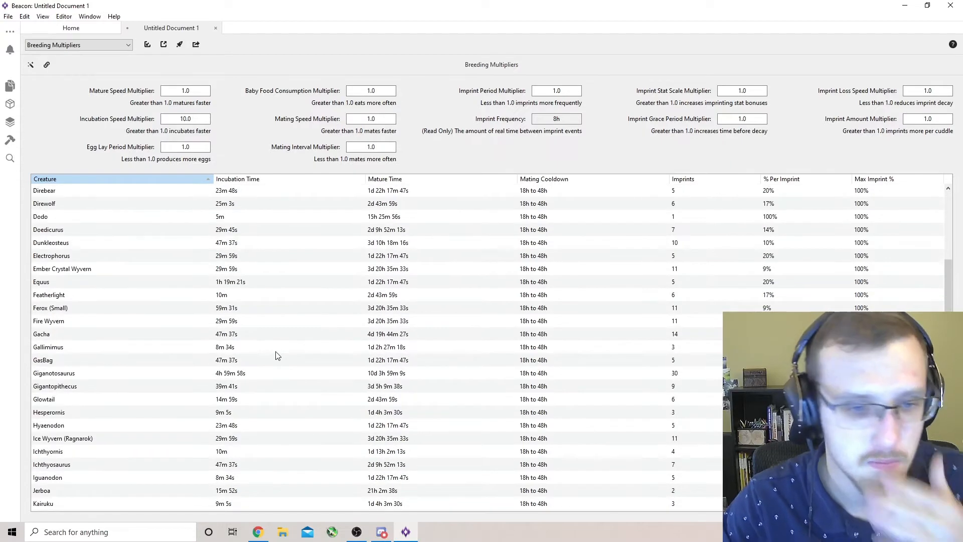
scroll(277, 355, down, 20)
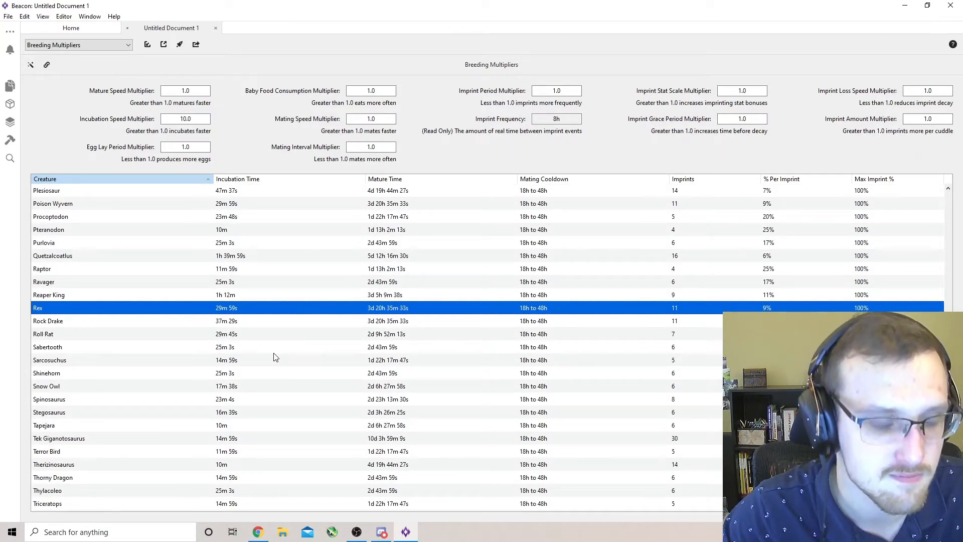
scroll(276, 356, down, 3)
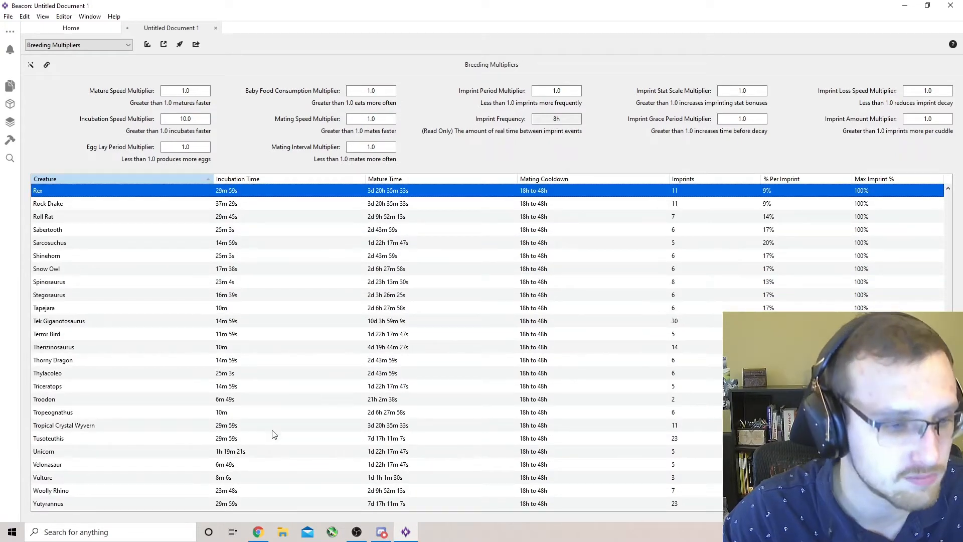
scroll(266, 456, up, 4)
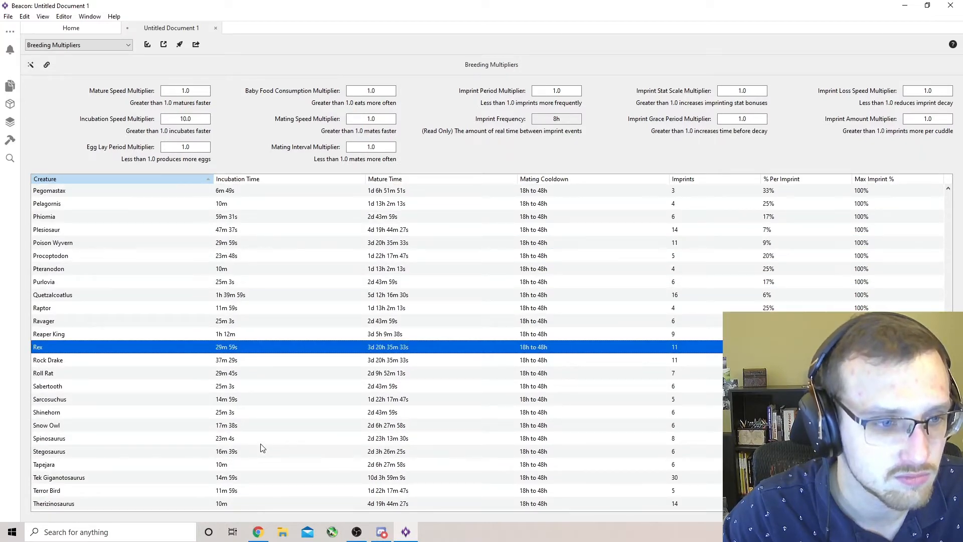
scroll(261, 447, up, 9)
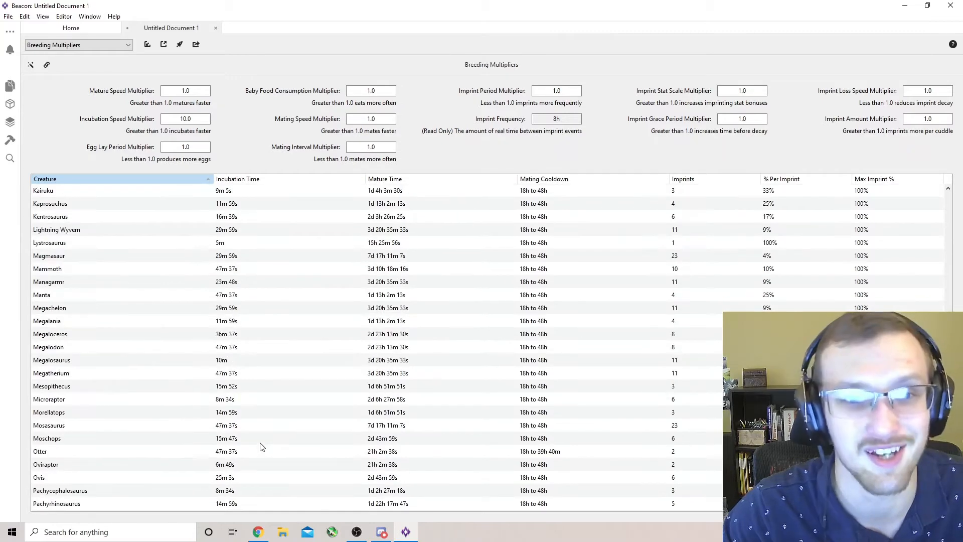
scroll(258, 394, up, 12)
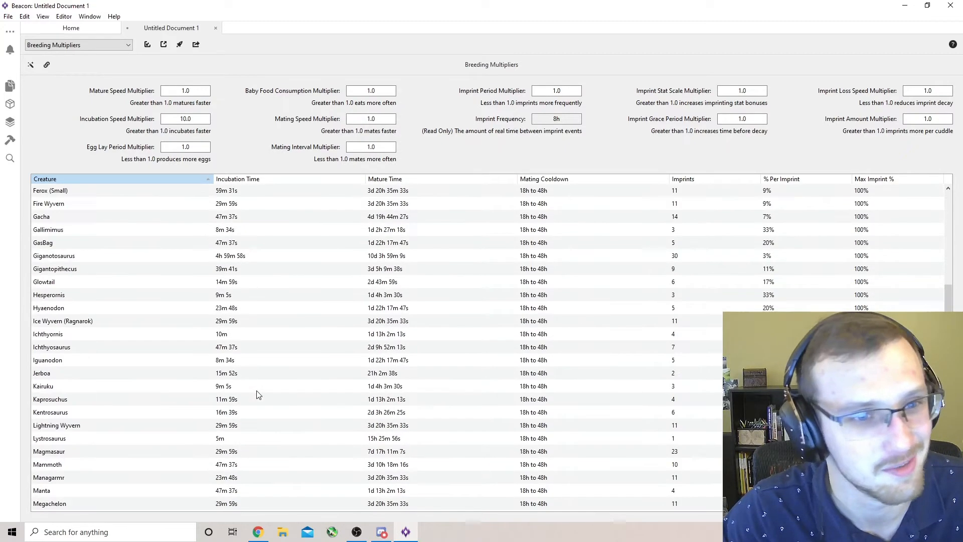
scroll(258, 395, up, 4)
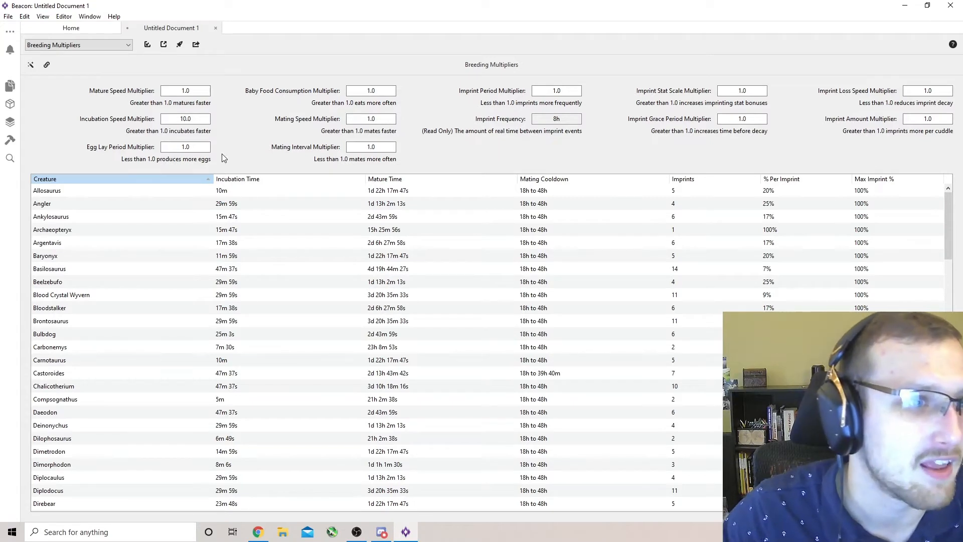
Sort the creatures by mature time and back by name, and compare the mature times of the Raptor and Giganotosaurus
click(400, 181)
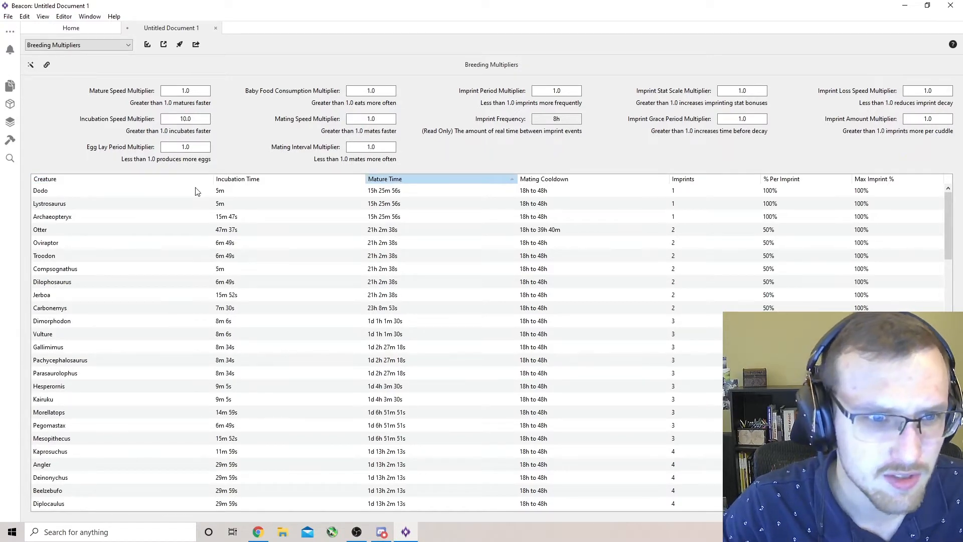
click(93, 183)
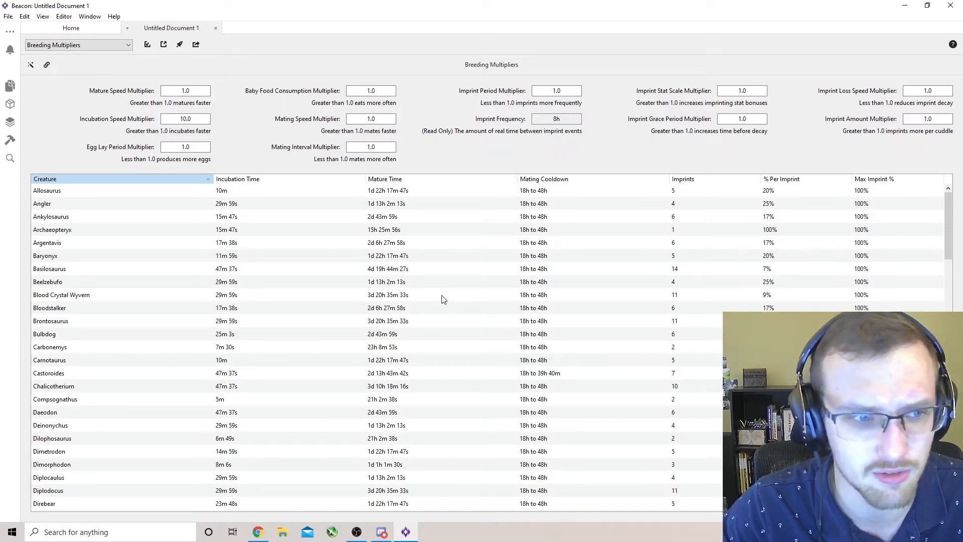
scroll(397, 381, down, 8)
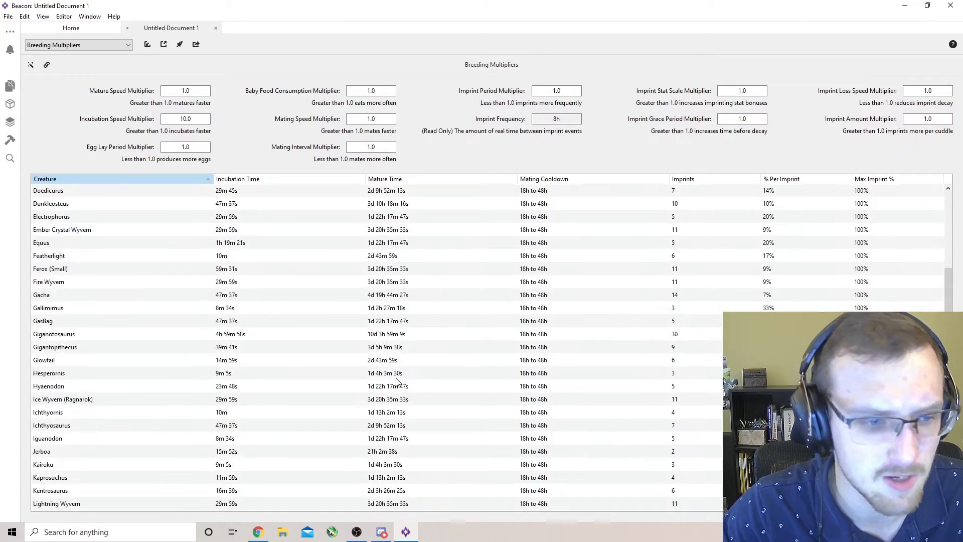
scroll(401, 378, down, 10)
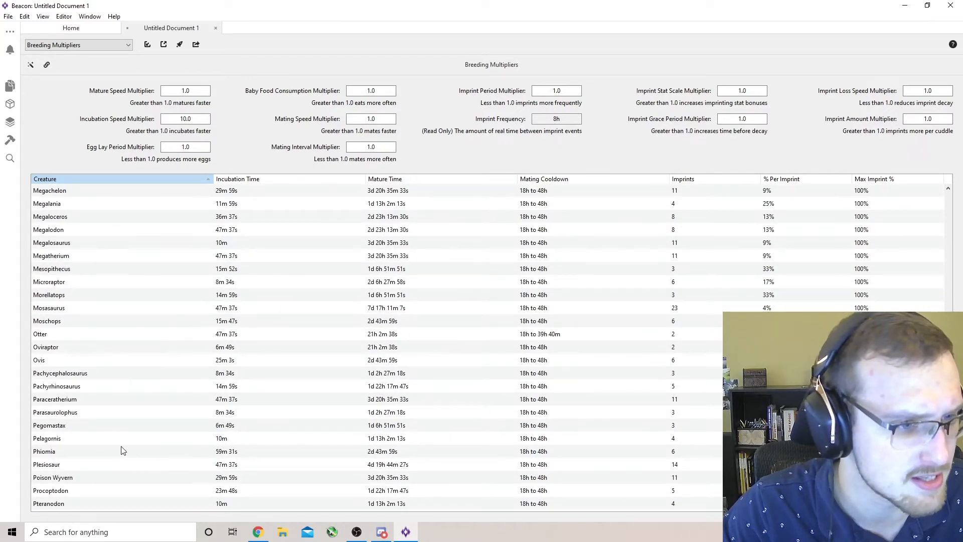
scroll(121, 446, down, 4)
click(52, 390)
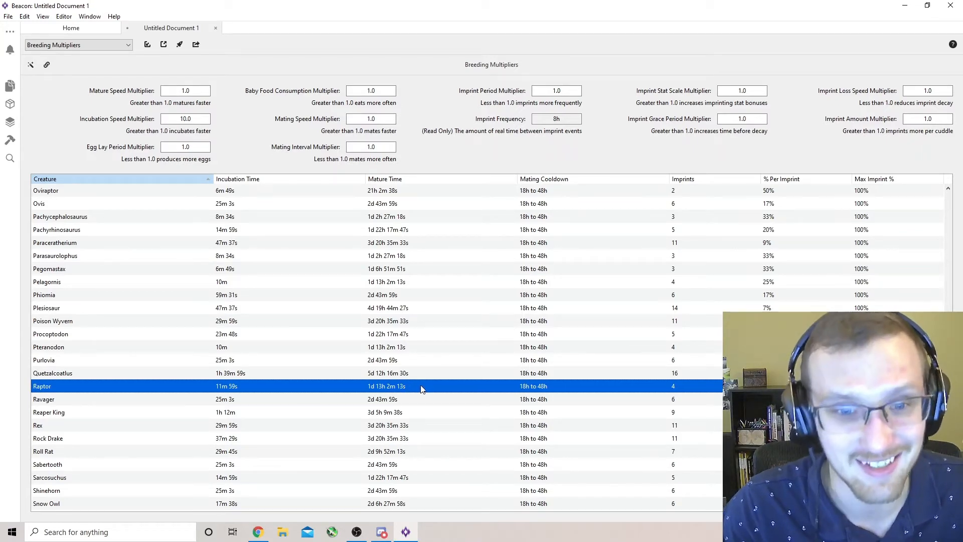
scroll(421, 389, up, 13)
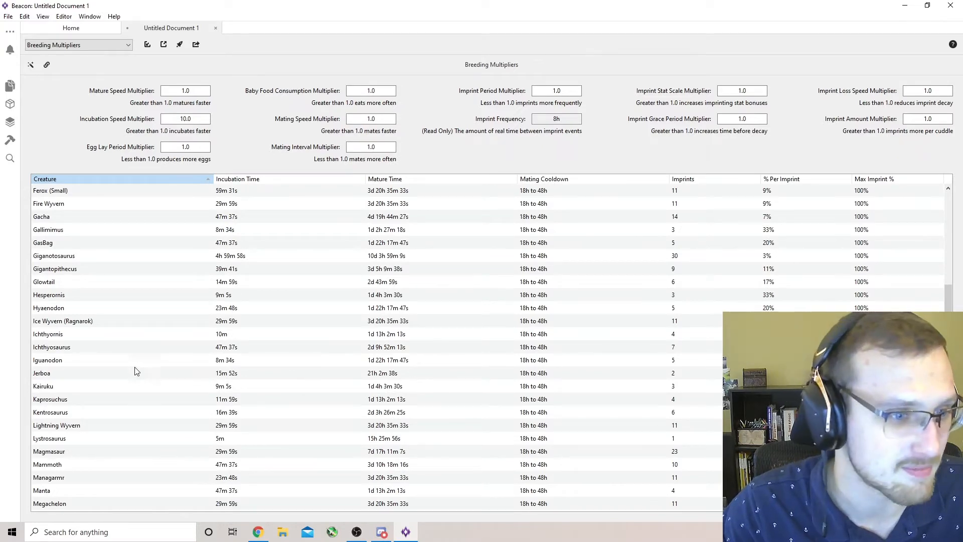
click(79, 257)
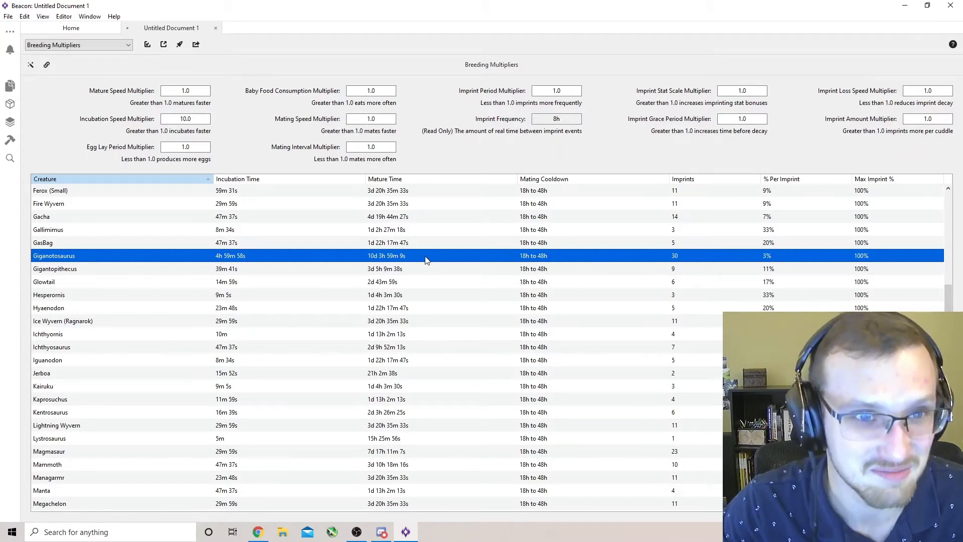
Set the Mature Speed Multiplier to 100
click(195, 92)
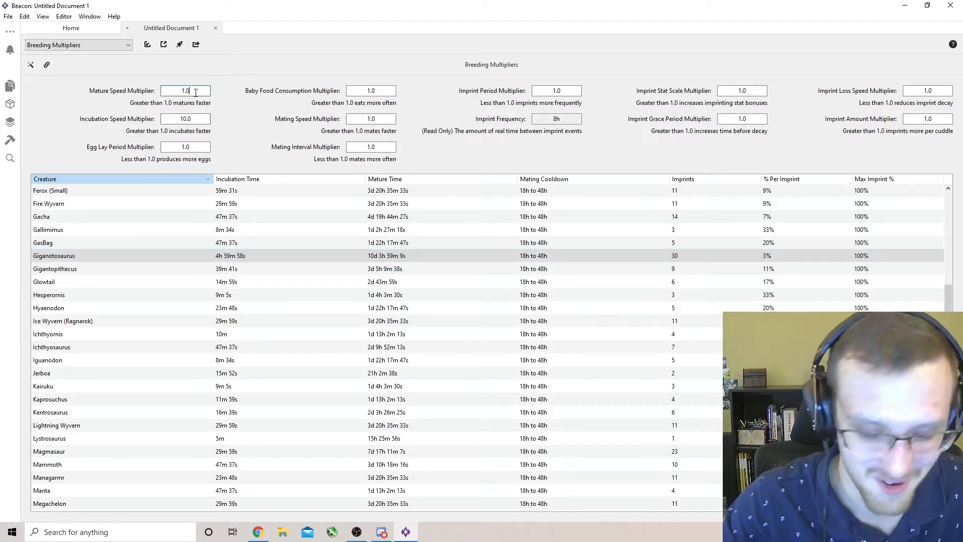
key(BackSpace)
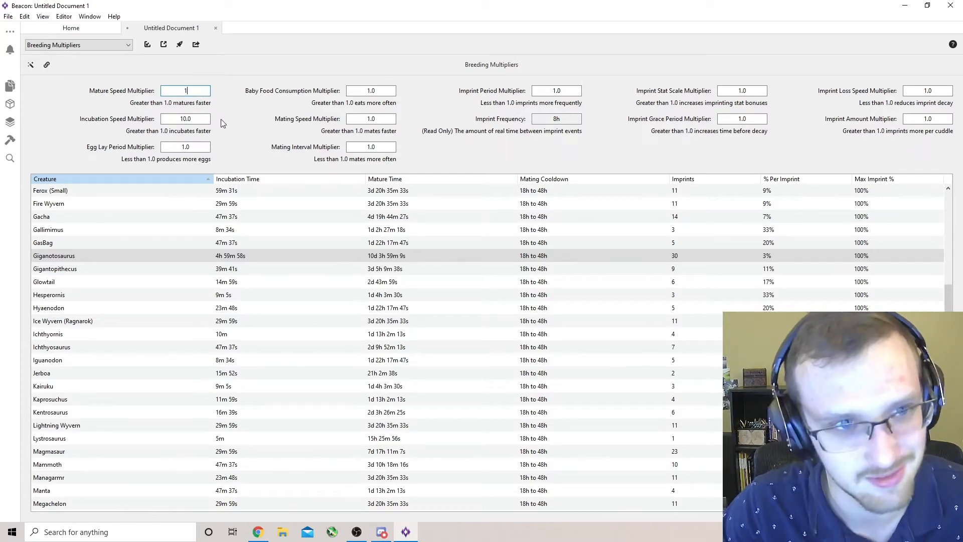
text(00)
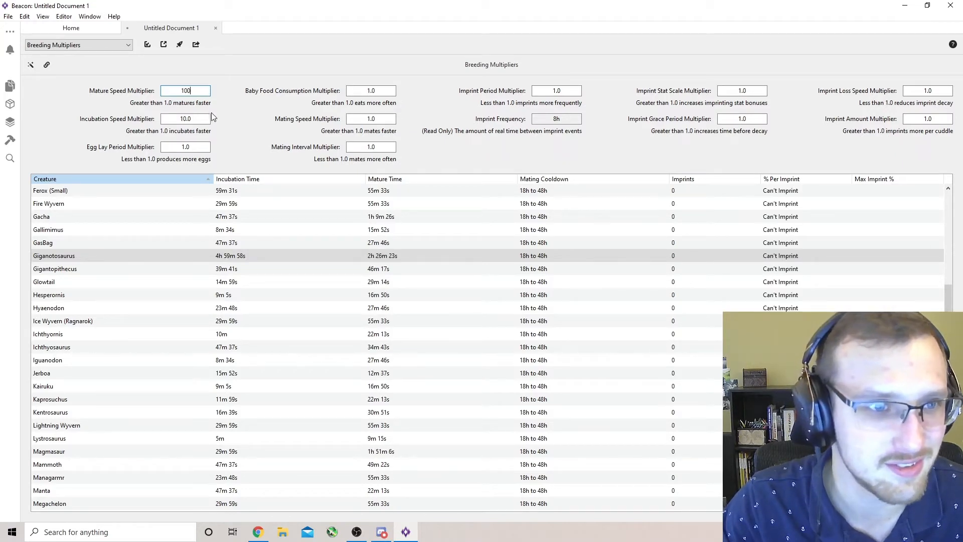
Set the Mature Speed Multiplier to 50
key(BackSpace)
key(BackSpace)
key(BackSpace)
text(50)
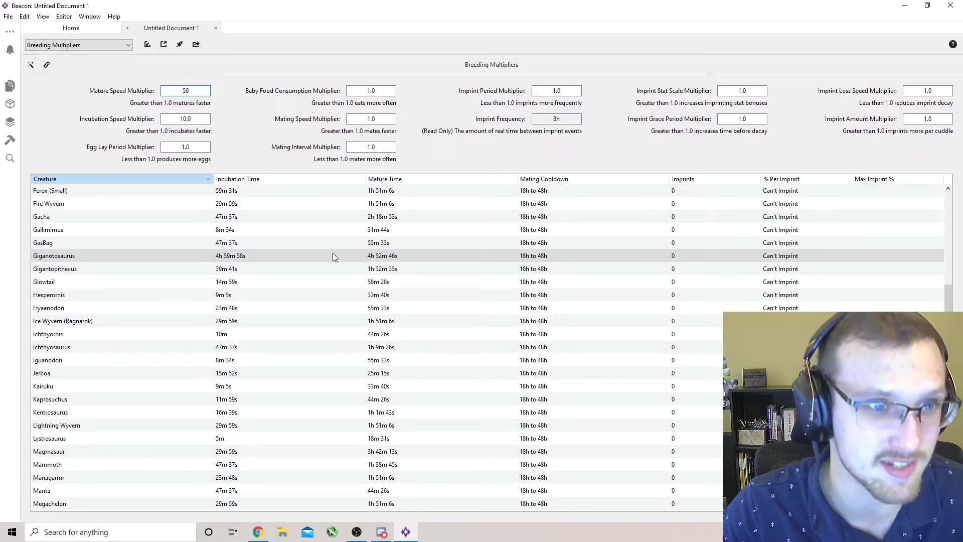
Find the Raptor and the Giganotosaurus in the creature list and examine their recalculated mature times
scroll(333, 255, down, 15)
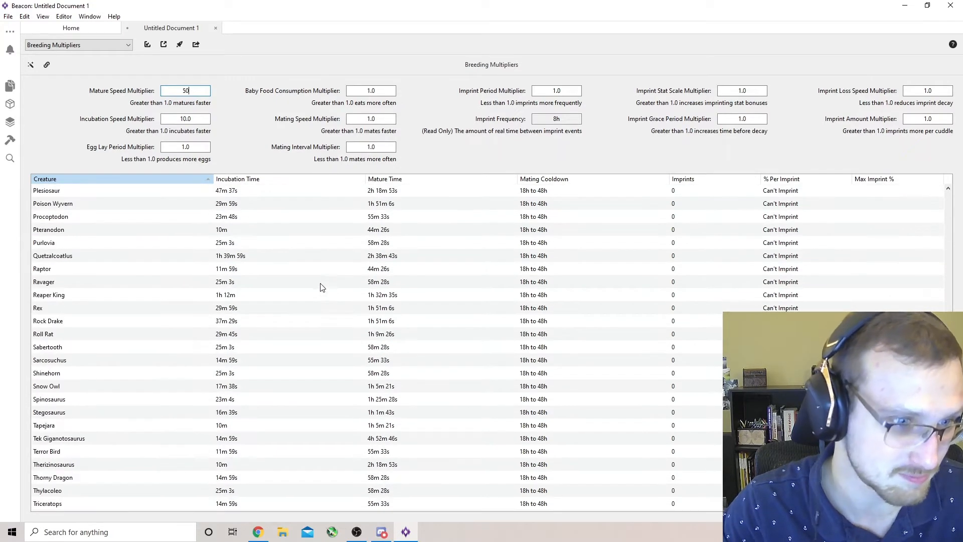
click(49, 282)
click(48, 270)
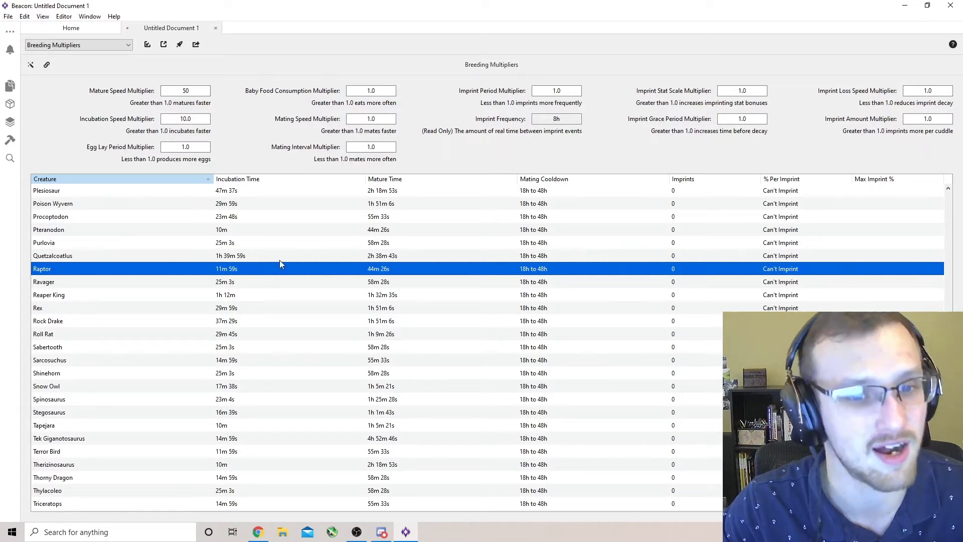
scroll(307, 276, up, 20)
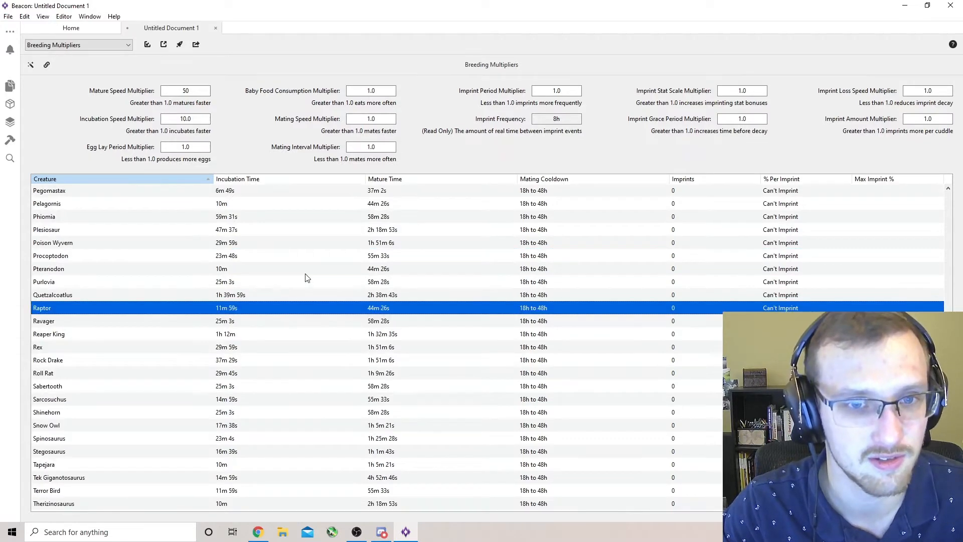
scroll(307, 274, up, 9)
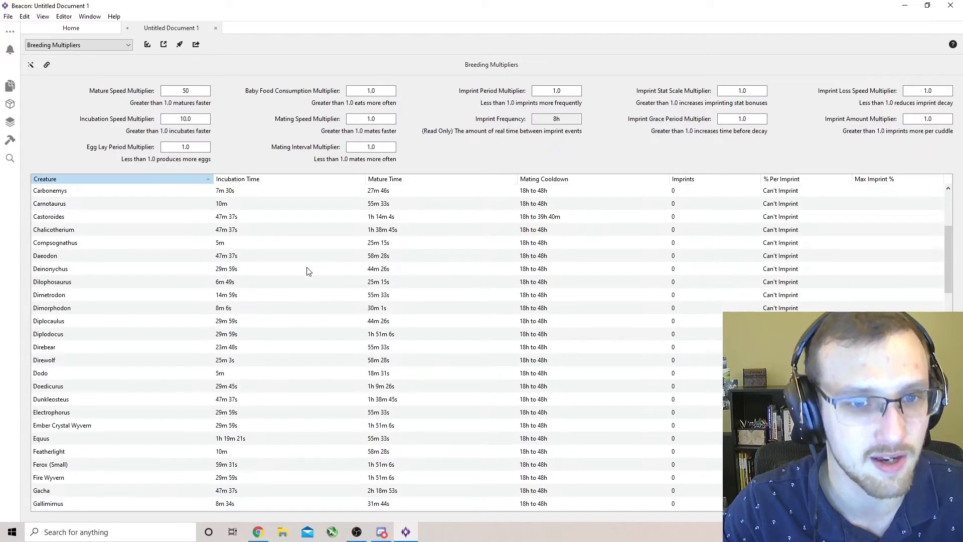
scroll(340, 356, down, 4)
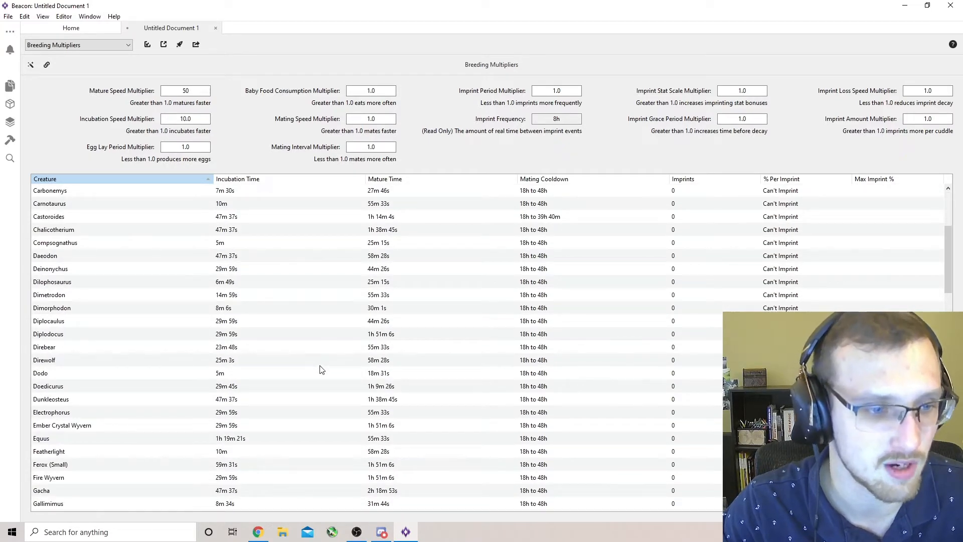
scroll(90, 462, down, 2)
click(69, 454)
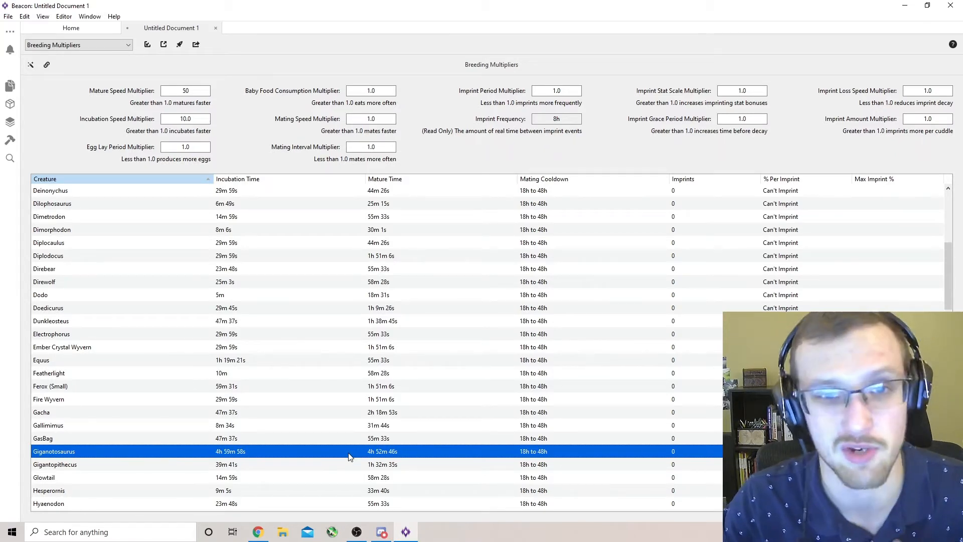
Rewrite the Mature Speed Multiplier with one decimal place as 50.0
click(194, 88)
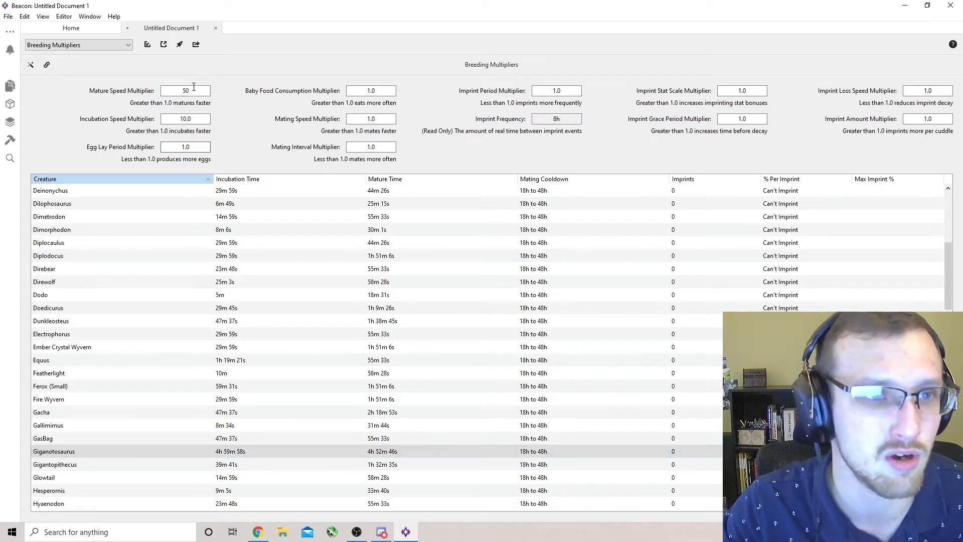
text(50.0)
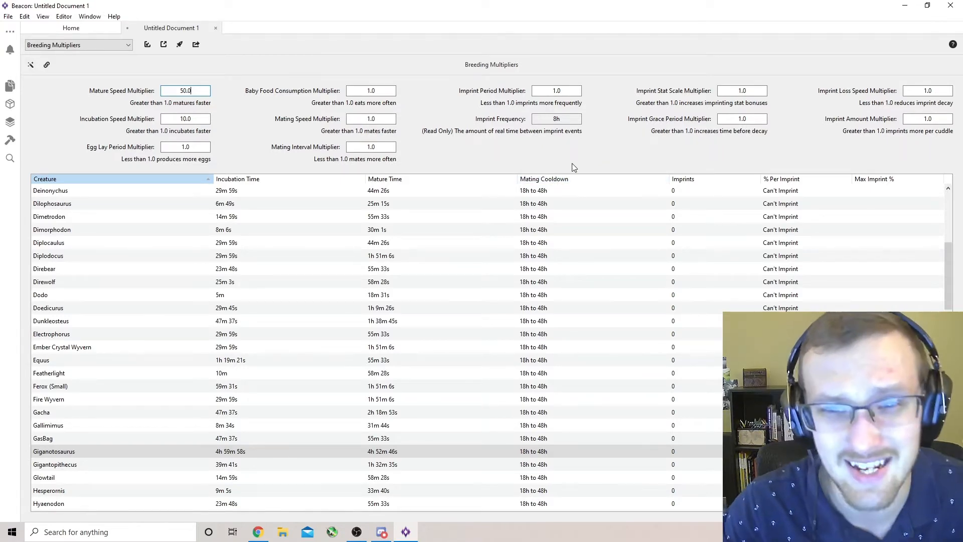
Set the Mating Speed Multiplier to 5.0
scroll(584, 363, down, 20)
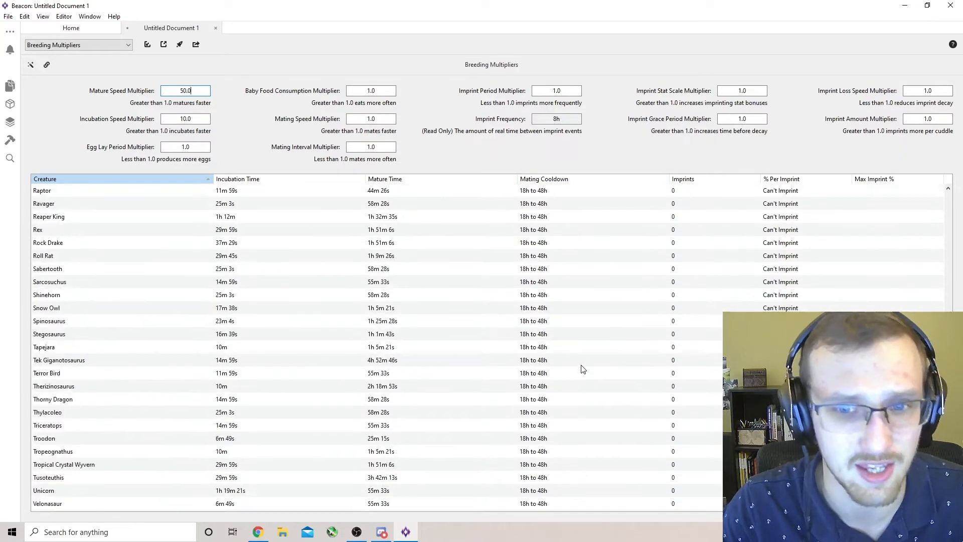
scroll(584, 367, up, 20)
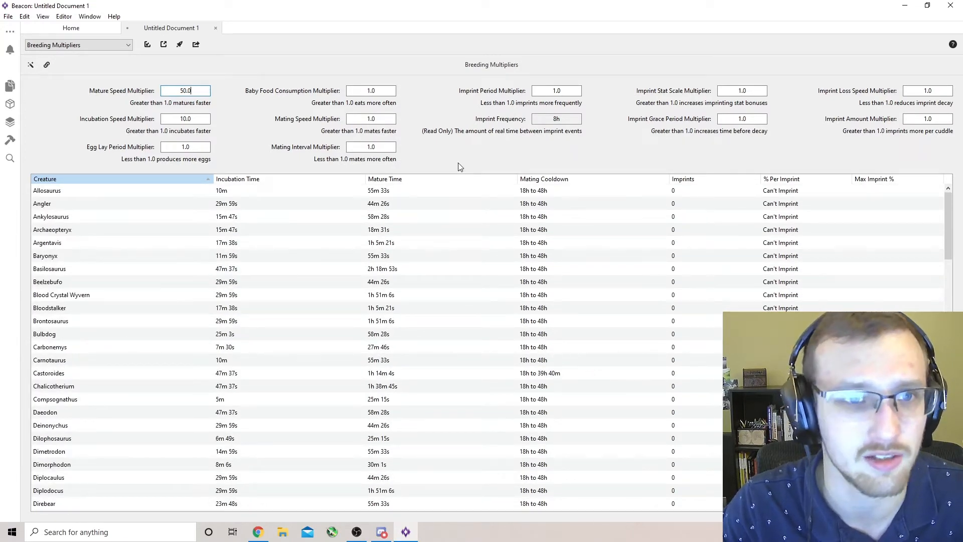
click(377, 121)
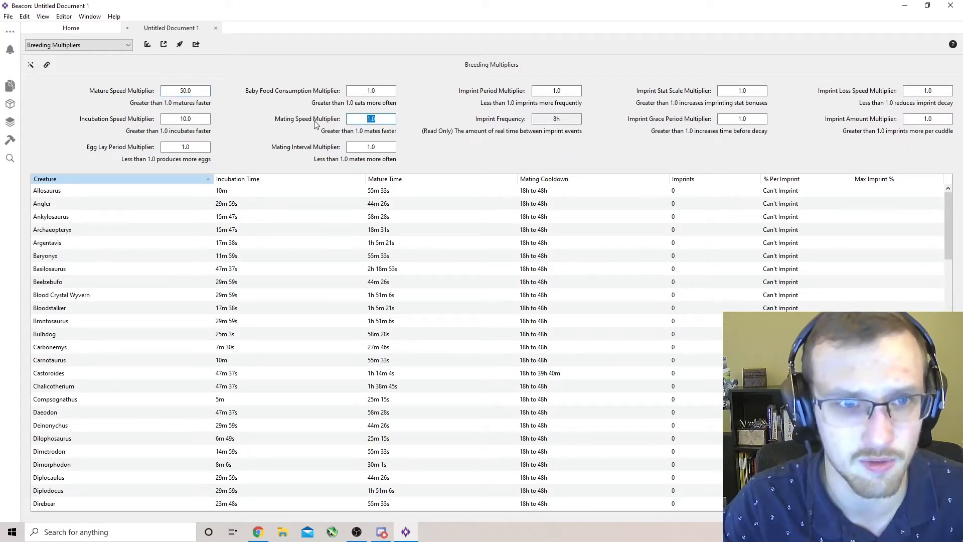
text(5.0)
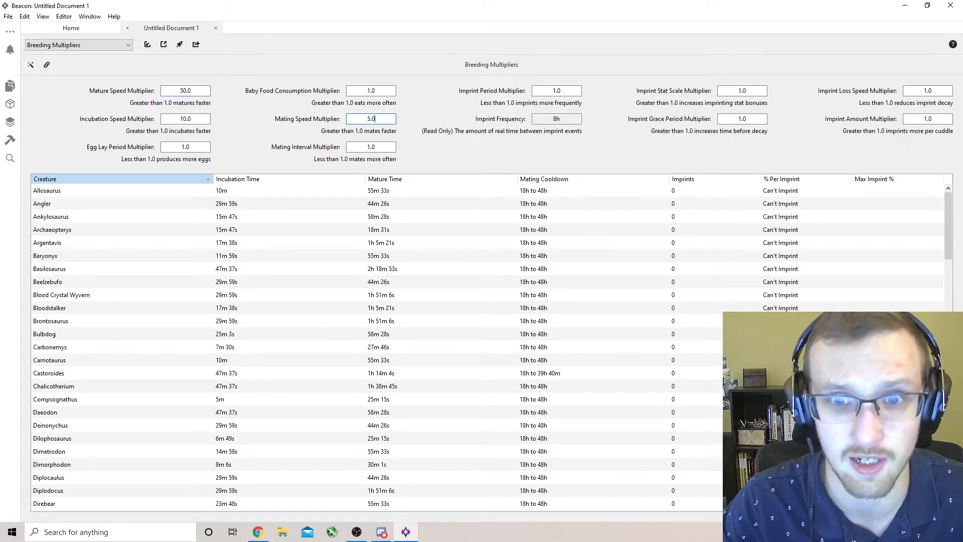
key(Tab)
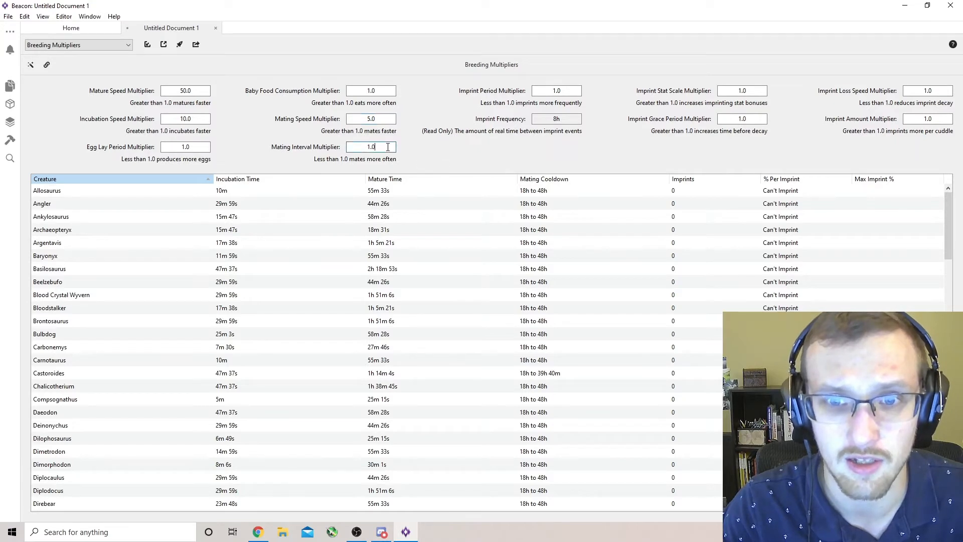
Return the Mating Speed Multiplier to 1.0
click(379, 119)
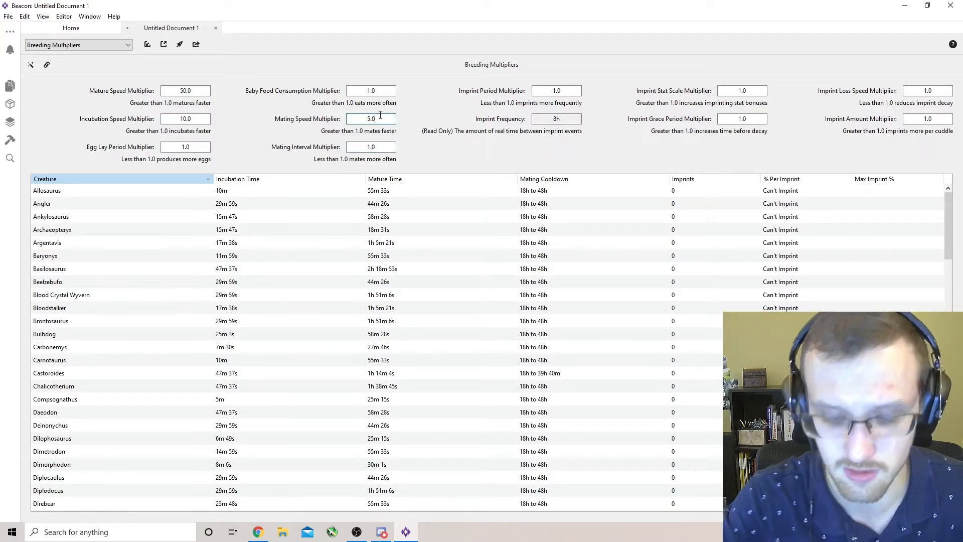
key(BackSpace)
text(1.0)
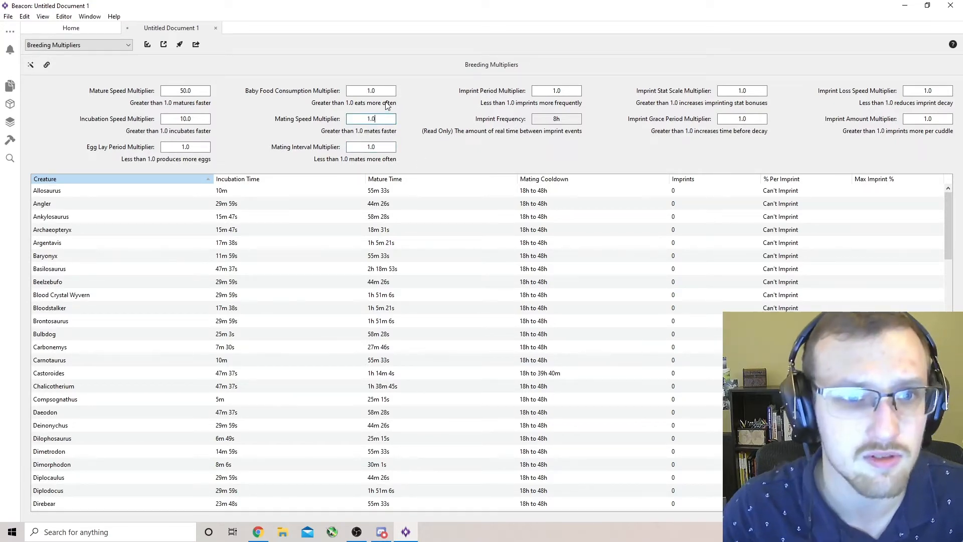
Set the Mating Interval Multiplier to 5.0
double_click(371, 146)
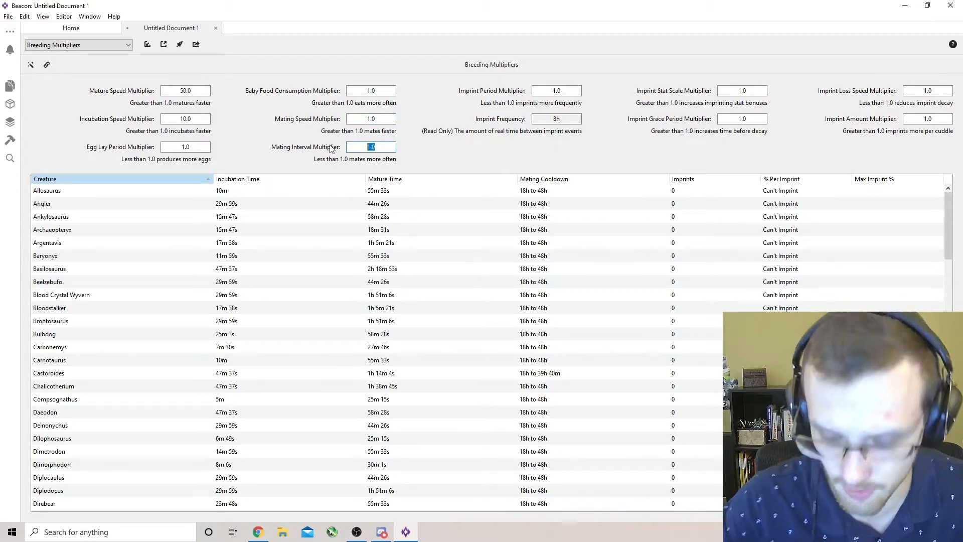
text(5.0)
click(383, 118)
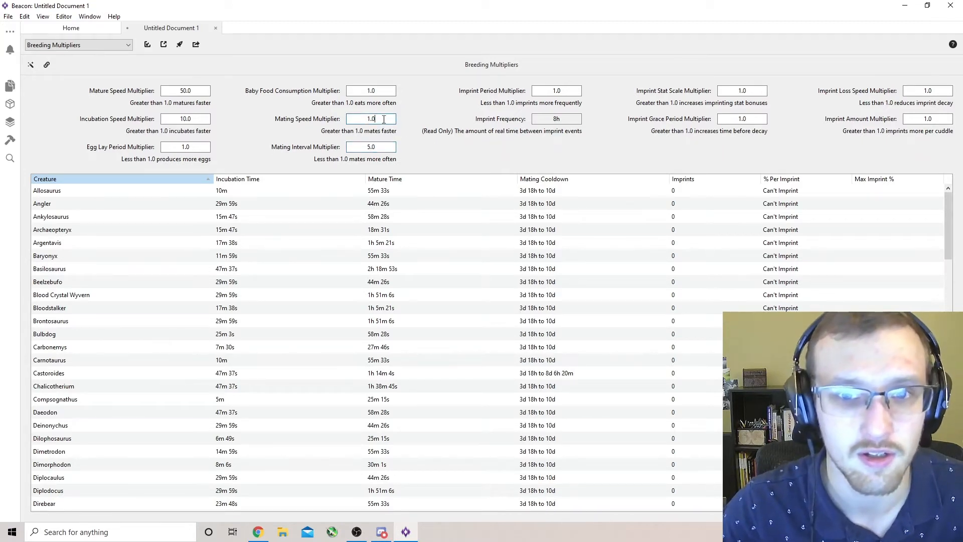
Try Mating Interval Multiplier values of .5 and .2 to compare the creatures' mating cooldowns
double_click(382, 146)
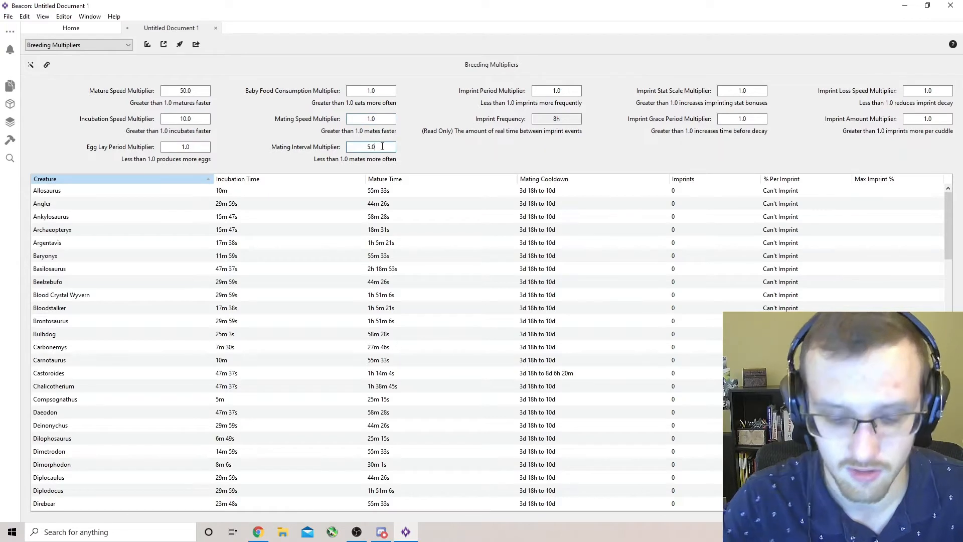
key(BackSpace)
text(.5)
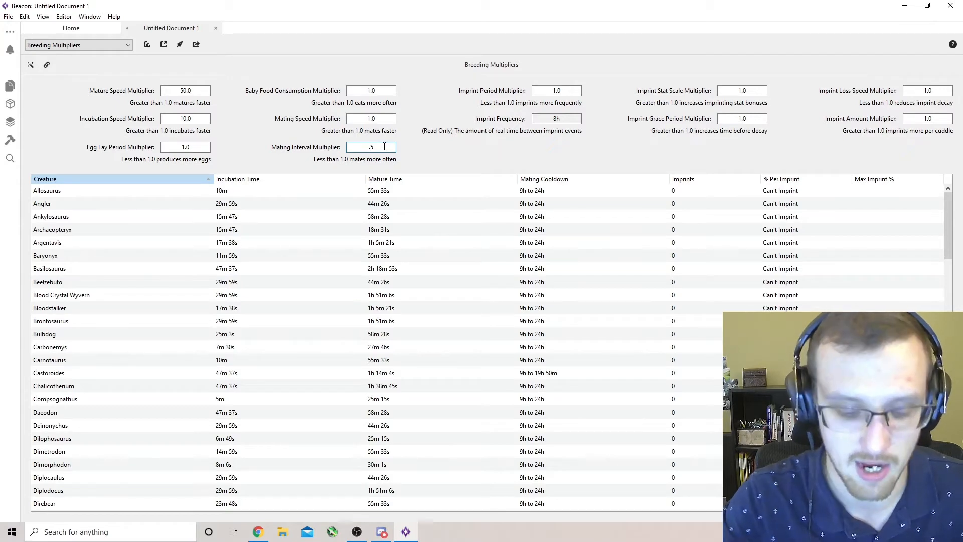
key(BackSpace)
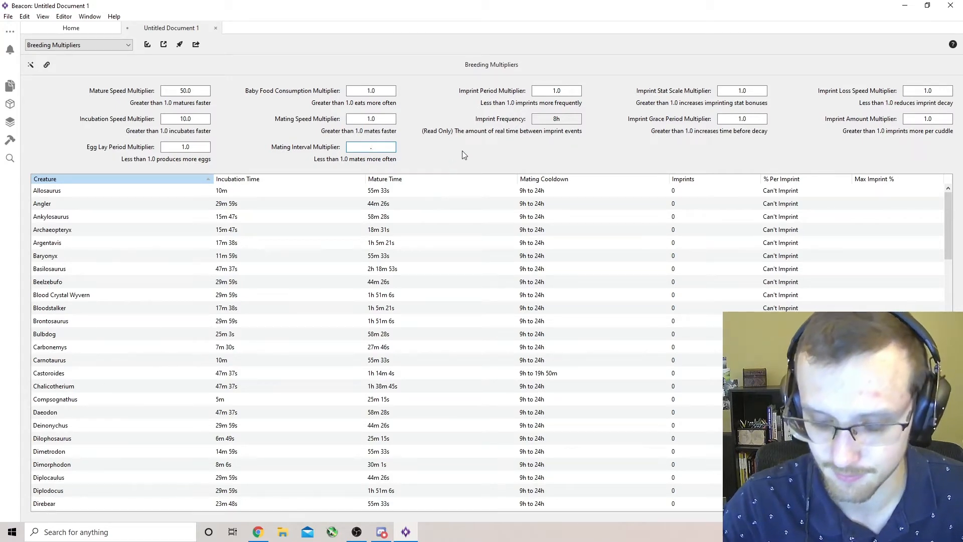
text(2)
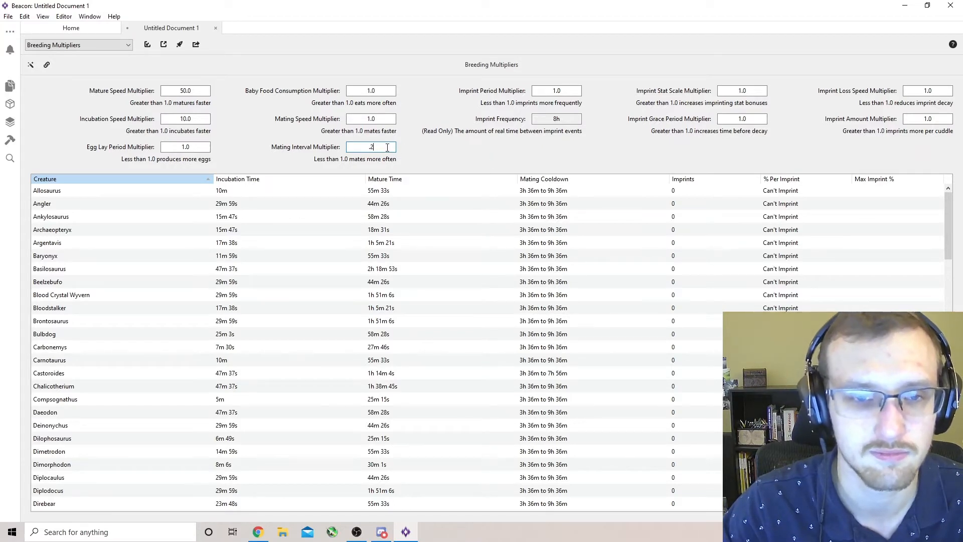
Lower the Mating Interval Multiplier to .05
drag(375, 146, 346, 149)
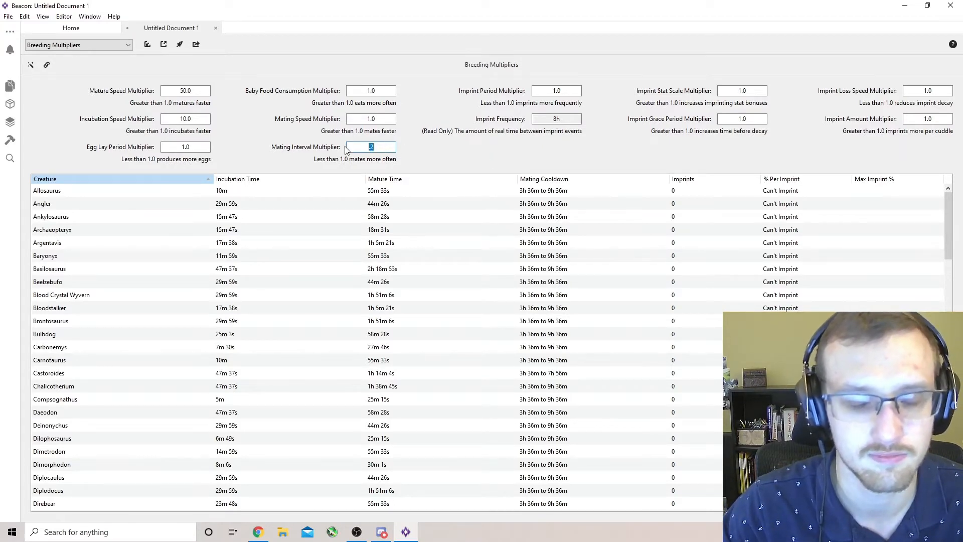
text(.05)
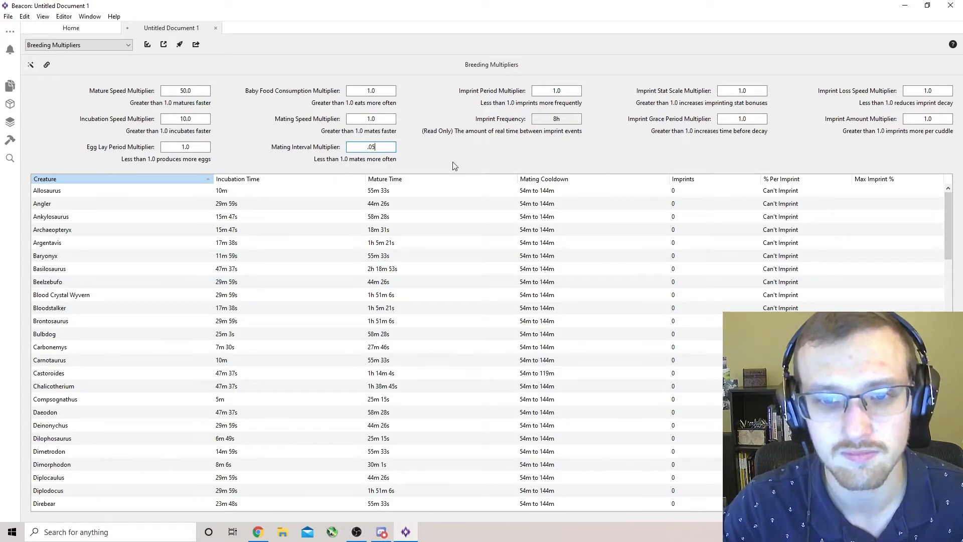
click(379, 119)
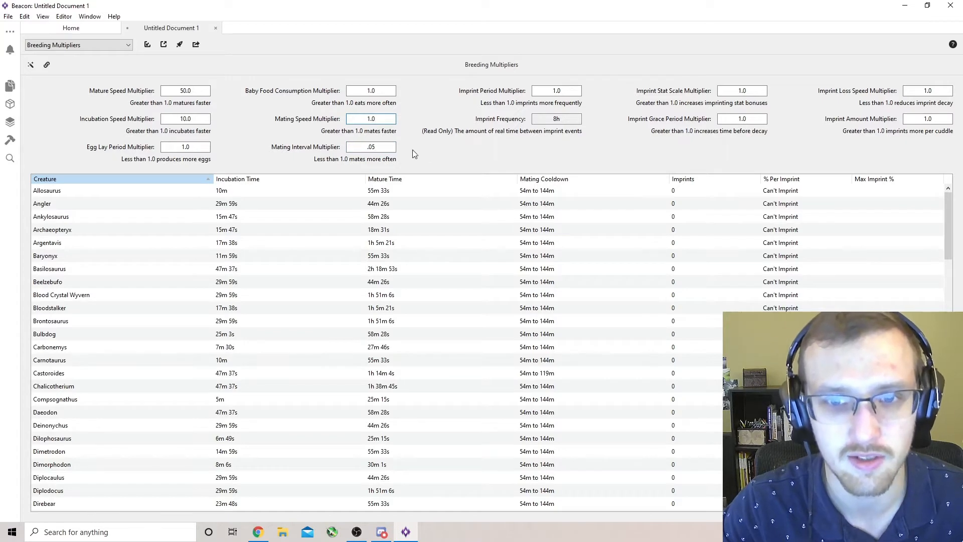
Set the Mating Interval Multiplier to .025 to shorten the creatures' mating cooldowns
drag(376, 146, 359, 147)
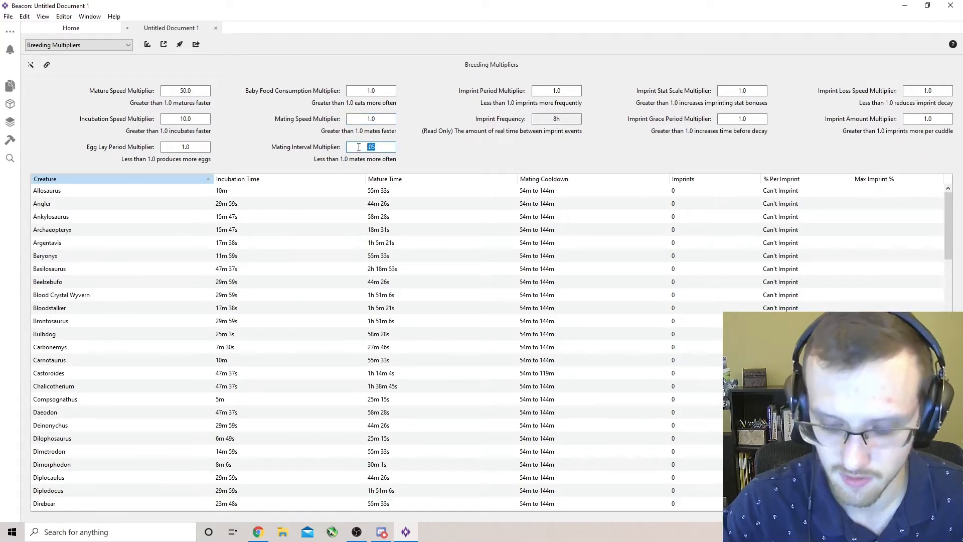
text(.025)
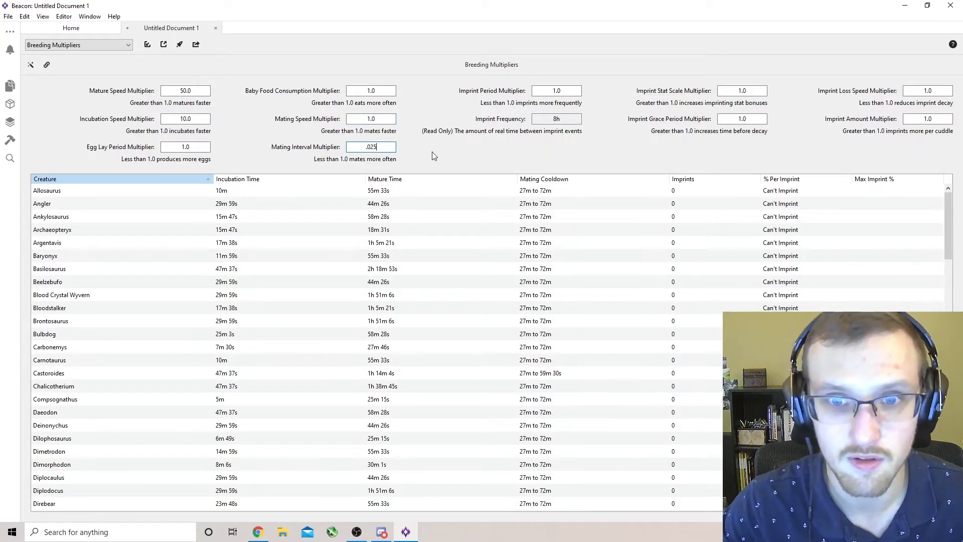
click(384, 118)
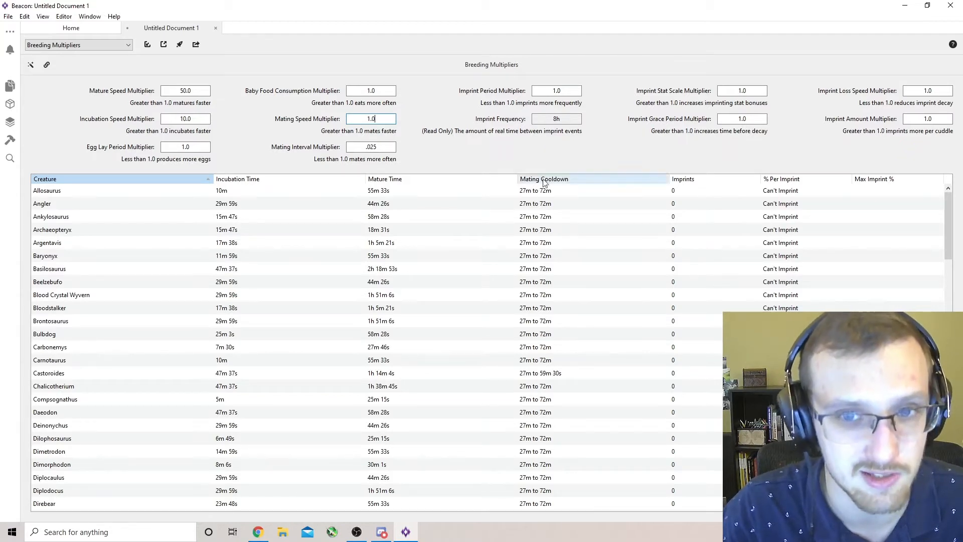
Try a Mating Interval Multiplier of .02 and return it to .025
click(381, 148)
key(BackSpace)
key(BackSpace)
text(2)
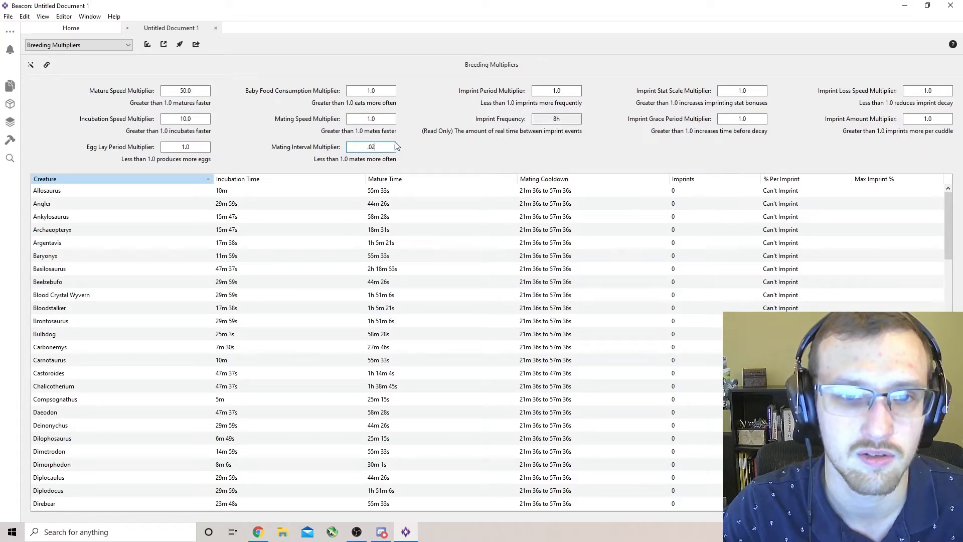
text(5)
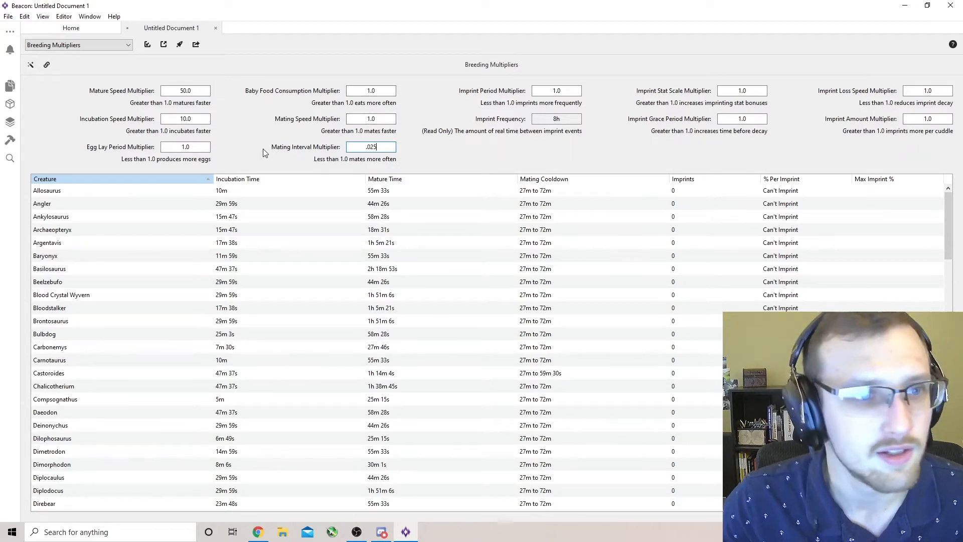
Set the Egg Lay Period Multiplier to .75
click(196, 147)
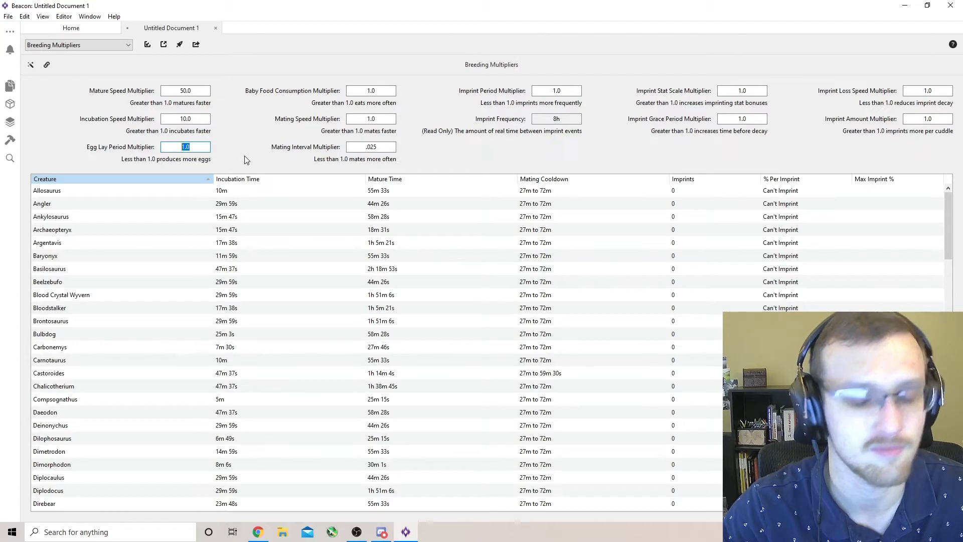
text(.75)
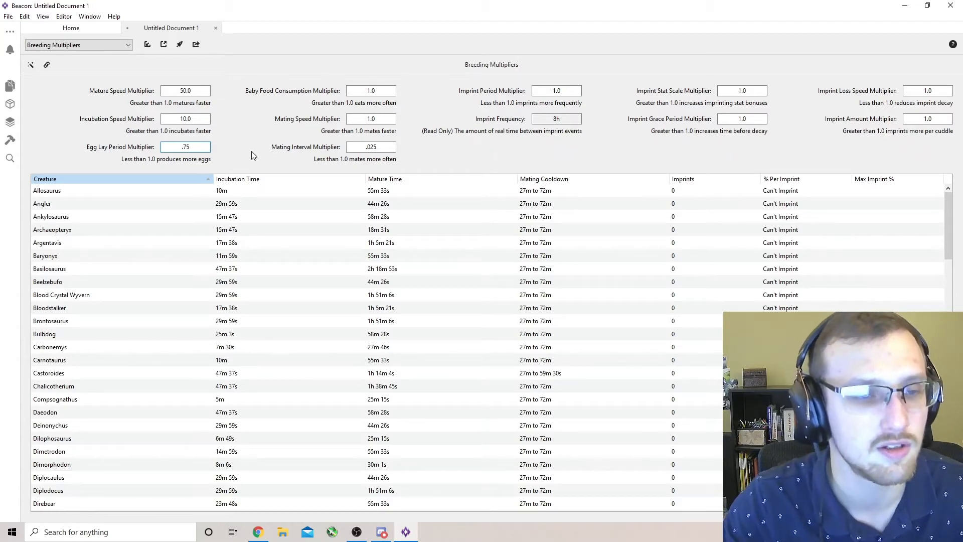
click(385, 119)
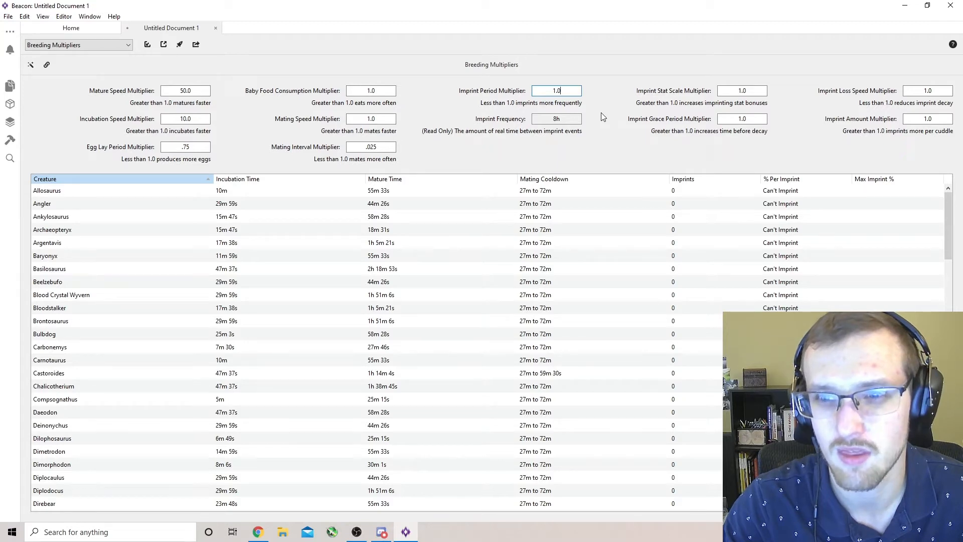
Set the Imprint Period Multiplier to .5
drag(572, 93, 529, 97)
text(0)
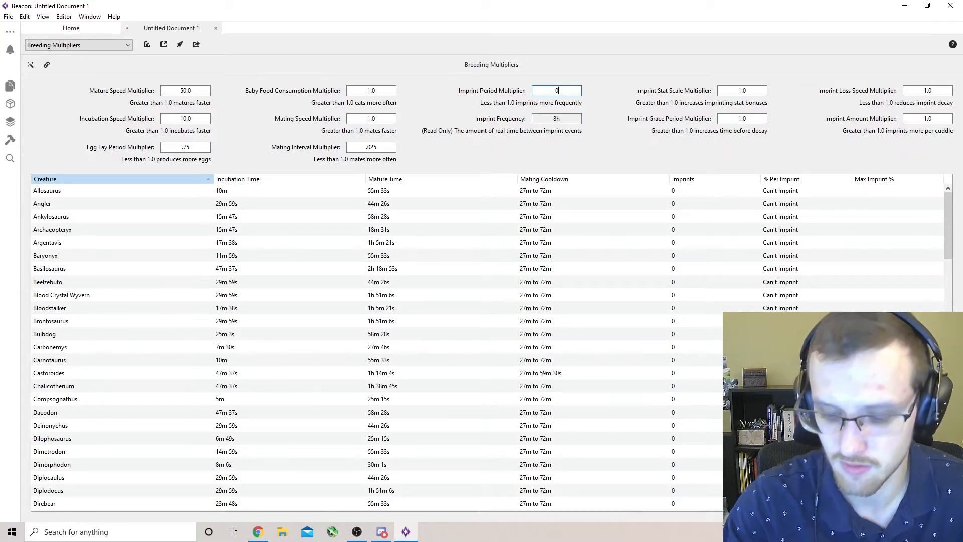
text(.5)
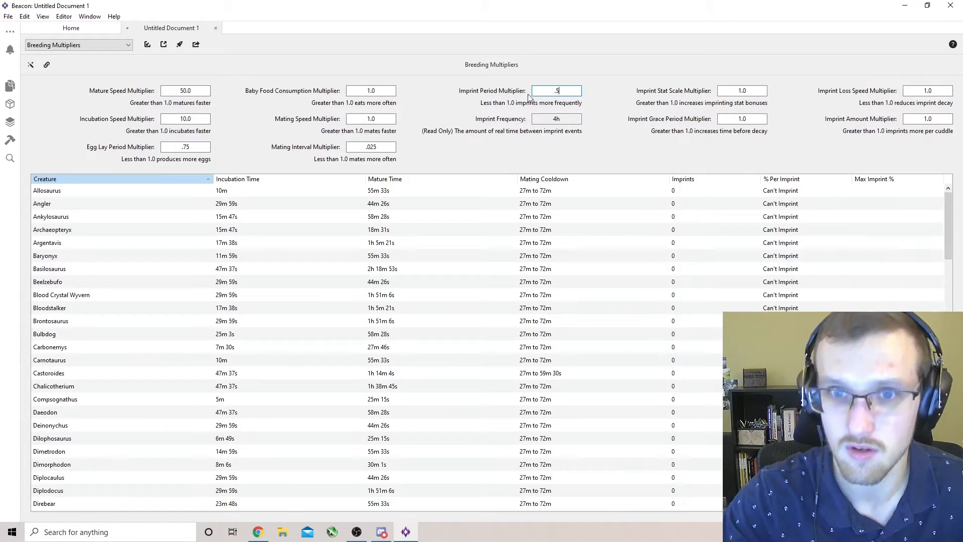
Try an Imprint Period Multiplier of 20.0
drag(570, 92, 546, 92)
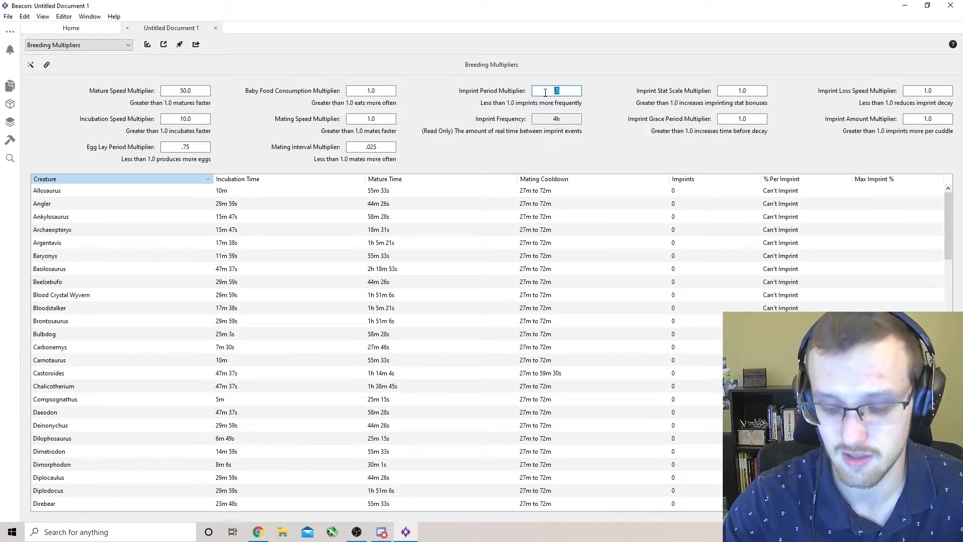
text(20)
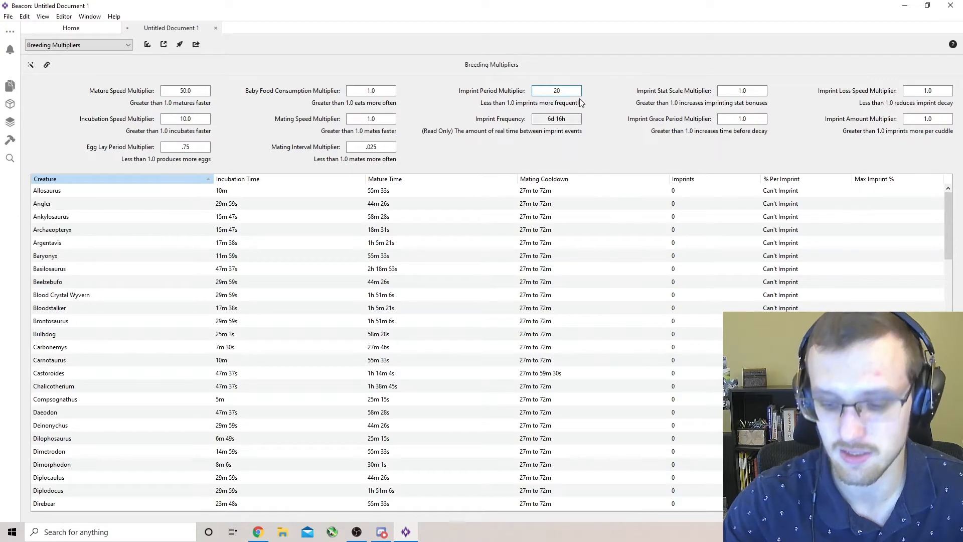
text(.0)
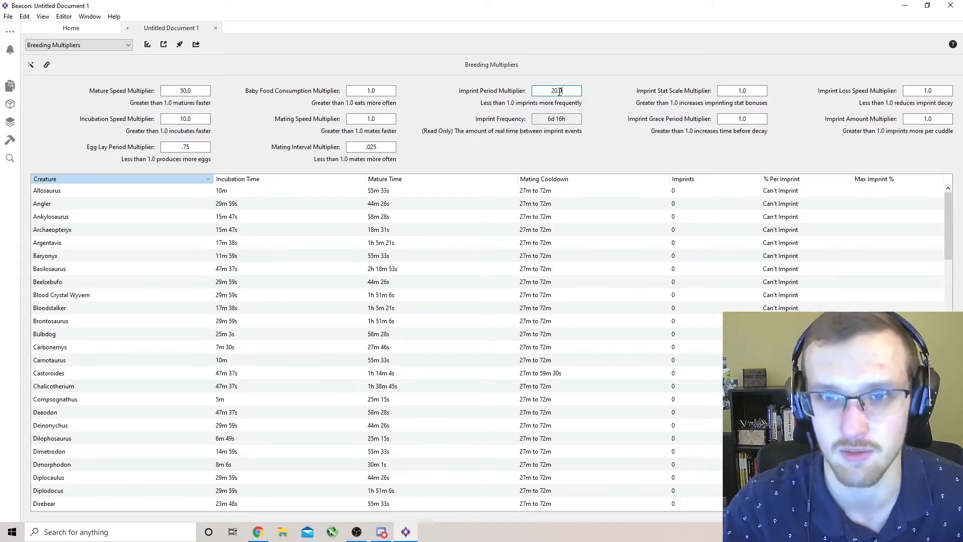
key(Tab)
Lower the Imprint Period Multiplier to .05 and check the resulting imprint frequency
drag(571, 92, 533, 90)
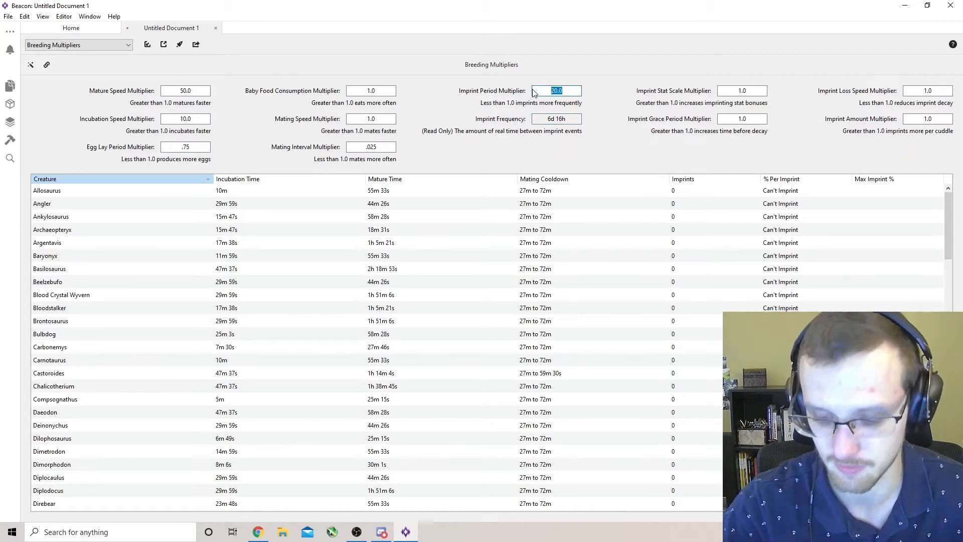
text(.05)
click(568, 120)
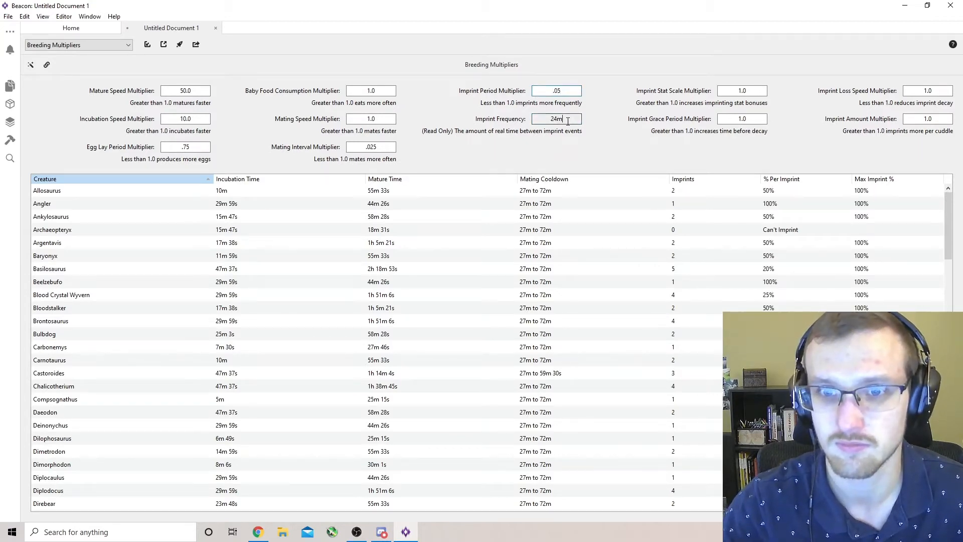
Set the Imprint Period Multiplier to .025 so that creatures imprint more frequently
click(573, 90)
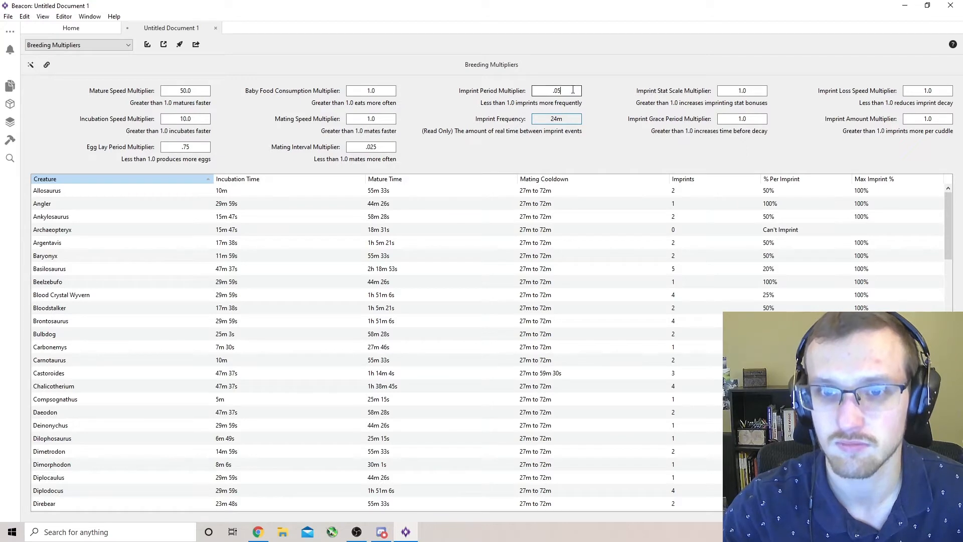
key(BackSpace)
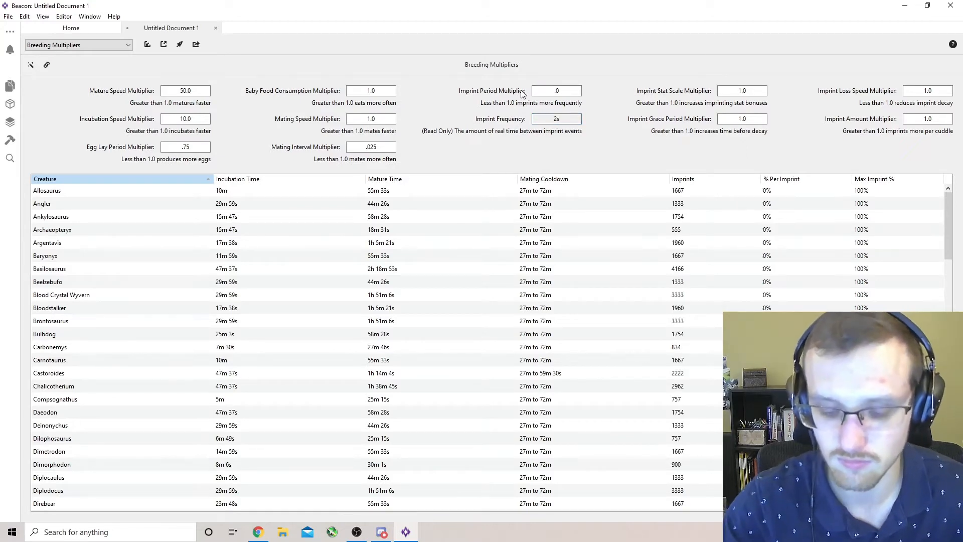
key(BackSpace)
key(BackSpace)
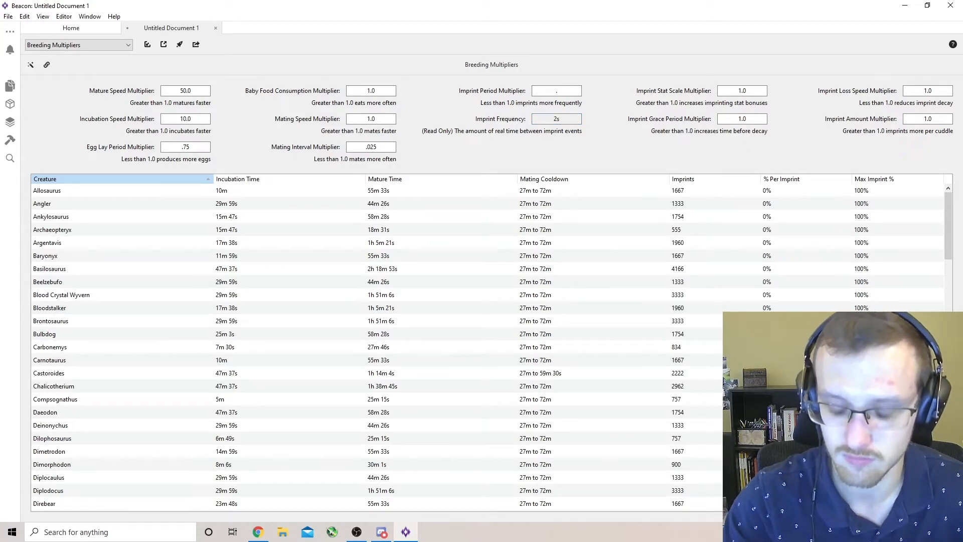
text(.025)
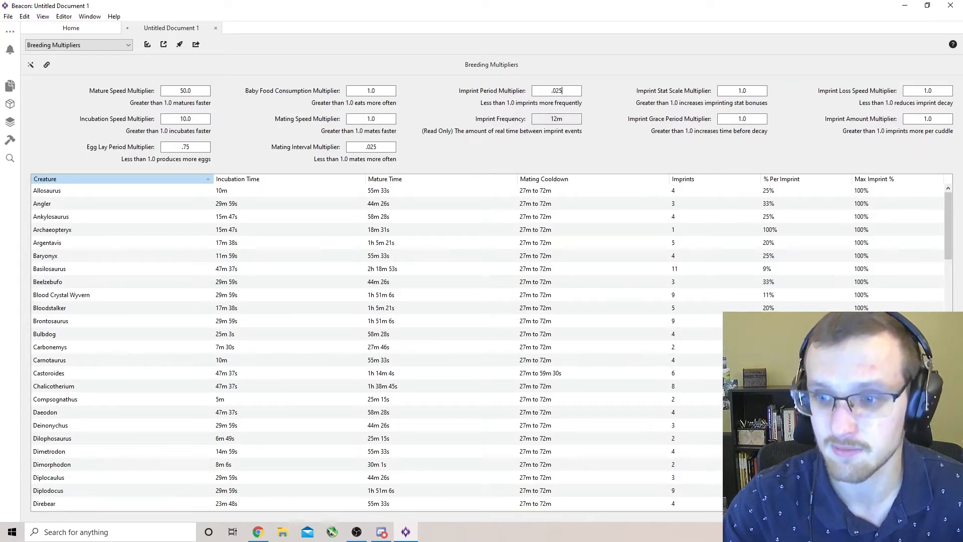
Look up the Raptor in the creature list and examine its mature time and imprint values
scroll(376, 464, down, 6)
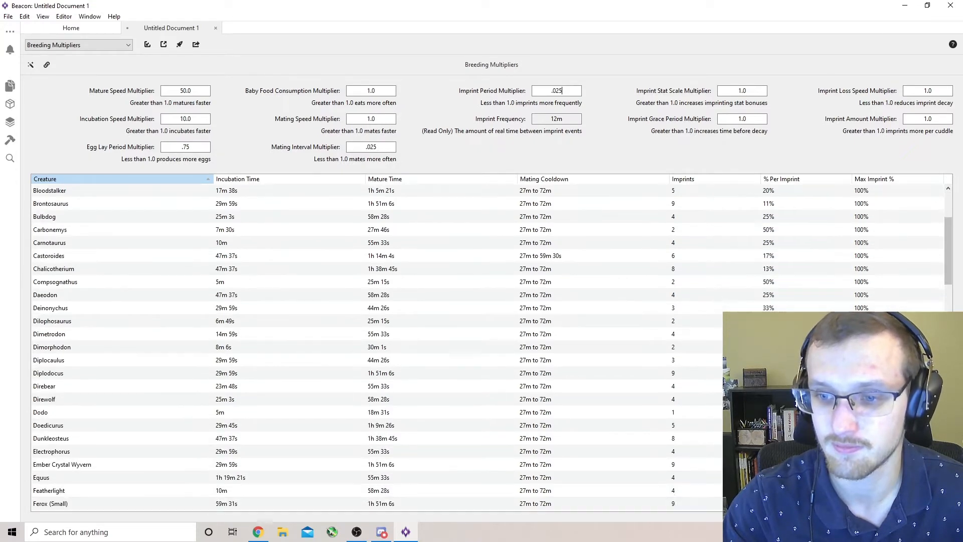
scroll(376, 464, down, 11)
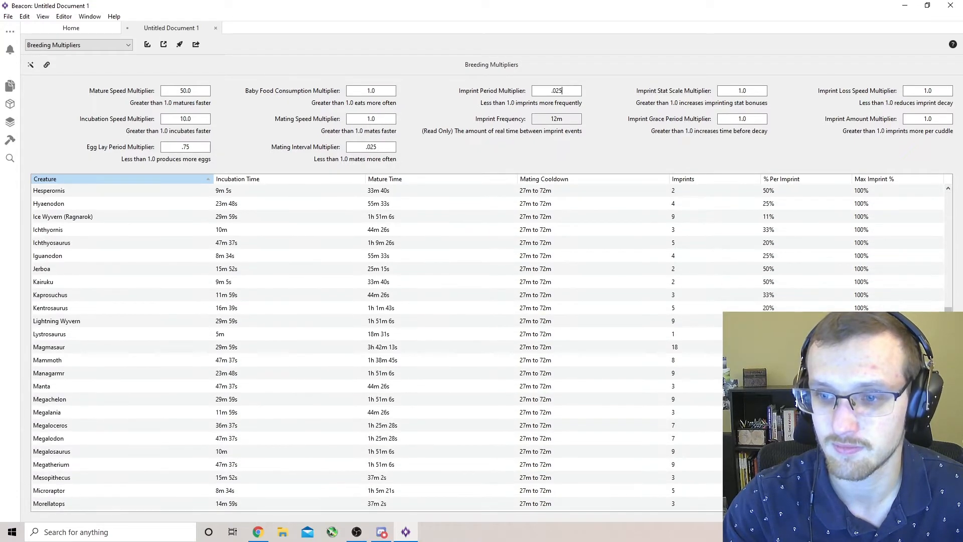
scroll(377, 464, down, 11)
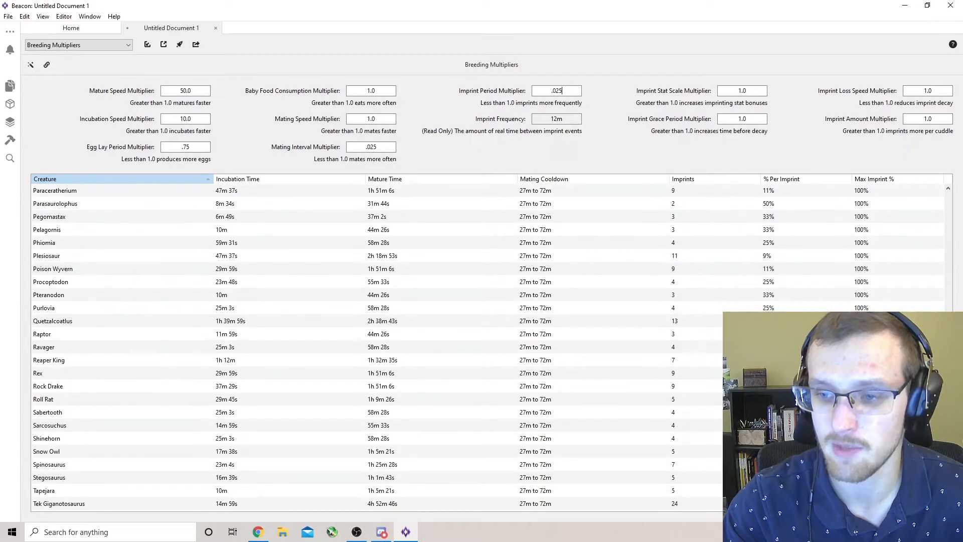
scroll(667, 391, down, 2)
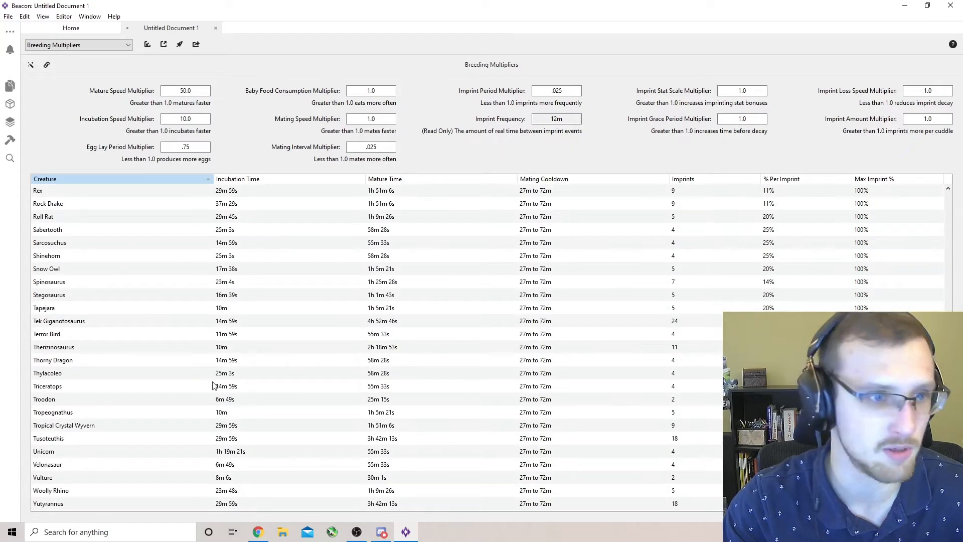
scroll(85, 304, up, 3)
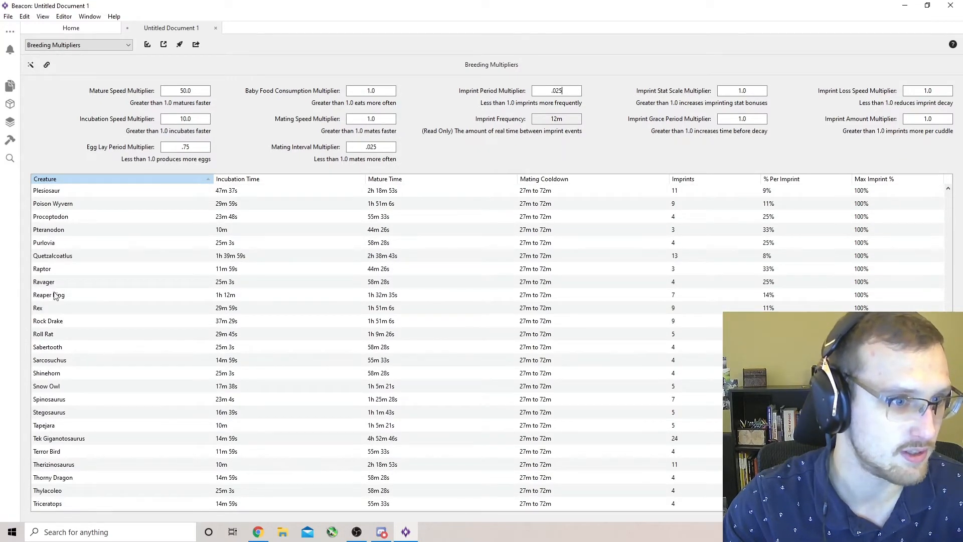
click(44, 269)
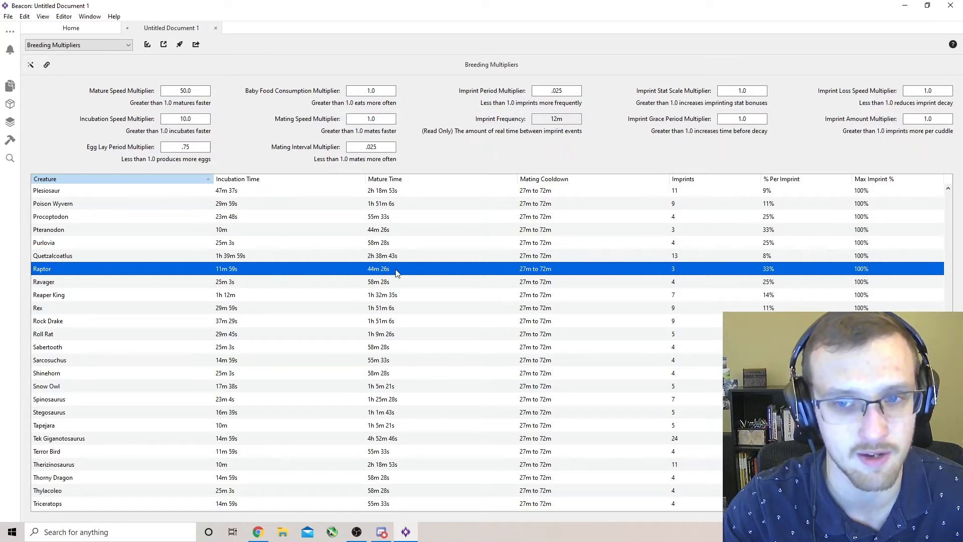
Look up the Giganotosaurus in the creature list and examine its incubation time, mature time and imprint values
scroll(397, 272, up, 15)
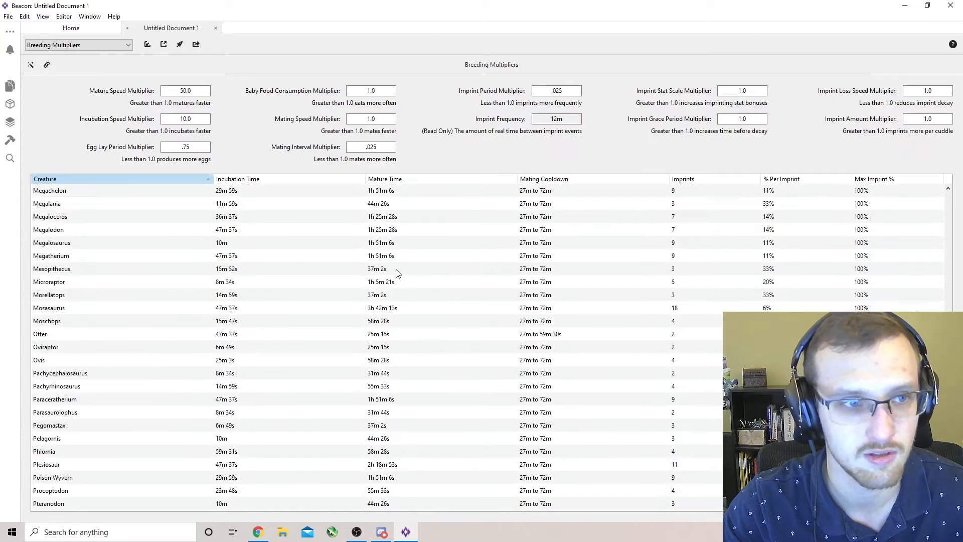
scroll(397, 273, up, 4)
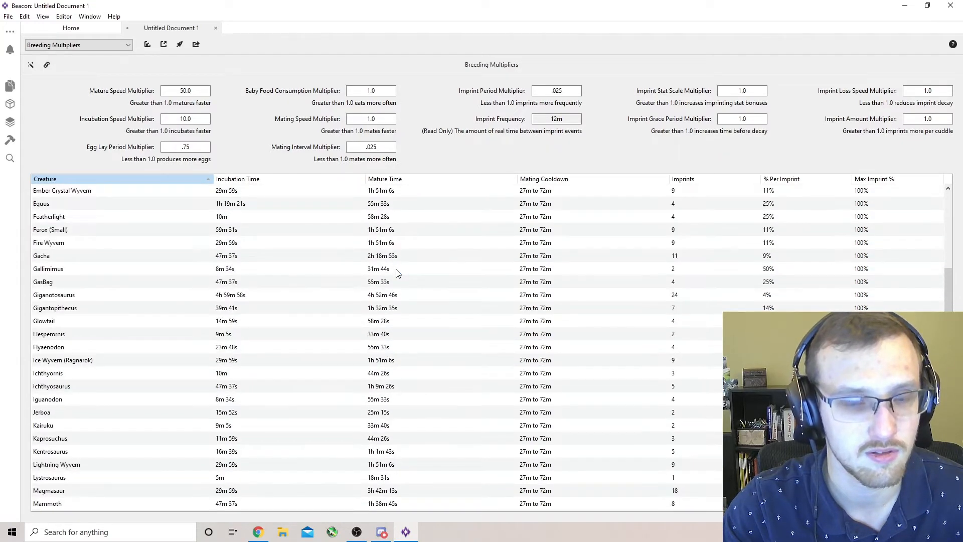
scroll(294, 298, up, 6)
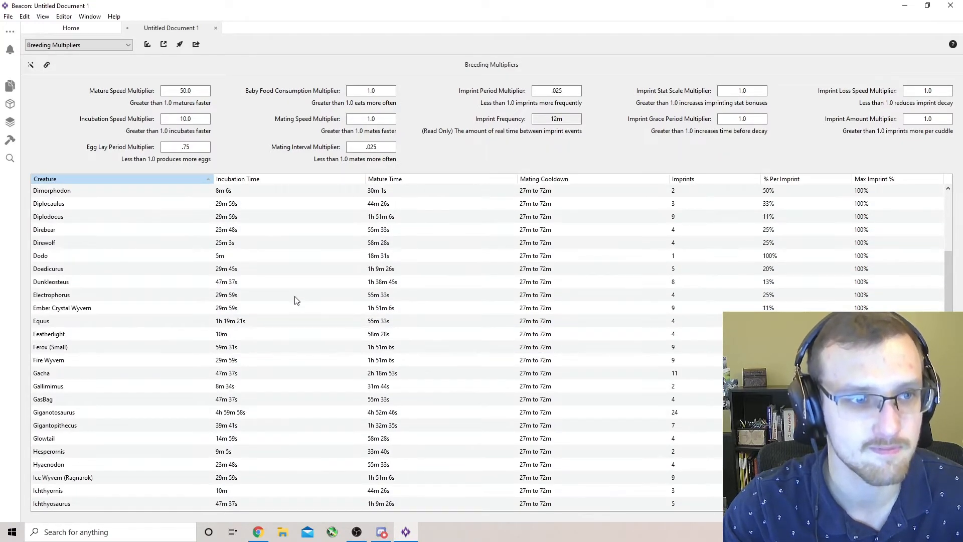
scroll(295, 300, up, 3)
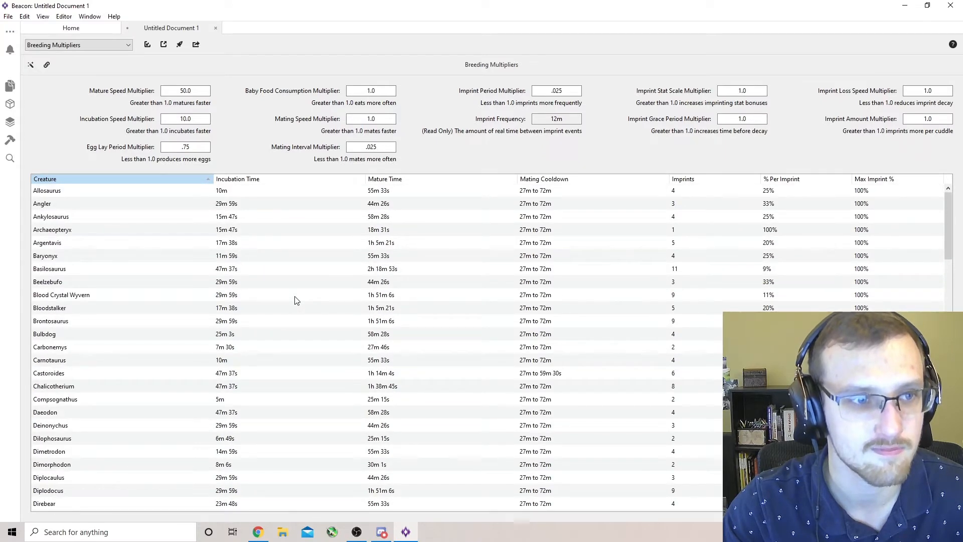
scroll(296, 300, down, 10)
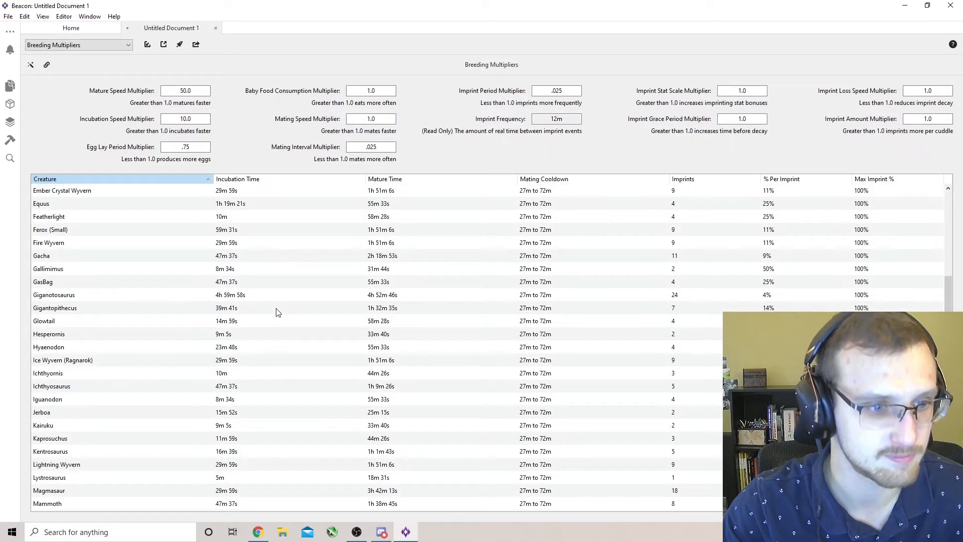
click(70, 300)
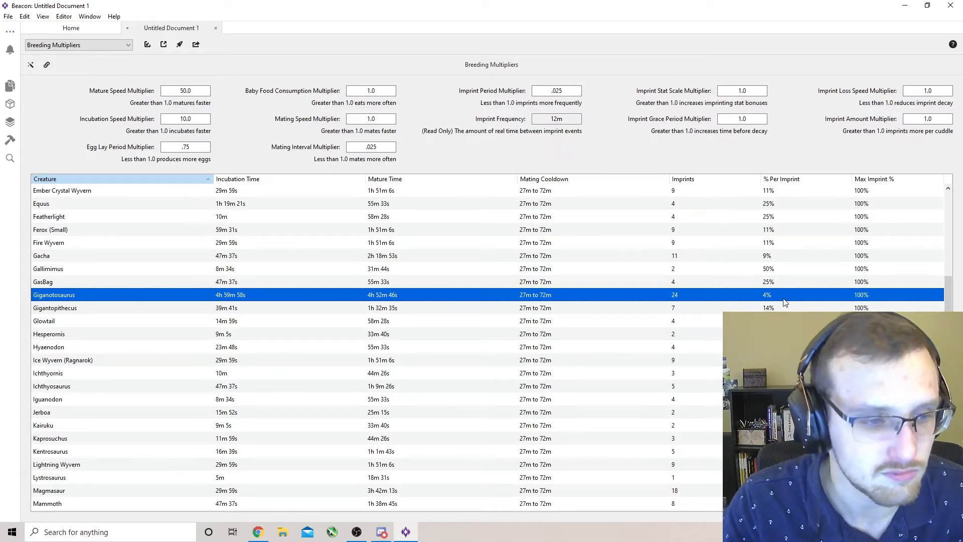
Look up the Rex's mature time and imprint count, and compare them with the Imprint Frequency
scroll(785, 303, down, 8)
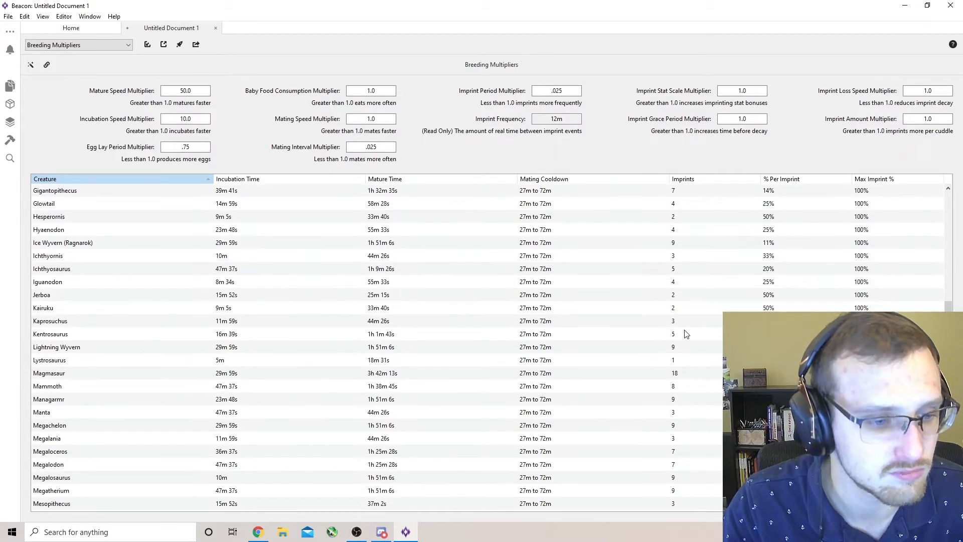
scroll(534, 331, down, 4)
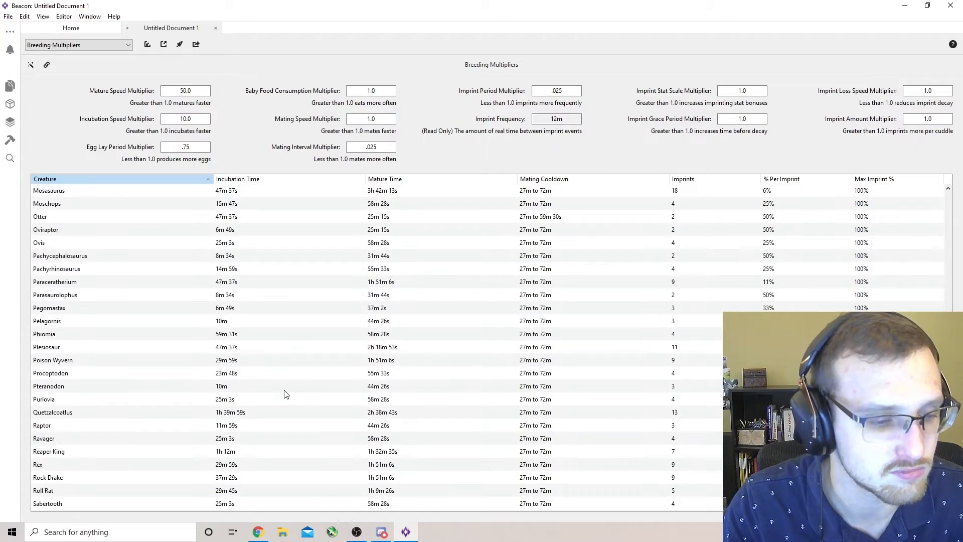
click(59, 467)
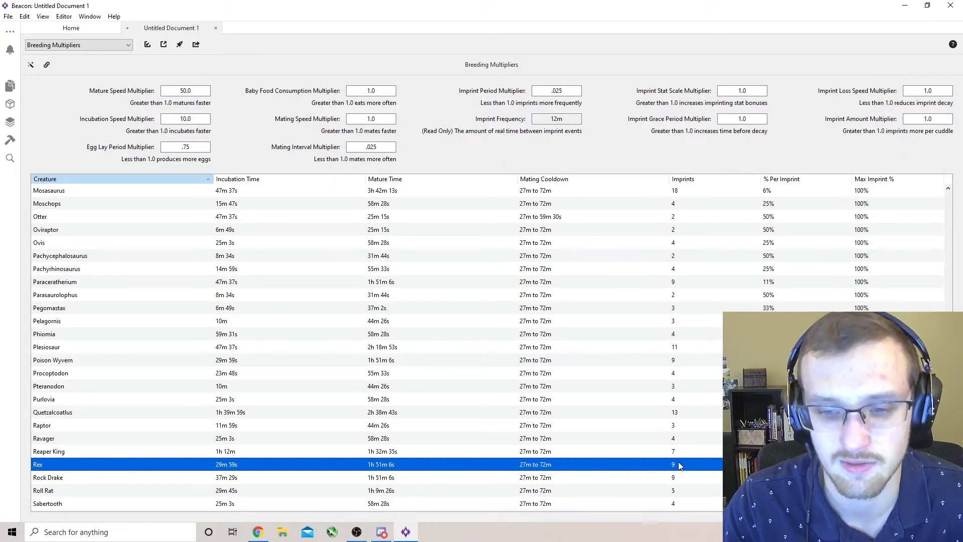
scroll(677, 464, up, 20)
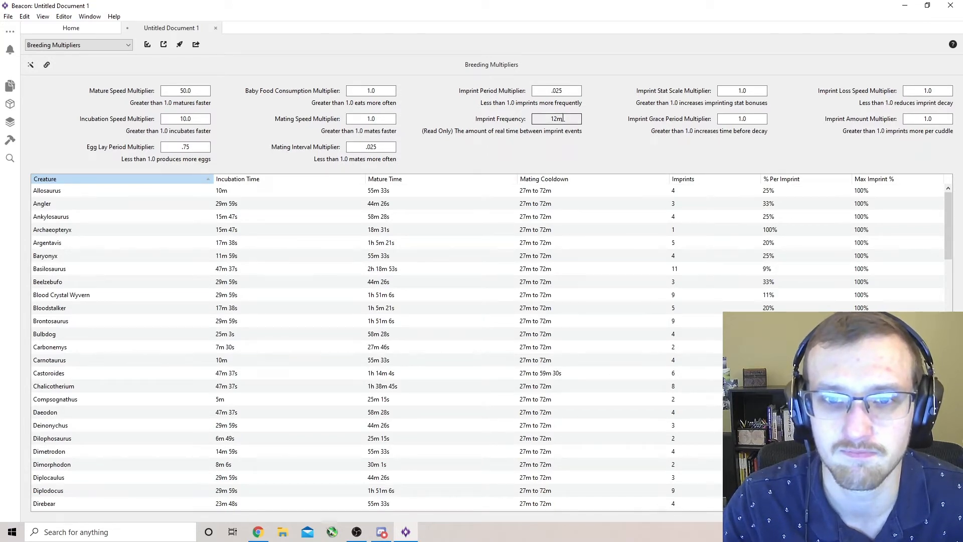
click(576, 205)
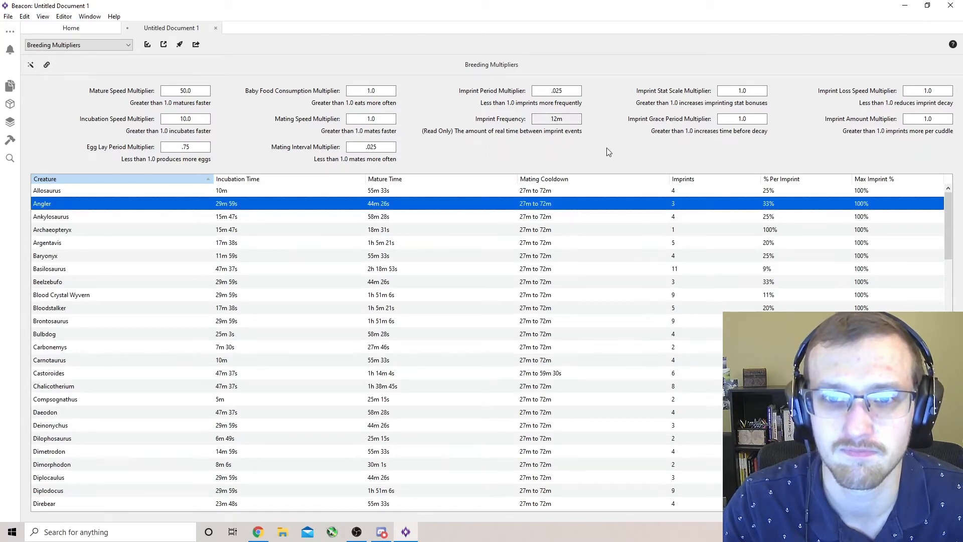
Set the Imprint Grace Period Multiplier to 2.5 to increase the time before imprint decay
click(755, 90)
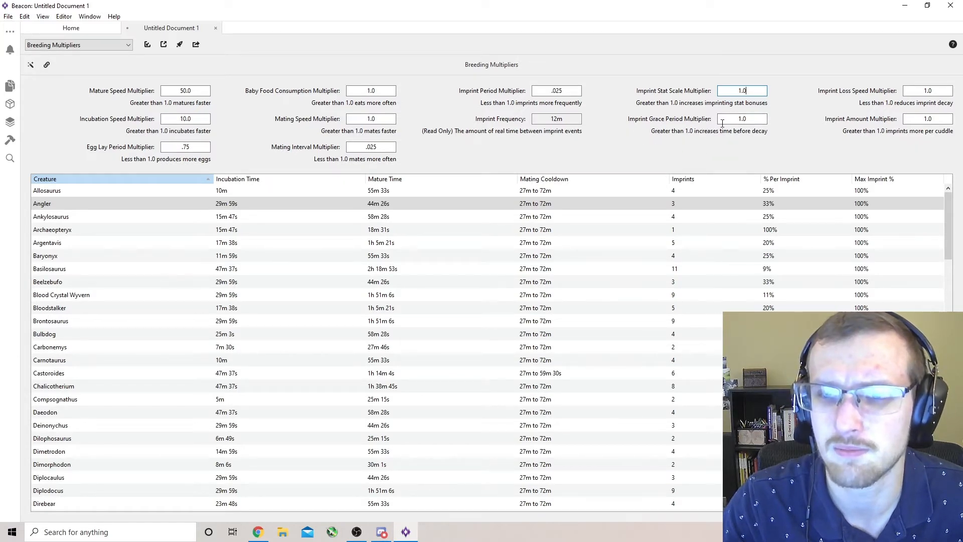
double_click(756, 119)
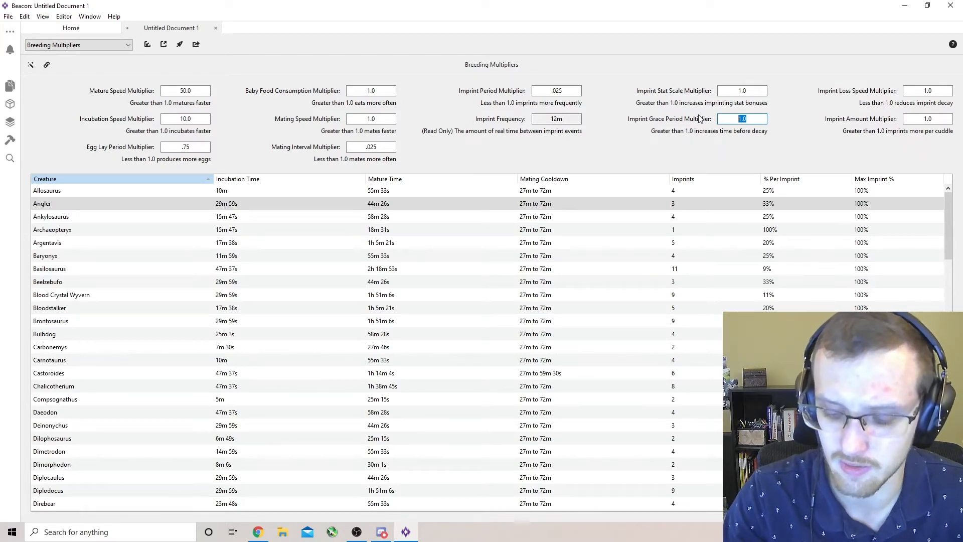
text(2.5)
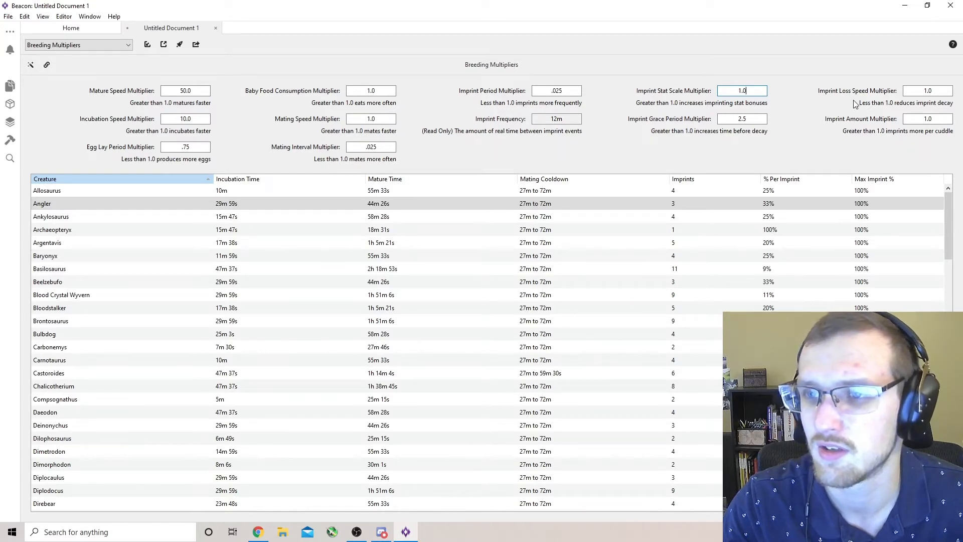
Clear the Imprint Loss Speed Multiplier and re-enter it as 1.0
click(945, 92)
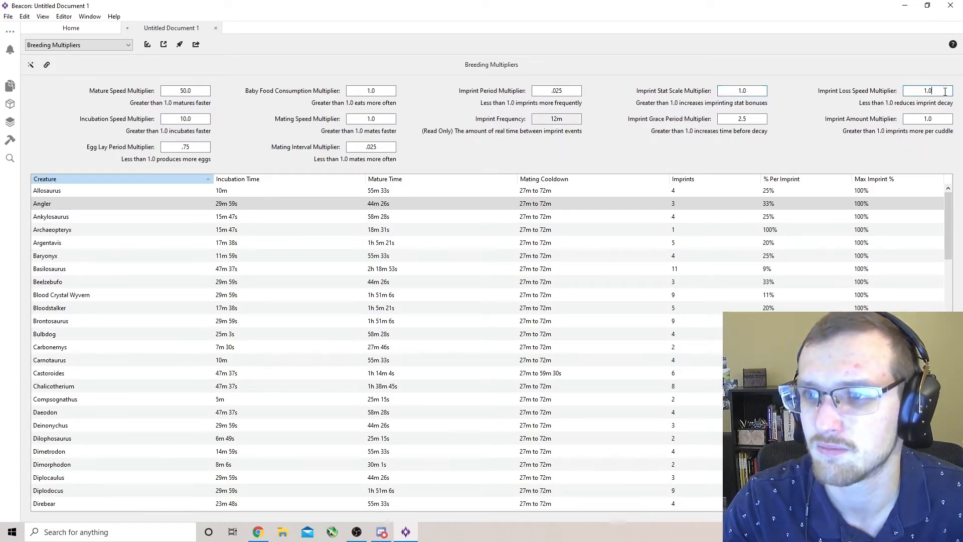
key(BackSpace)
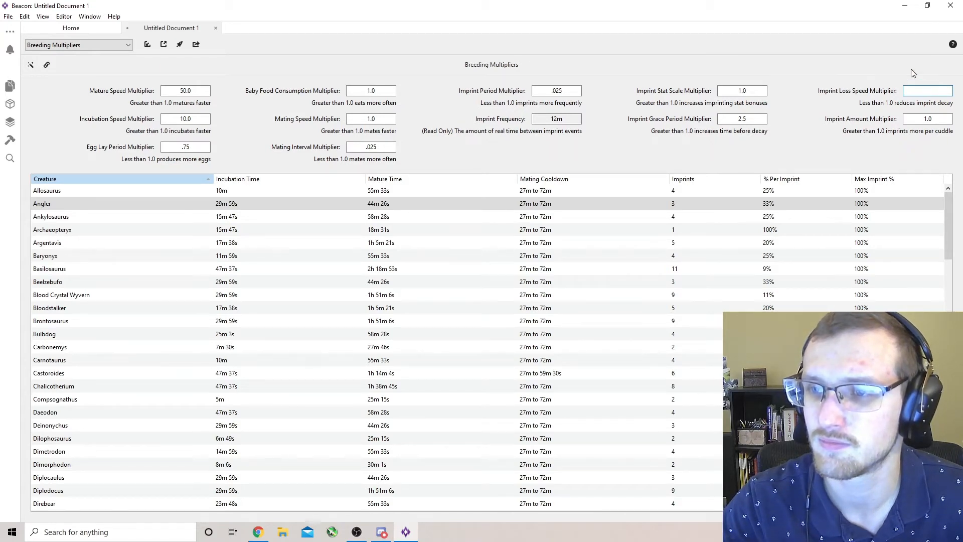
text(1.0)
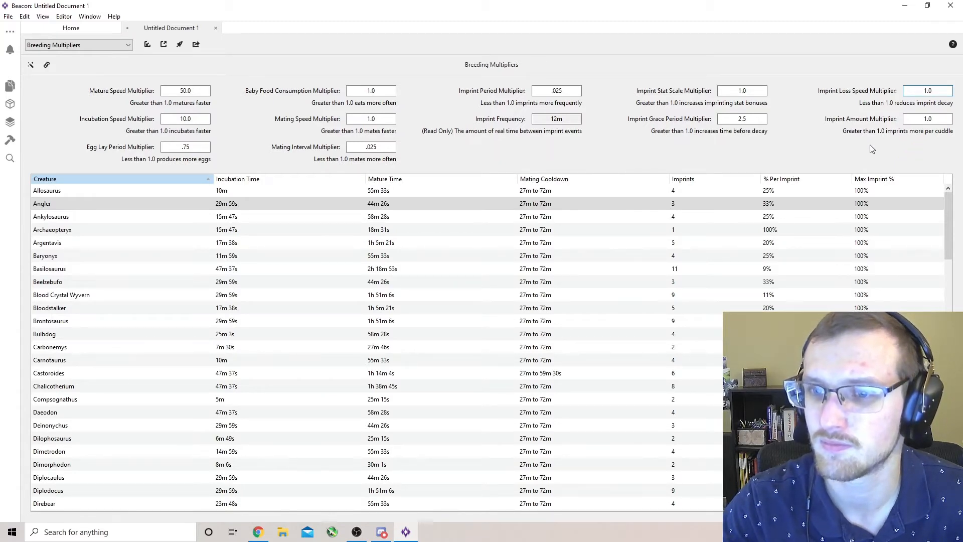
Set the Imprint Amount Multiplier to 1.5 so that each cuddle imprints more
click(935, 120)
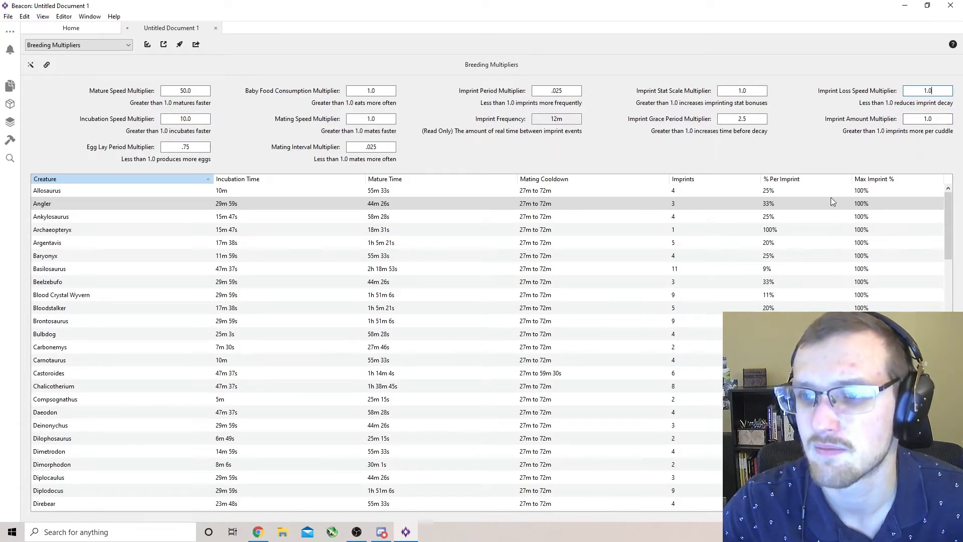
click(941, 119)
key(BackSpace)
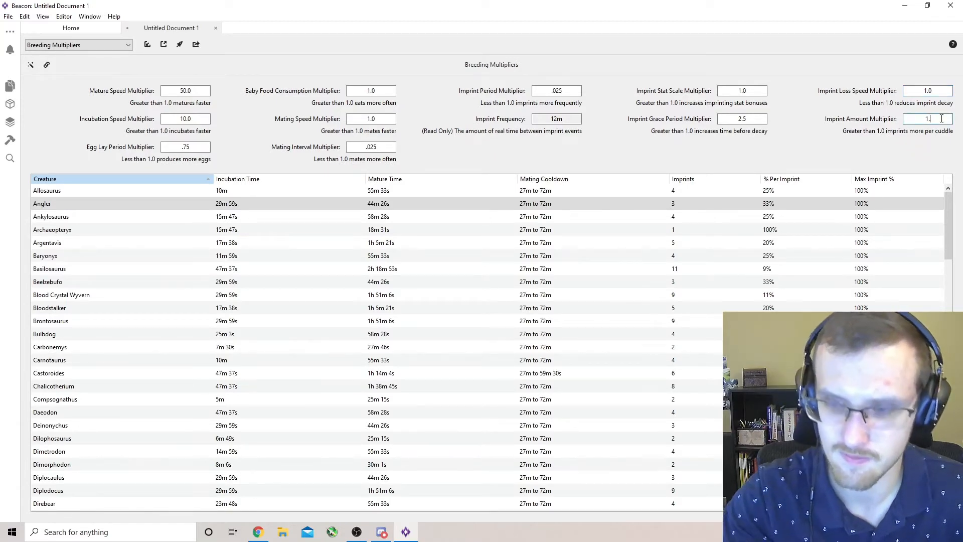
text(5)
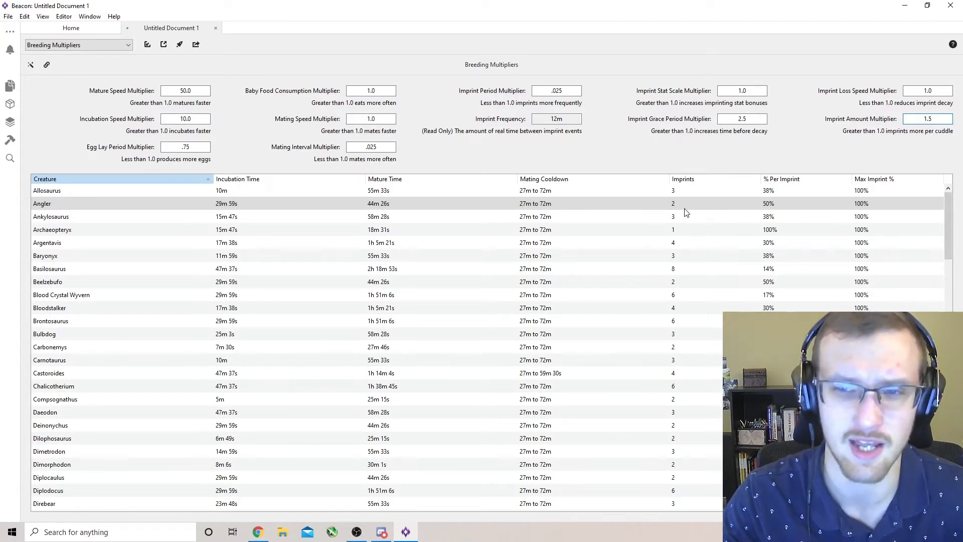
Examine the imprint counts and percentages per imprint of the Giganotosaurus, Raptor and Rex under the new imprint amount
scroll(683, 213, down, 8)
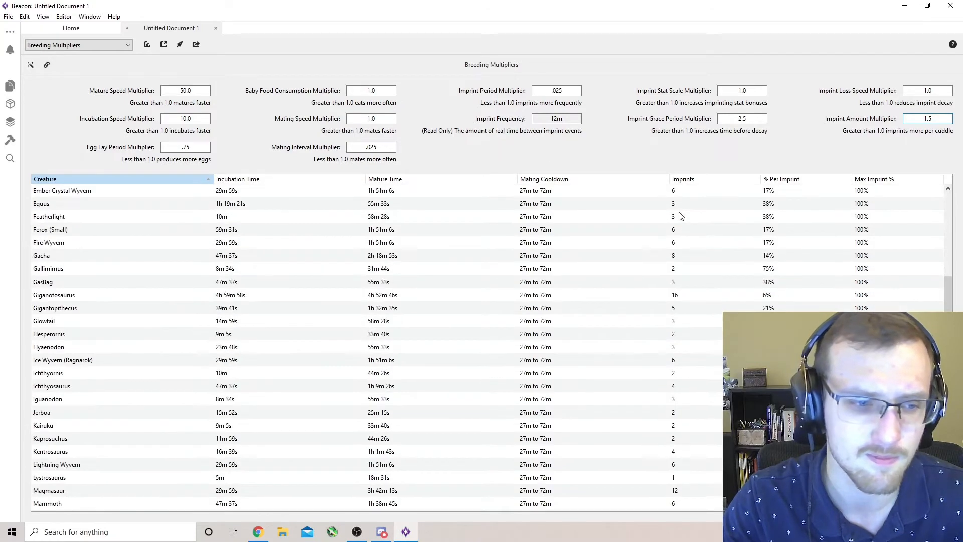
click(68, 297)
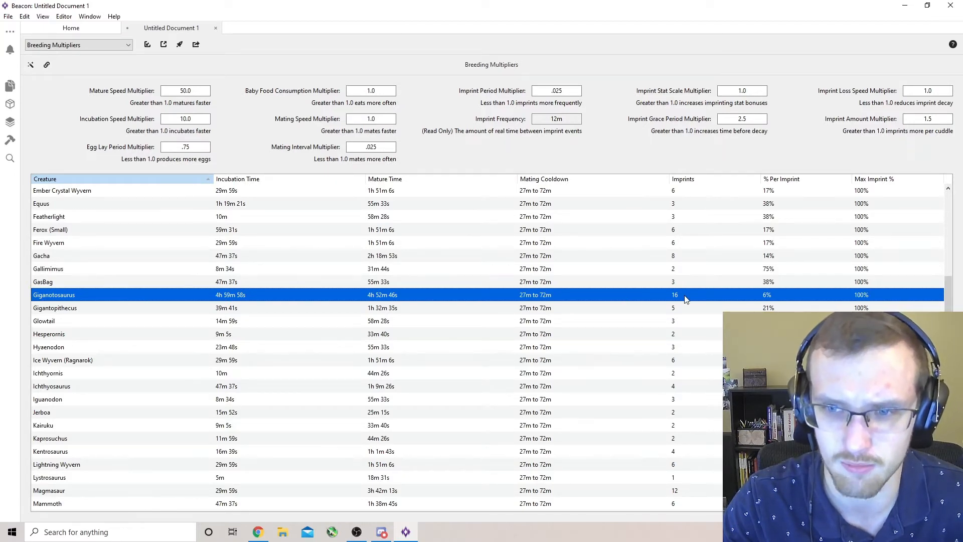
scroll(682, 301, down, 12)
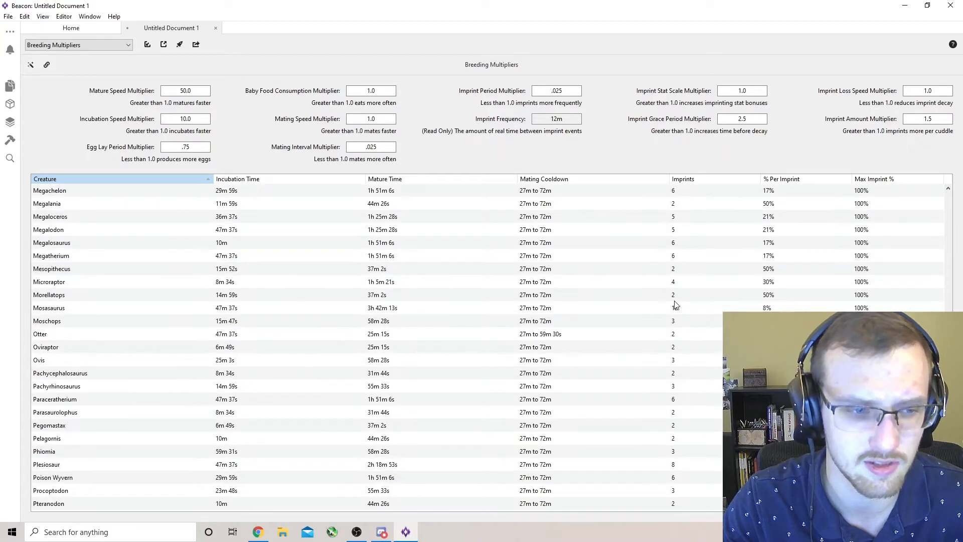
scroll(675, 304, down, 6)
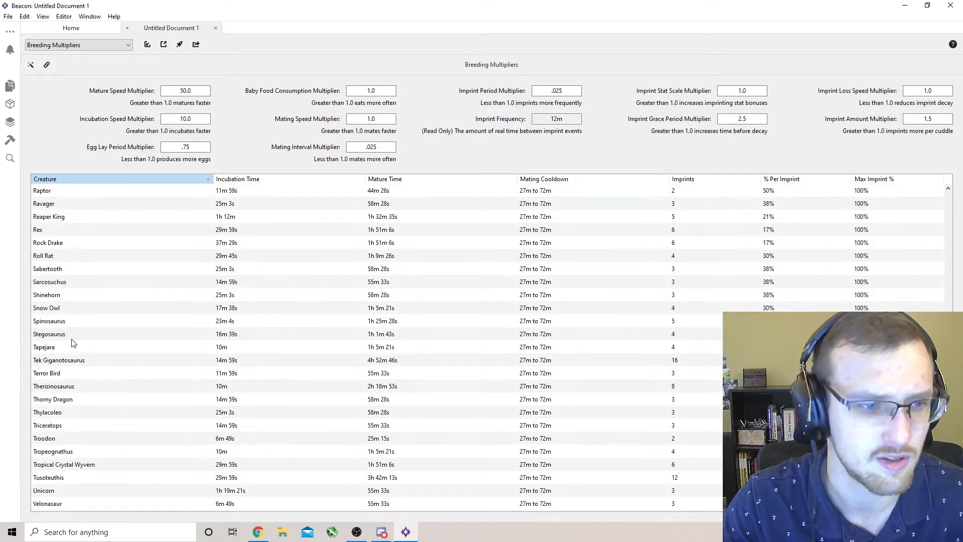
click(48, 191)
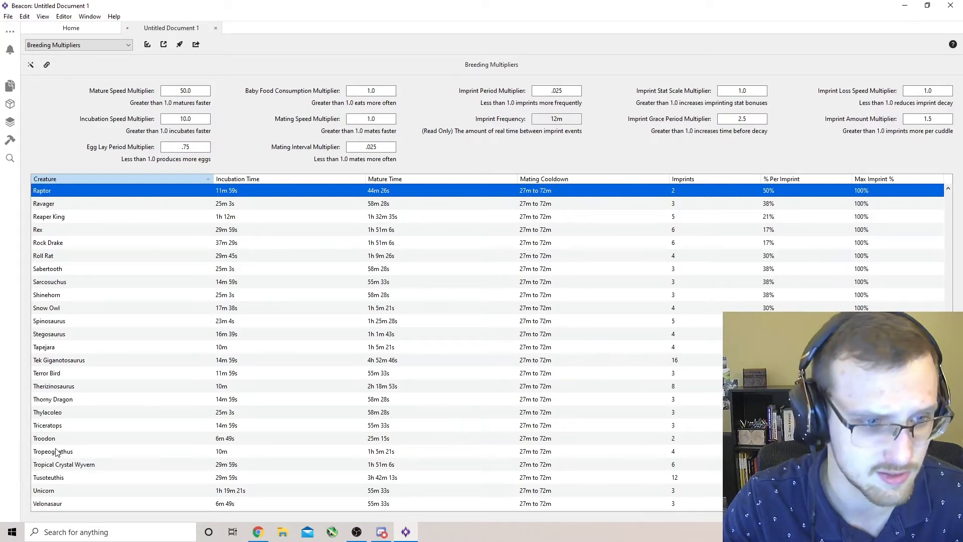
scroll(70, 489, down, 1)
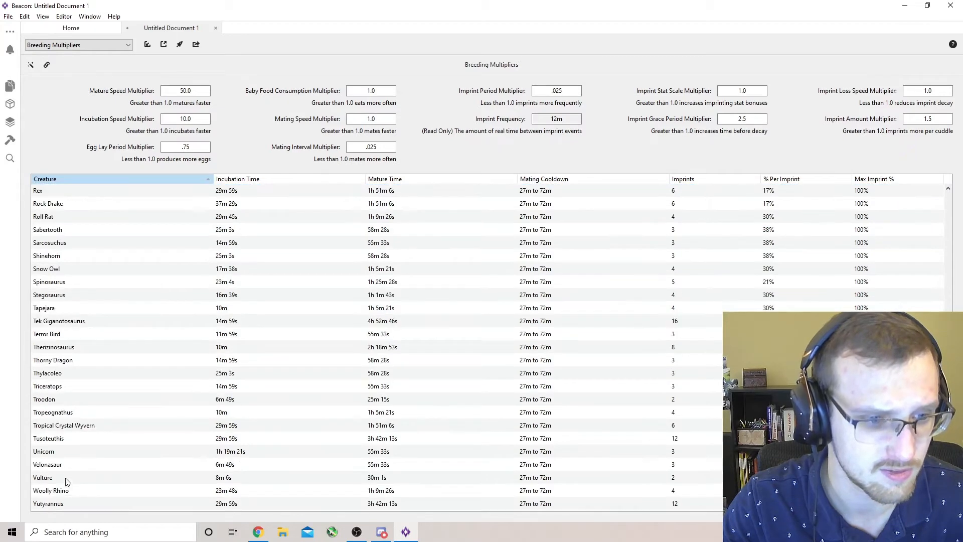
click(46, 193)
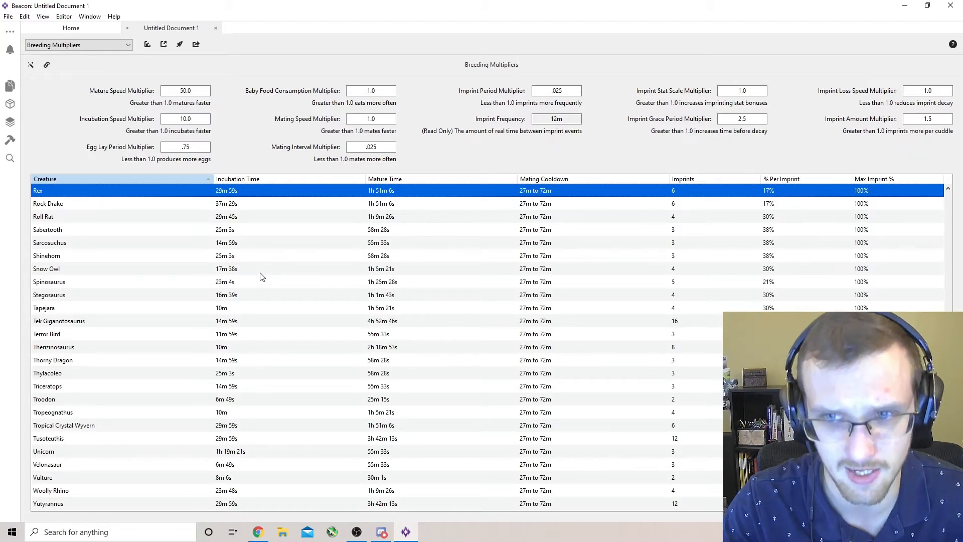
scroll(261, 276, up, 4)
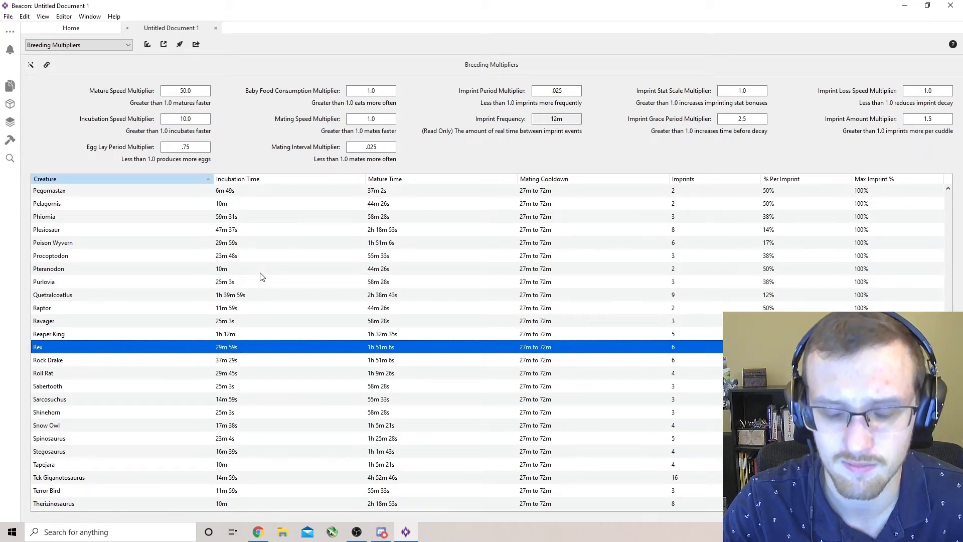
Examine the imprint counts and percentages per imprint of the Mammoth, Doedicurus and Direwolf
click(921, 120)
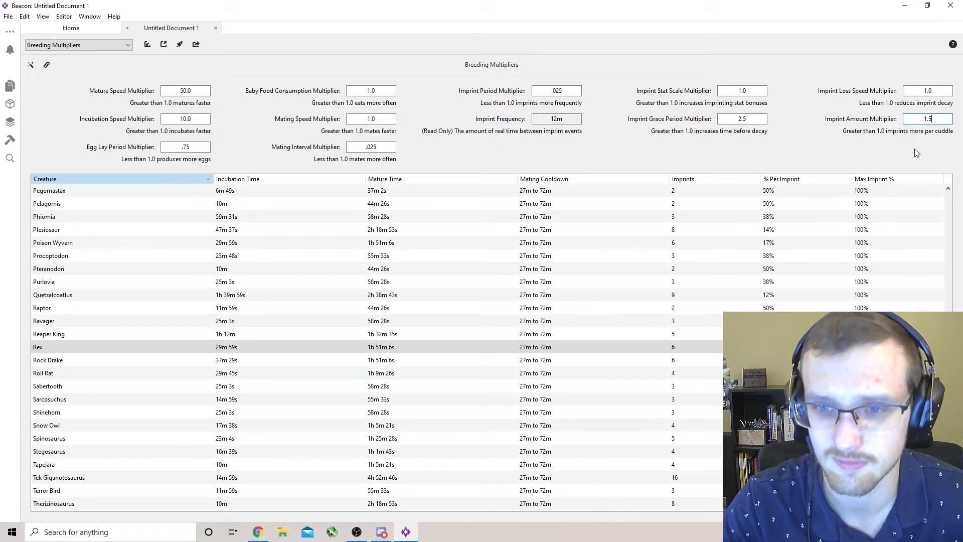
scroll(743, 294, up, 5)
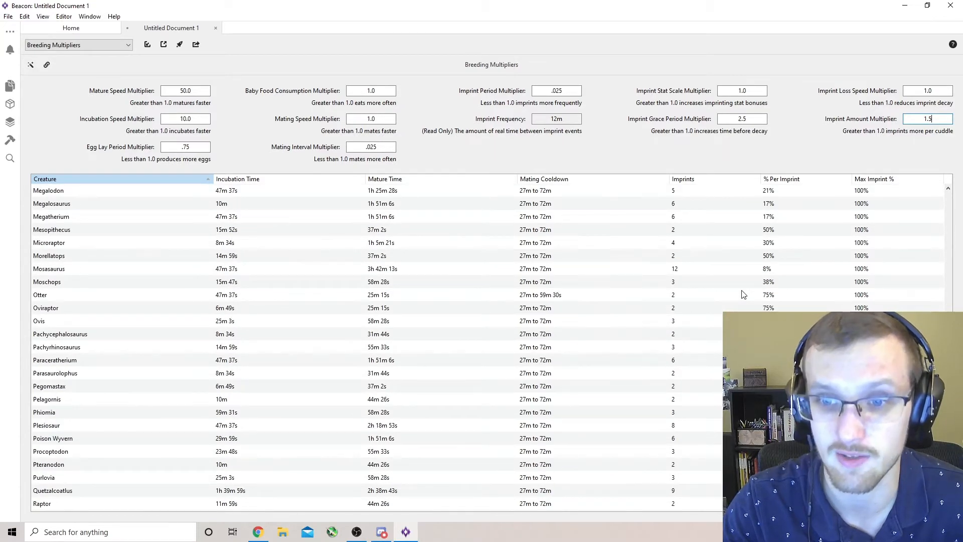
scroll(744, 294, up, 3)
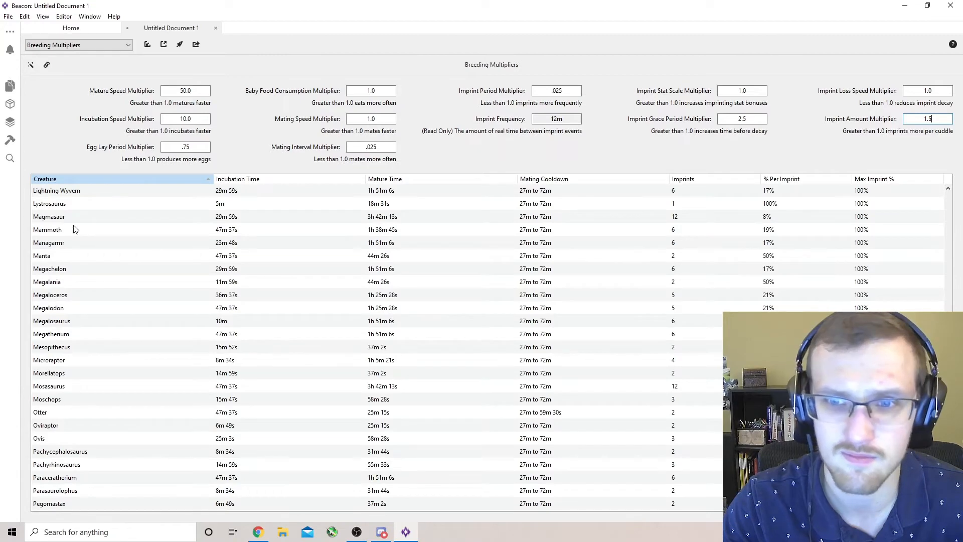
click(73, 228)
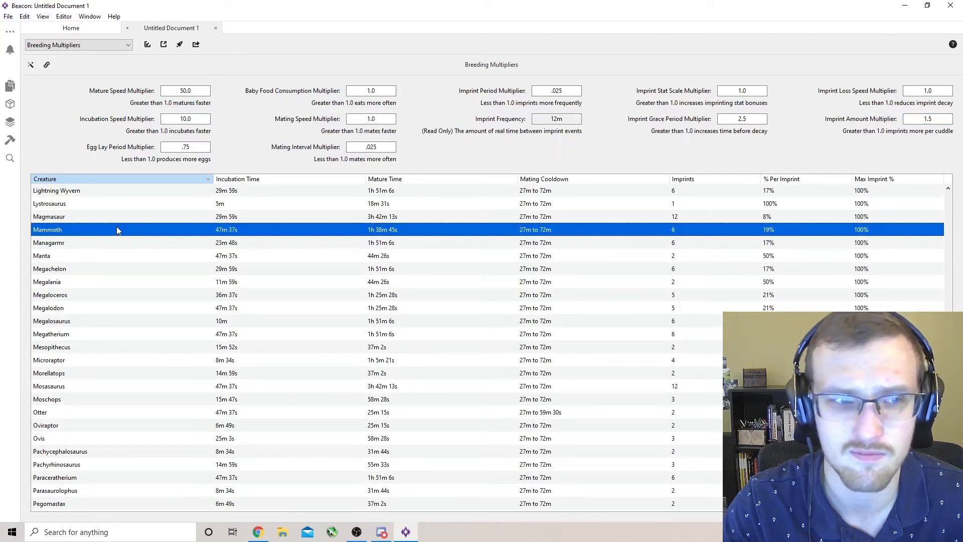
scroll(63, 216, up, 2)
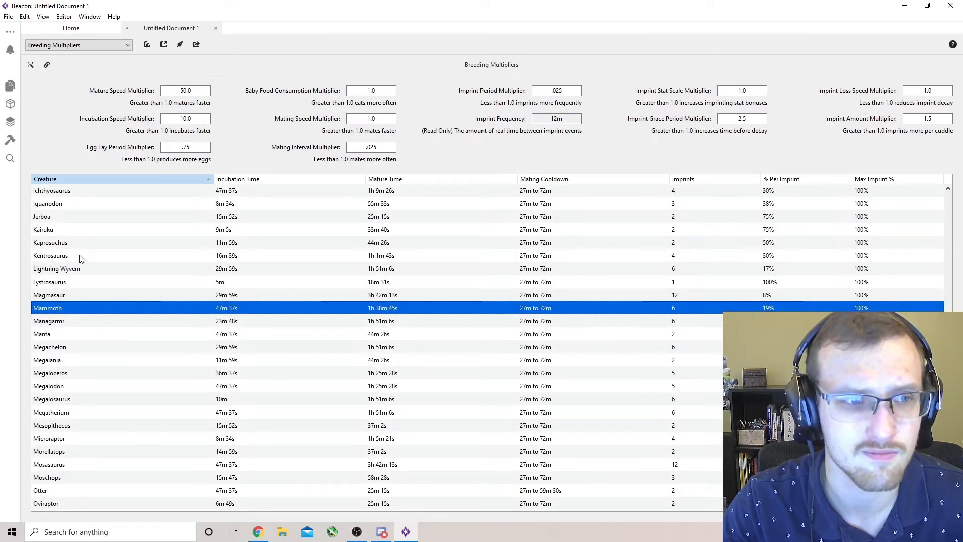
scroll(81, 259, up, 1)
scroll(63, 198, up, 1)
scroll(80, 221, up, 5)
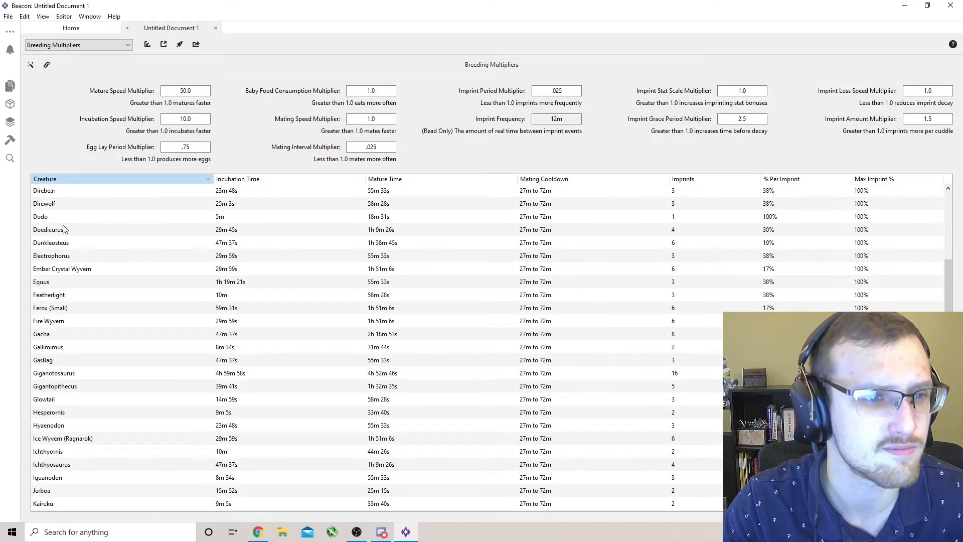
click(66, 232)
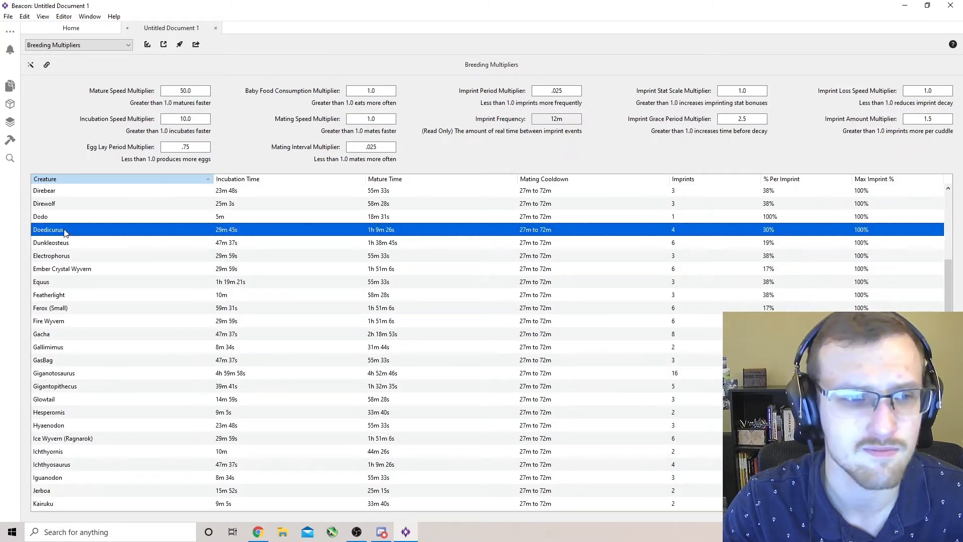
scroll(64, 221, up, 1)
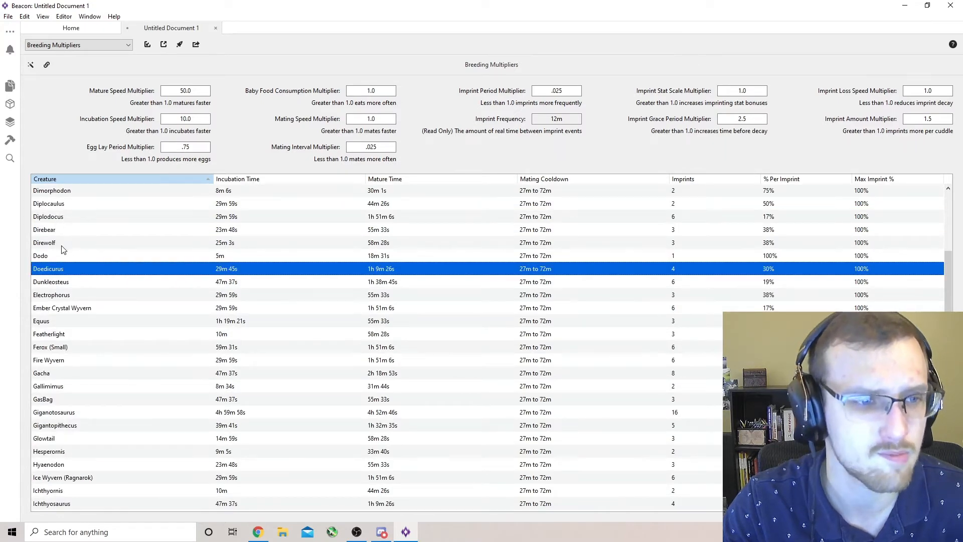
click(61, 244)
Set the Imprint Amount Multiplier back to 1.0
click(944, 116)
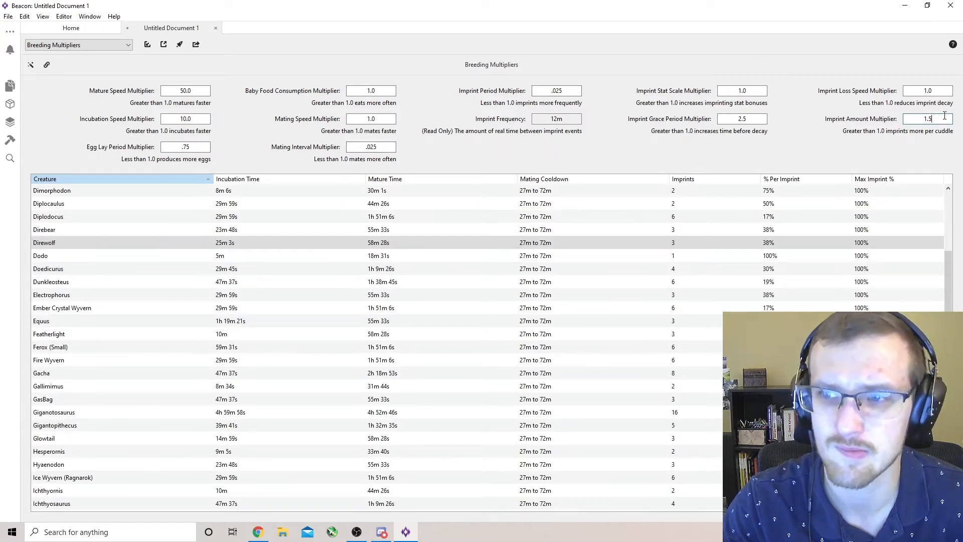
key(BackSpace)
text(0)
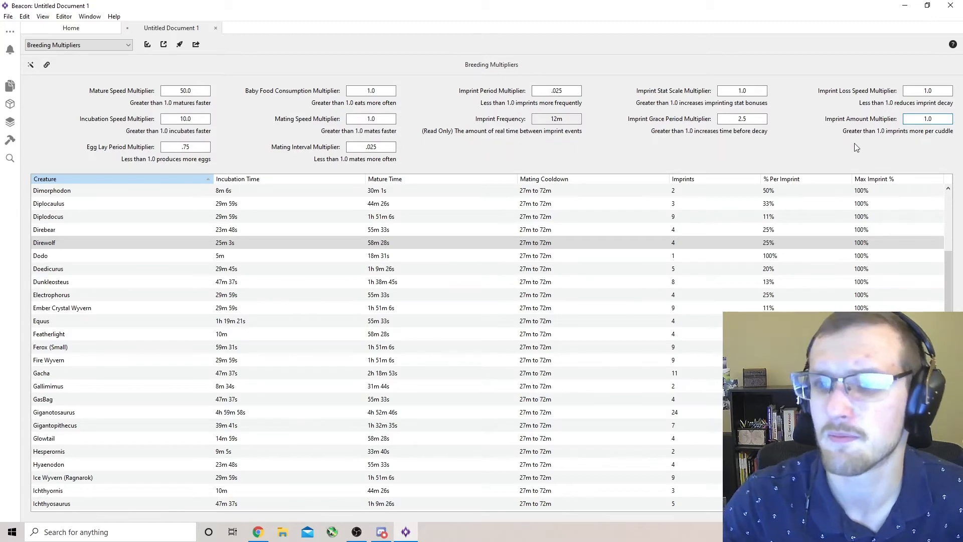
scroll(704, 200, up, 7)
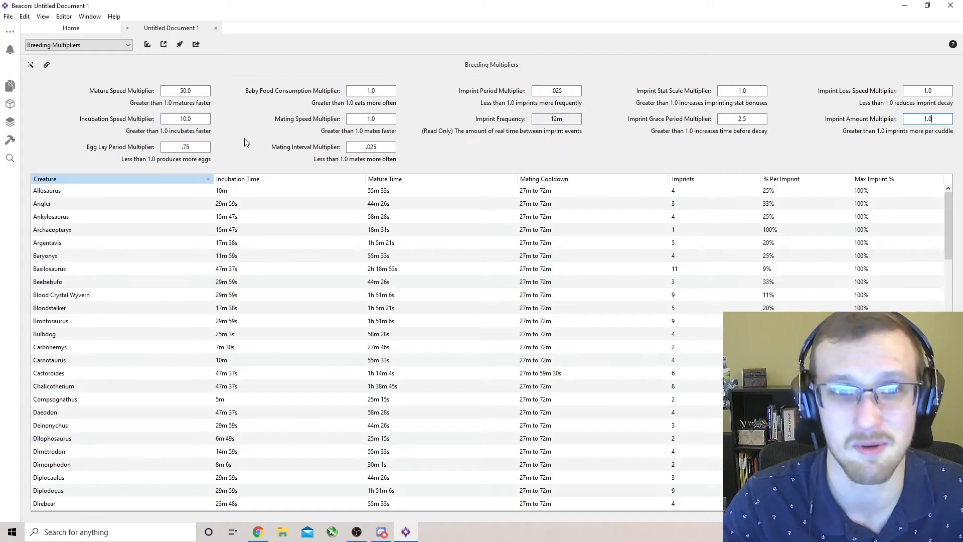
click(199, 91)
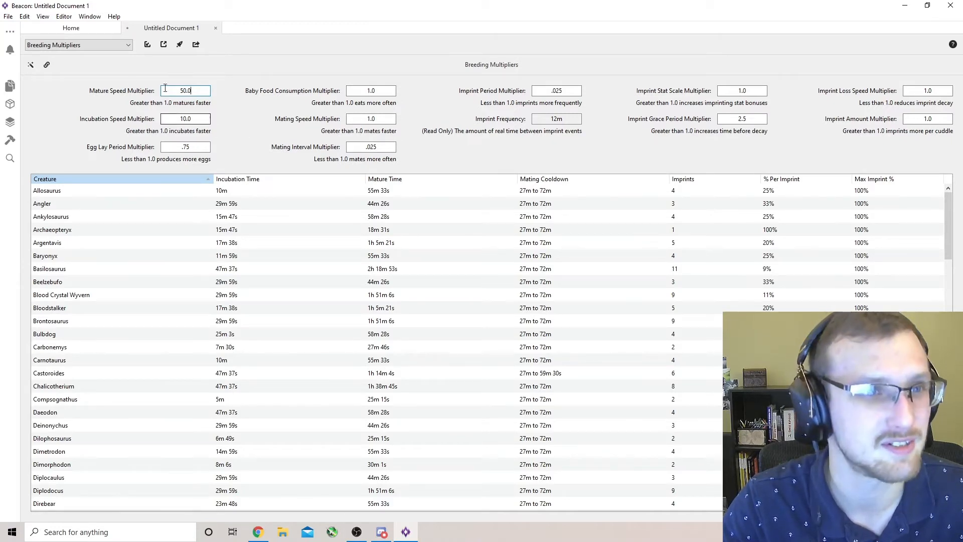
View the Crafting Costs section and switch to the Day and Night Cycle settings
click(116, 45)
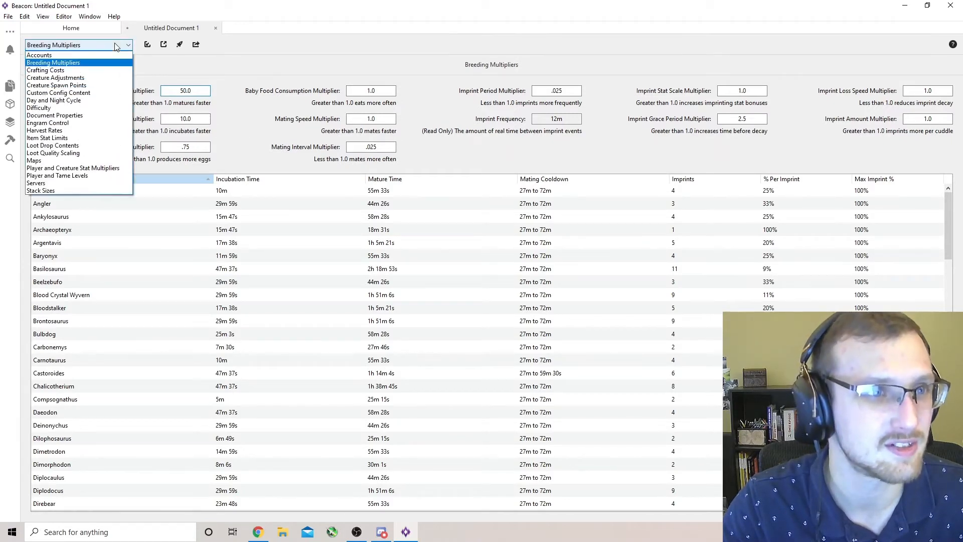
click(105, 71)
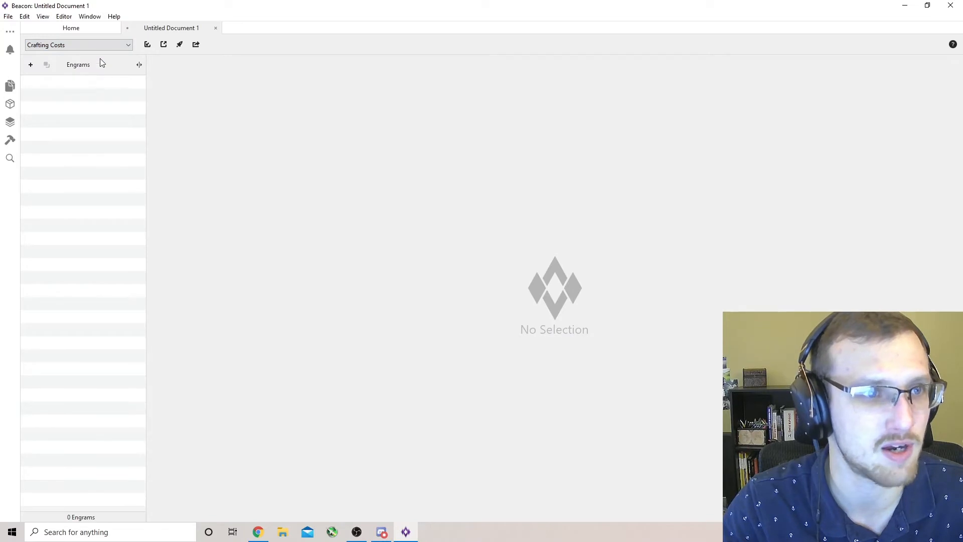
click(107, 45)
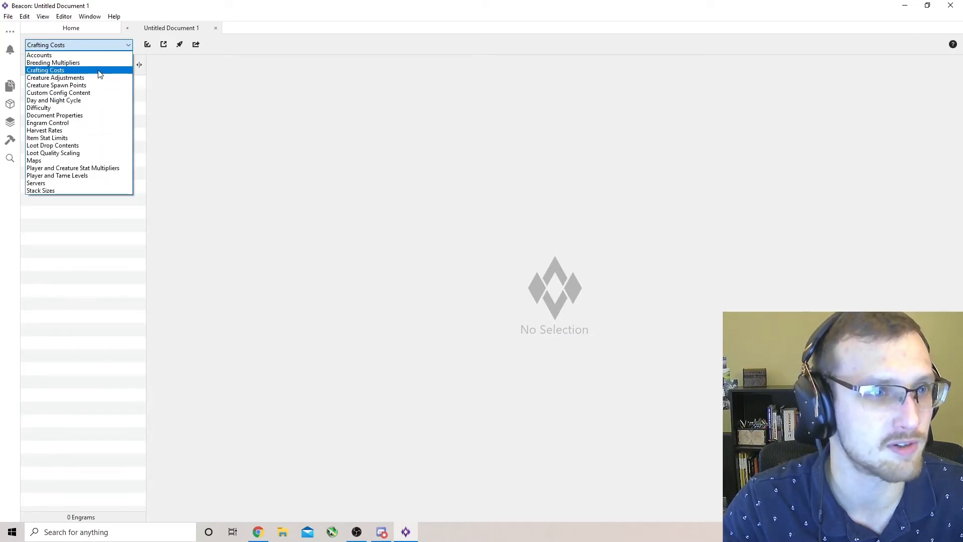
click(92, 101)
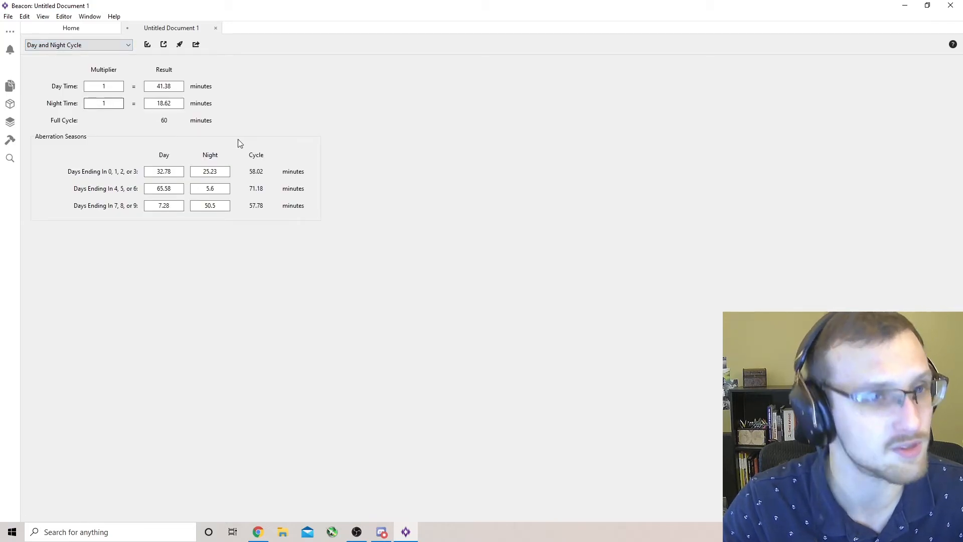
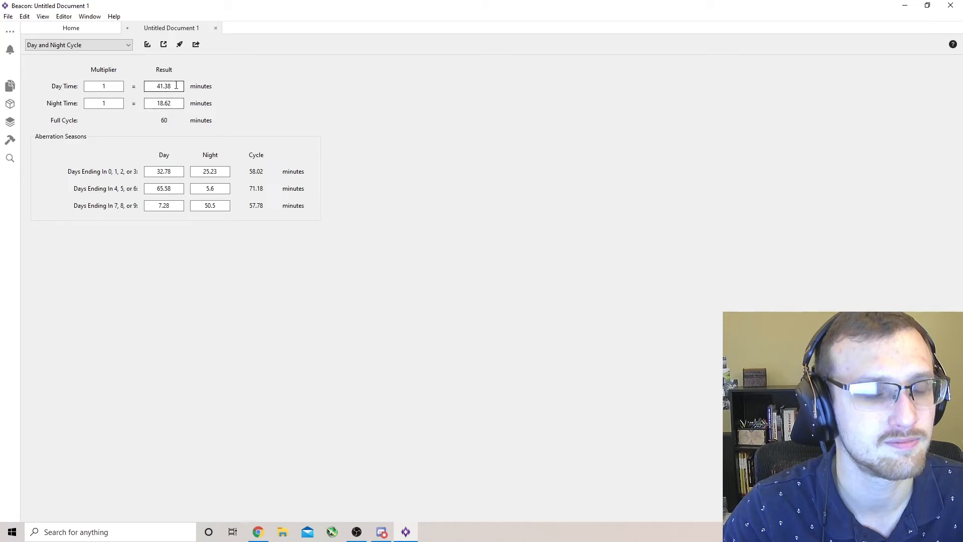
Try a 60-minute day, and settle on a day time of 90 minutes and a night time of 30 minutes
drag(177, 85, 146, 104)
text(60)
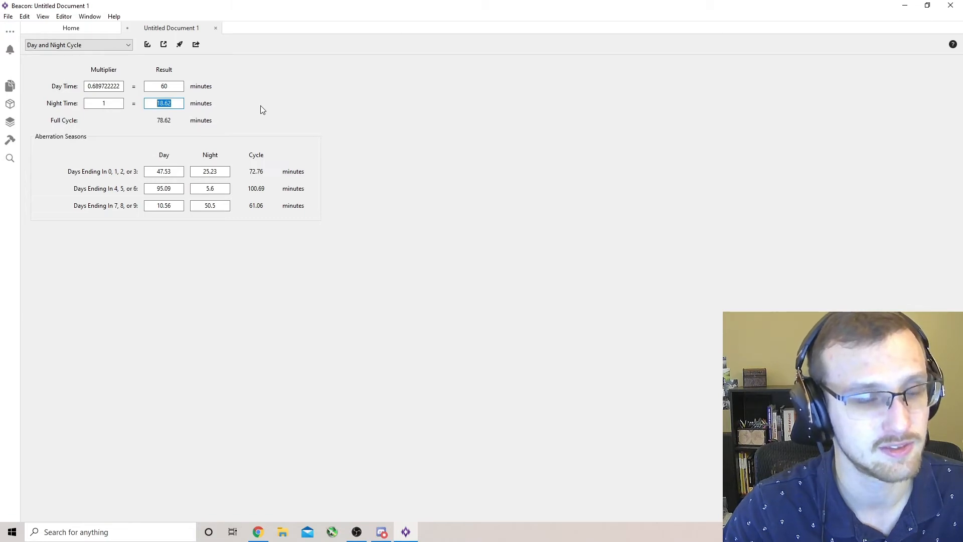
drag(178, 86, 137, 89)
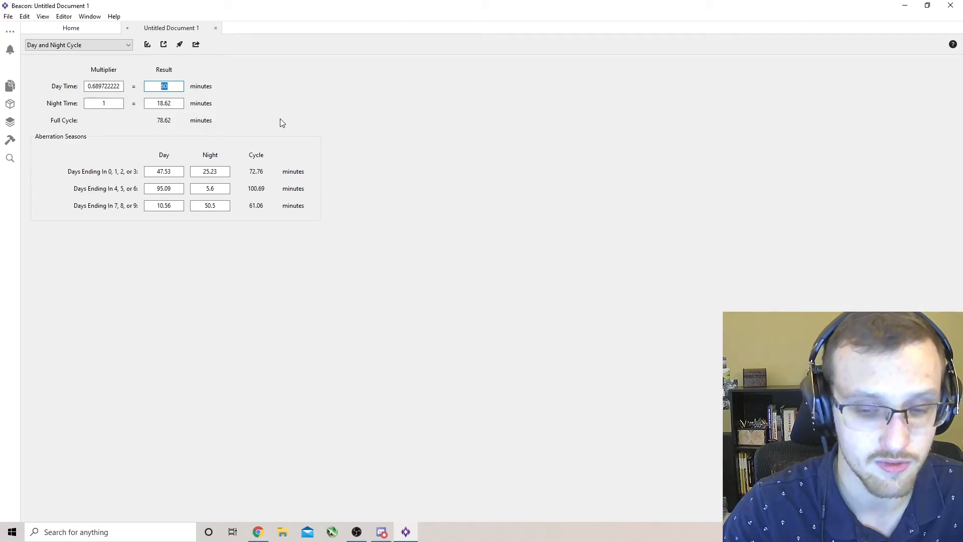
text(90)
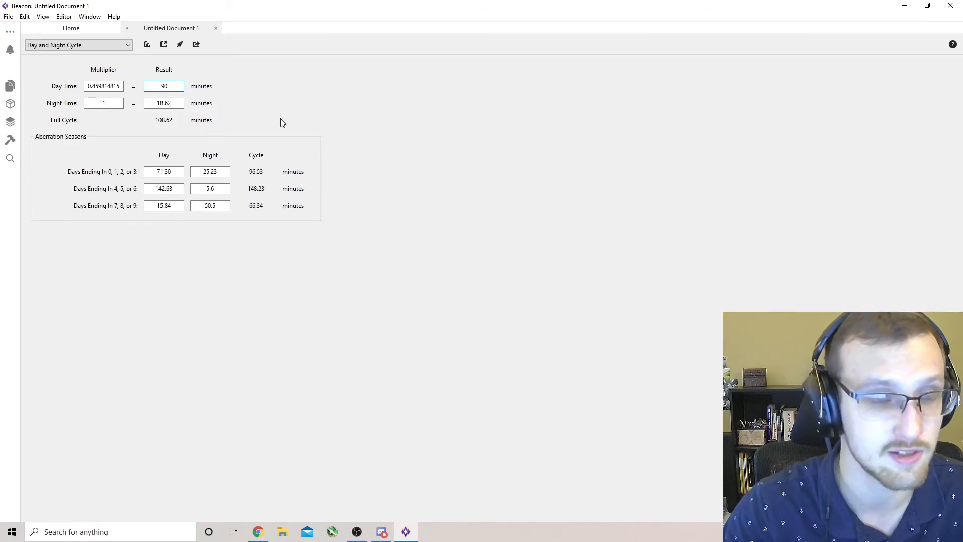
key(Tab)
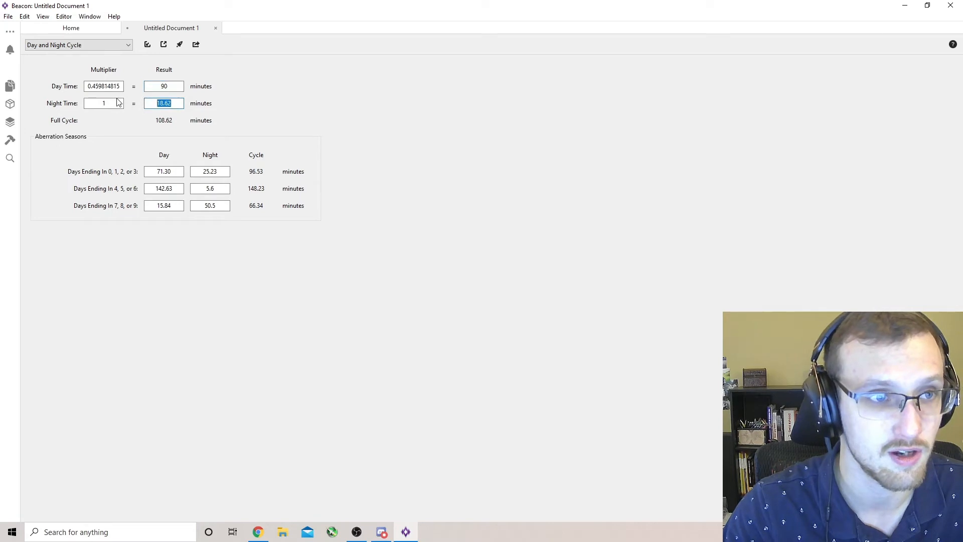
text(30)
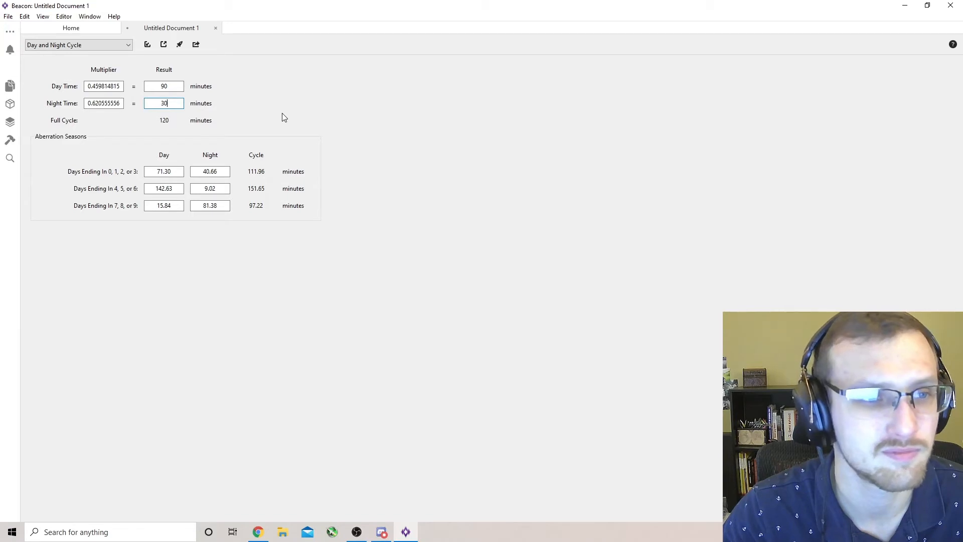
Open the Difficulty settings and examine the maximum creature level, loot scale and difficulty value
click(101, 45)
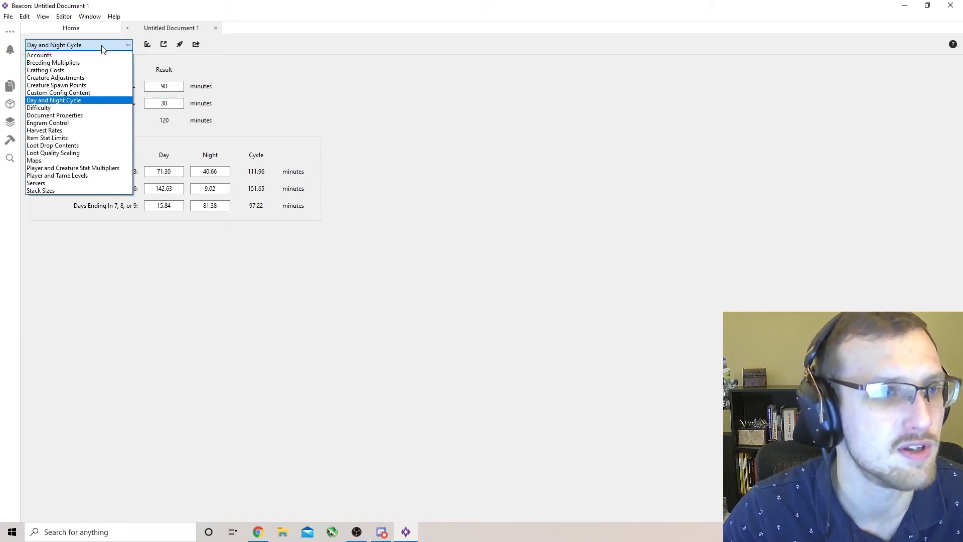
click(81, 109)
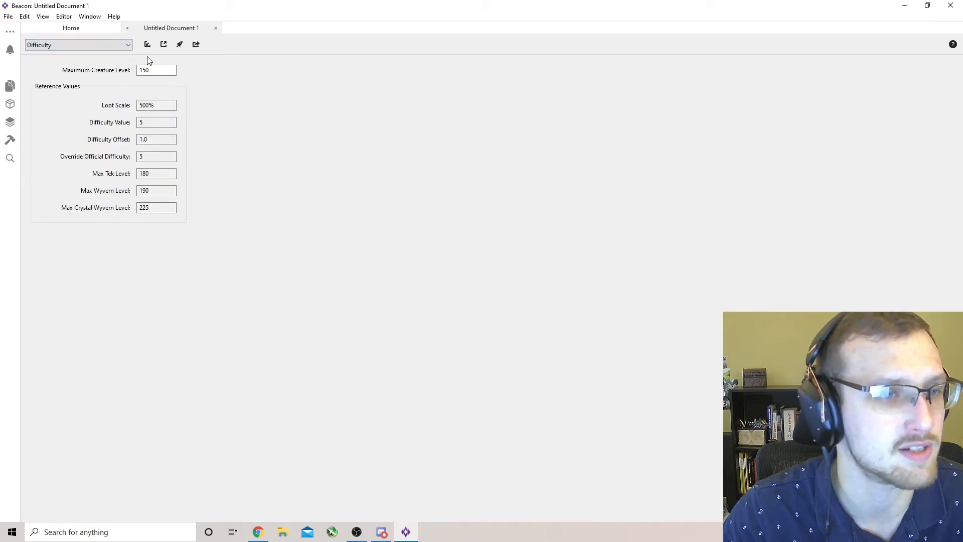
click(169, 70)
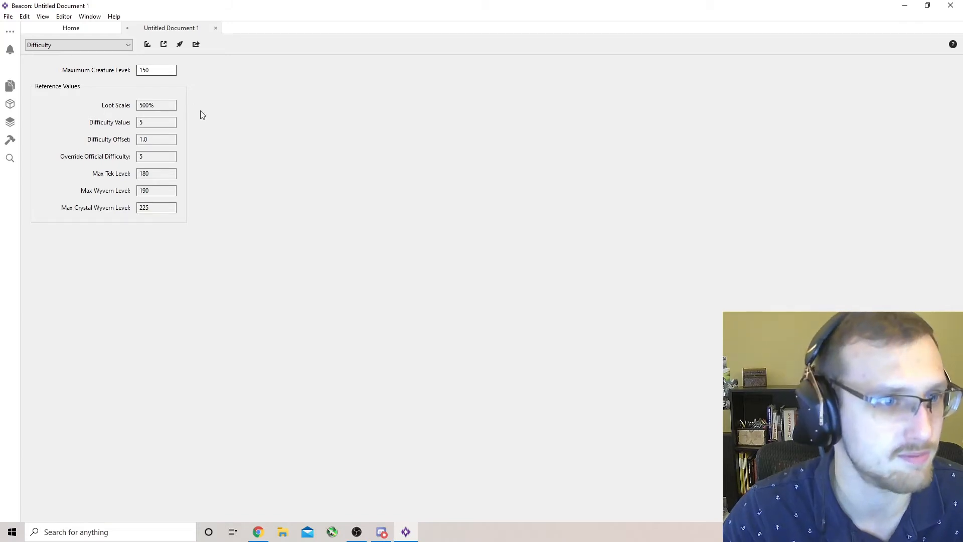
drag(157, 104, 75, 111)
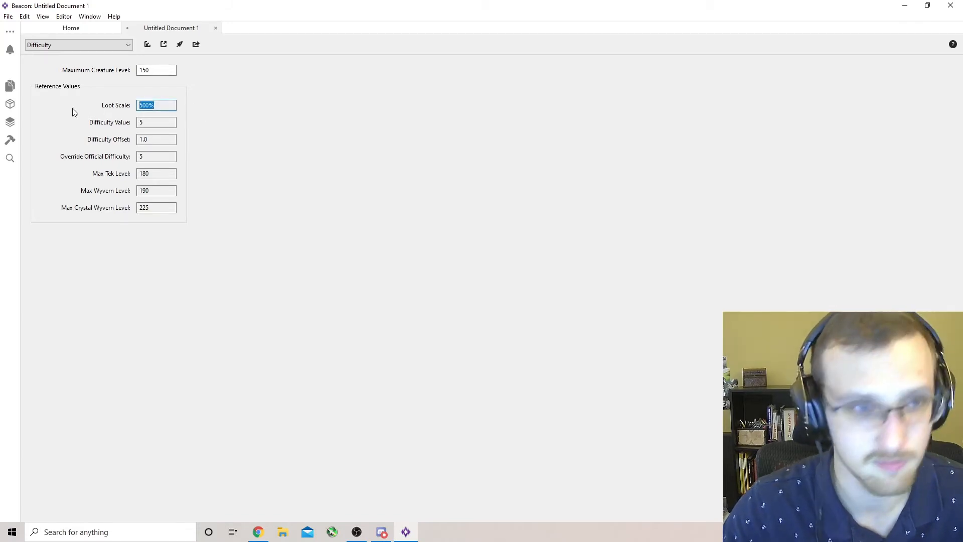
click(169, 122)
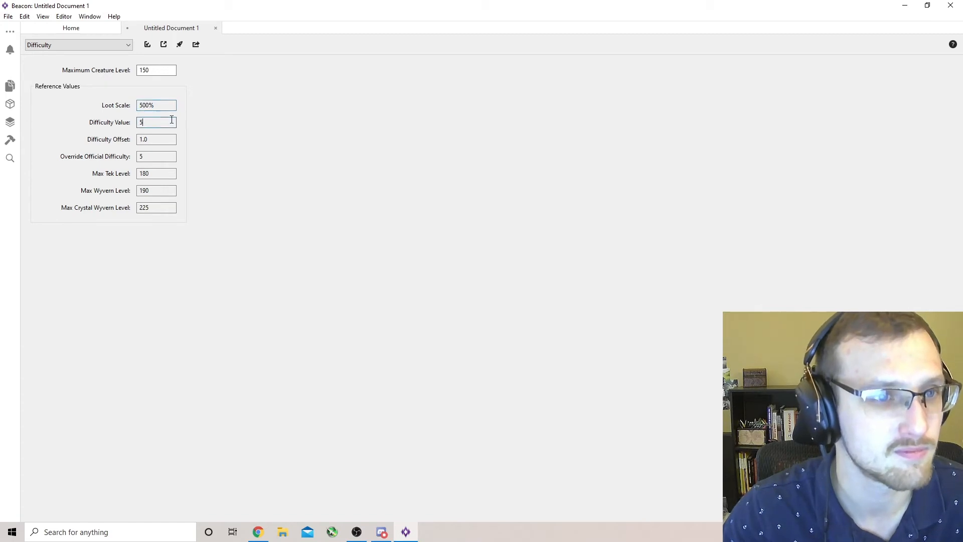
click(165, 106)
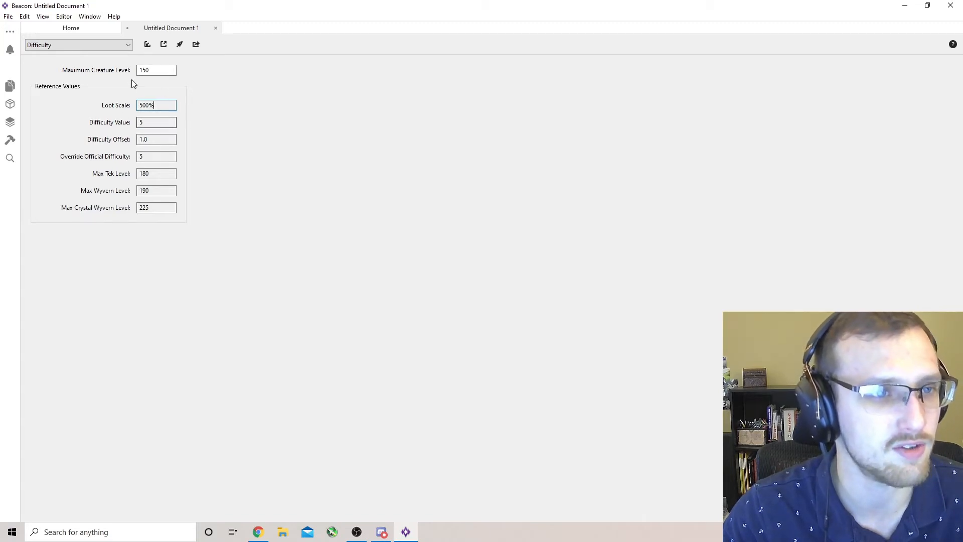
Try a Maximum Creature Level of 180 to compare the reference values, and return it to 150
click(151, 70)
text(180)
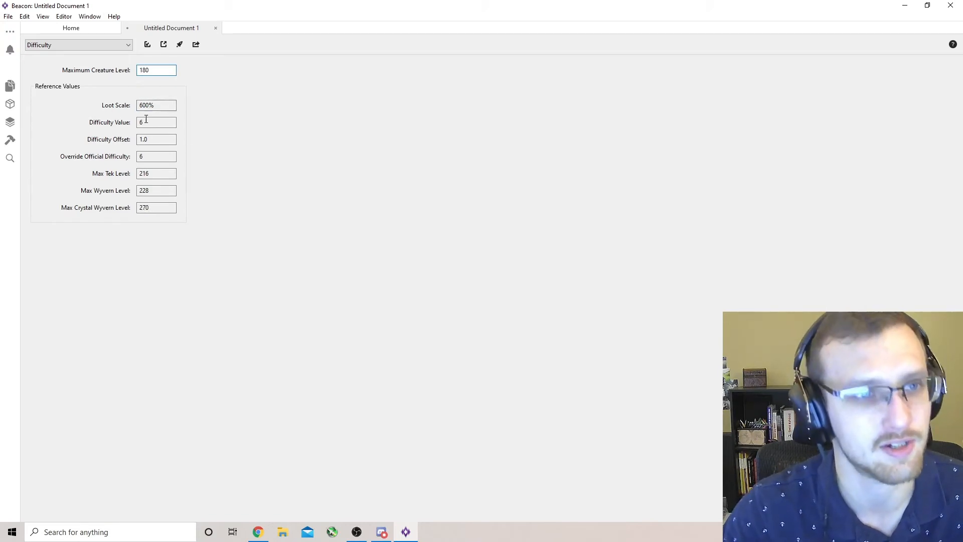
drag(153, 71, 129, 71)
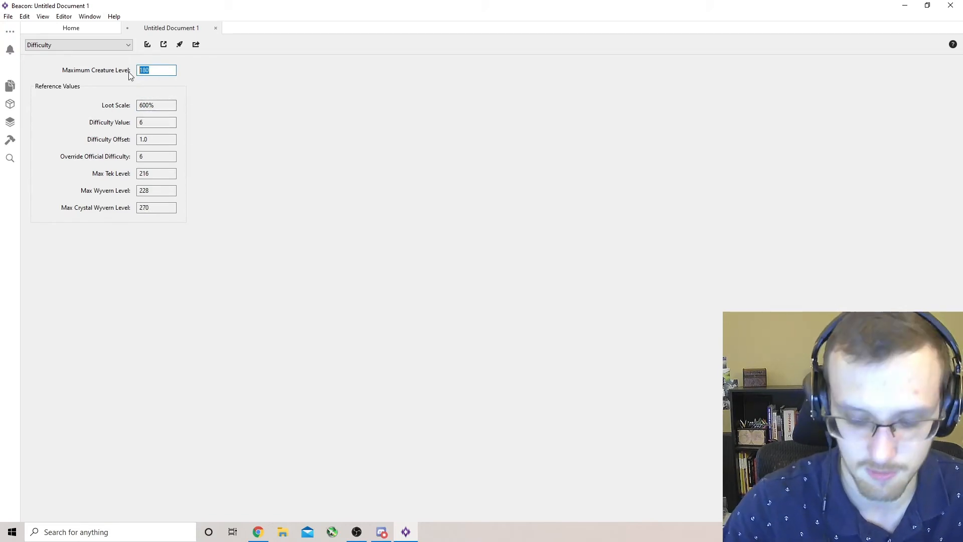
text(150)
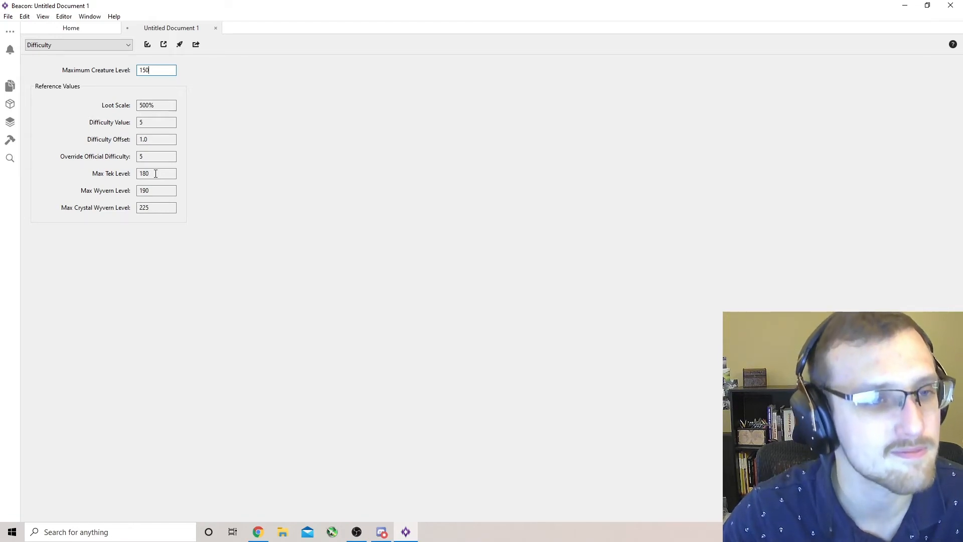
Open the Harvest Rates settings and set the Global Harvest Rate Multiplier to 1.5
click(89, 44)
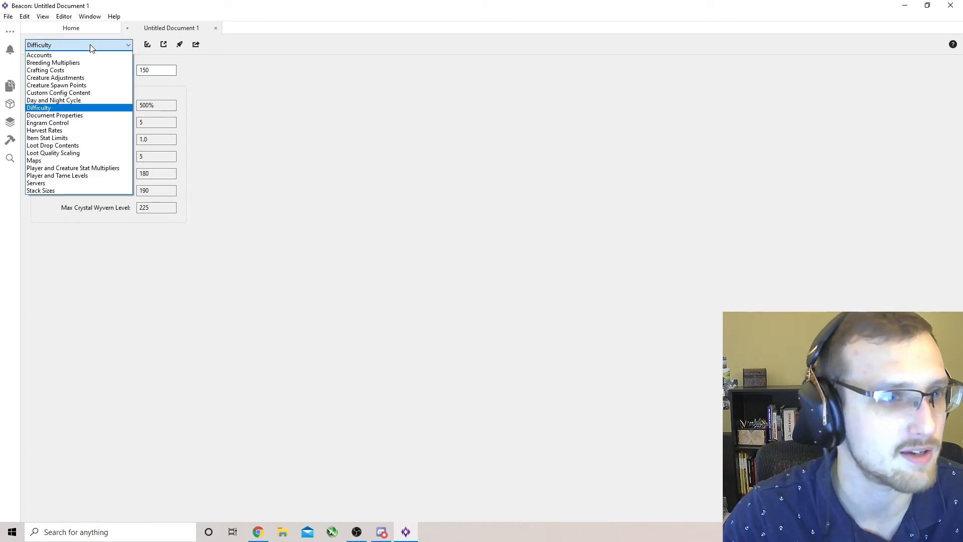
click(93, 130)
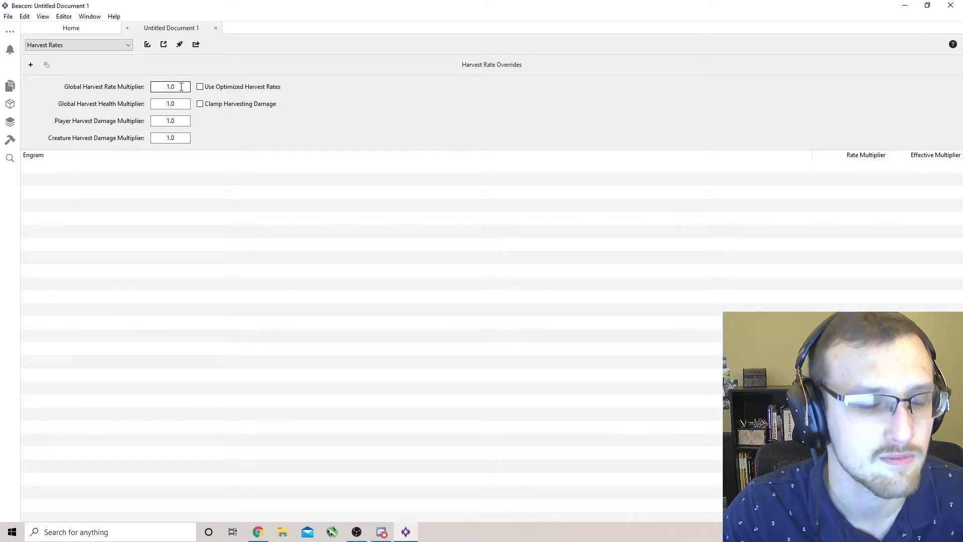
mouse_move(181, 87)
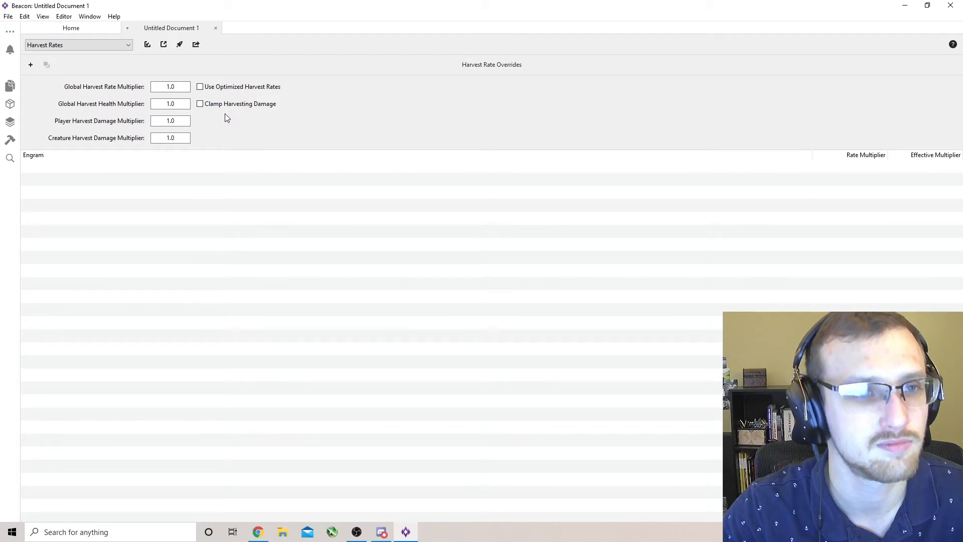
click(181, 88)
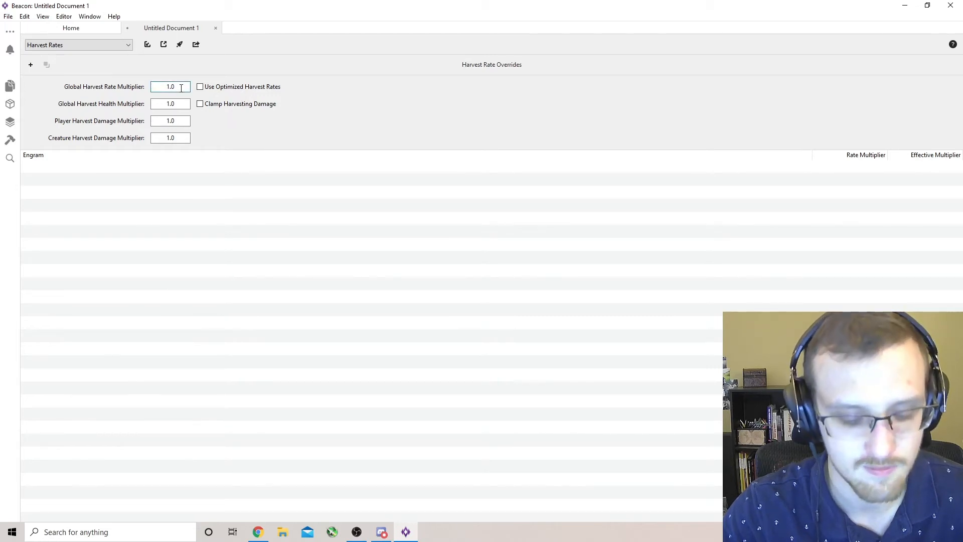
key(BackSpace)
text(5)
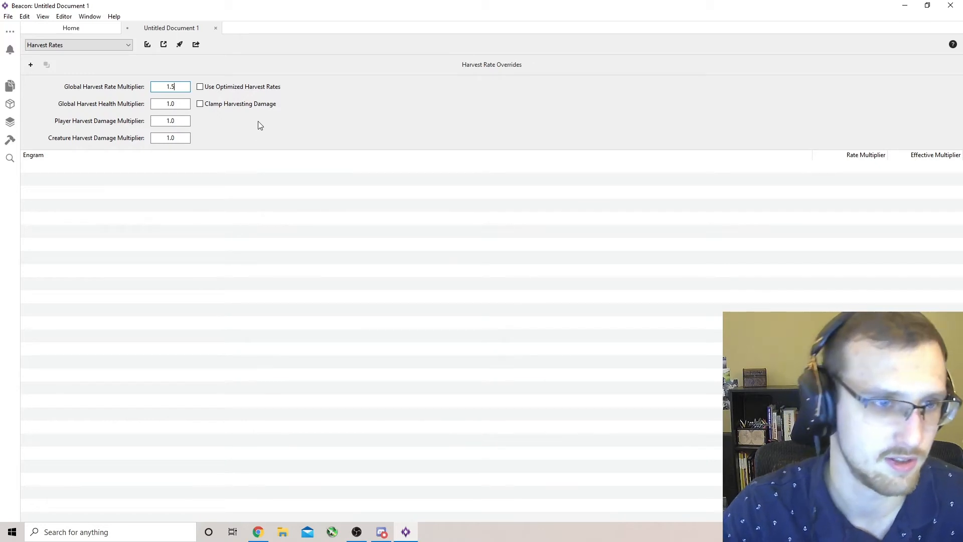
key(Tab)
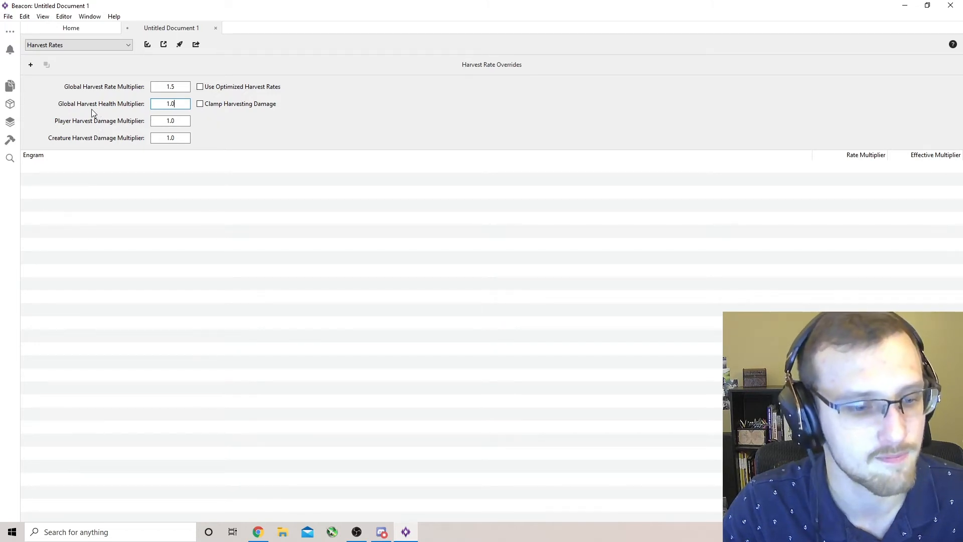
mouse_move(184, 105)
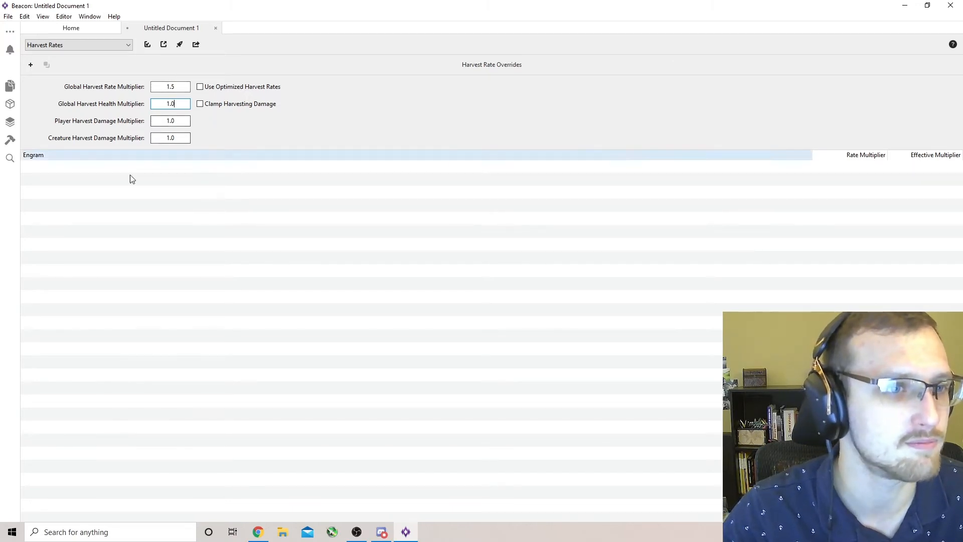
View the Item Stat Limits section and switch to the Loot Drop Contents settings
click(93, 47)
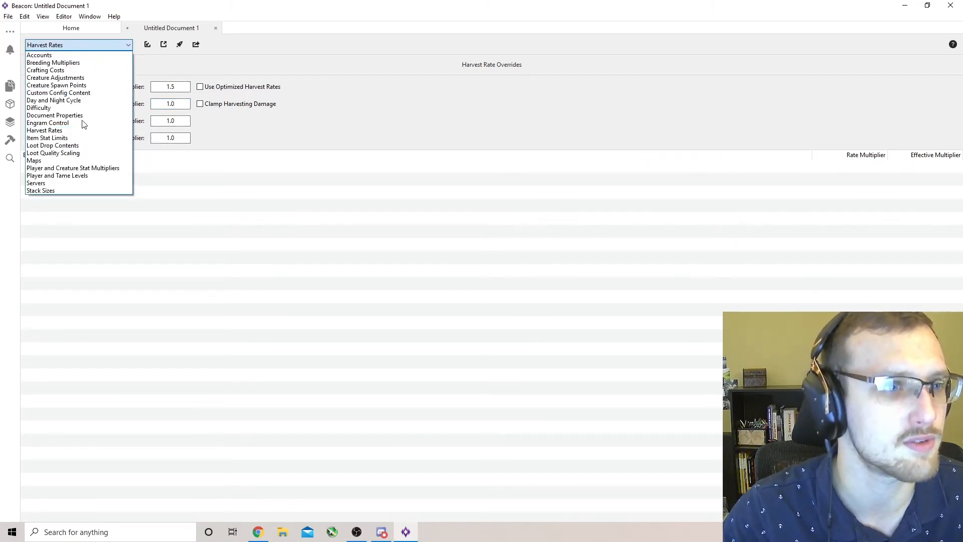
click(80, 139)
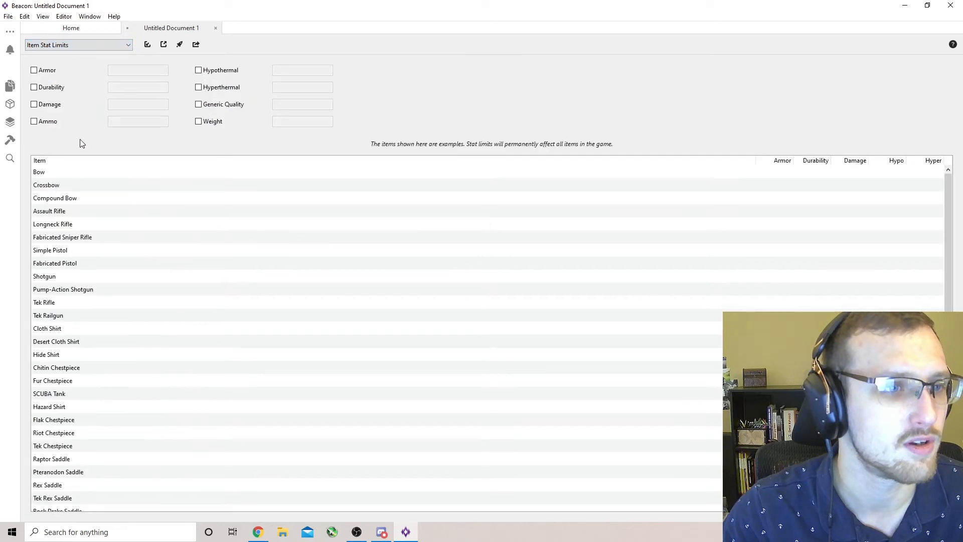
click(101, 46)
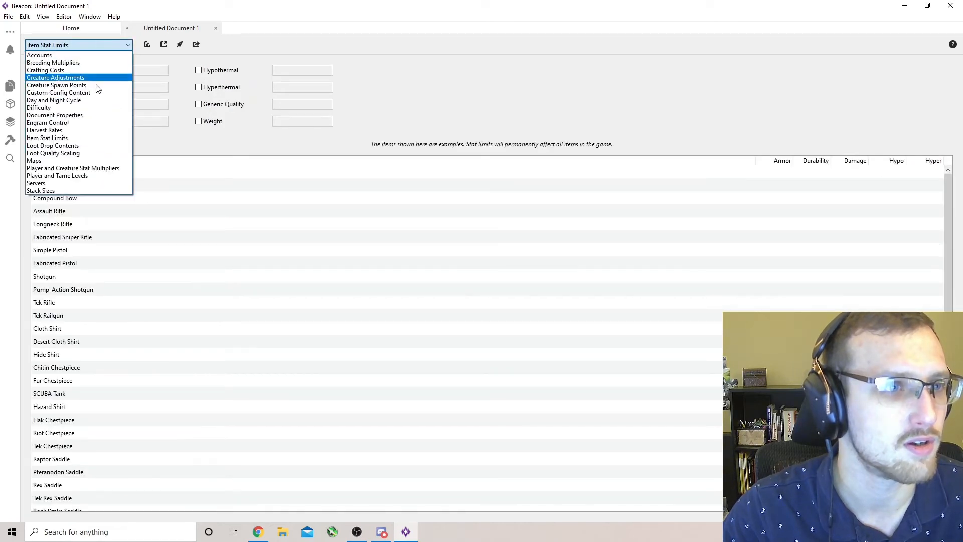
click(92, 147)
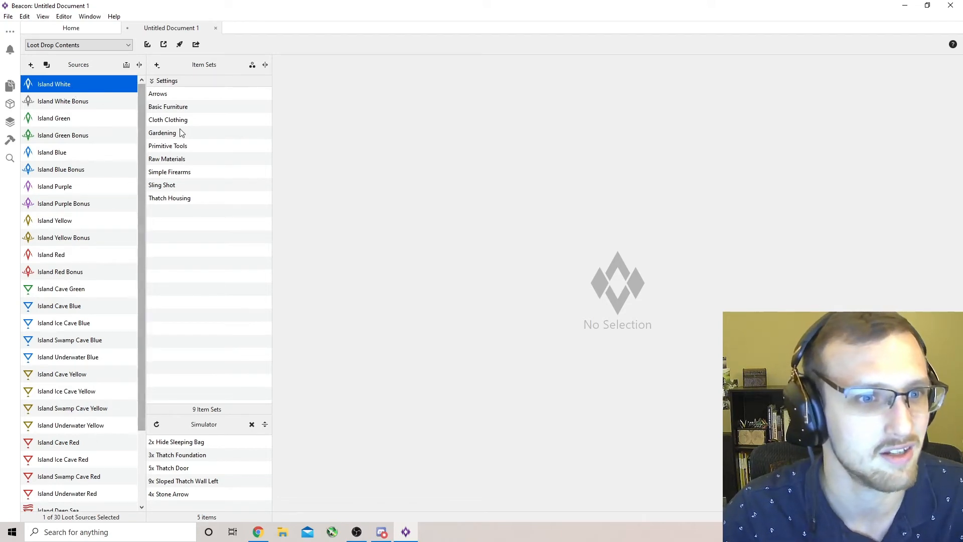
Examine the Hide Clothing, Small Saddles and Medium Saddles item sets of the Island Green loot source
click(77, 104)
click(73, 119)
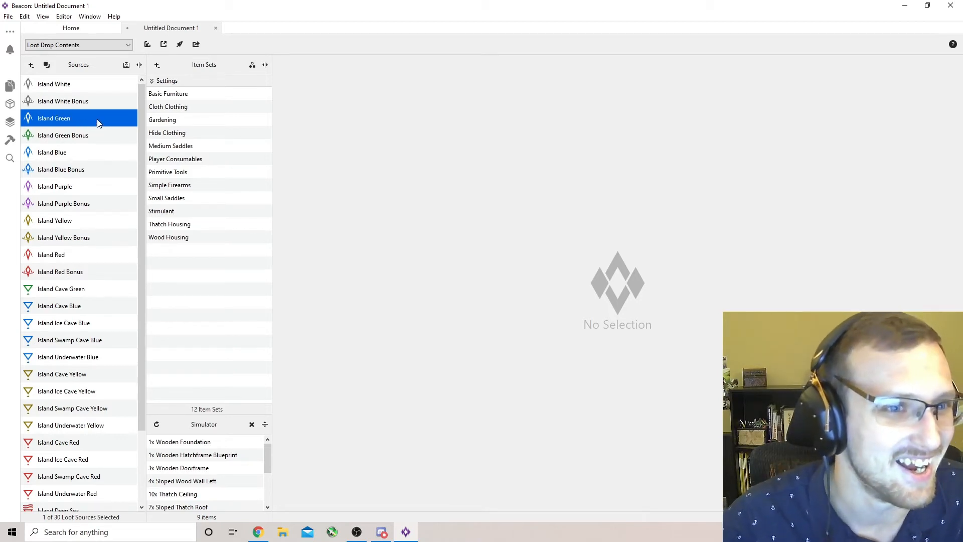
click(180, 134)
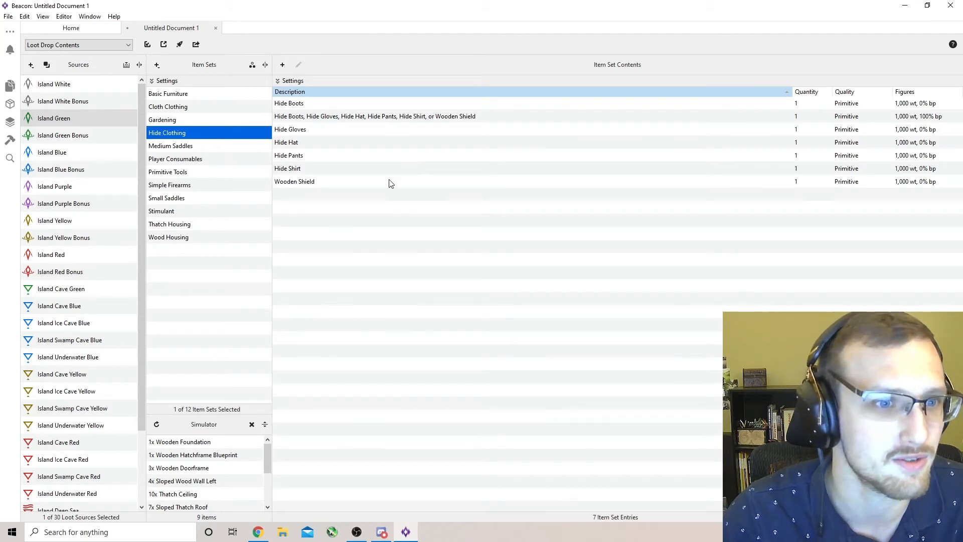
click(197, 200)
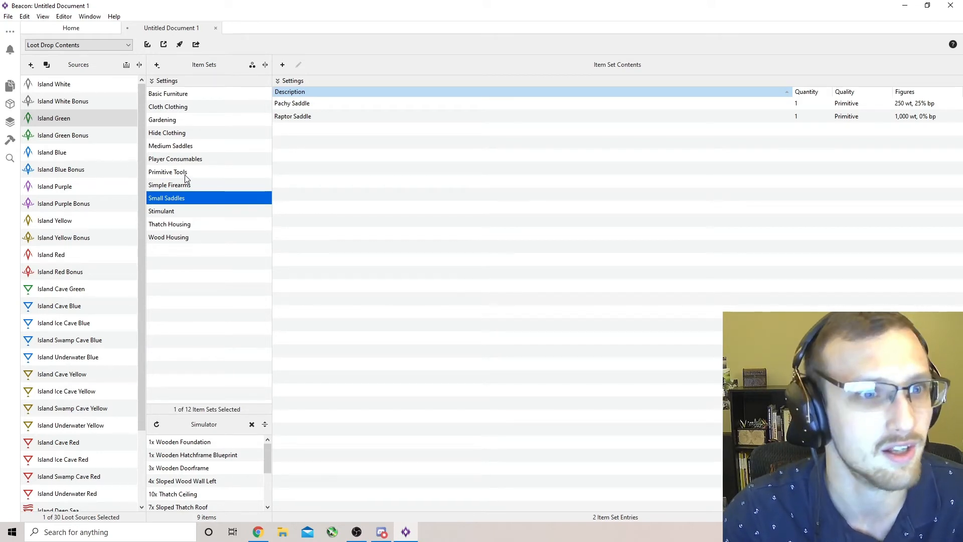
click(197, 147)
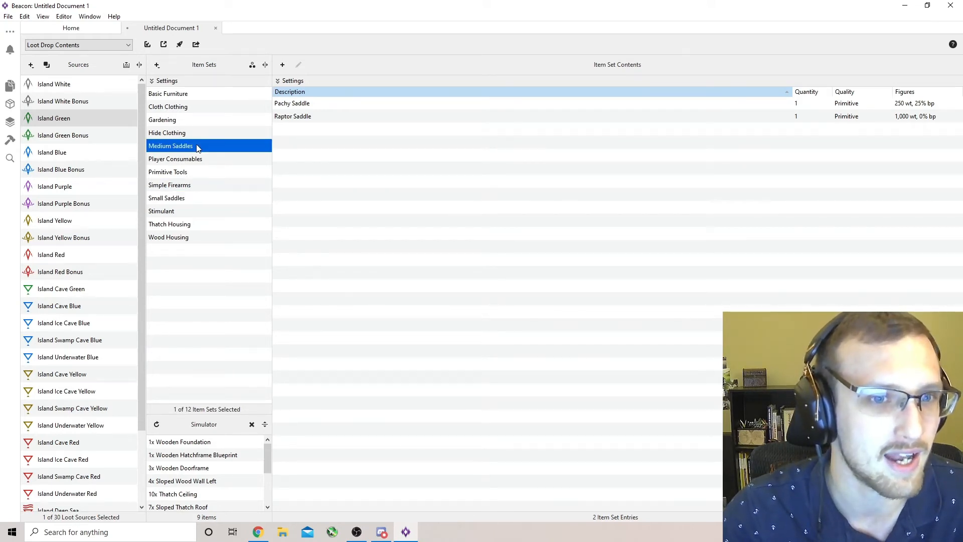
Examine the Medium Saddles and Small Saddles item sets of the Island Green Bonus loot source
click(50, 136)
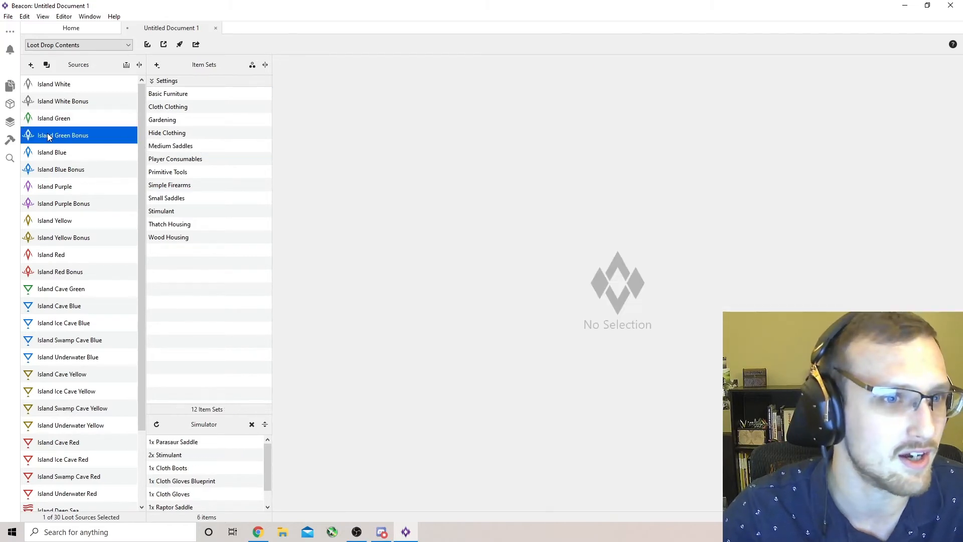
click(193, 147)
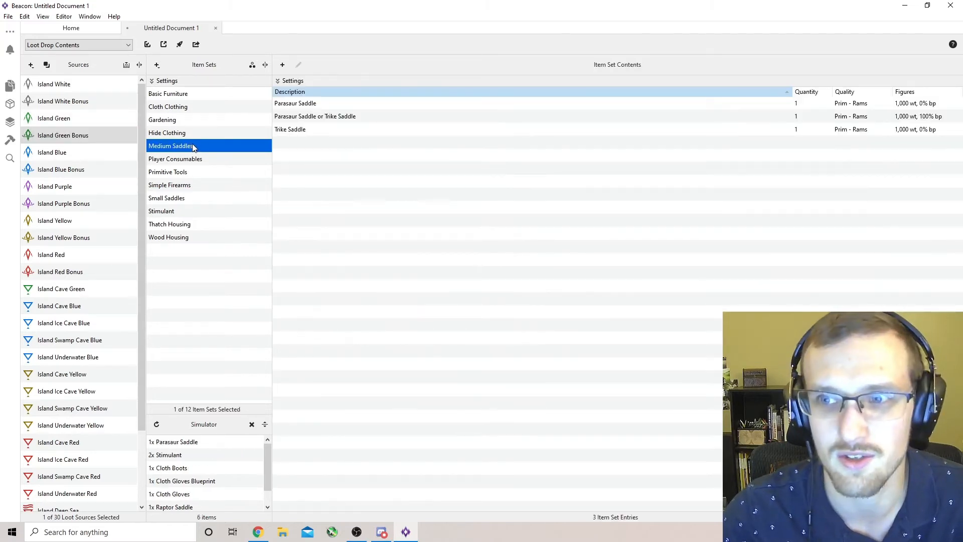
click(172, 199)
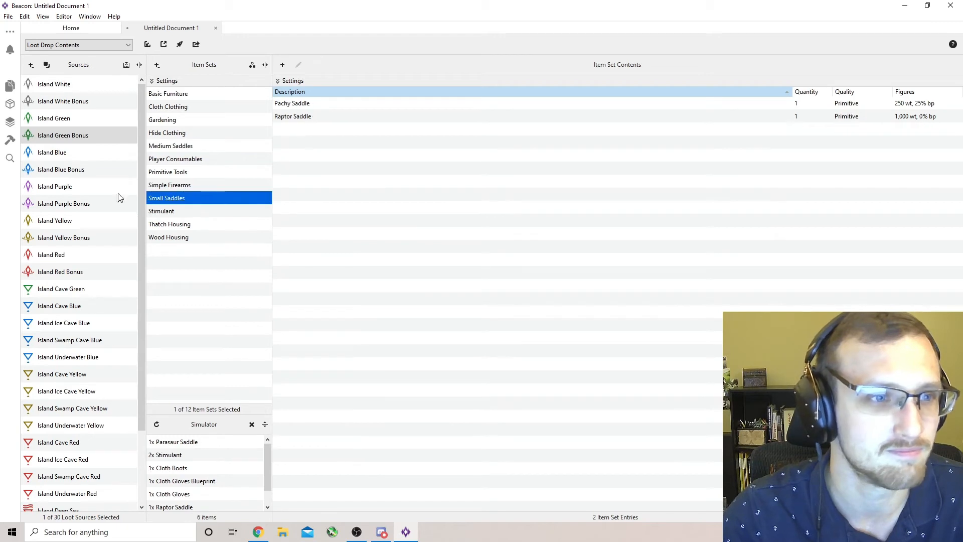
Compare the saddle item sets of the Island Blue loot source with the Medium Saddles set of Island Blue Bonus
click(46, 152)
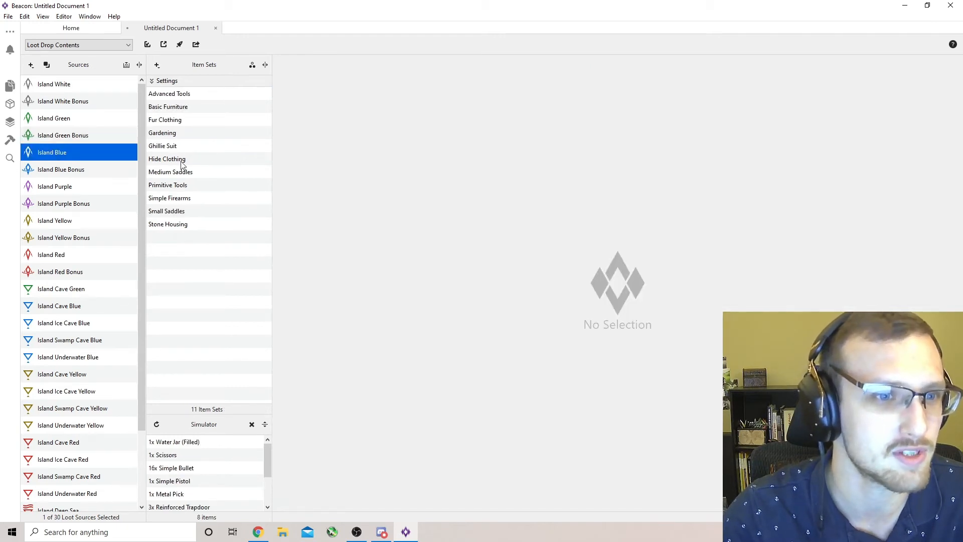
click(183, 172)
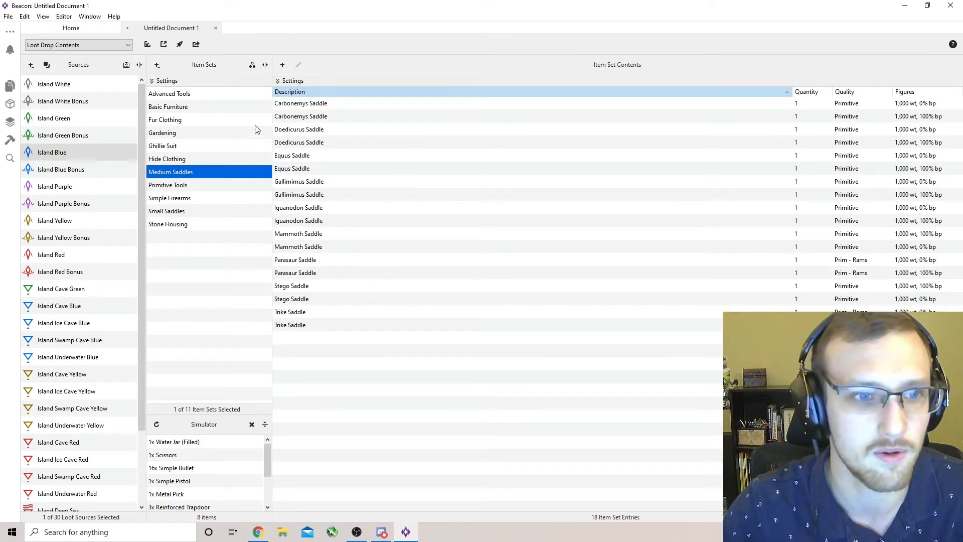
click(189, 212)
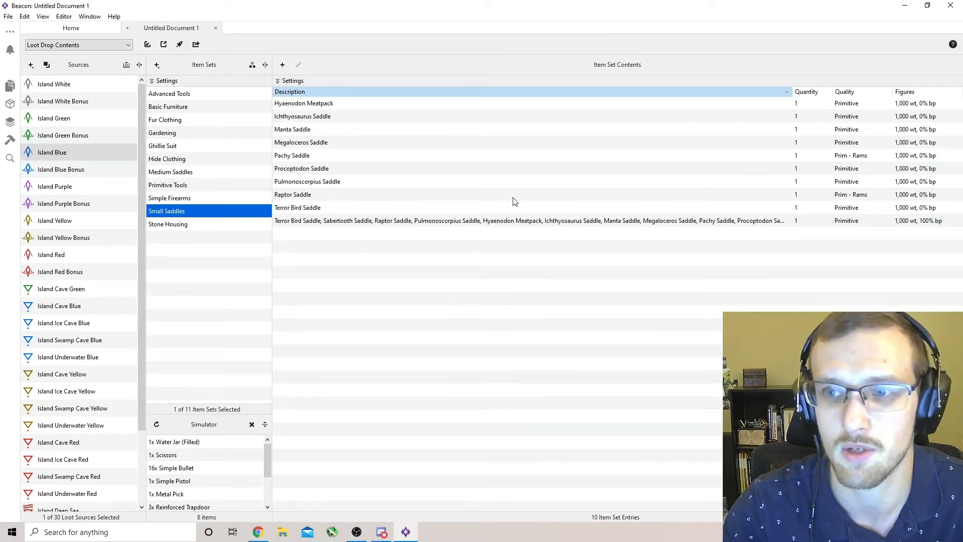
click(92, 169)
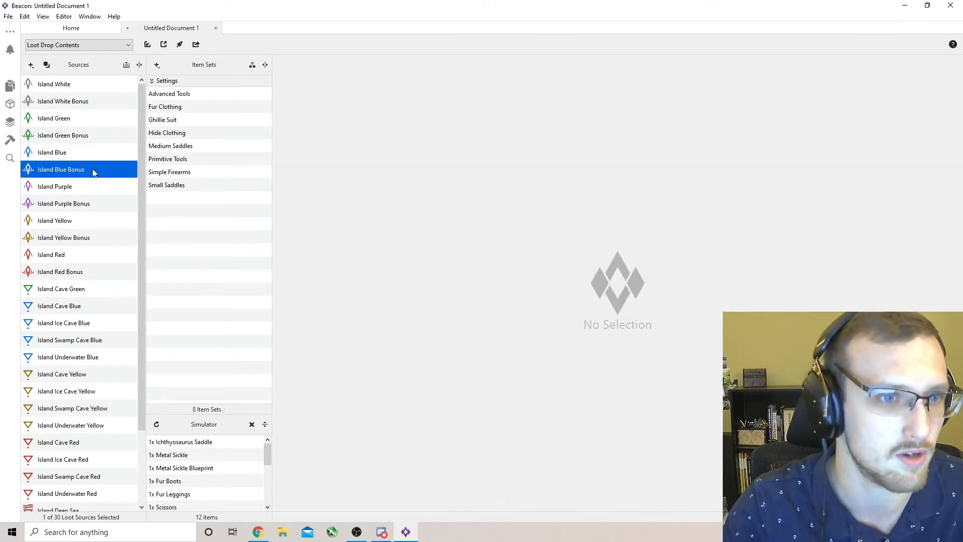
click(227, 145)
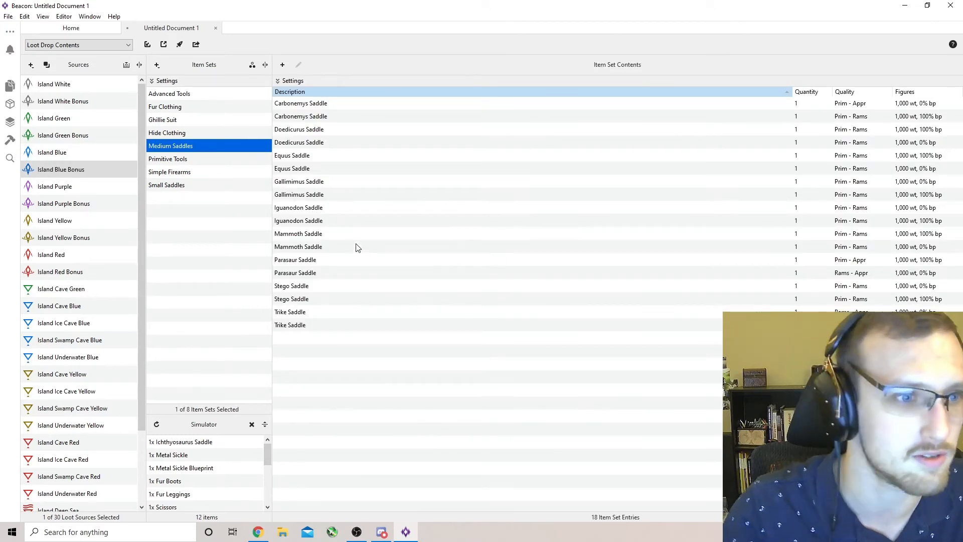
Examine the Island Purple loot source's item sets for clothing, armor, large and medium saddles, advanced tools and advanced firearms
click(59, 188)
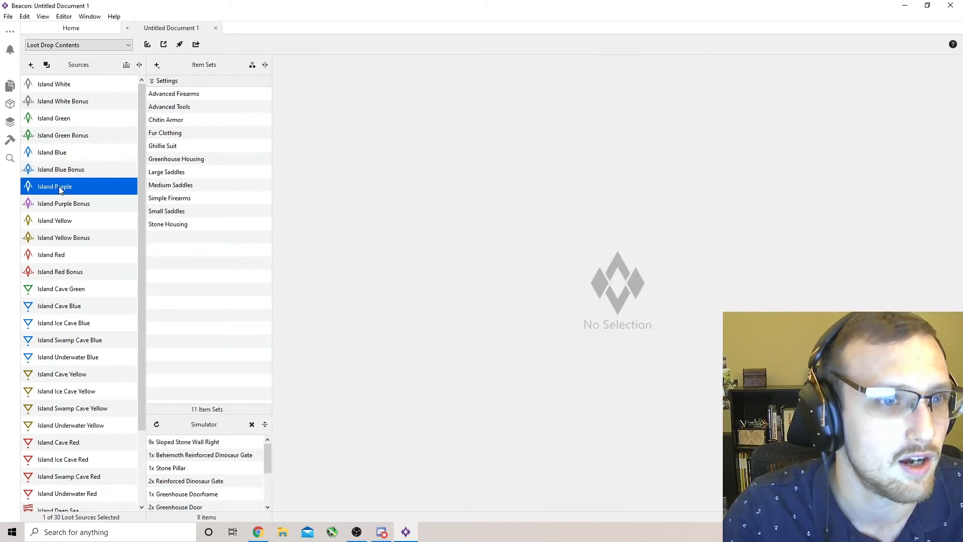
click(187, 148)
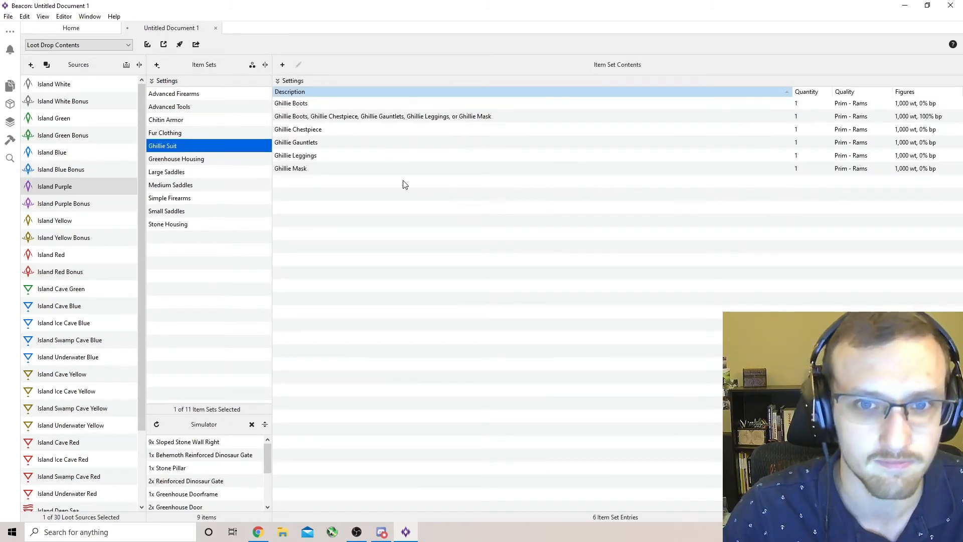
click(181, 176)
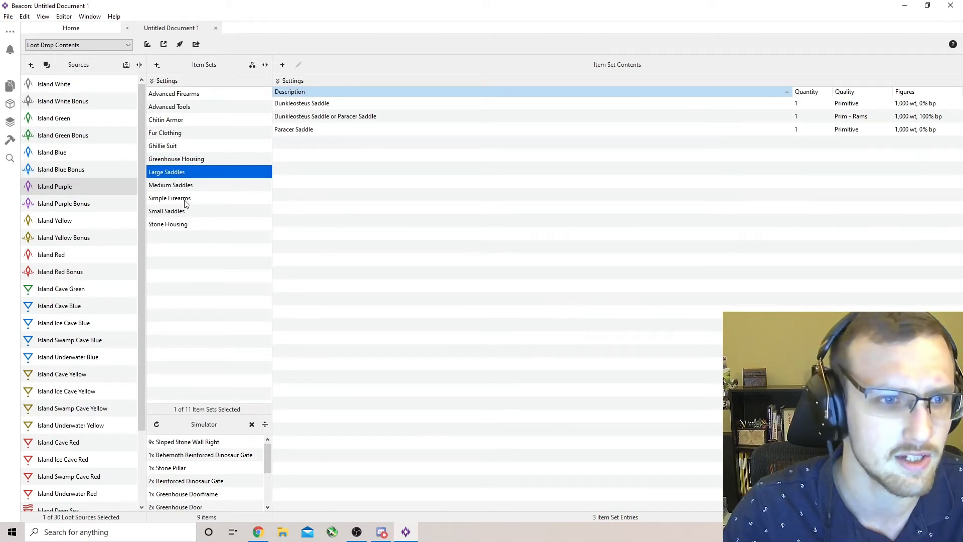
click(177, 186)
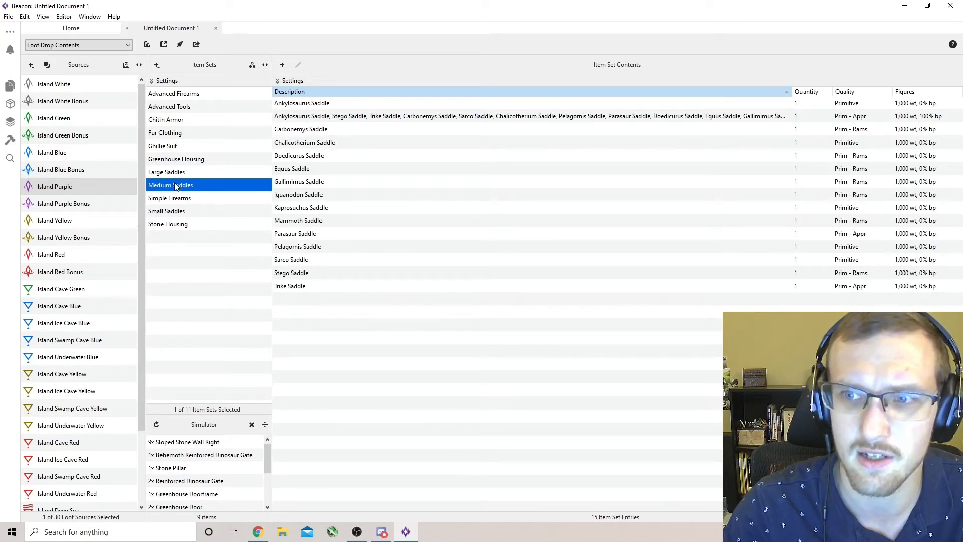
click(183, 111)
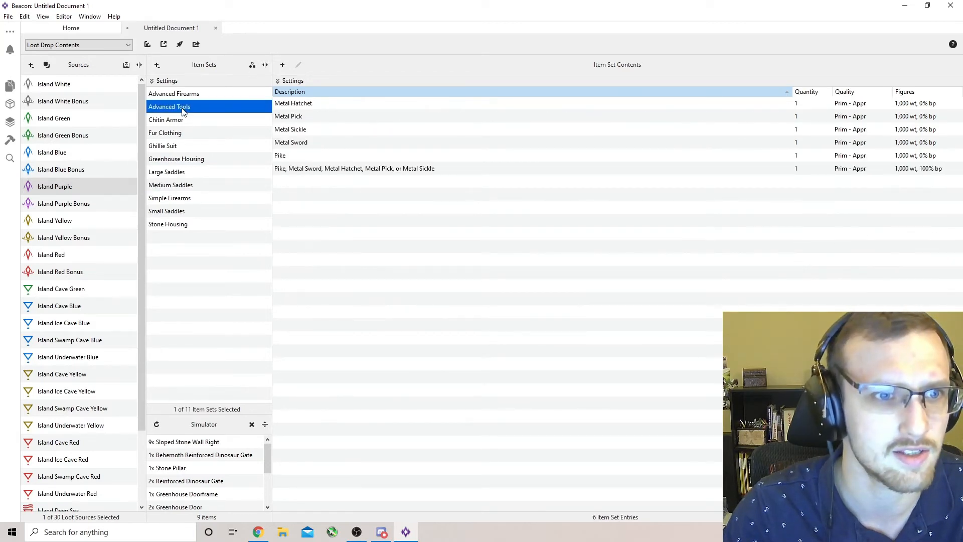
click(183, 95)
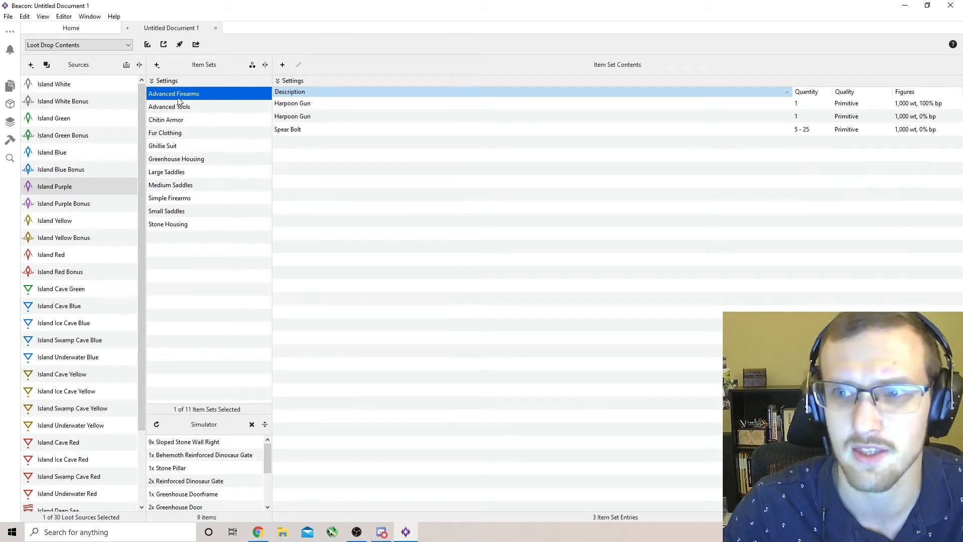
click(182, 111)
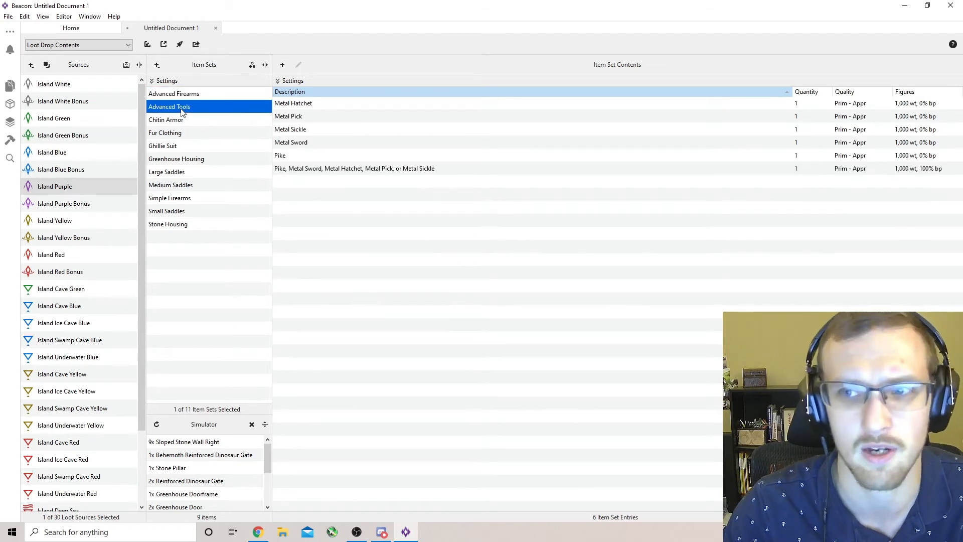
click(186, 123)
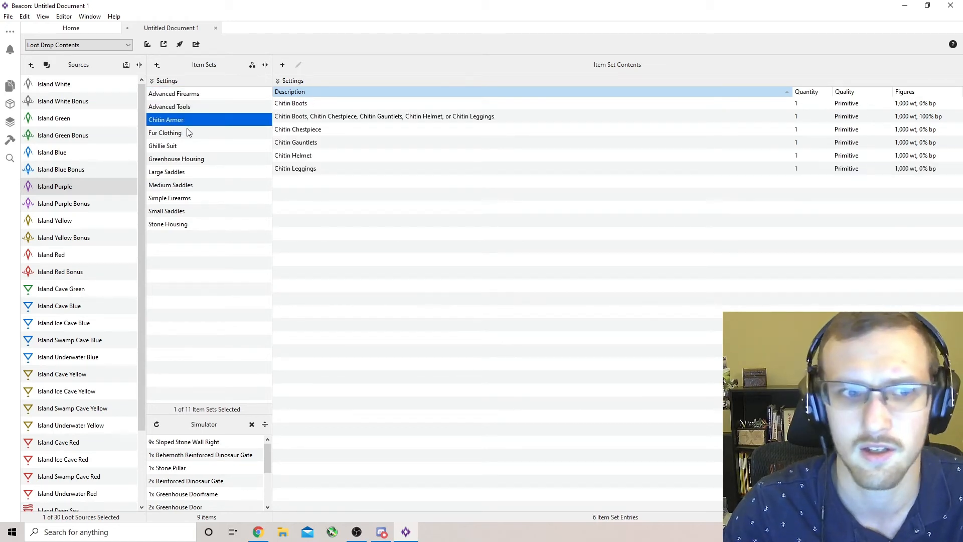
click(188, 132)
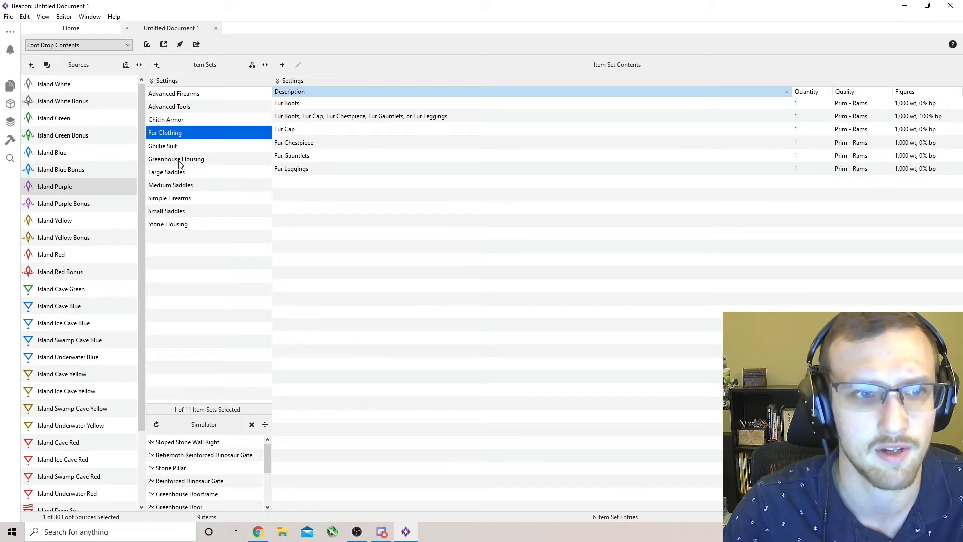
click(171, 146)
Examine the item qualities in the Advanced Tools and Chitin Armor sets of the Island Purple Bonus loot source
click(93, 204)
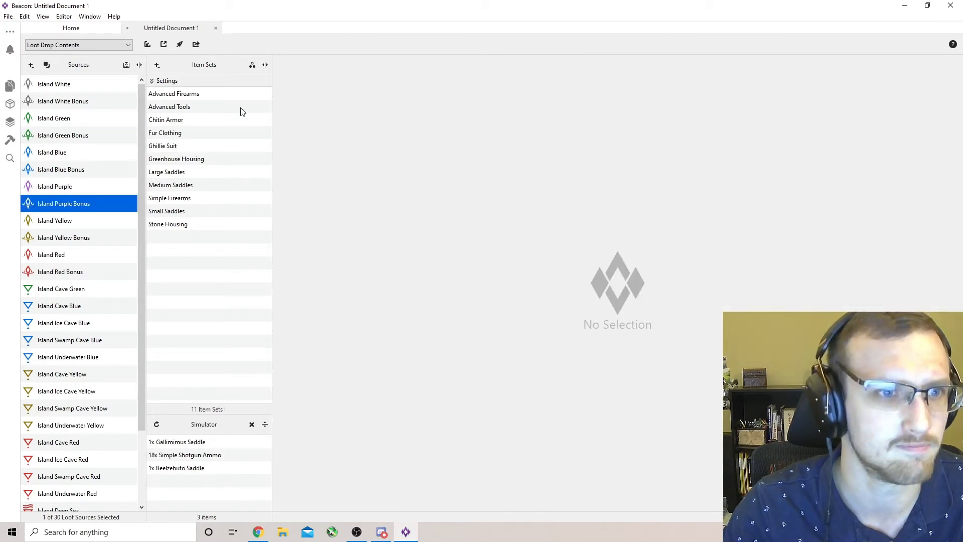
click(205, 112)
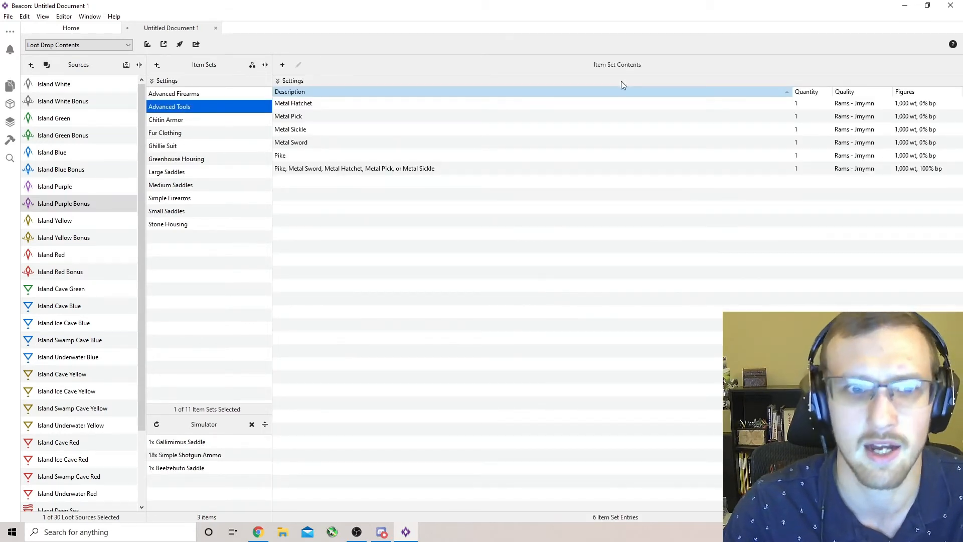
click(188, 123)
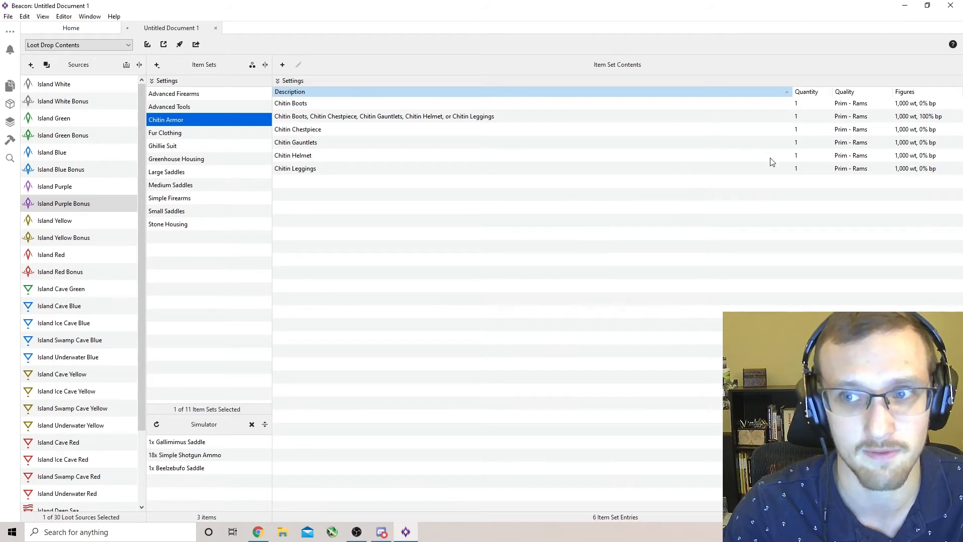
Examine the Fur Clothing, Ghillie Suit and Large Saddles item sets of the Island Purple Bonus loot source
click(173, 134)
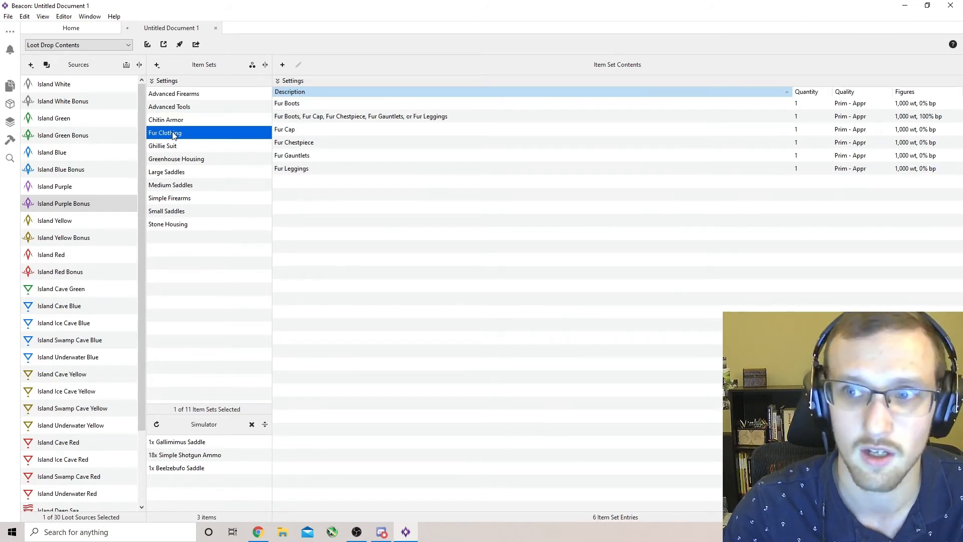
click(180, 147)
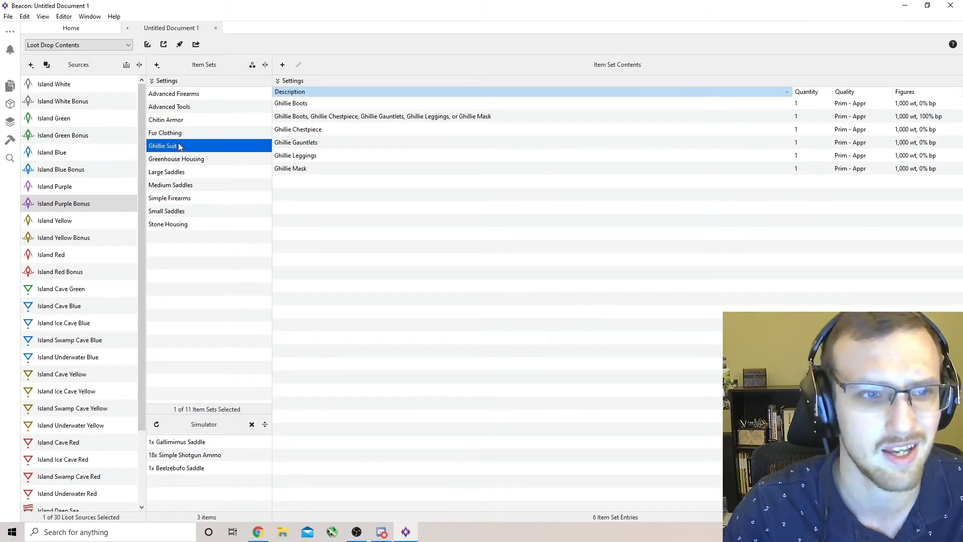
click(173, 172)
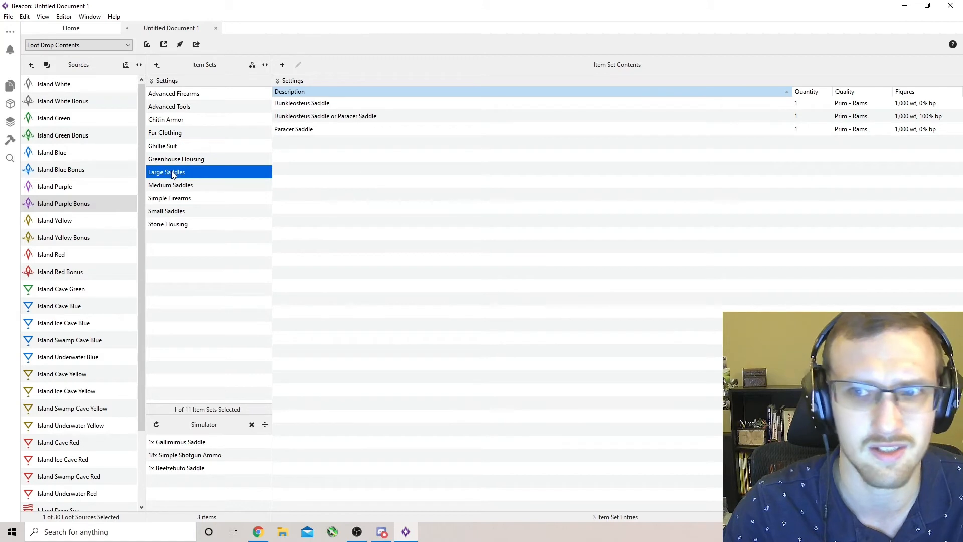
Examine the item qualities in the Chitin Armor, Flak Armor, Large Saddles and Medium Saddles sets of the Island Yellow loot source
click(129, 222)
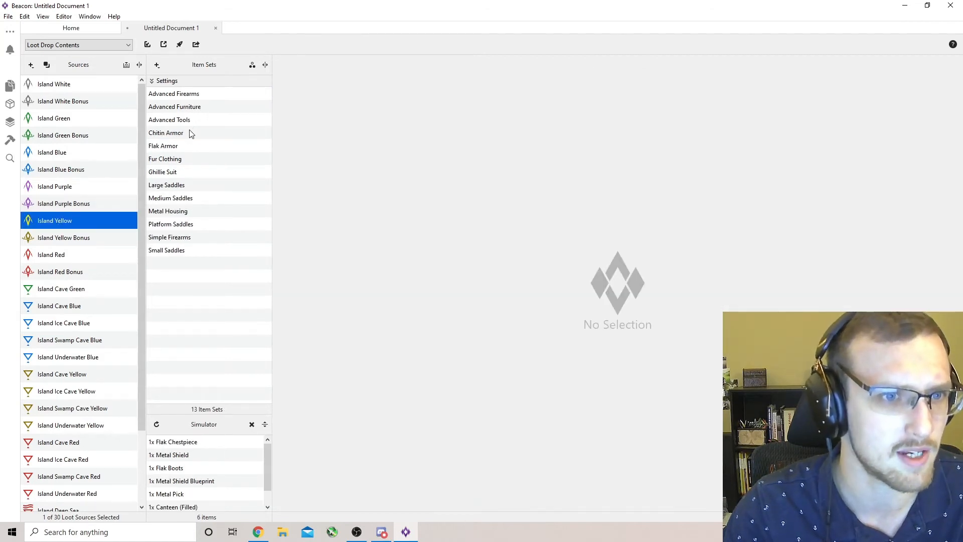
click(190, 133)
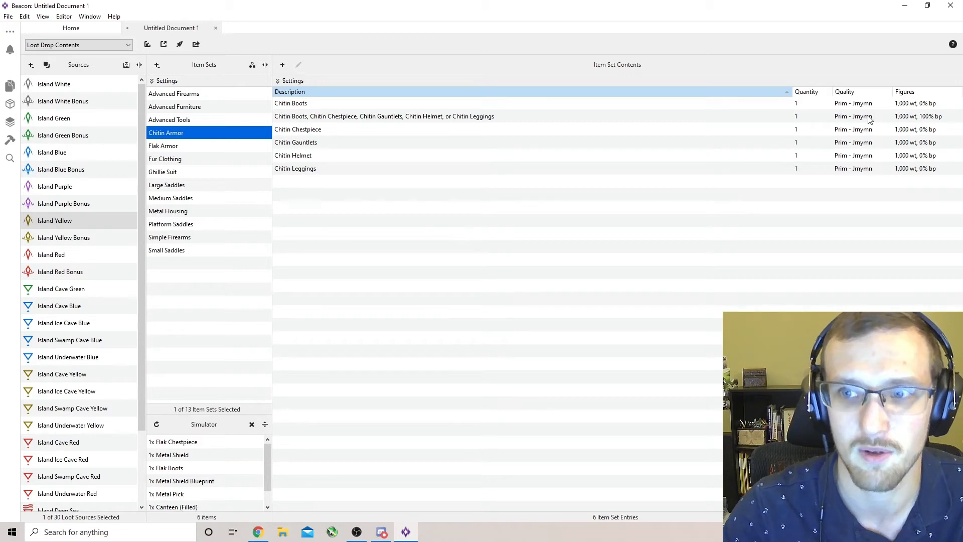
click(182, 145)
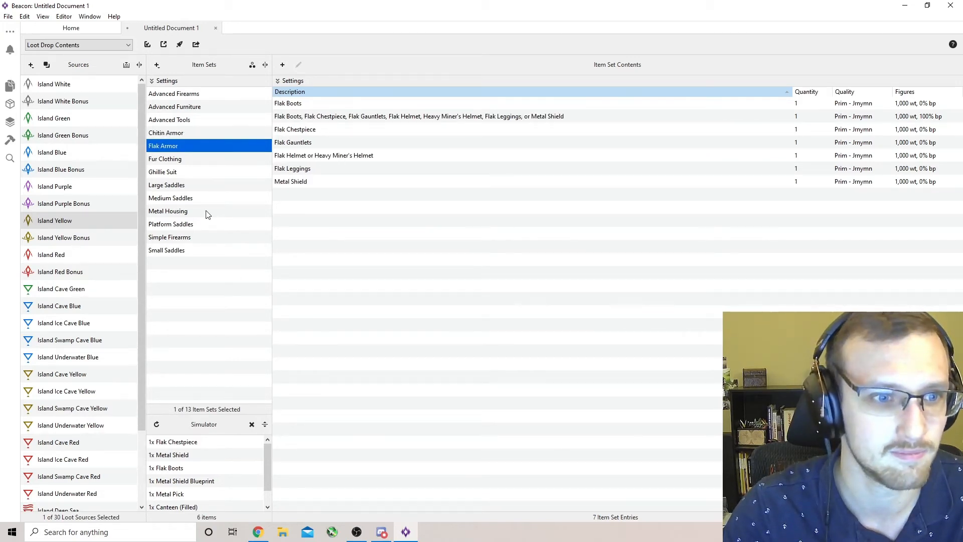
click(186, 198)
click(186, 186)
click(187, 200)
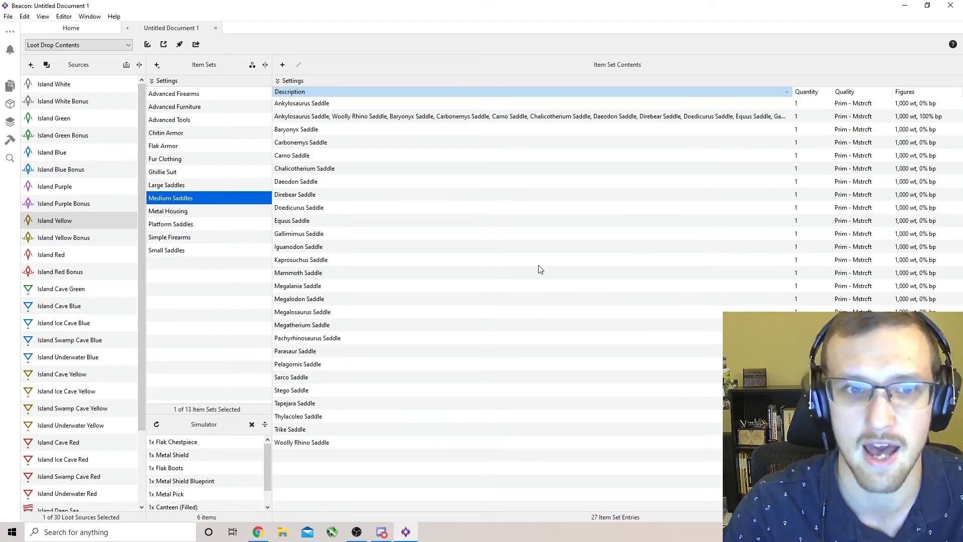
Examine the Island Yellow Bonus loot source's item sets for saddles of all sizes, metal housing, simple firearms and advanced tools
click(80, 237)
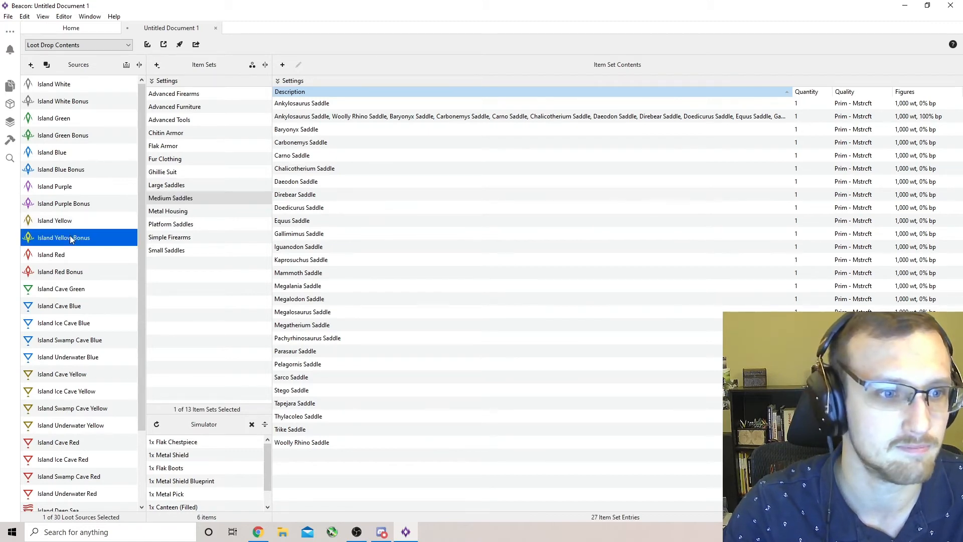
click(199, 202)
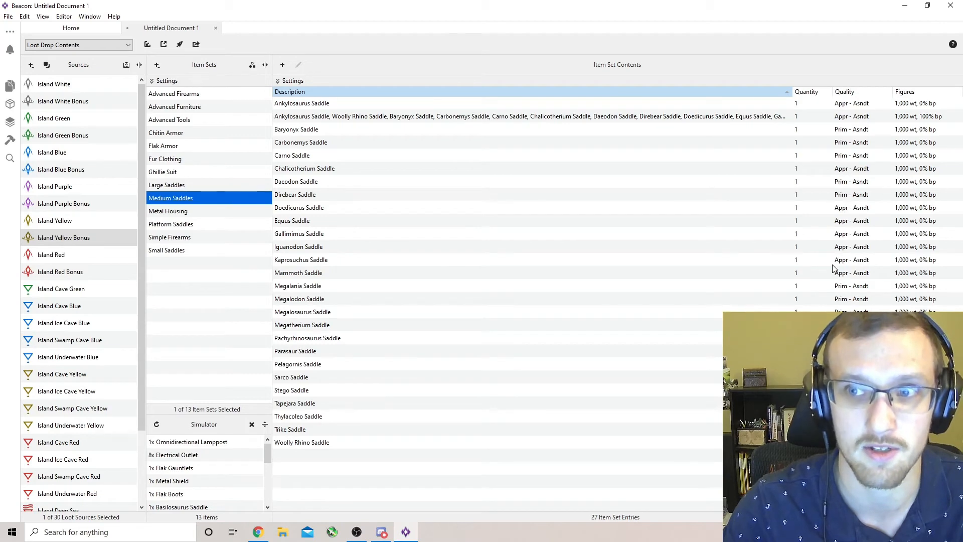
click(194, 215)
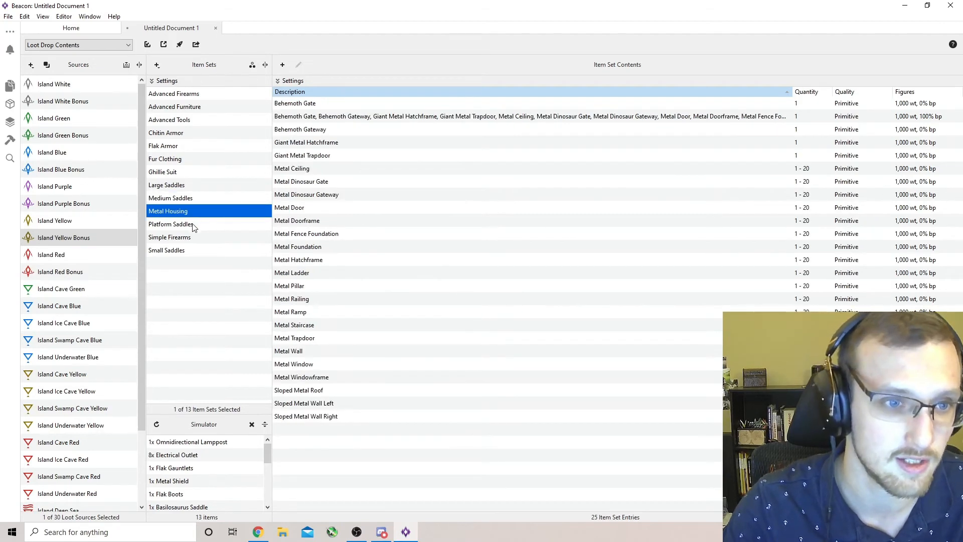
click(194, 227)
click(192, 239)
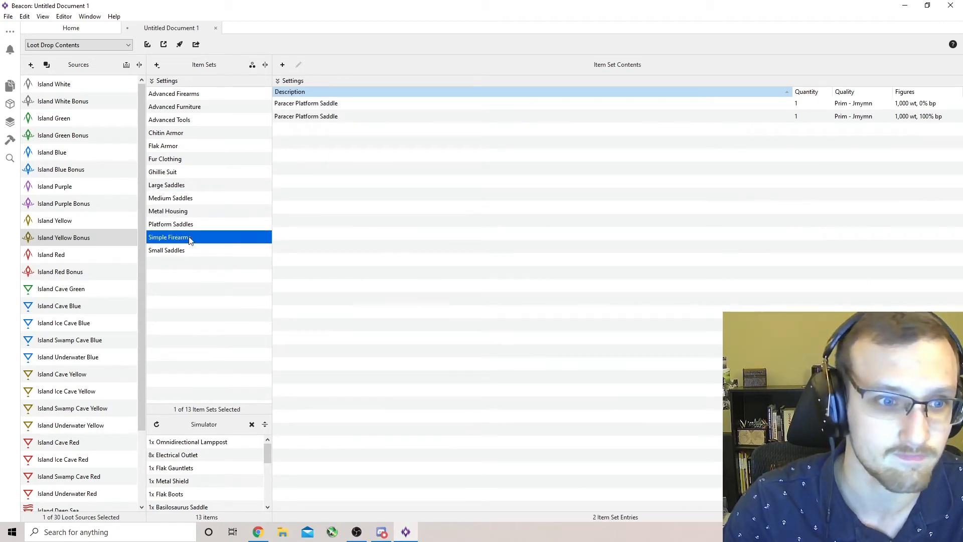
click(188, 252)
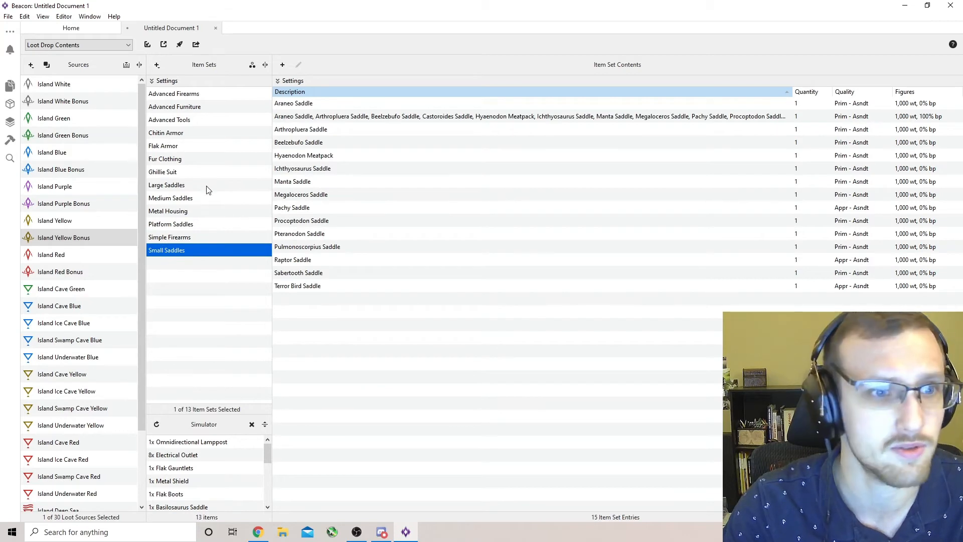
click(179, 186)
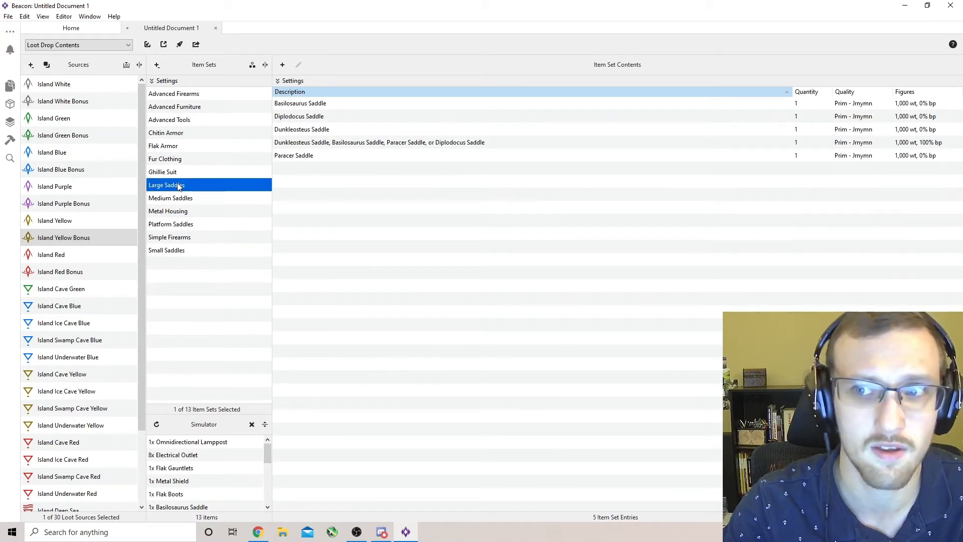
click(191, 124)
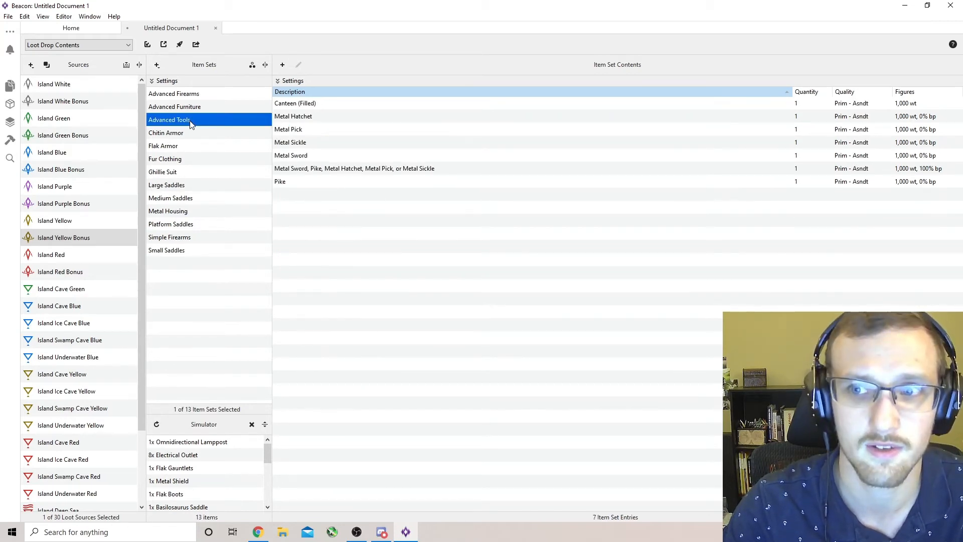
Examine the Island Red loot source's item sets for advanced firearms, furniture and tools, flak armor, and all saddle types
click(56, 260)
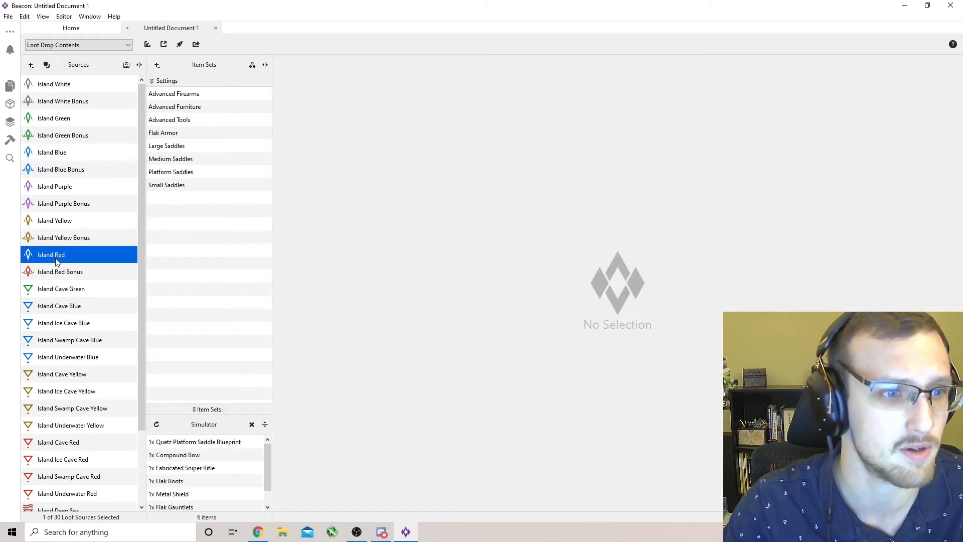
click(199, 97)
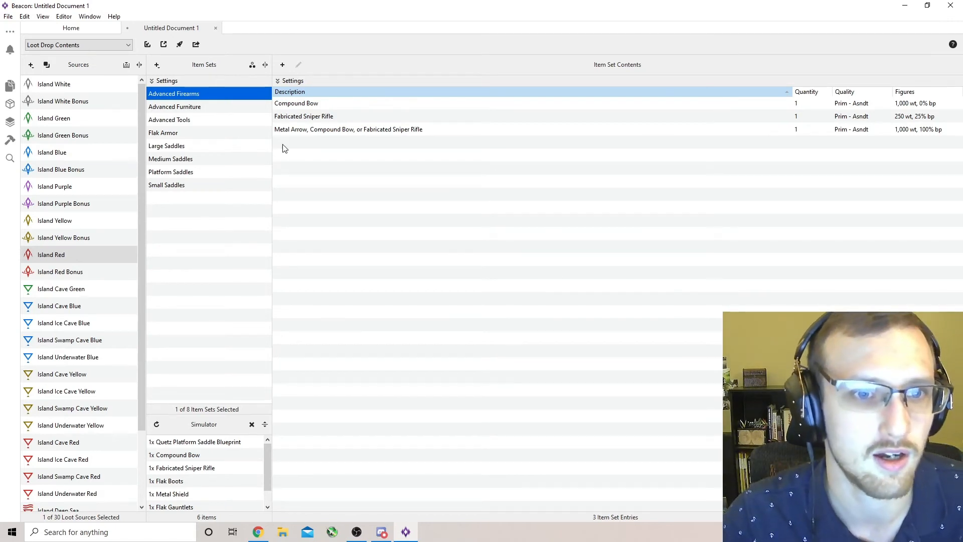
click(221, 109)
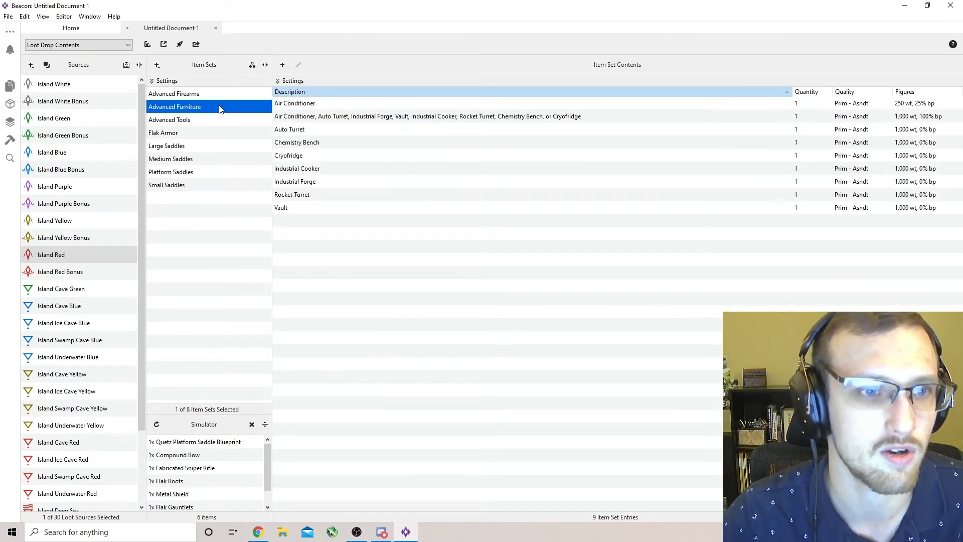
click(207, 121)
click(203, 135)
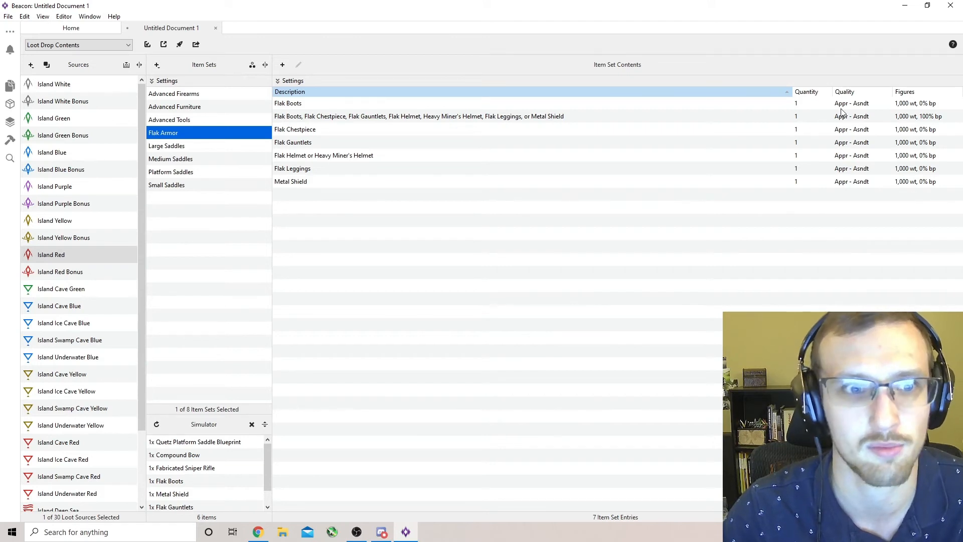
click(206, 148)
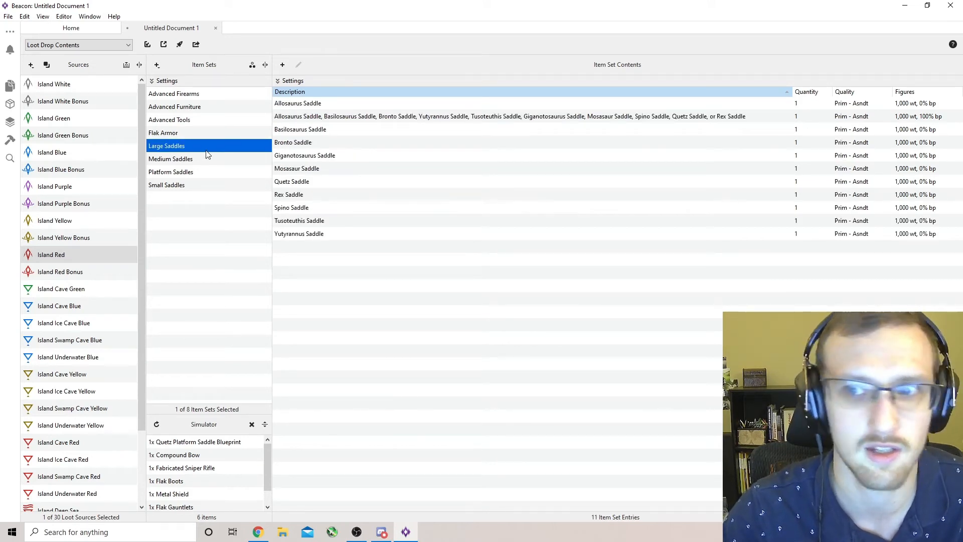
click(194, 159)
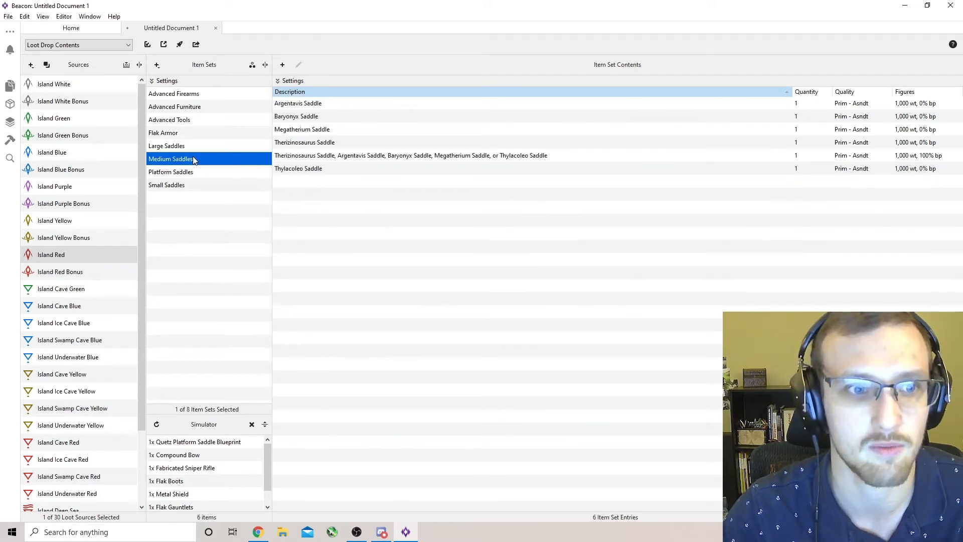
click(197, 172)
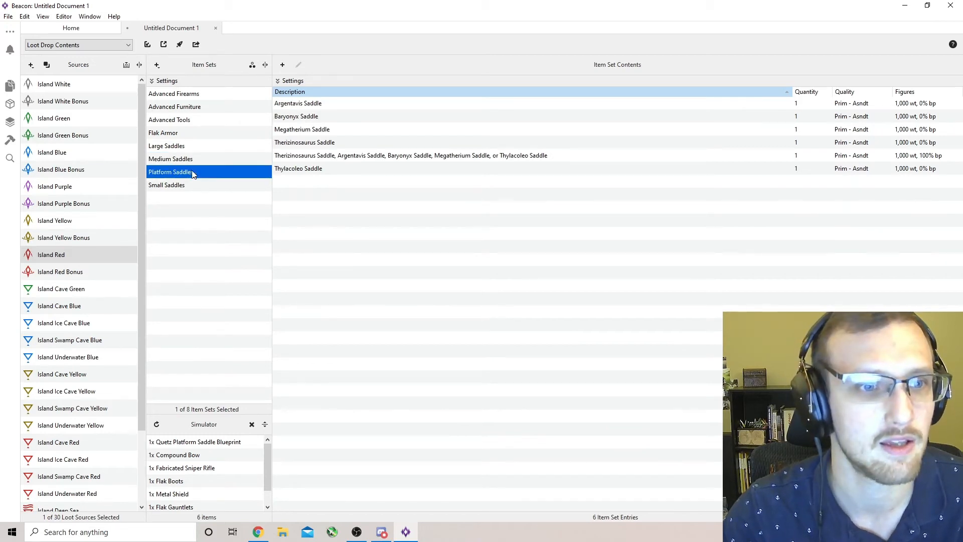
click(190, 186)
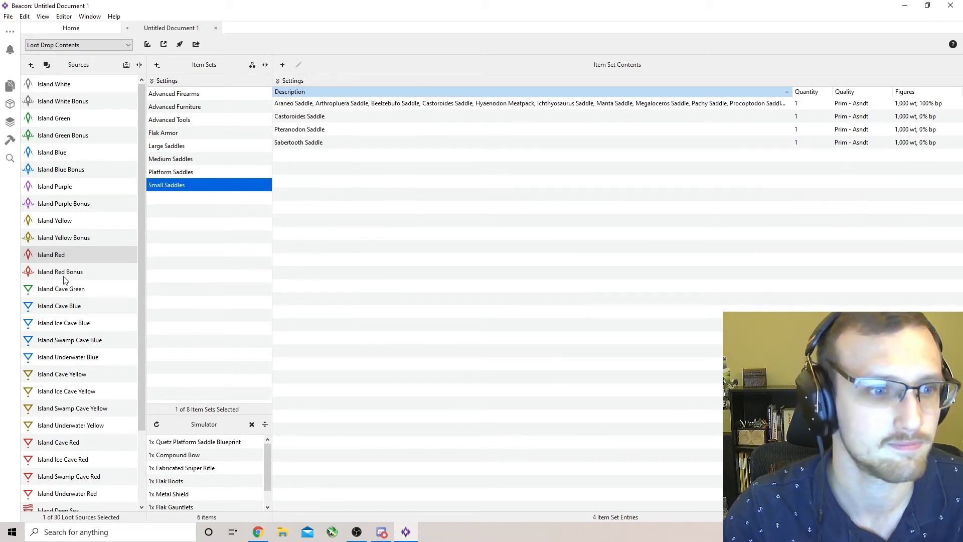
Examine the Island Red Bonus loot source's item sets for advanced furniture and tools, flak armor, and all saddle types
click(72, 274)
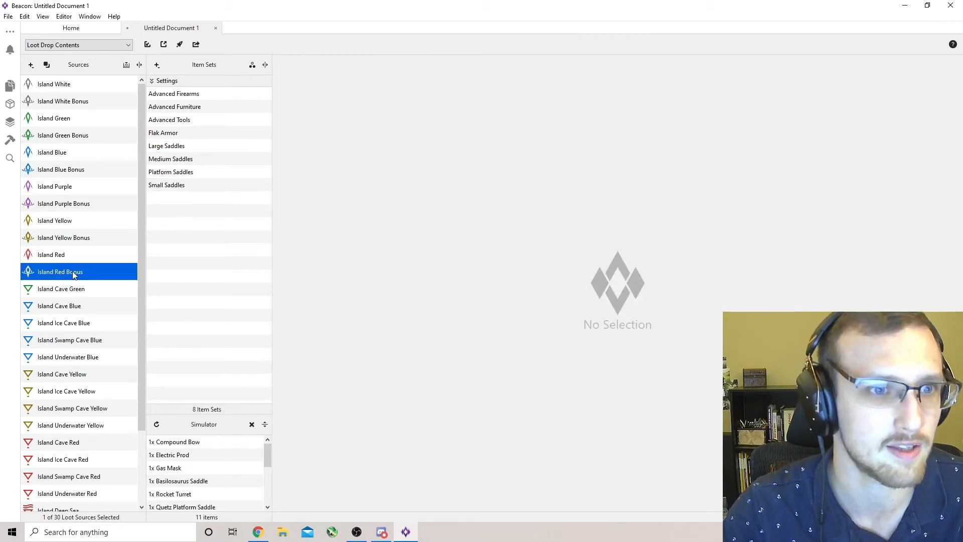
click(202, 108)
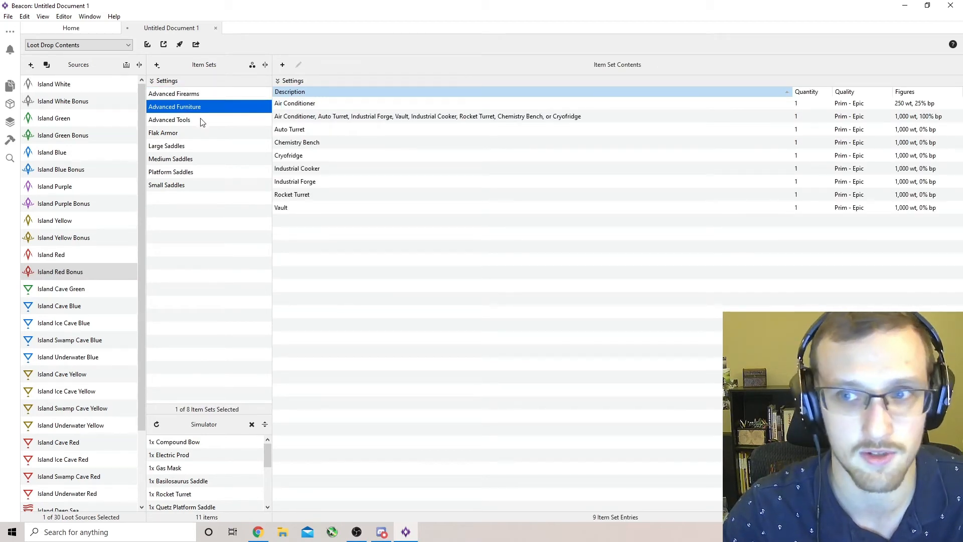
click(202, 121)
click(199, 134)
click(195, 148)
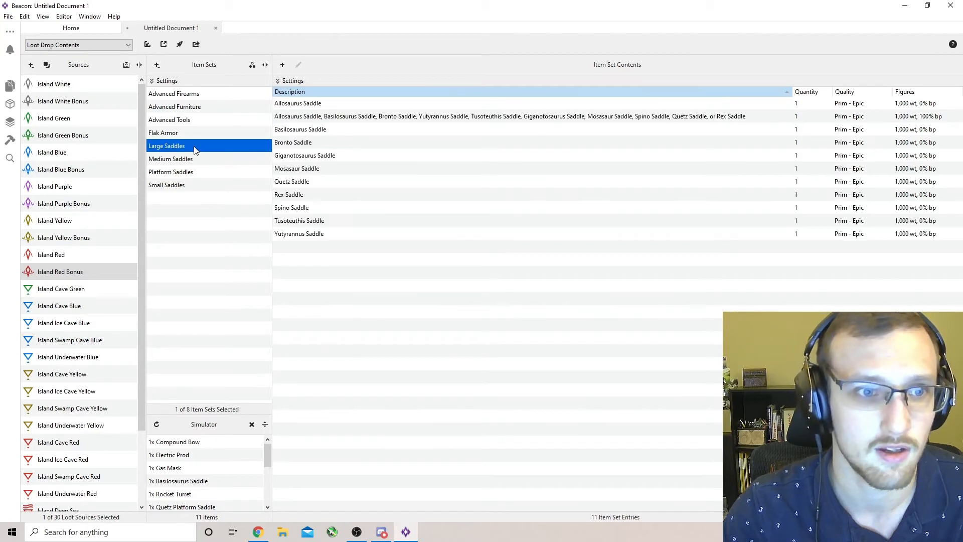
click(192, 159)
click(189, 185)
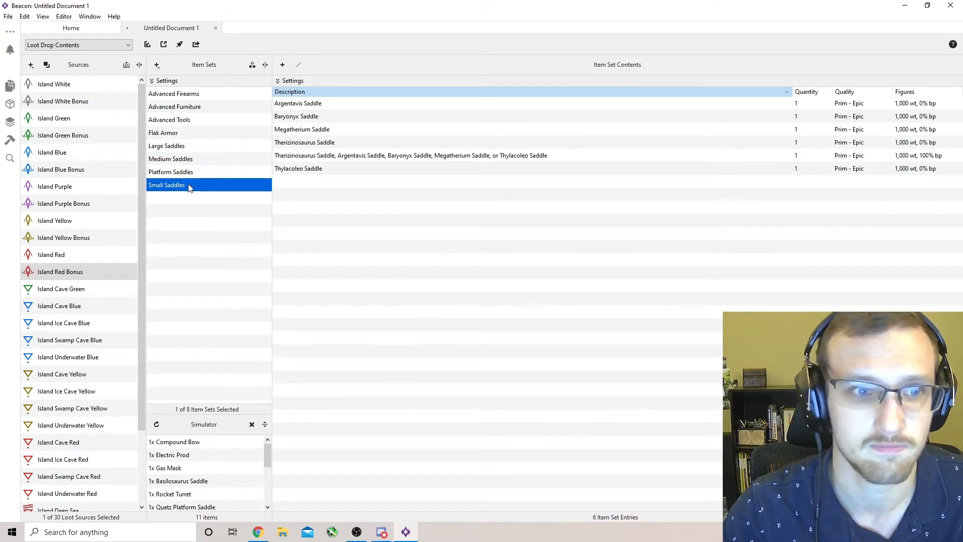
click(186, 172)
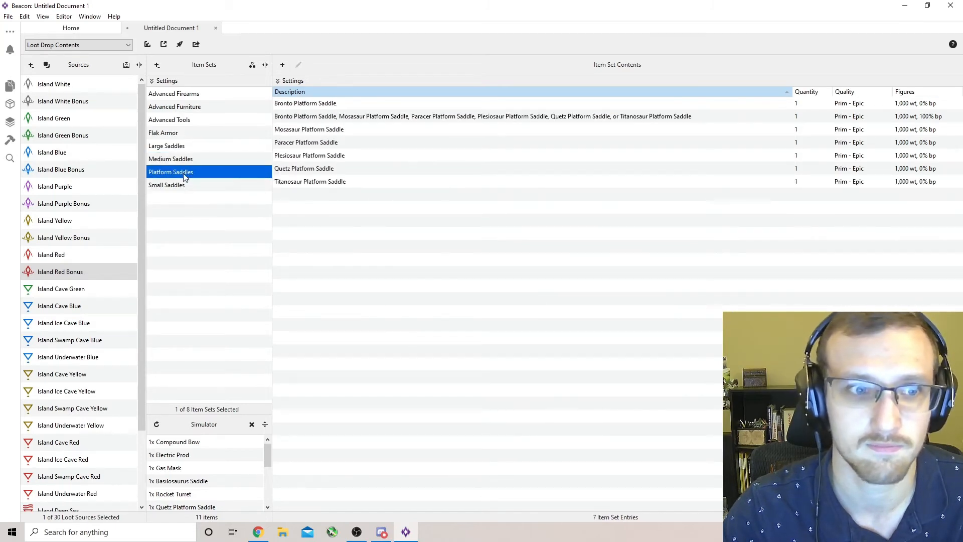
Examine the Island Cave Green loot source's item sets for tools, fur and hide clothing, medium saddles and simple firearms
click(78, 290)
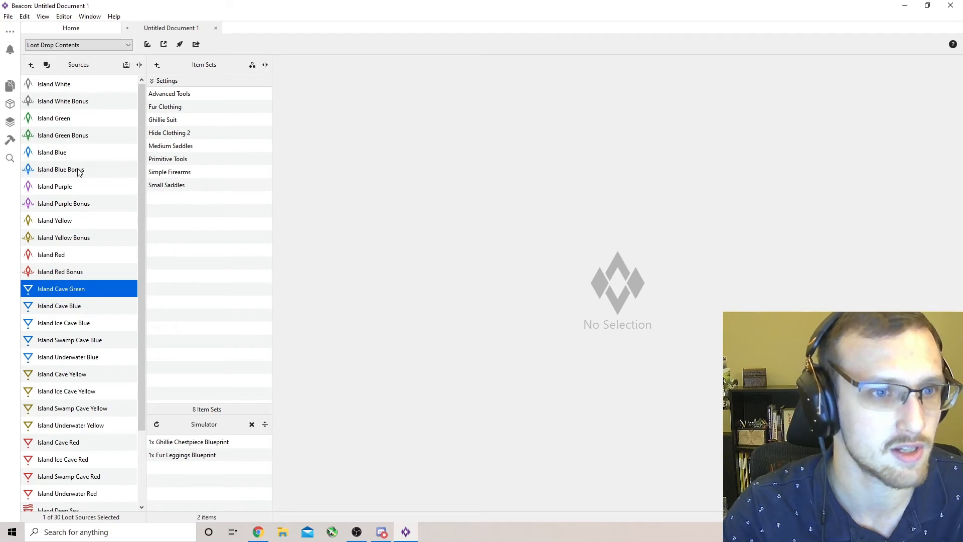
click(179, 97)
click(178, 108)
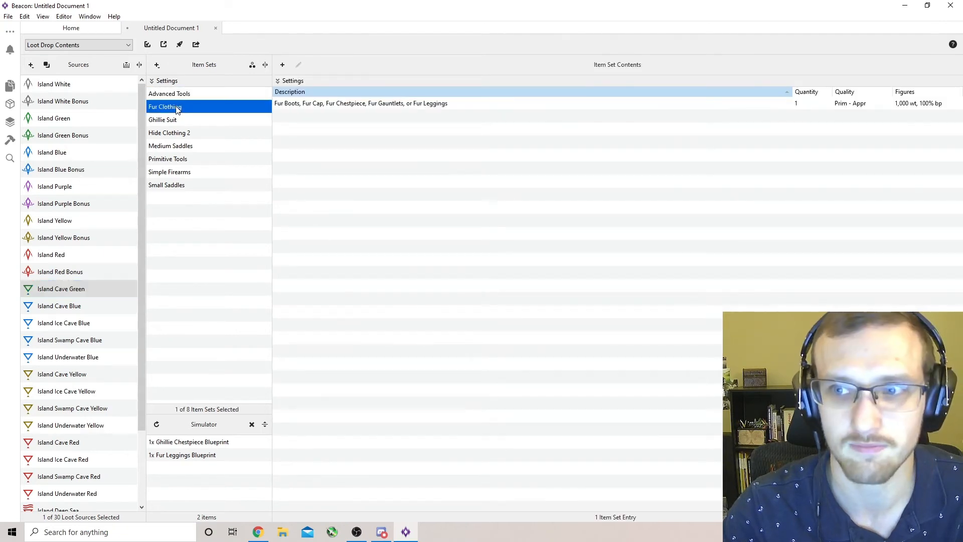
click(182, 135)
click(185, 147)
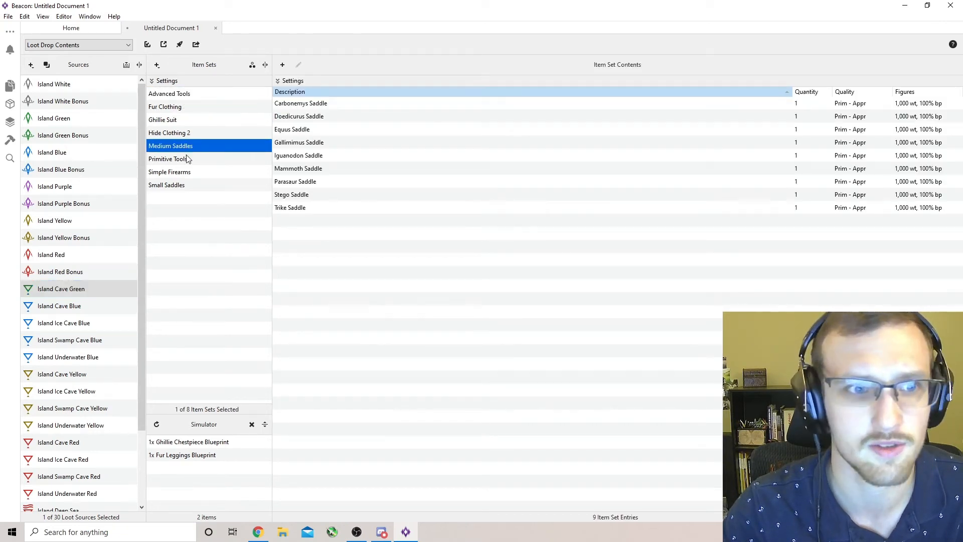
click(187, 160)
click(188, 171)
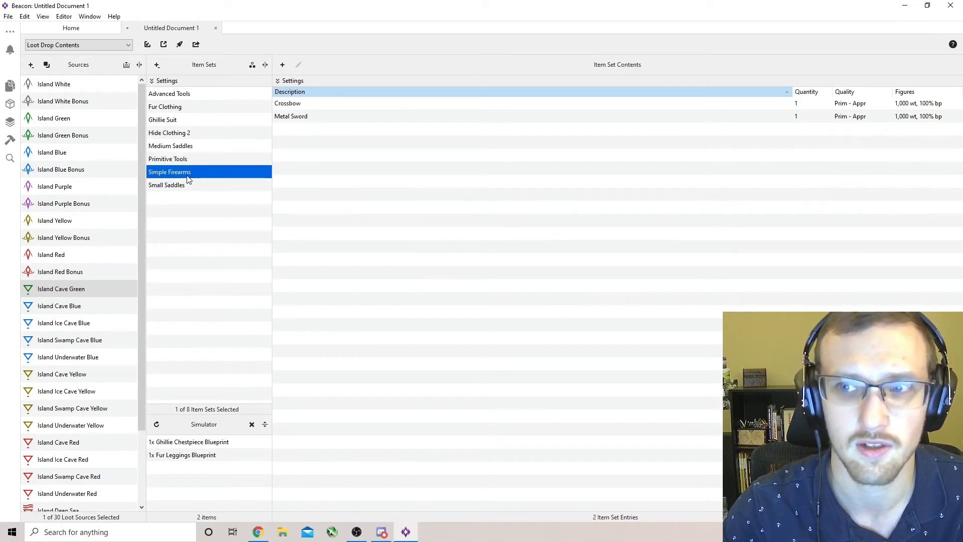
Examine the Island Underwater Blue loot source's item sets for large and medium saddles, clothing, chitin armor, advanced tools and advanced firearms
click(107, 356)
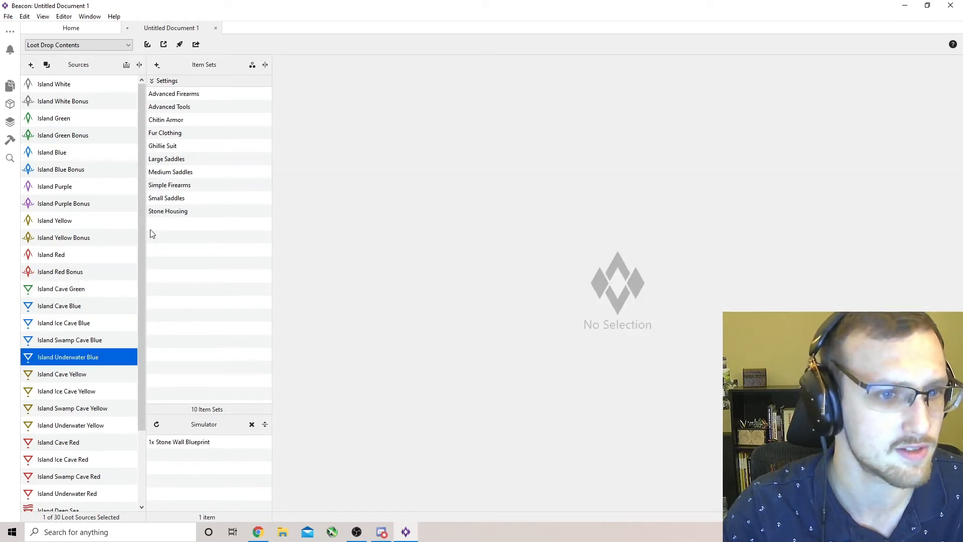
click(190, 160)
click(190, 172)
click(187, 146)
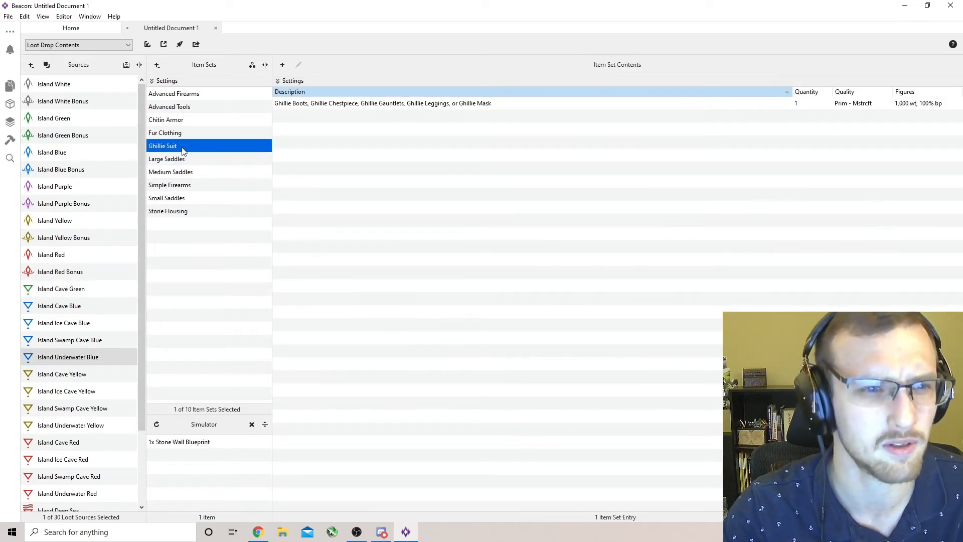
click(188, 135)
click(188, 120)
click(194, 107)
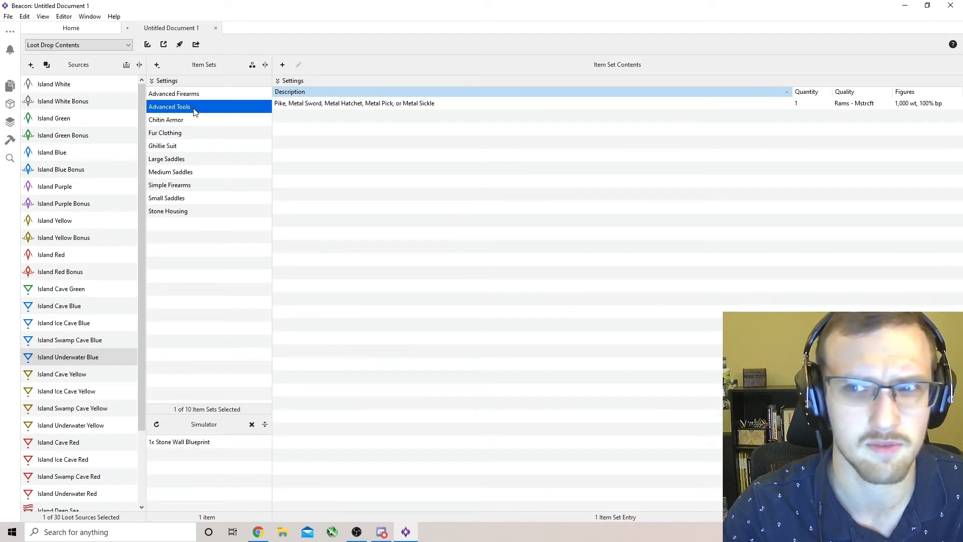
click(196, 95)
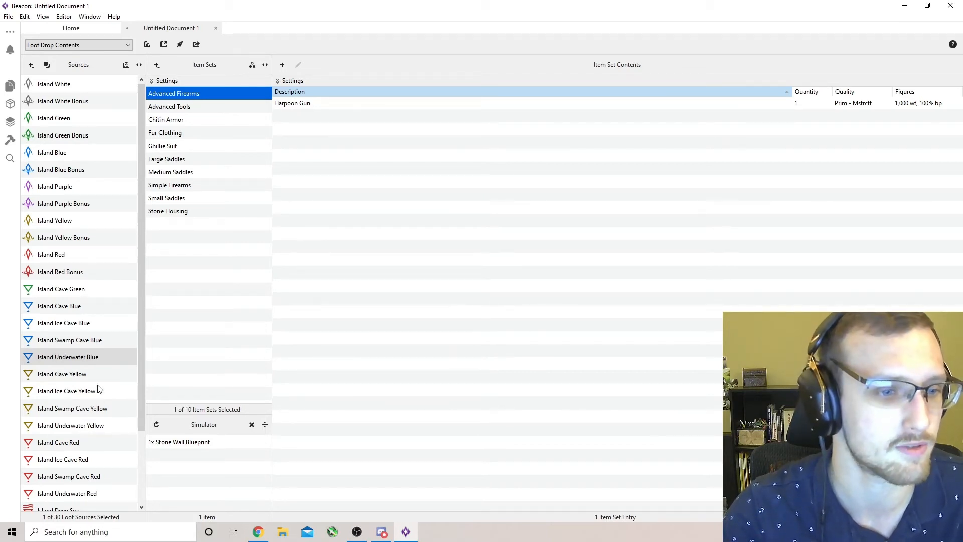
Examine the Island Cave Yellow loot source's item sets for flak and chitin armor, advanced tools, furniture and firearms, fur clothing, ghillie suit and large saddles
click(83, 374)
click(193, 145)
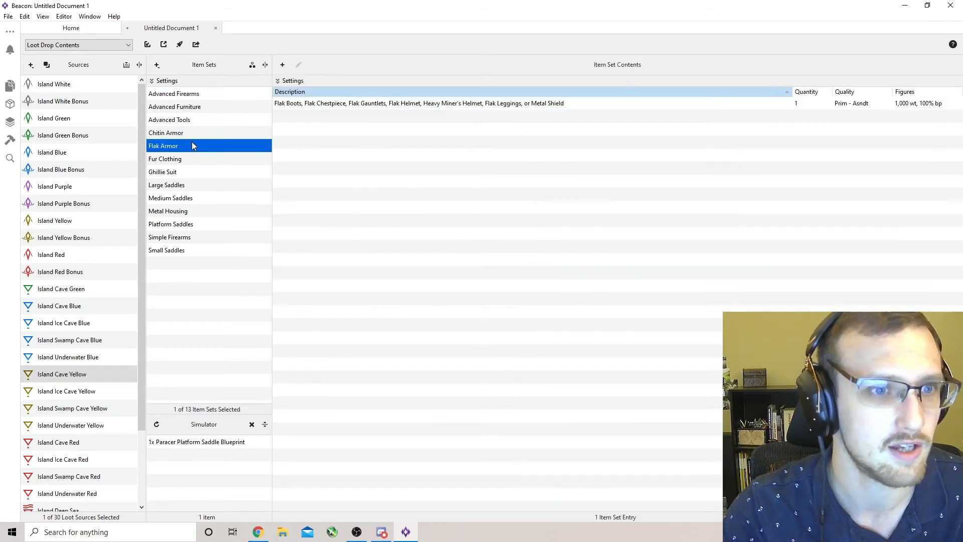
click(187, 134)
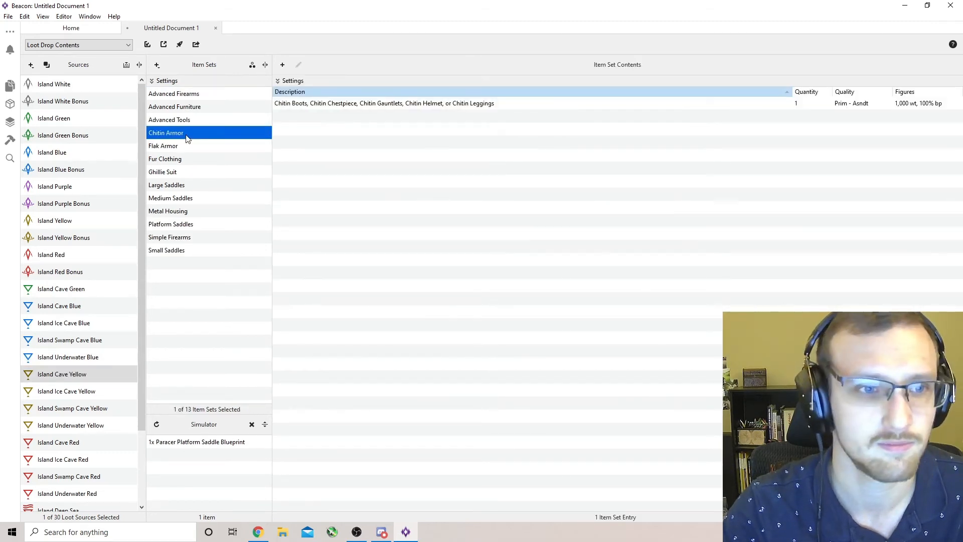
click(196, 122)
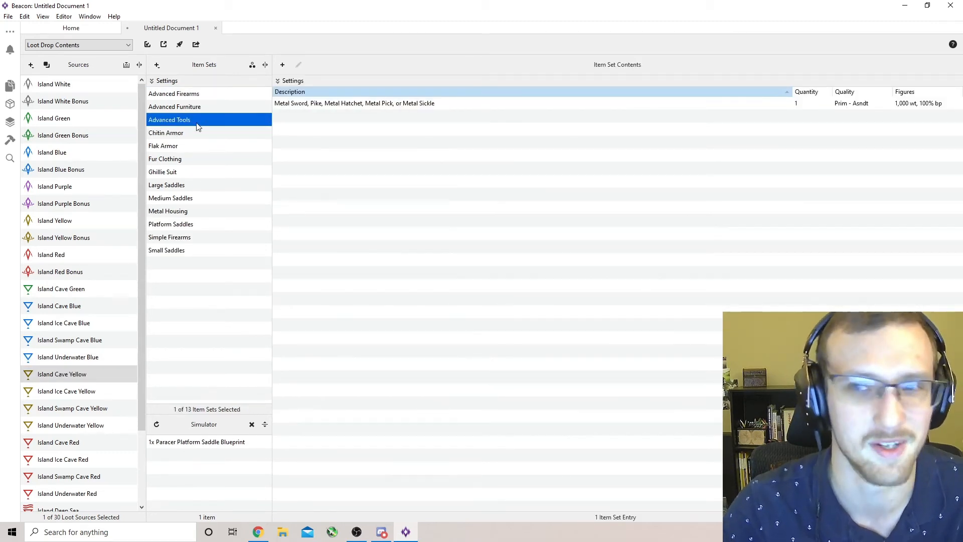
click(227, 104)
click(222, 93)
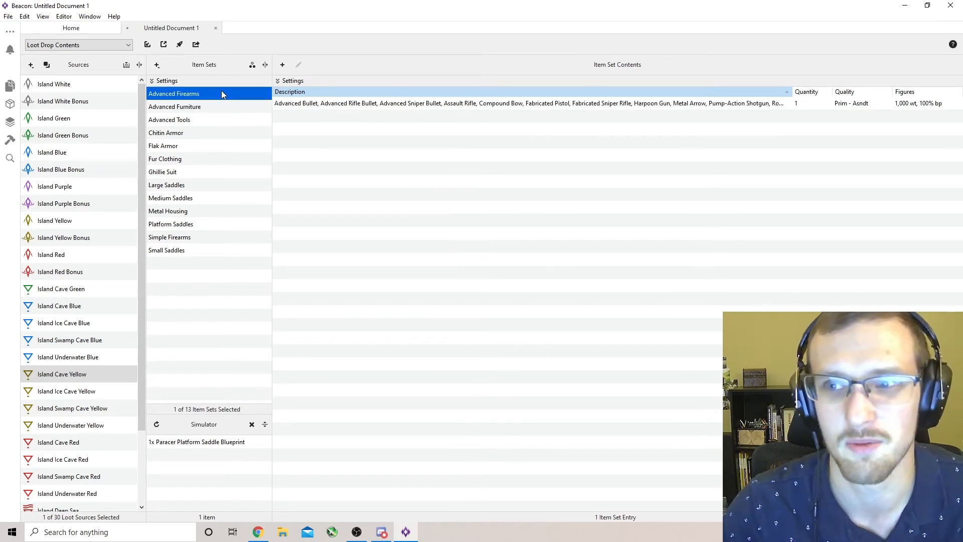
click(221, 104)
click(209, 148)
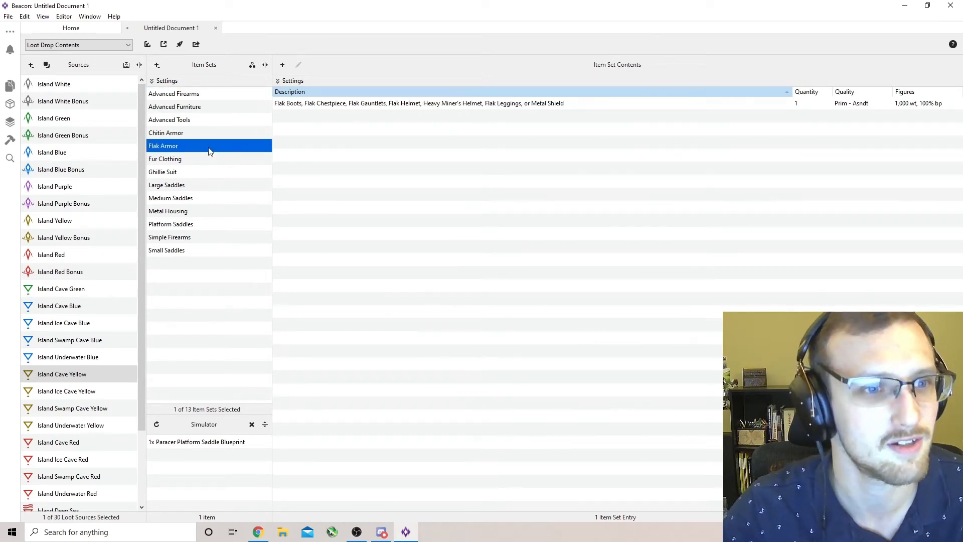
click(205, 160)
click(190, 174)
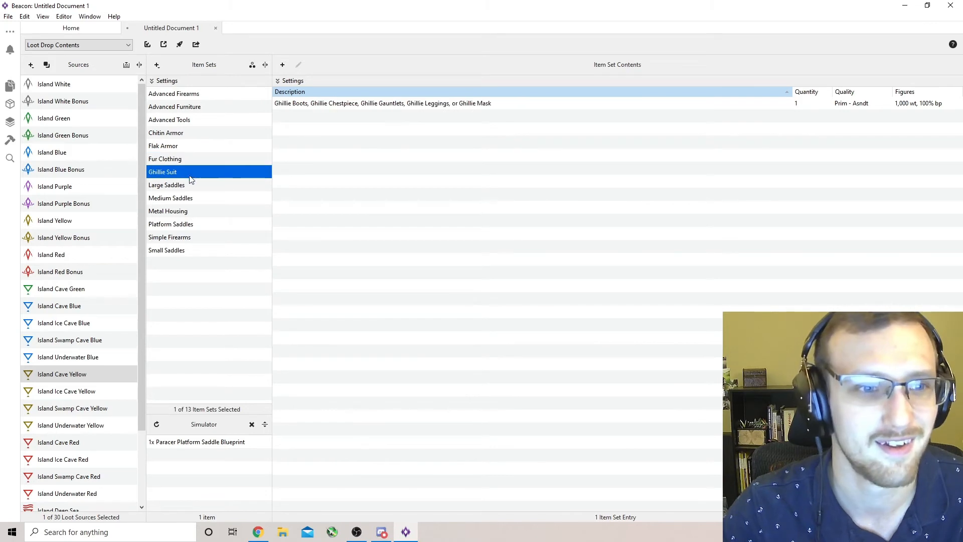
click(194, 186)
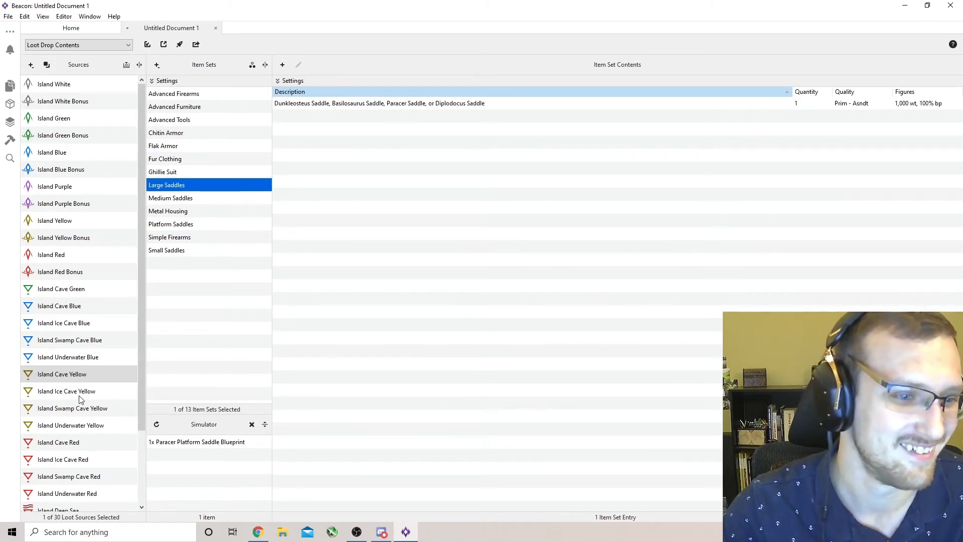
Inspect the Advanced Firearms entry of the Island Cave Red loot source and its maximum quality options, choosing Legendary
click(76, 443)
click(197, 99)
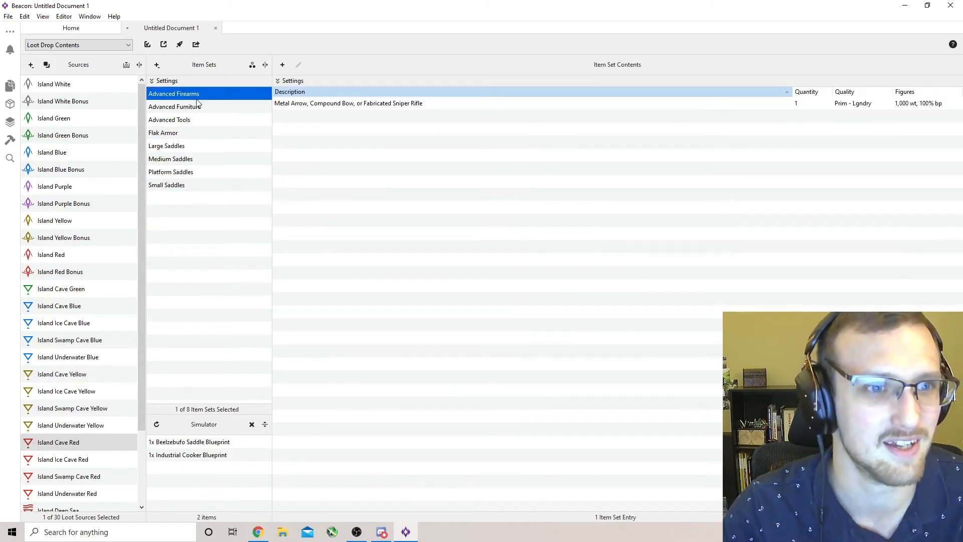
click(448, 104)
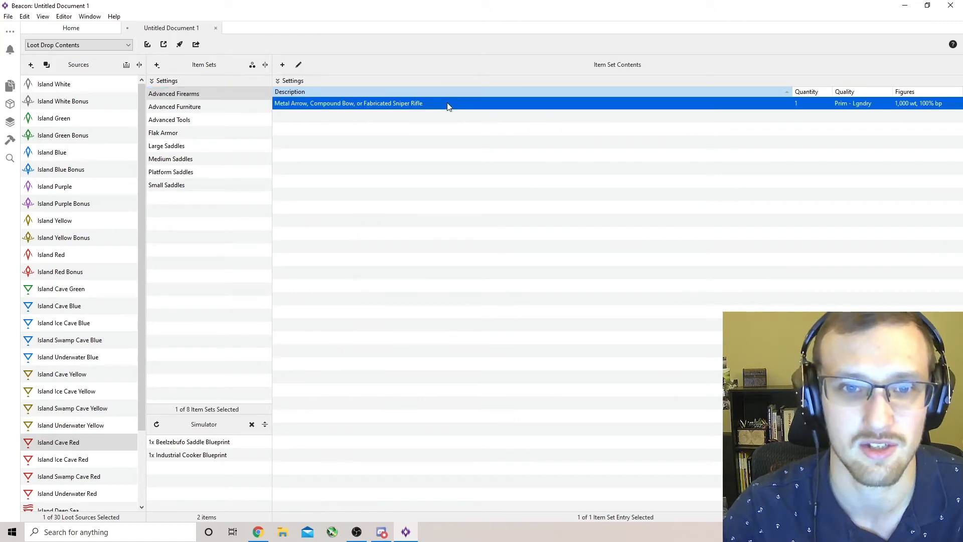
right_click(427, 108)
click(429, 110)
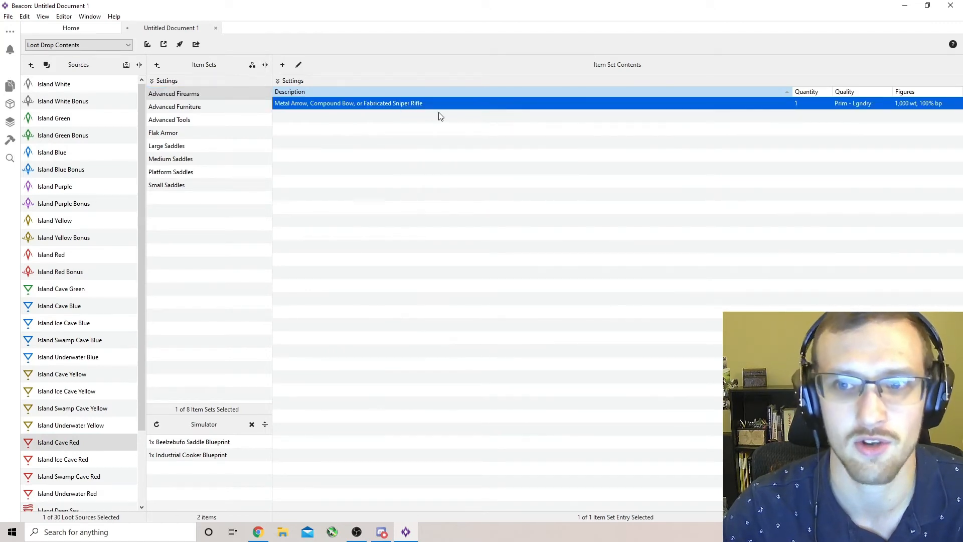
click(607, 107)
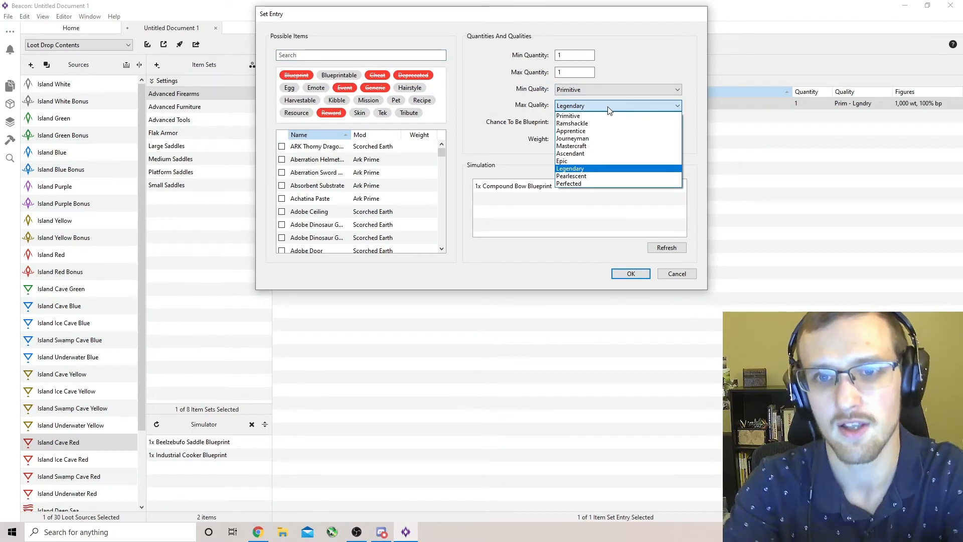
click(583, 169)
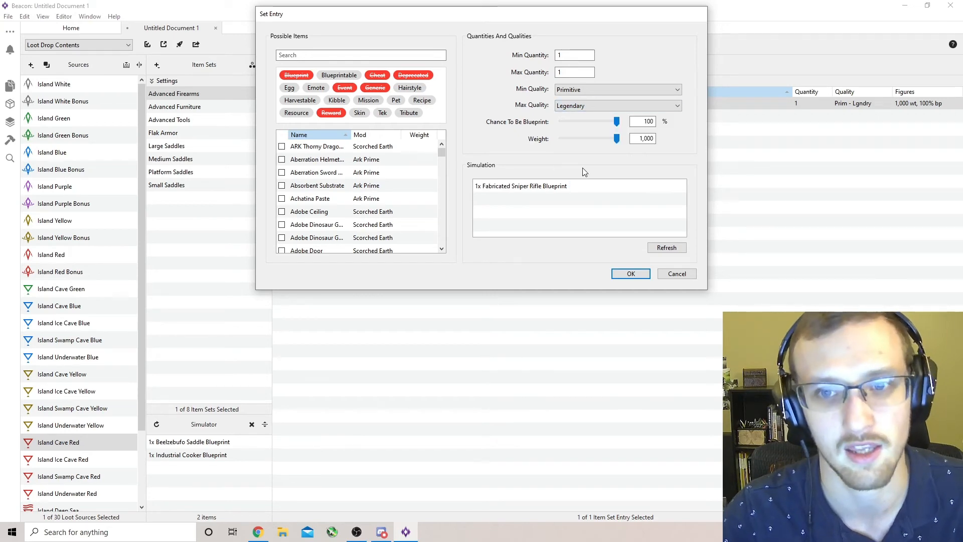
click(638, 273)
Examine the Tier 1 Lootcrate's item sets for large saddles, ghillie suit and fur clothing
scroll(56, 447, down, 1)
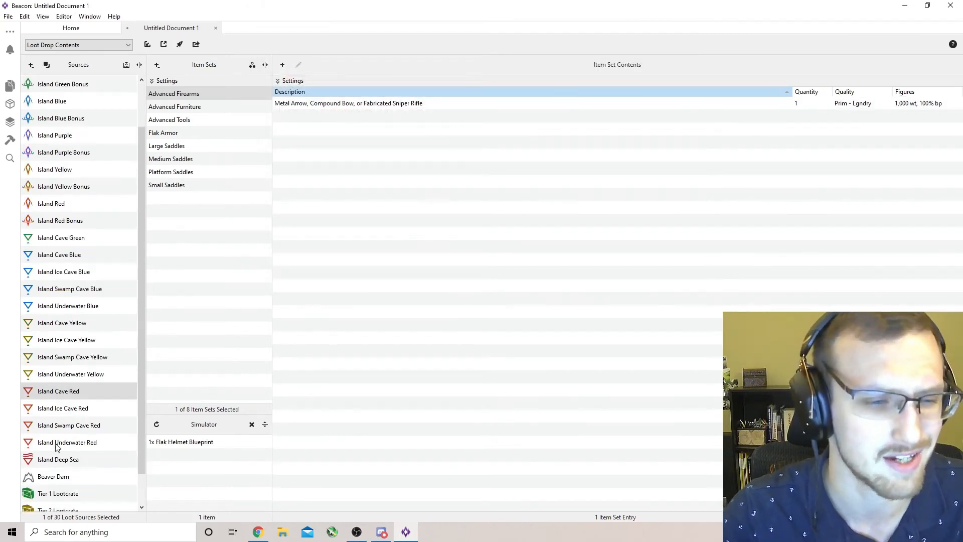
scroll(57, 446, down, 1)
click(68, 460)
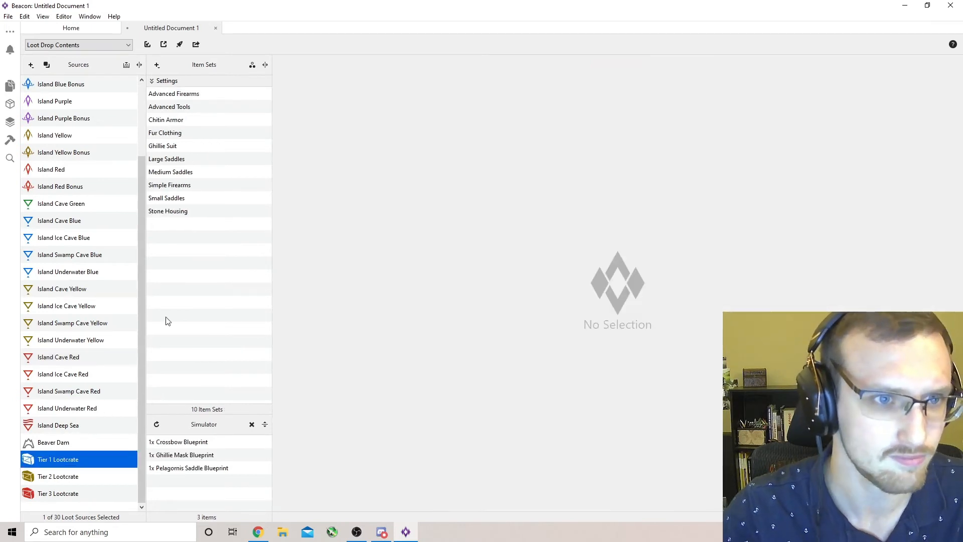
click(189, 160)
click(189, 147)
click(189, 132)
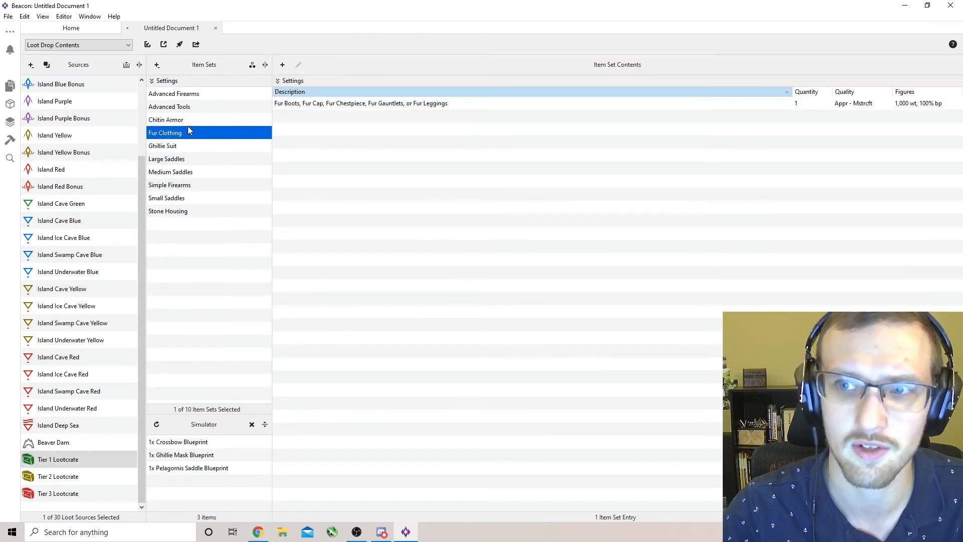
Examine the Tier 2 Lootcrate's item sets for flak armor, chitin armor, medium saddles and simple firearms
click(78, 478)
click(192, 146)
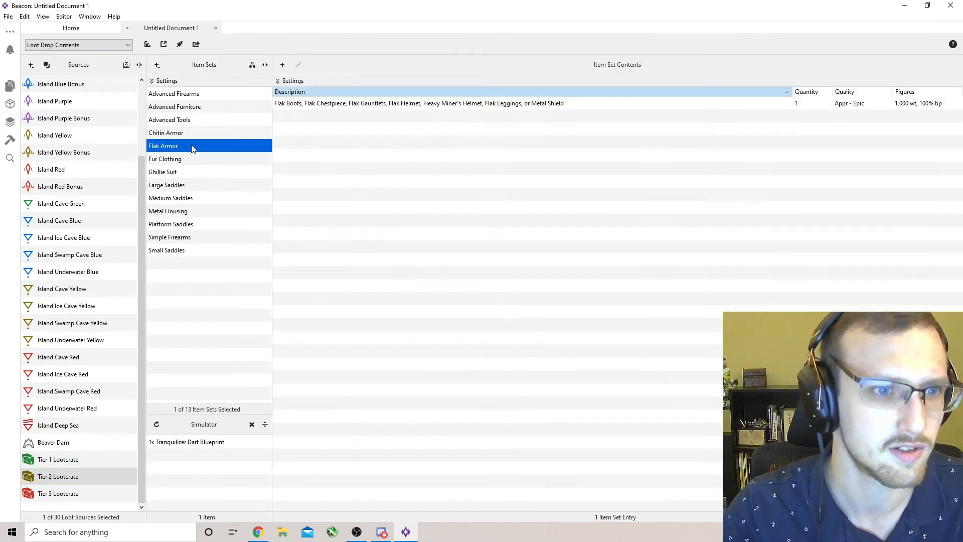
click(192, 133)
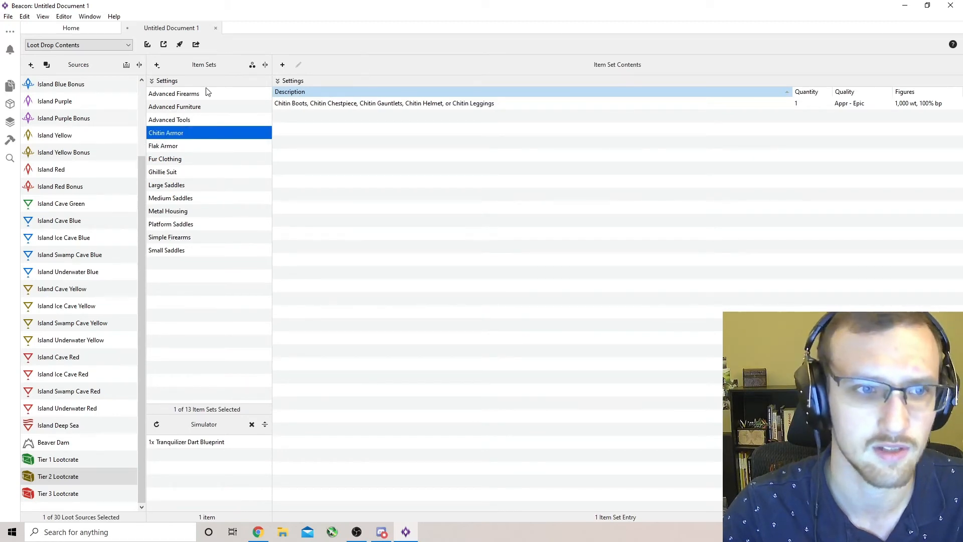
click(174, 200)
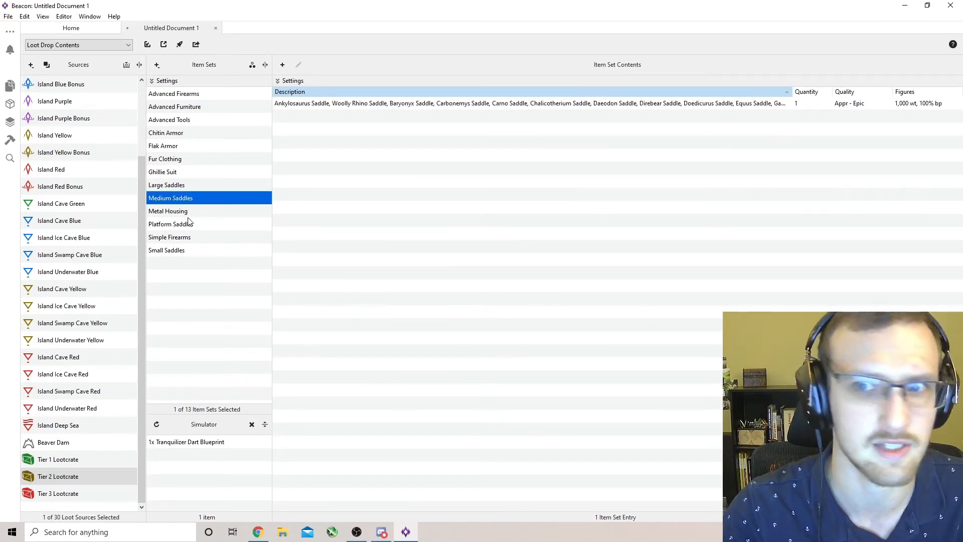
drag(188, 216, 189, 218)
click(195, 238)
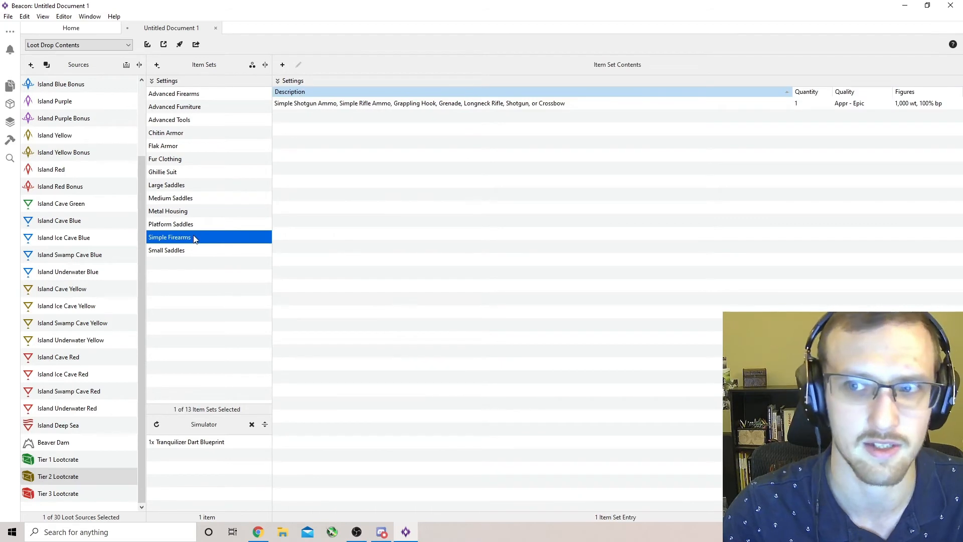
Examine the Tier 3 Lootcrate's item sets for medium saddles, large saddles and flak armor
click(73, 488)
click(188, 159)
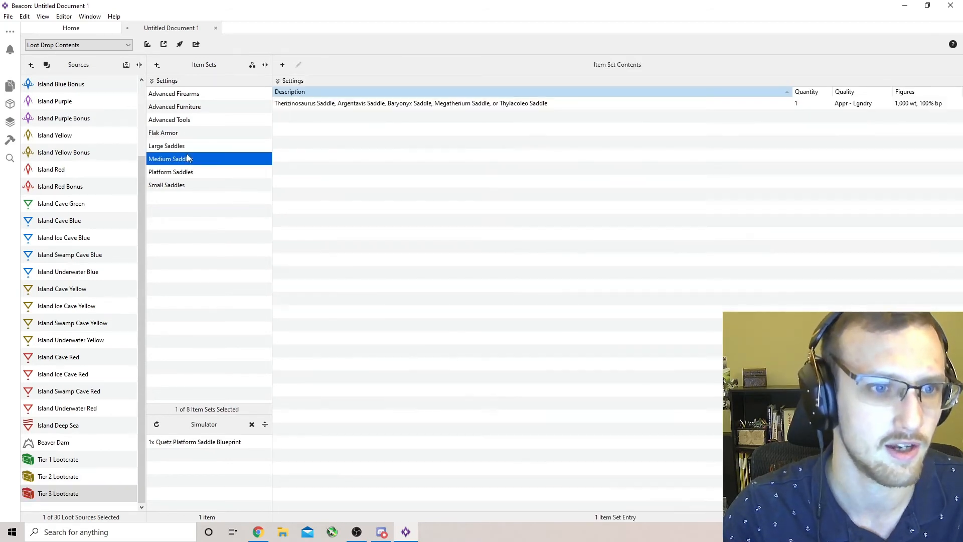
click(188, 148)
click(187, 137)
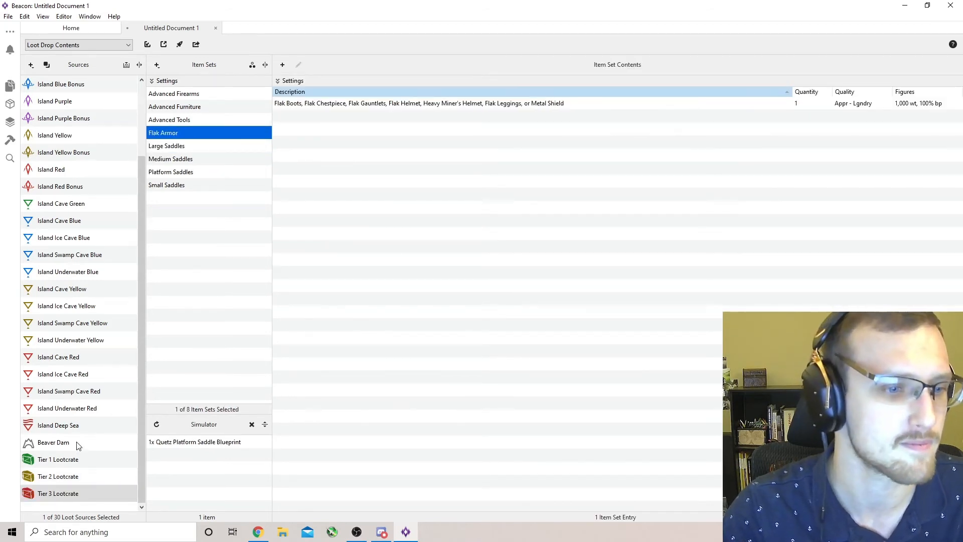
Examine the Beaver Dam's Raw Materials item set, checking the cementing paste, wood, pelt and sap entries
click(78, 444)
click(187, 99)
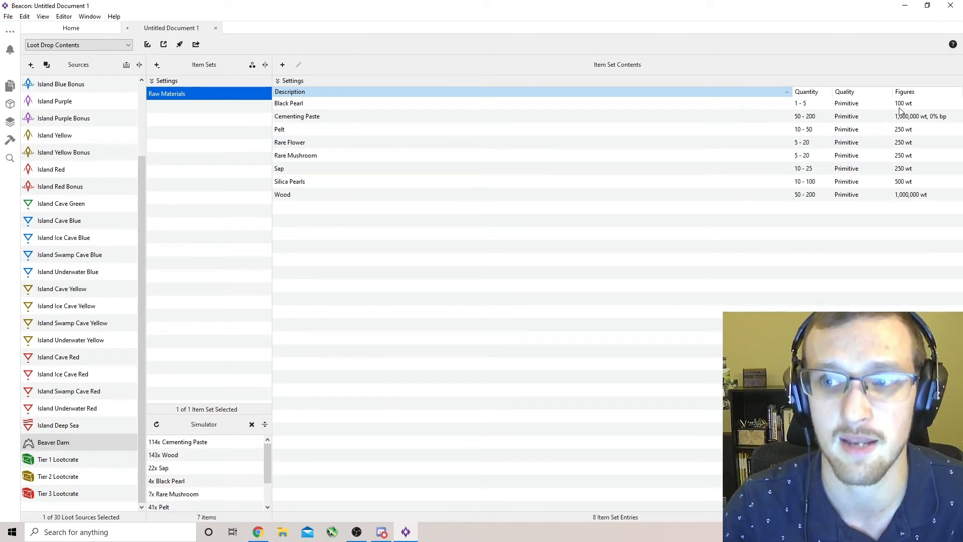
click(876, 117)
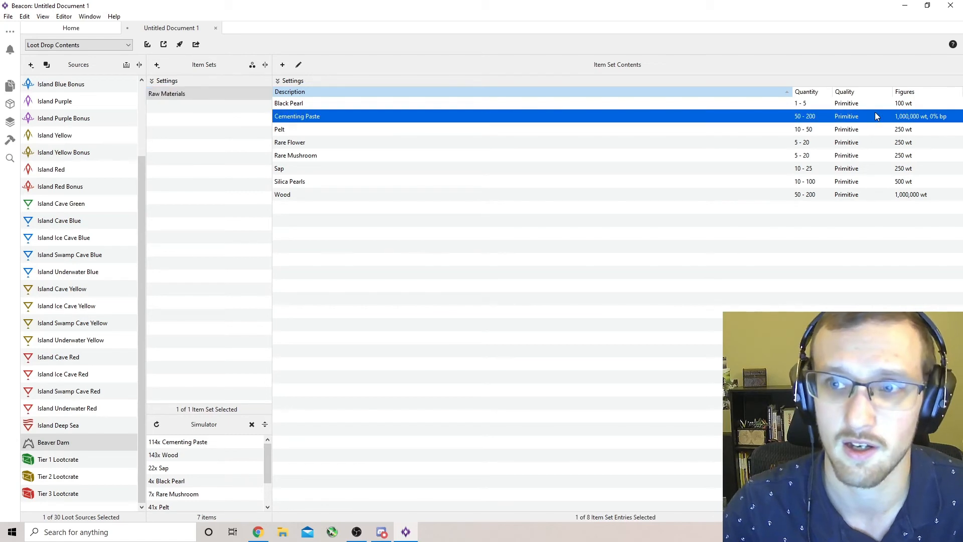
click(874, 194)
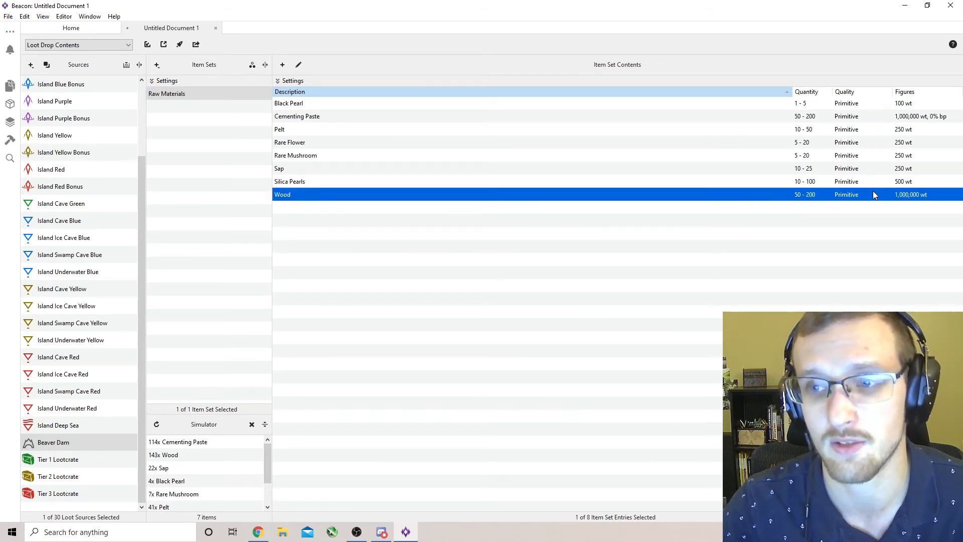
click(292, 132)
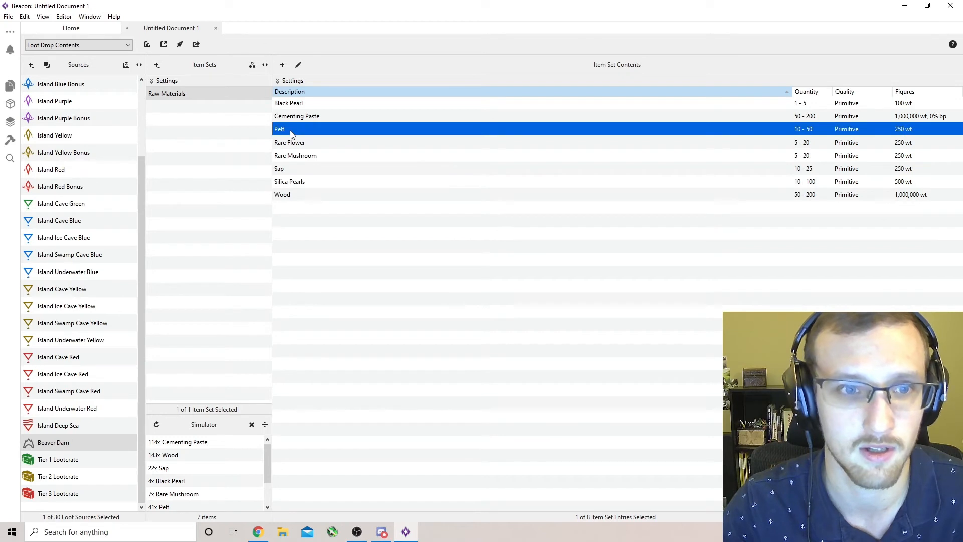
click(292, 169)
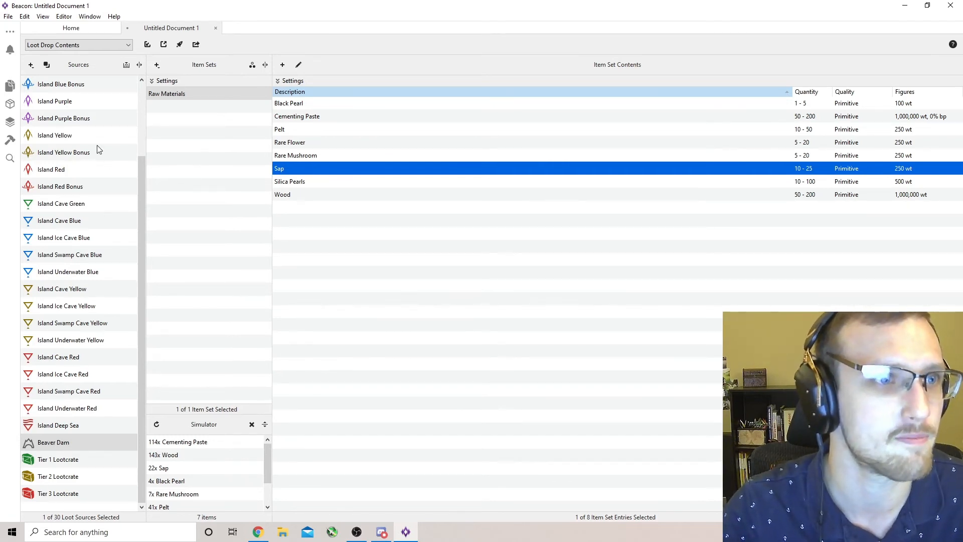
Review the Loot Quality Scaling setting and the players' base values and per-level multipliers in Player and Creature Stat Multipliers
click(128, 45)
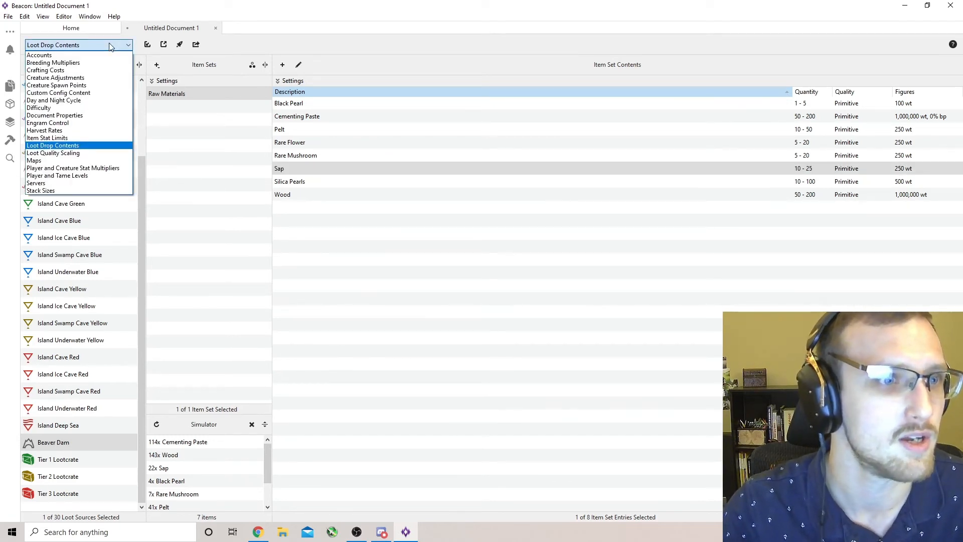
click(86, 153)
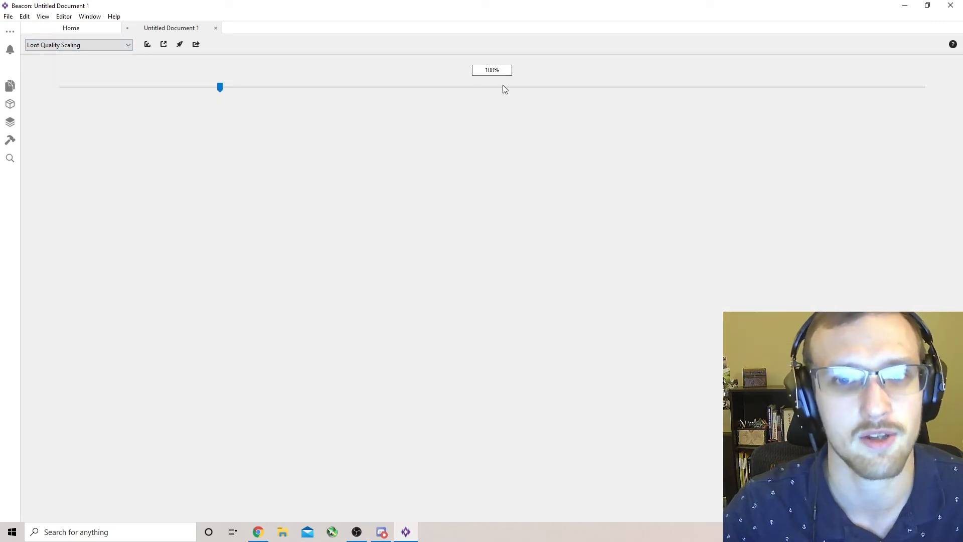
click(128, 45)
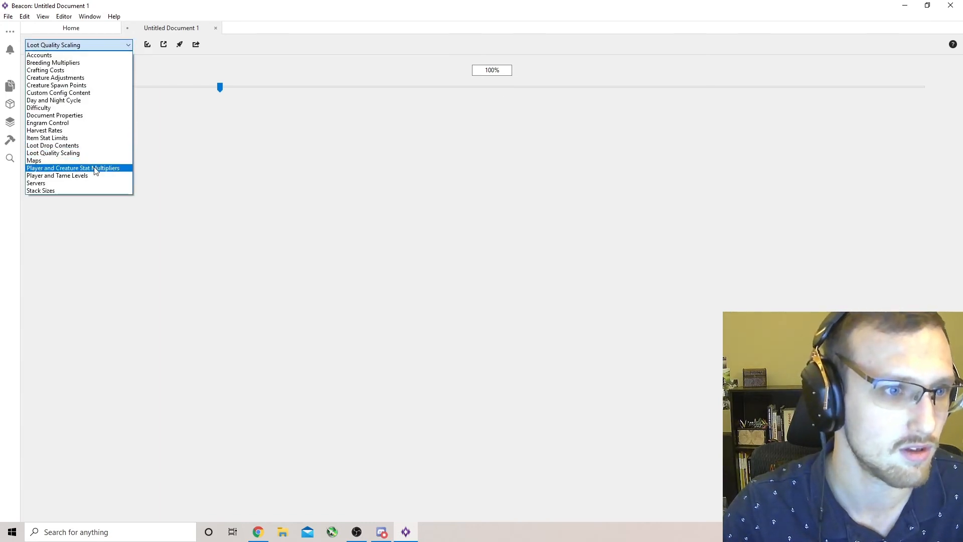
click(93, 168)
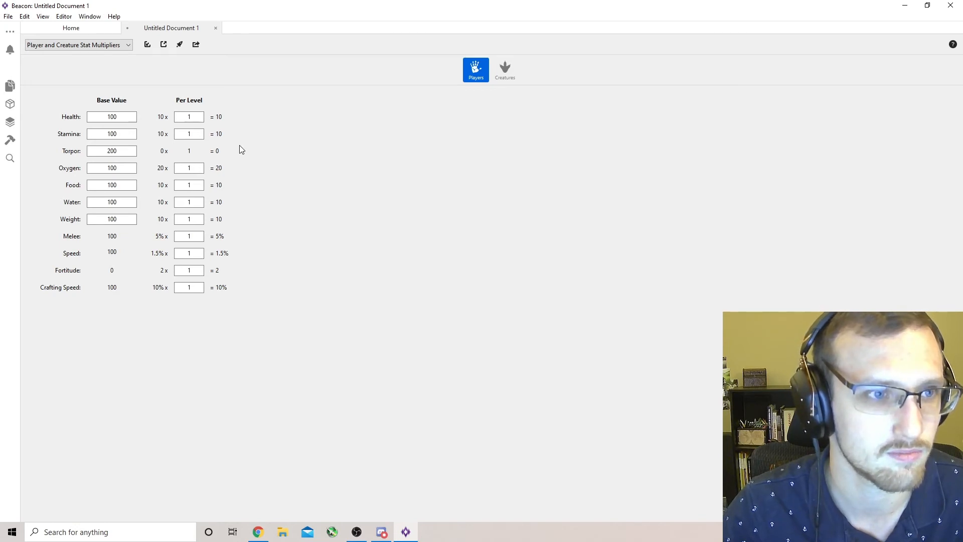
click(117, 48)
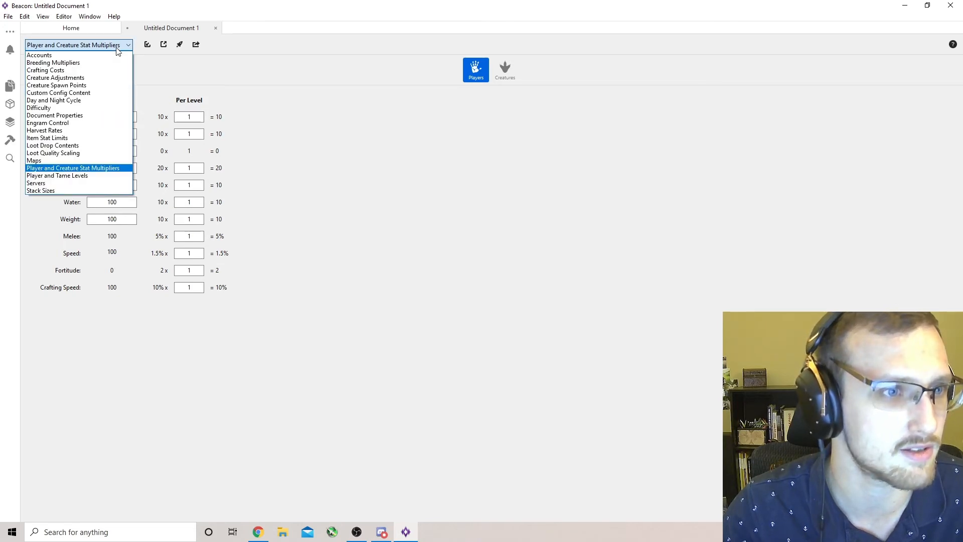
click(116, 47)
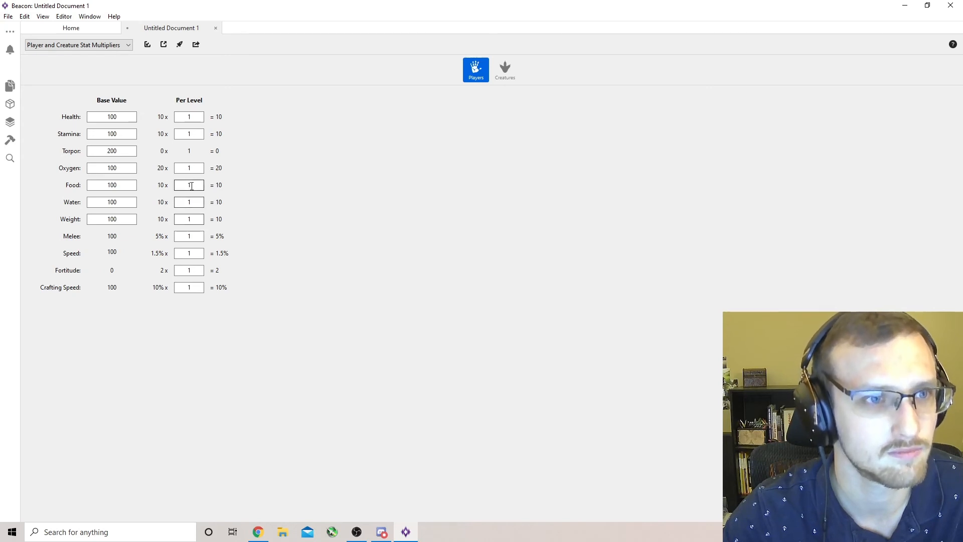
Check the Harvest Rates settings and set the players' per-level Weight multiplier to 1.5 in Player and Creature Stat Multipliers
click(127, 46)
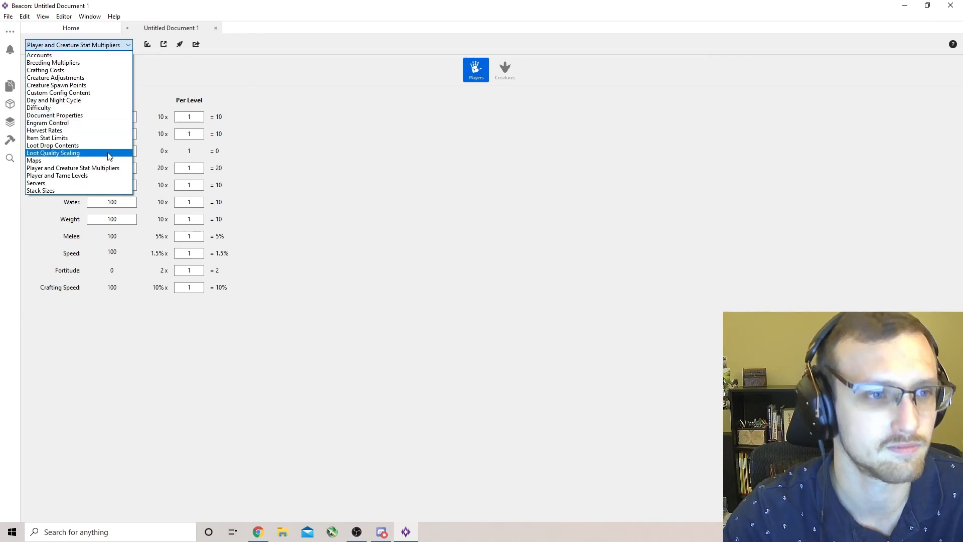
click(99, 132)
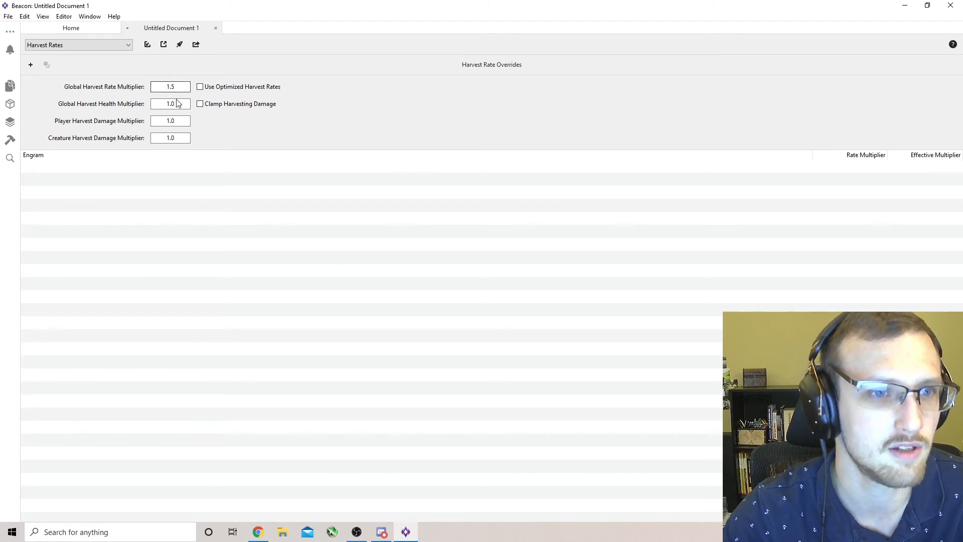
click(129, 48)
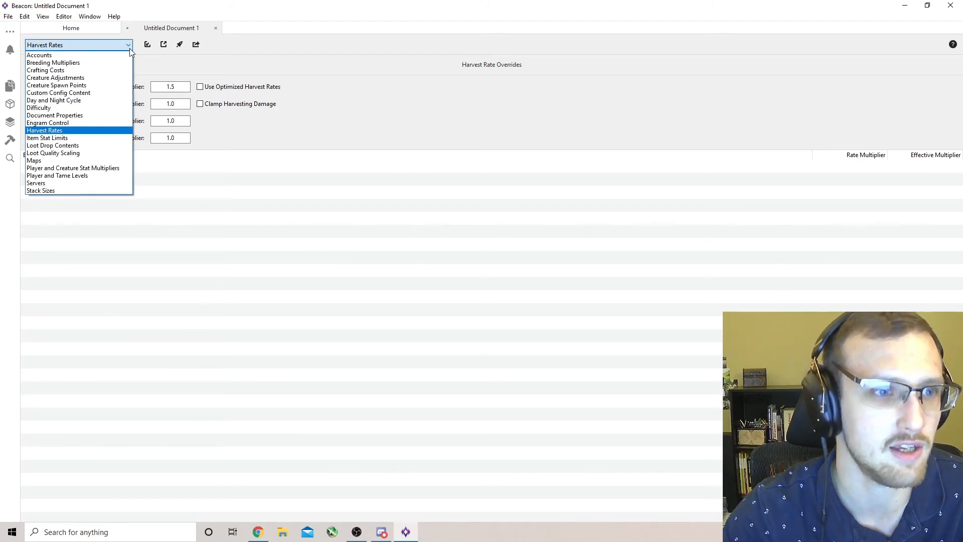
click(88, 169)
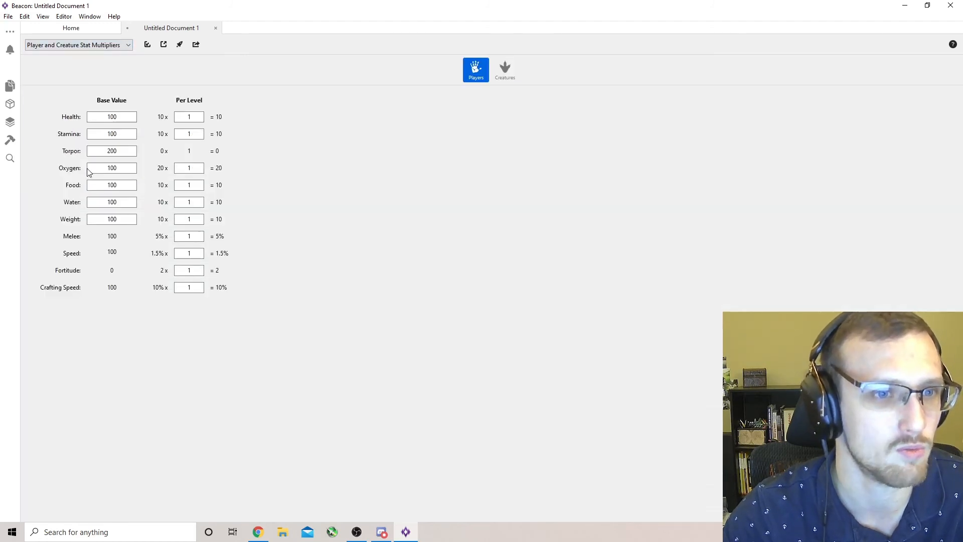
click(198, 217)
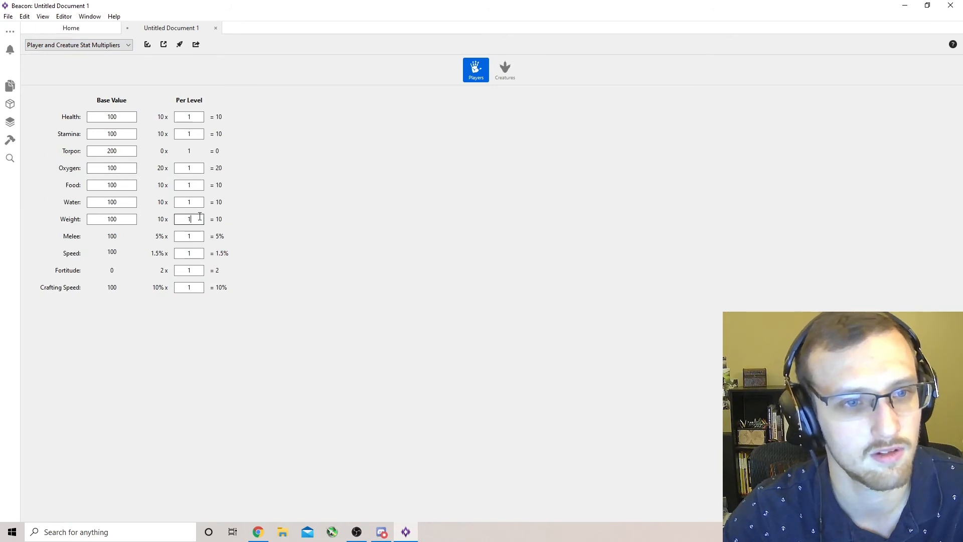
text(.5)
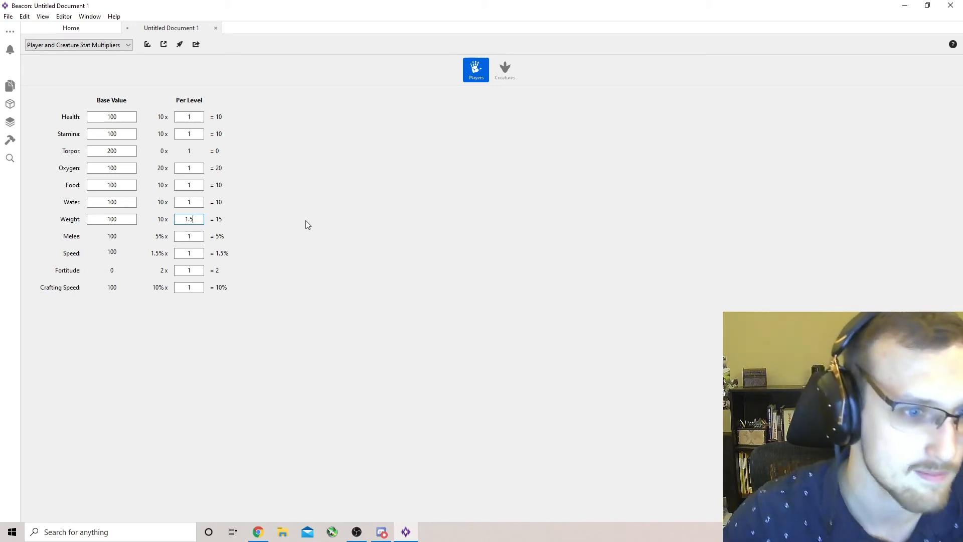
Set the creatures' Tamed Per-Level Weight multiplier to 1.5
click(505, 72)
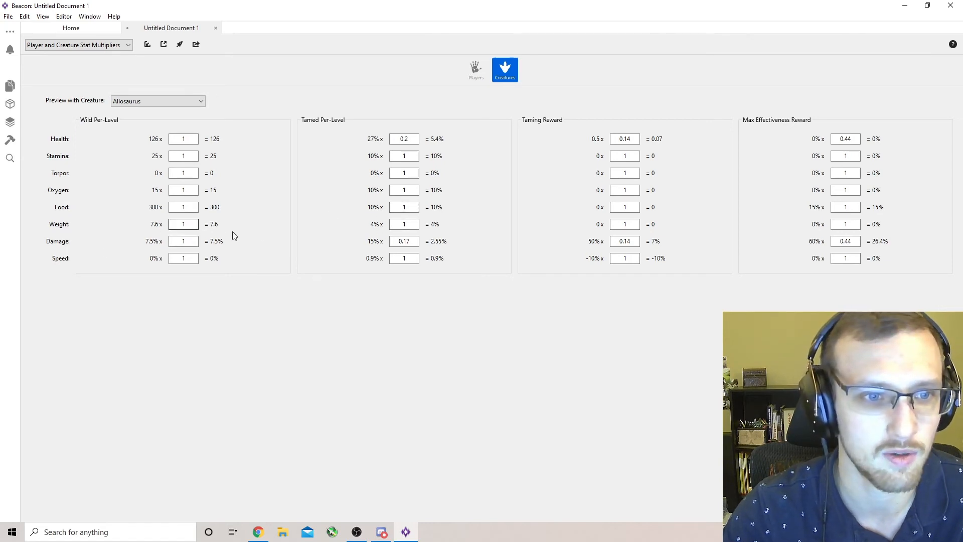
click(413, 224)
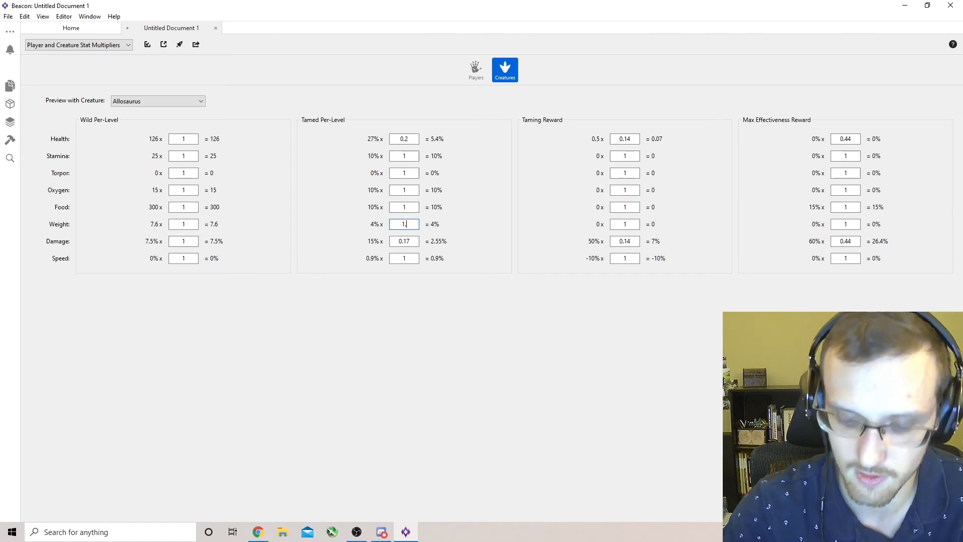
text(.5)
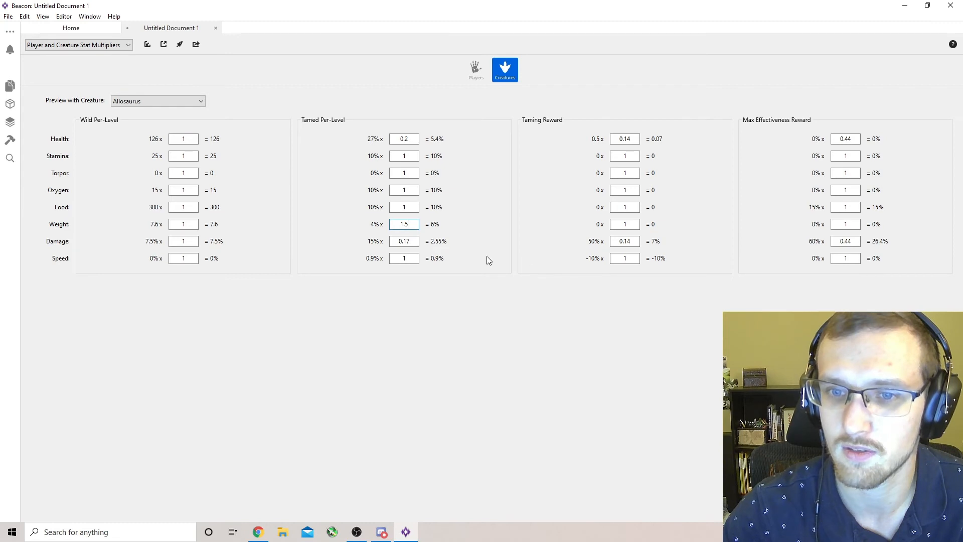
Look over Player and Tame Levels and set the Global Stack Size Multiplier to 2.5 in Stack Sizes
click(119, 45)
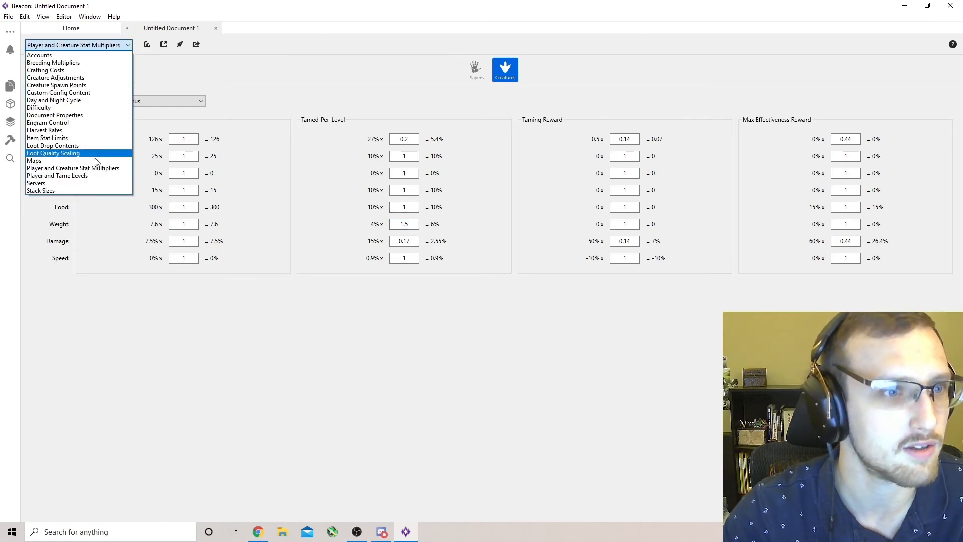
click(90, 175)
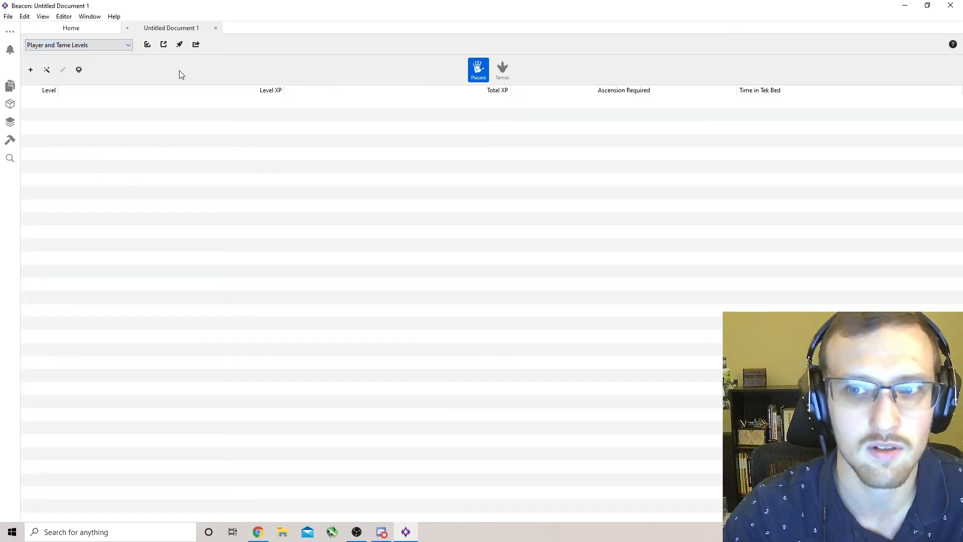
click(121, 44)
click(84, 190)
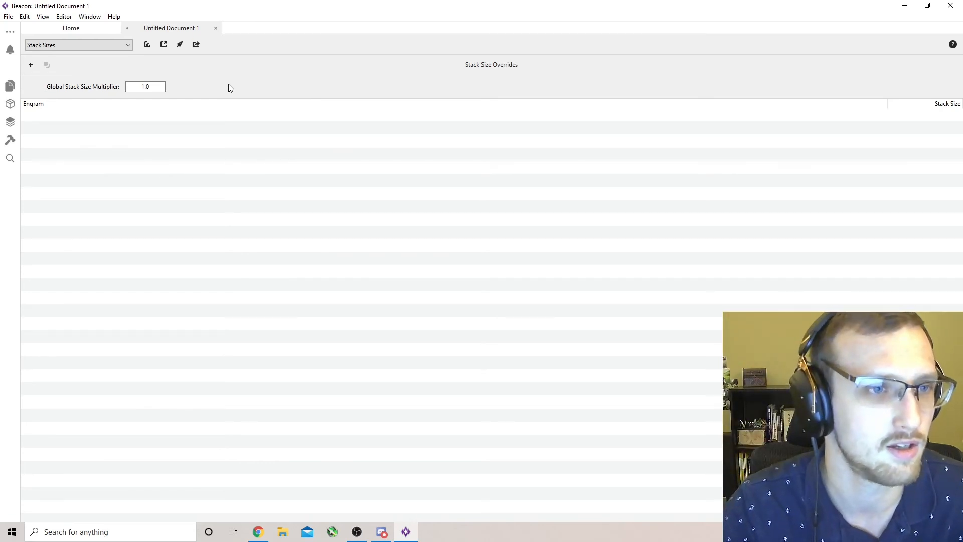
click(153, 87)
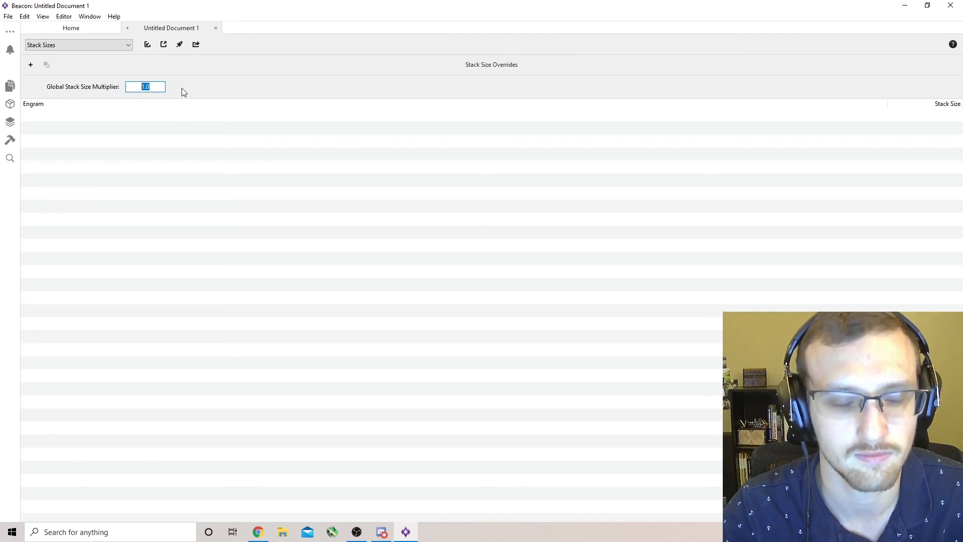
key(BackSpace)
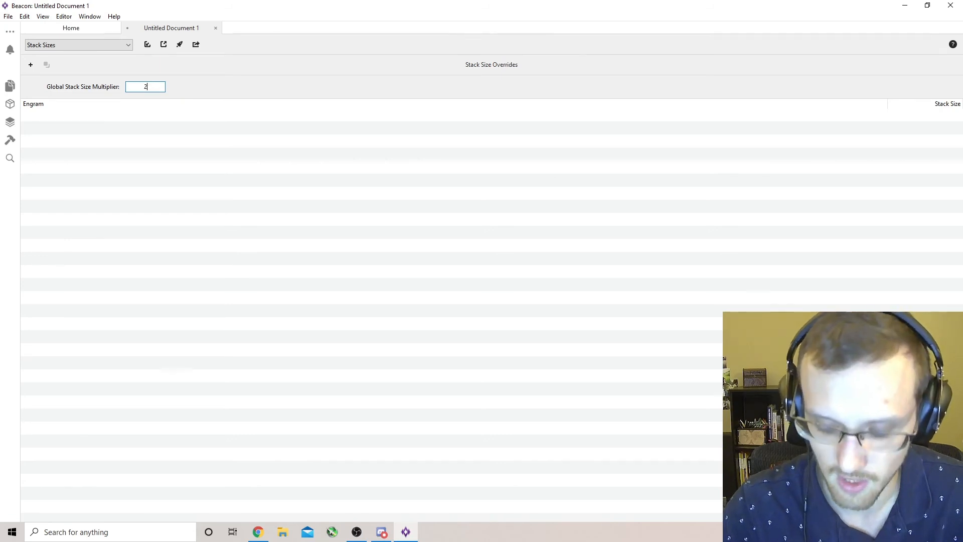
text(23.)
key(BackSpace)
key(BackSpace)
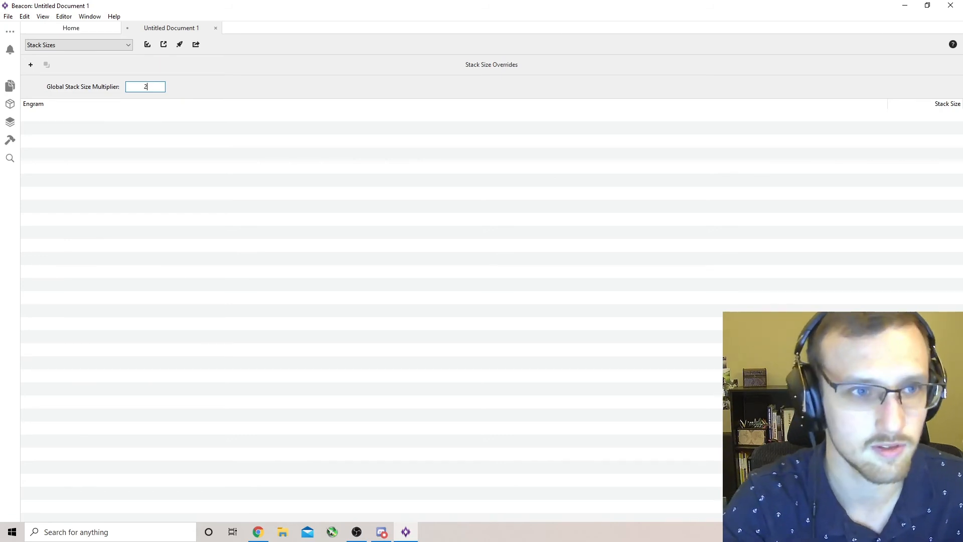
text(.5)
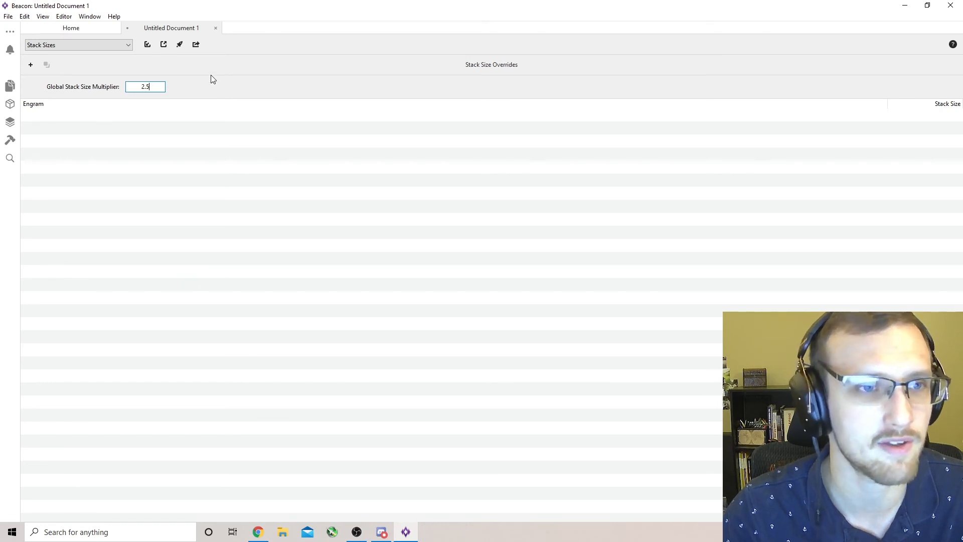
click(119, 45)
click(122, 46)
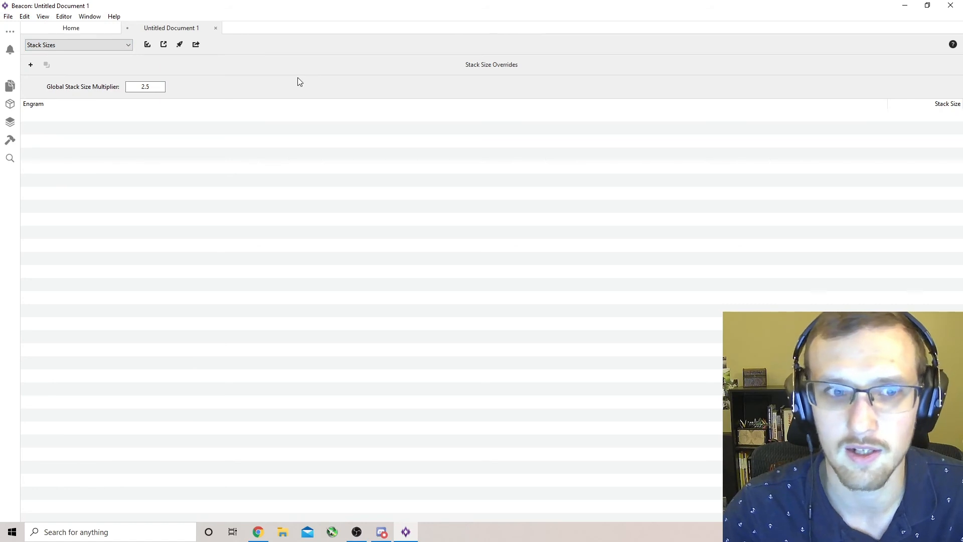
click(8, 18)
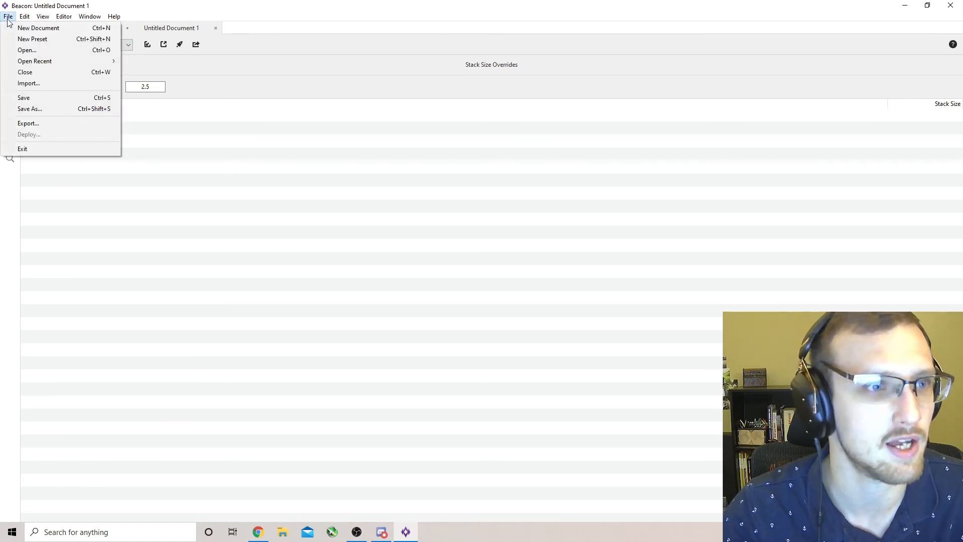
click(47, 123)
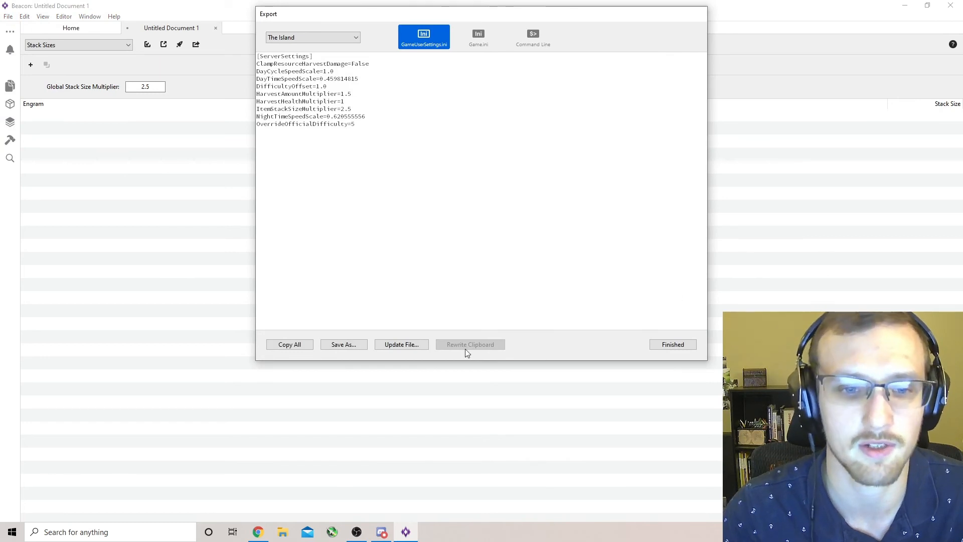
click(673, 344)
Save the document to Beacon Cloud under the name YouTube Server
click(9, 17)
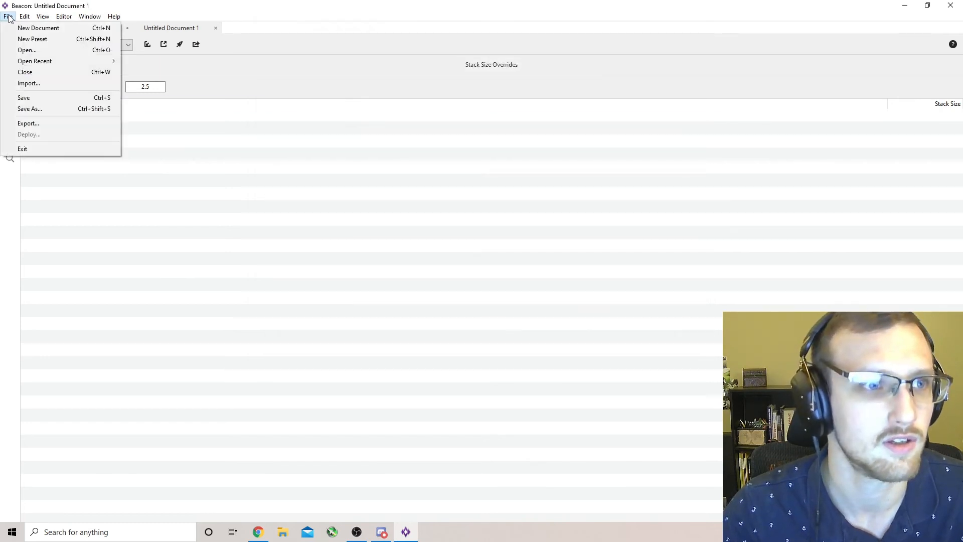
click(28, 108)
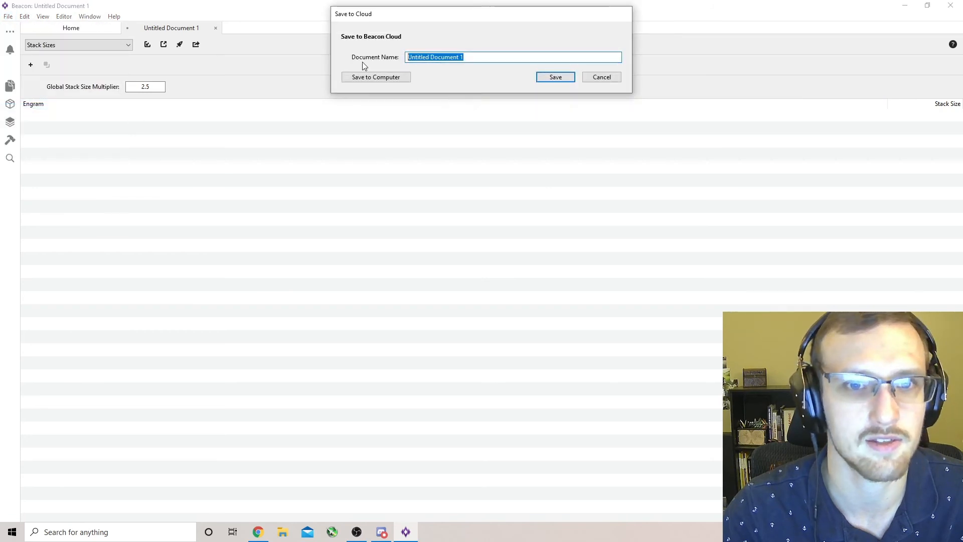
text(You)
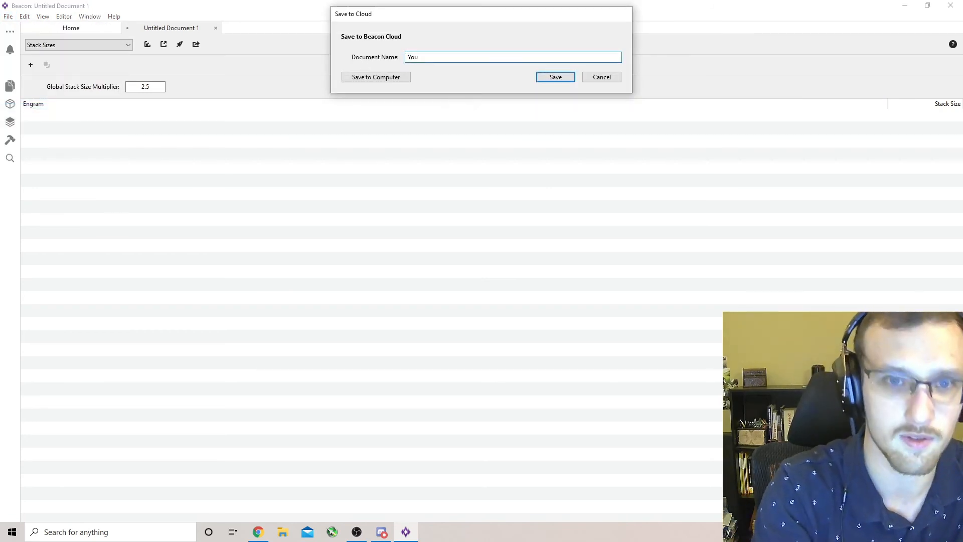
text(Tube Server)
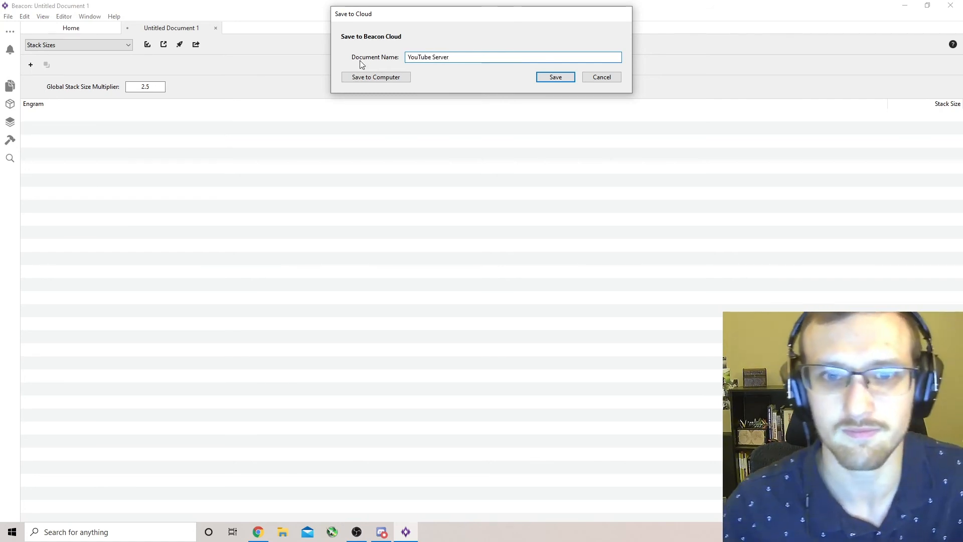
click(553, 78)
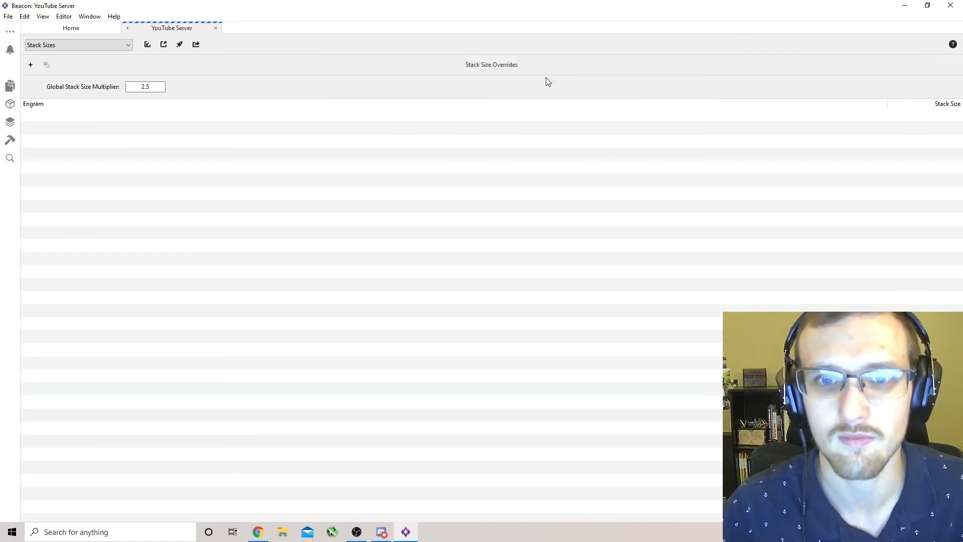
Copy the full generated Game.ini content for The Island from the document's export and close the export
click(9, 16)
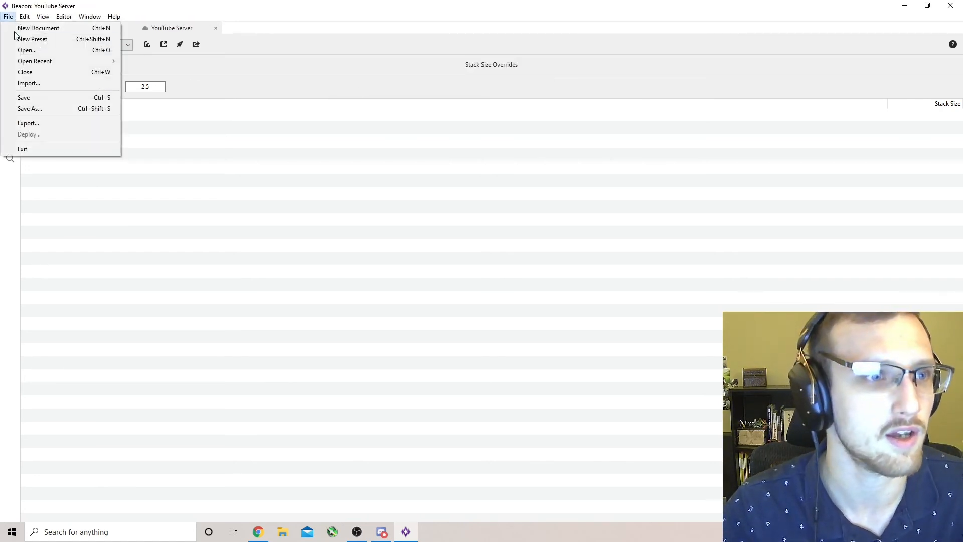
click(29, 121)
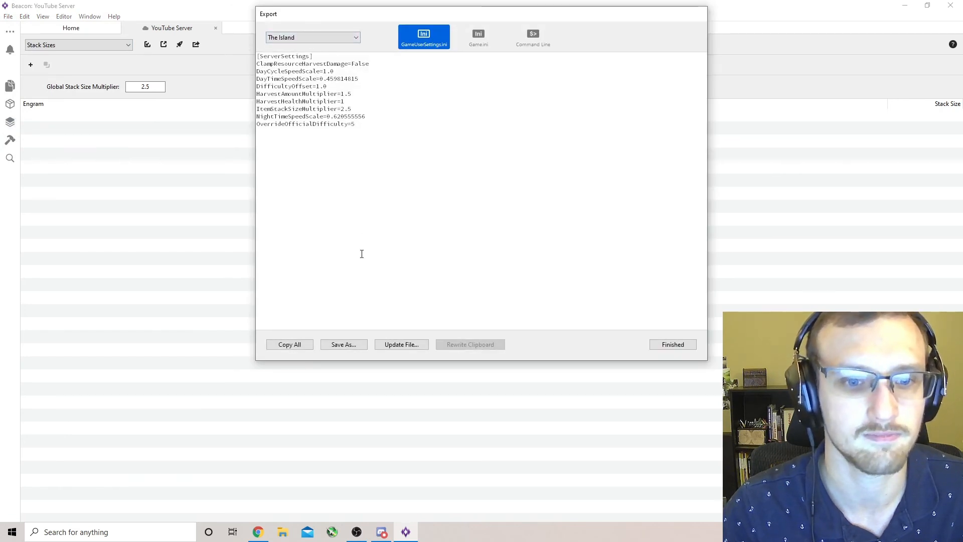
click(478, 35)
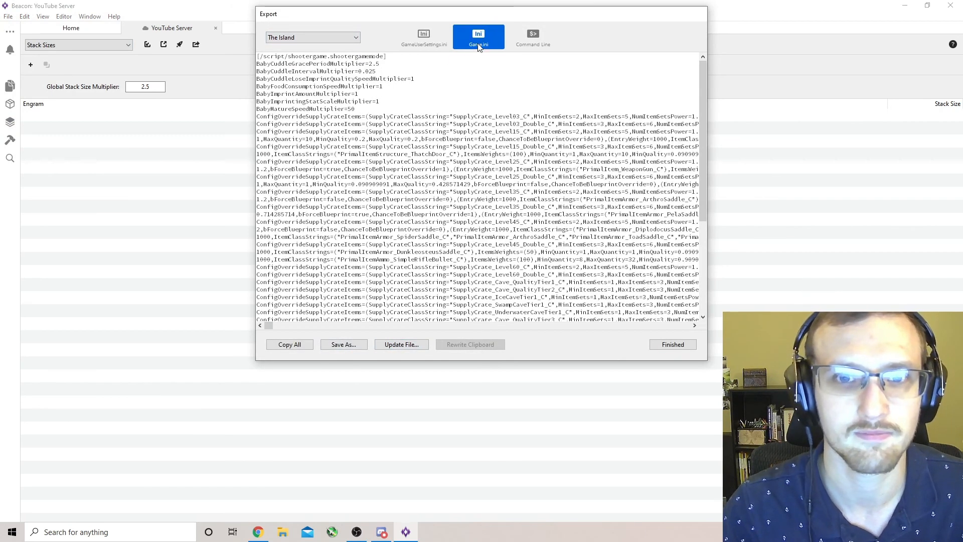
click(304, 343)
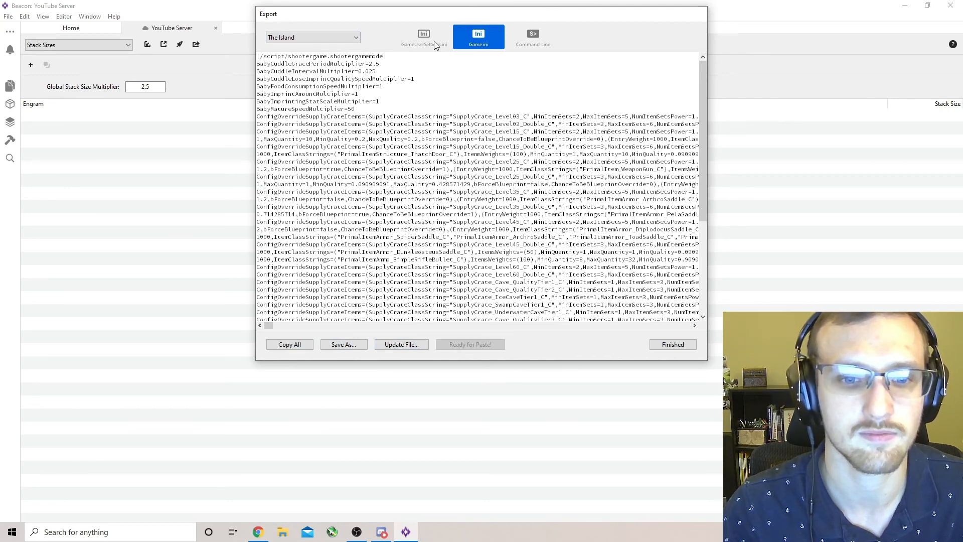
click(673, 344)
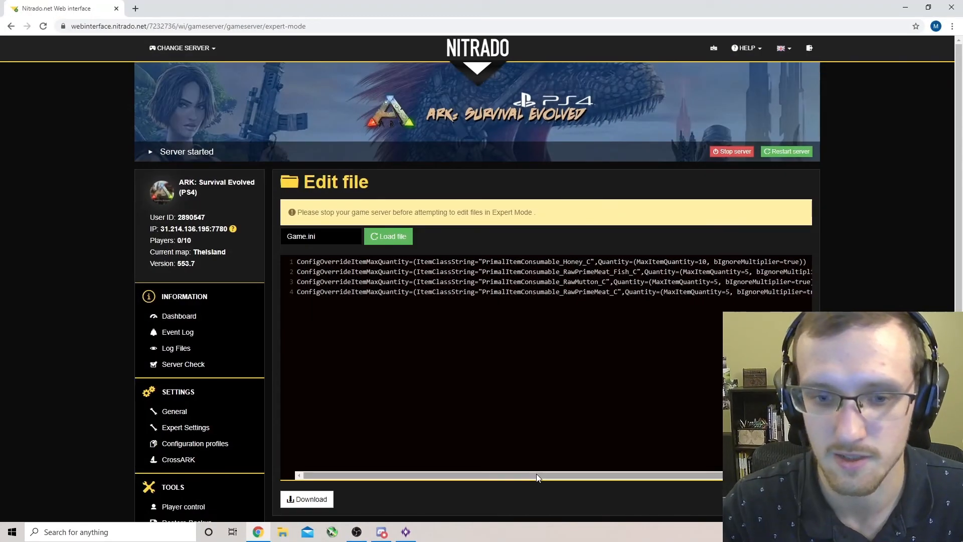
Set MaxItemQuantity to 20 for honey, raw prime fish meat, raw mutton and raw prime meat, and add a blank line below the overrides
drag(541, 475, 592, 475)
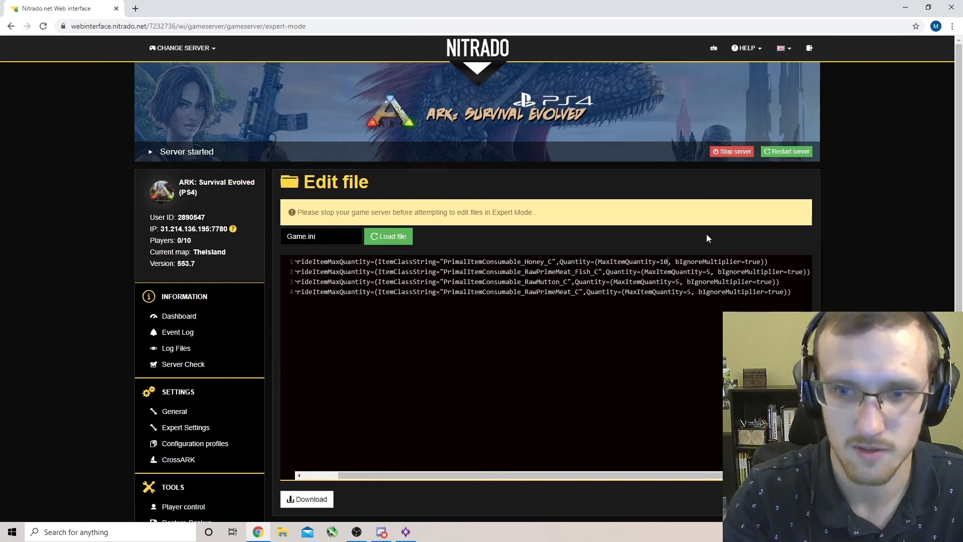
key(BackSpace)
key(BackSpace)
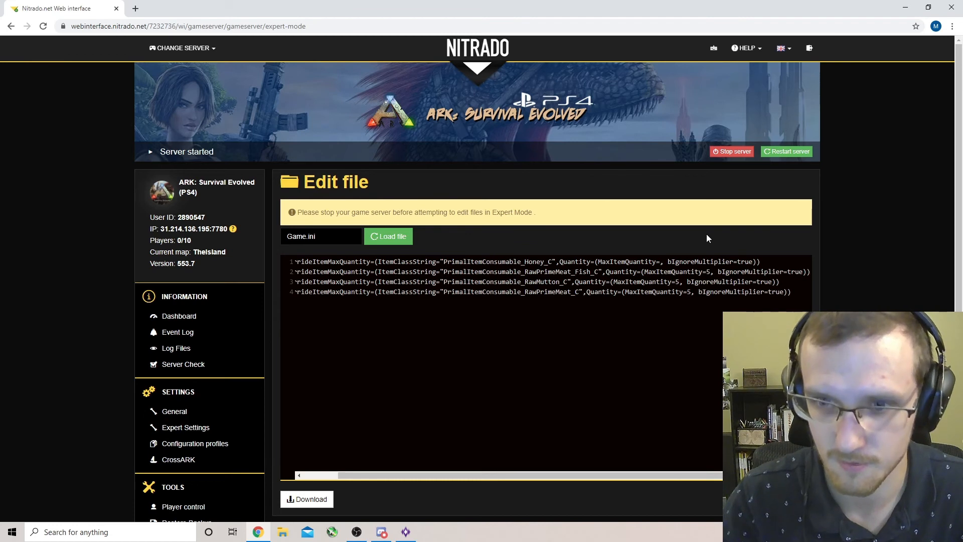
text(20)
click(710, 272)
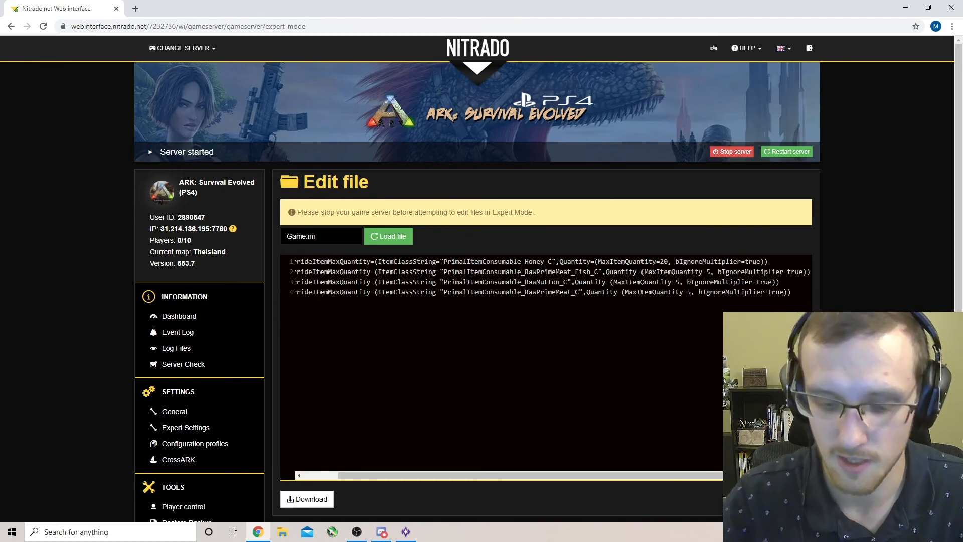
key(BackSpace)
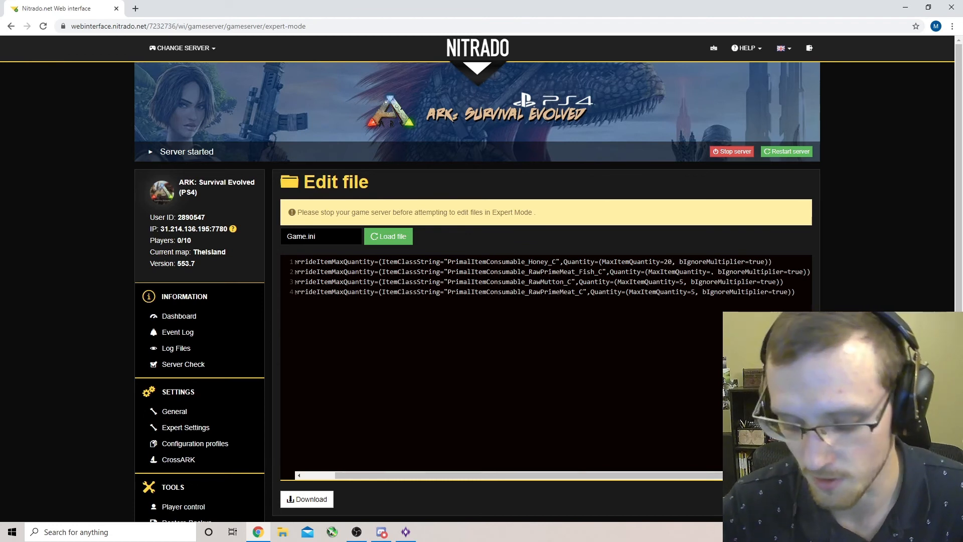
text(20)
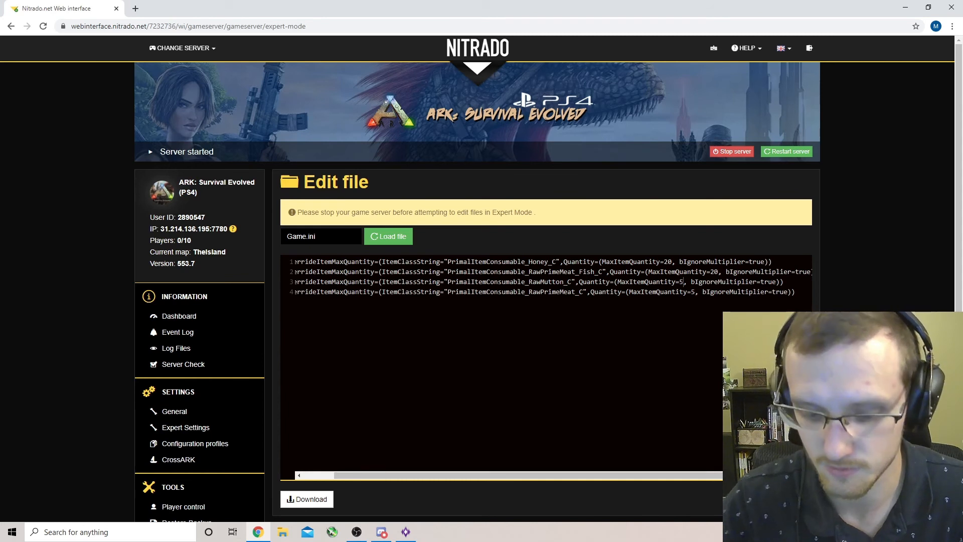
key(BackSpace)
text(20)
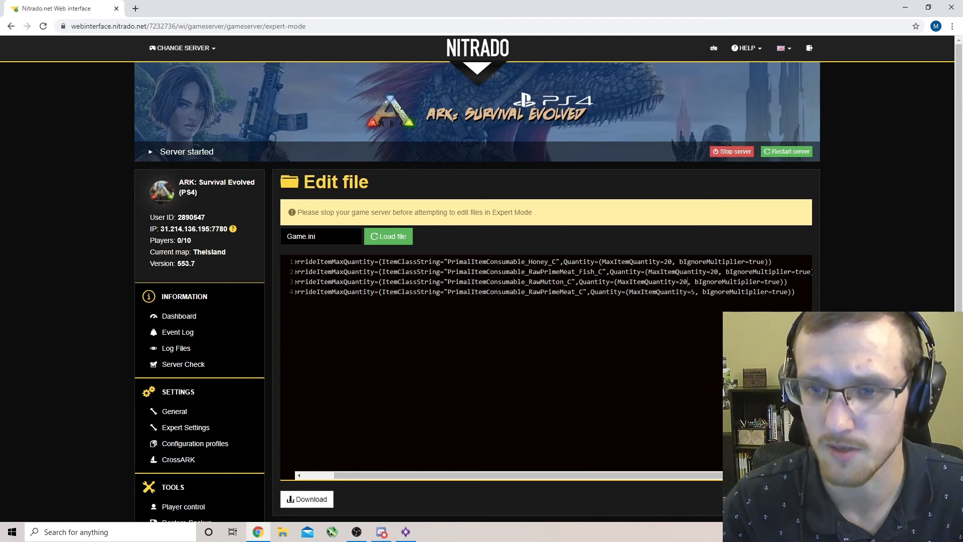
key(BackSpace)
text(20)
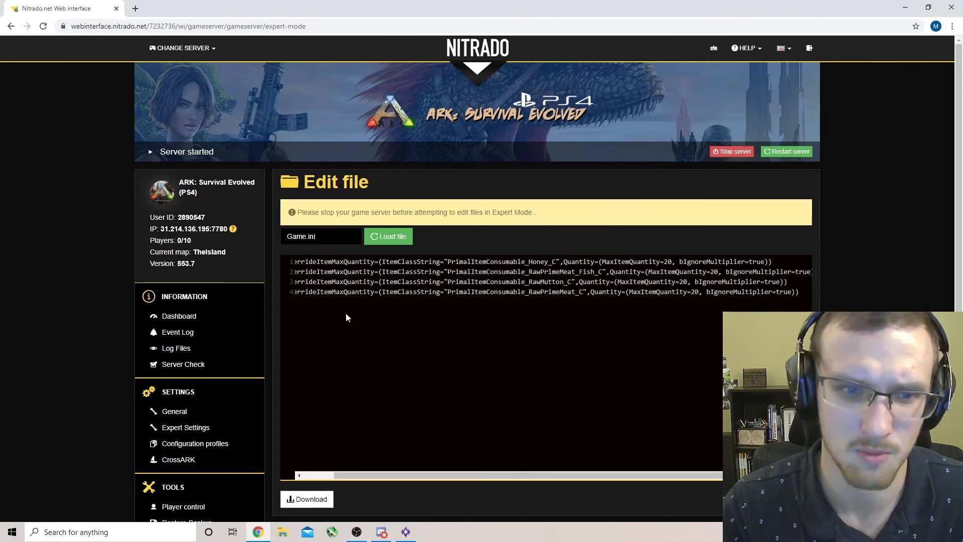
key(Return)
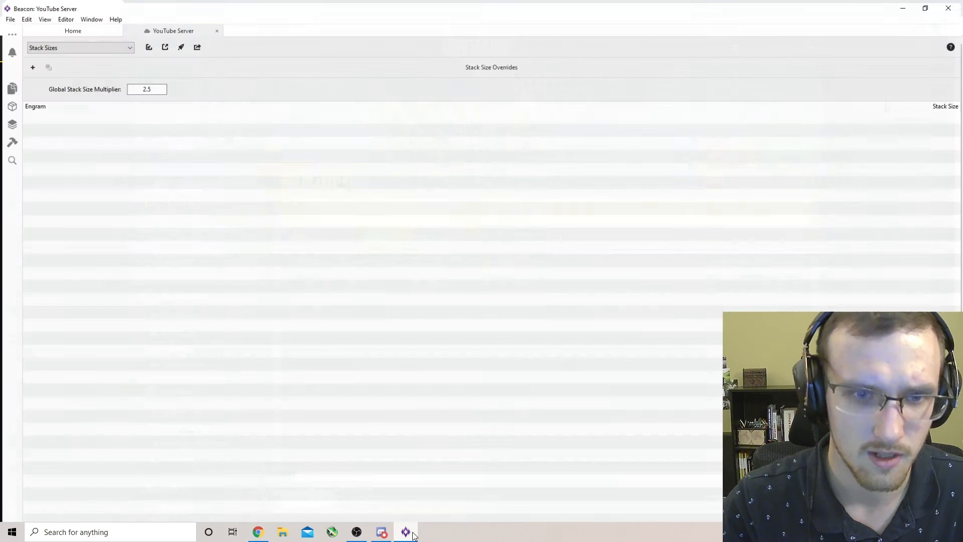
Switch to Beacon, export the document, copy the full Game.ini content for The Island and close the export
click(406, 532)
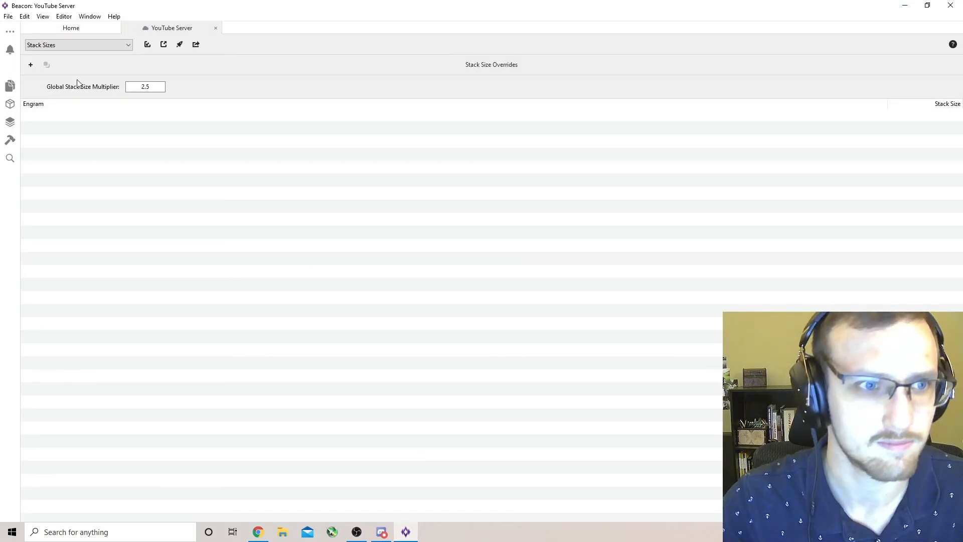
click(8, 17)
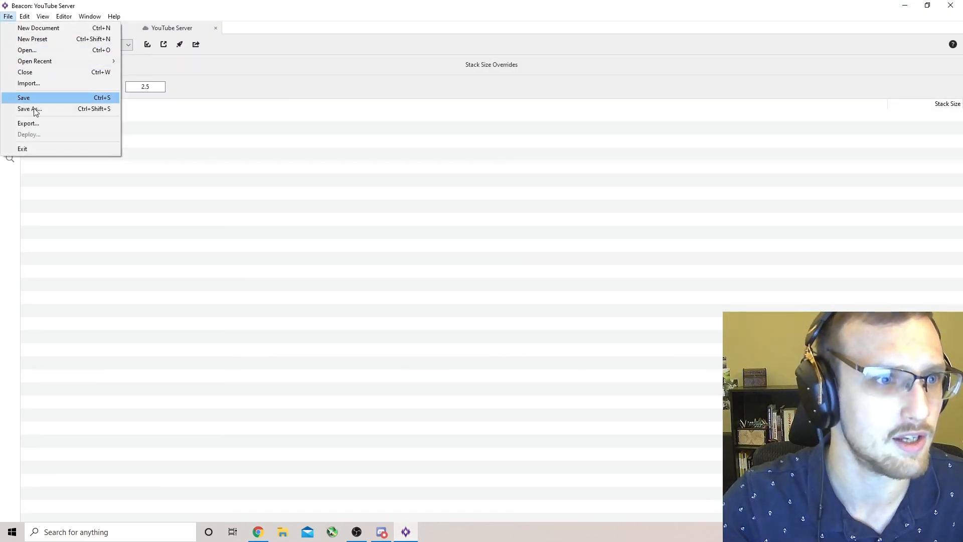
click(41, 125)
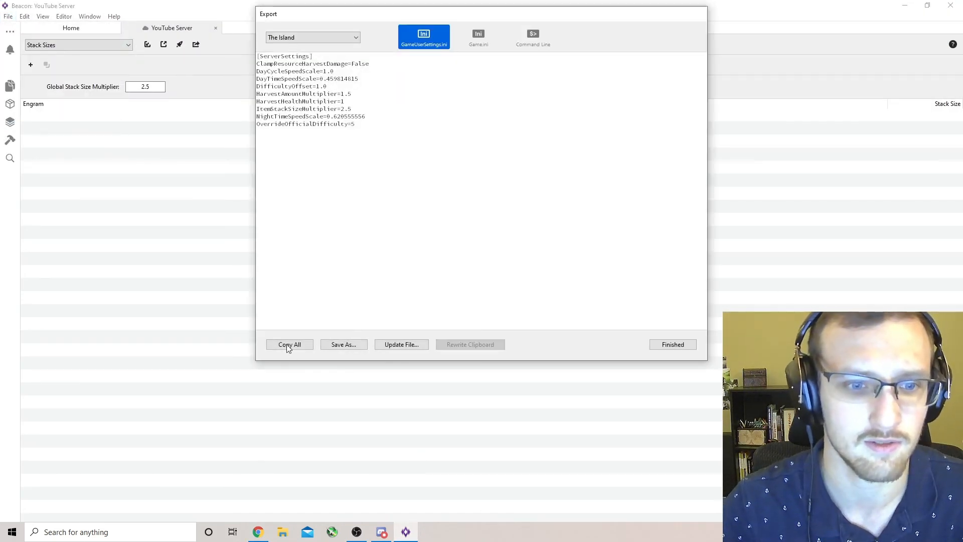
click(289, 345)
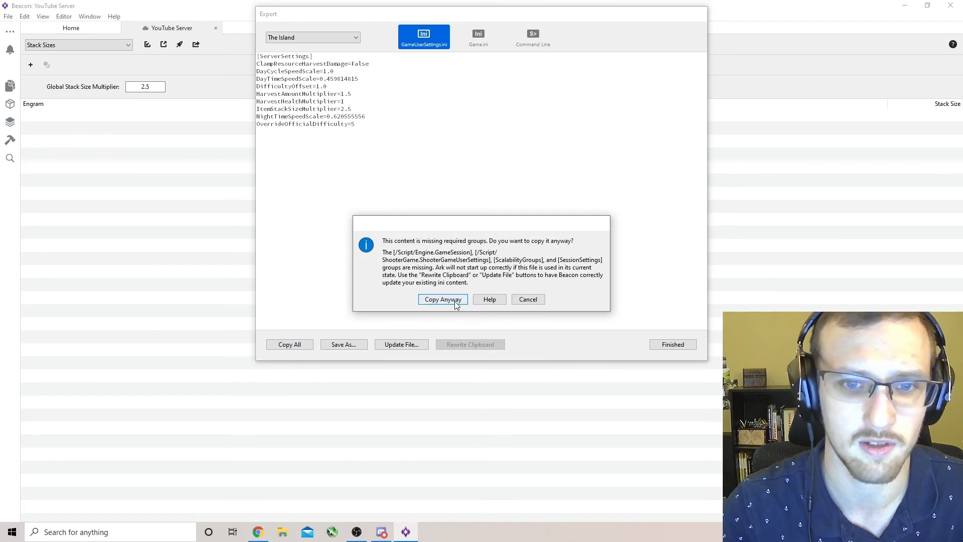
click(443, 300)
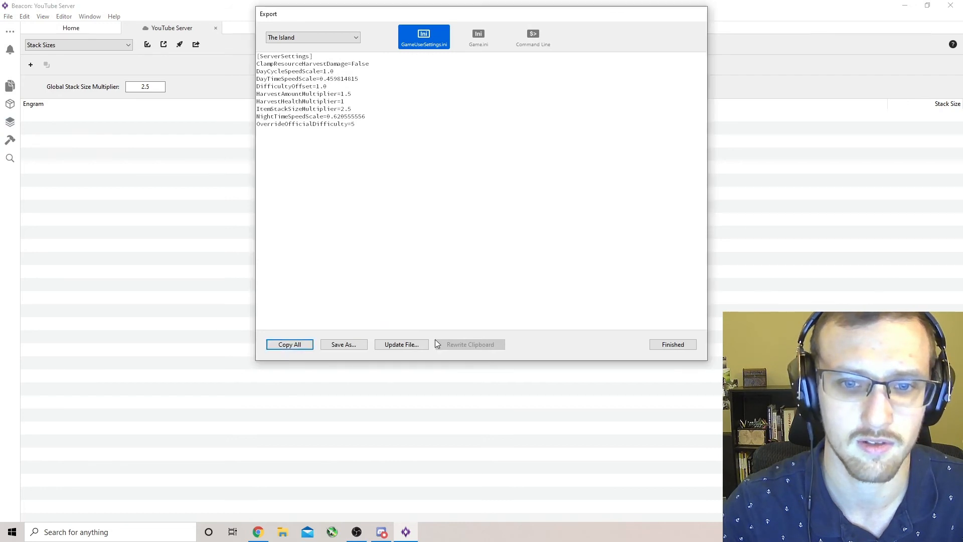
click(478, 38)
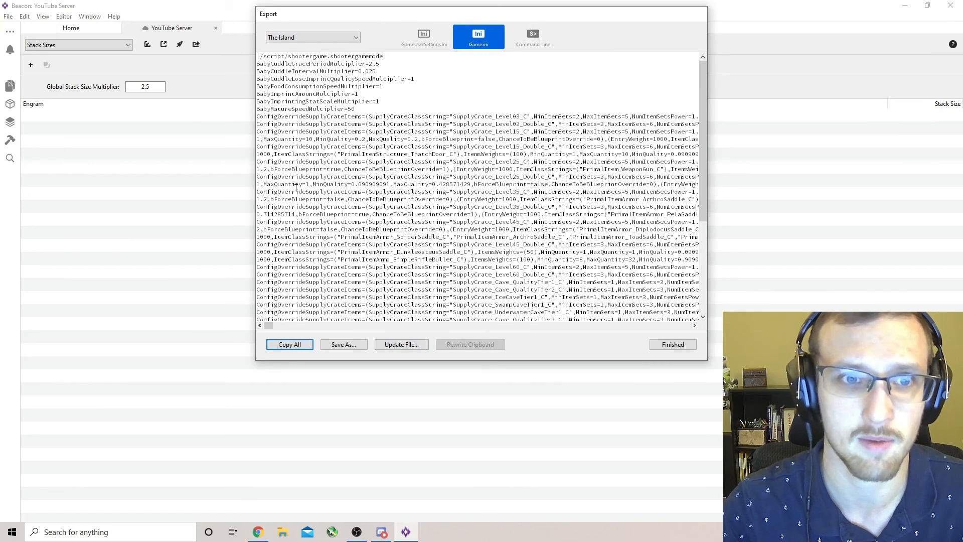
click(295, 344)
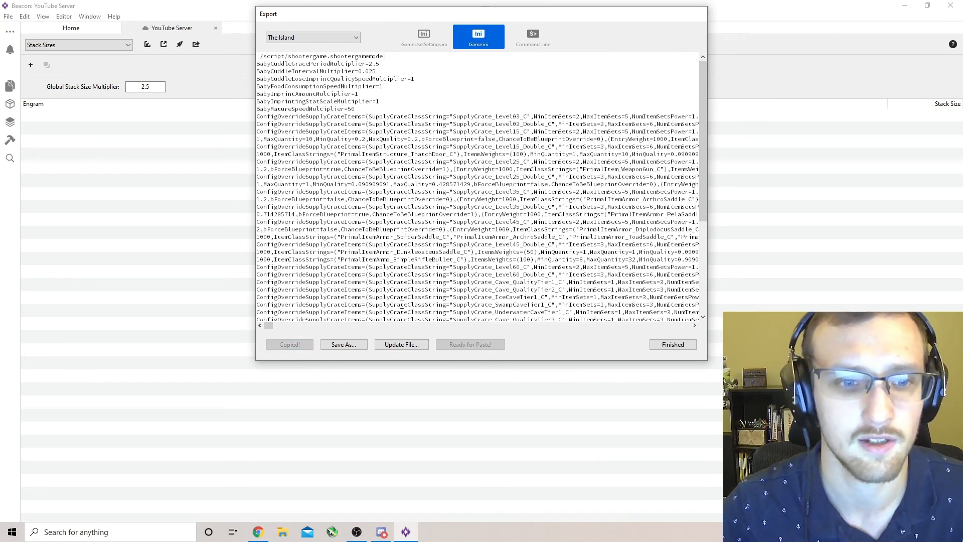
click(673, 346)
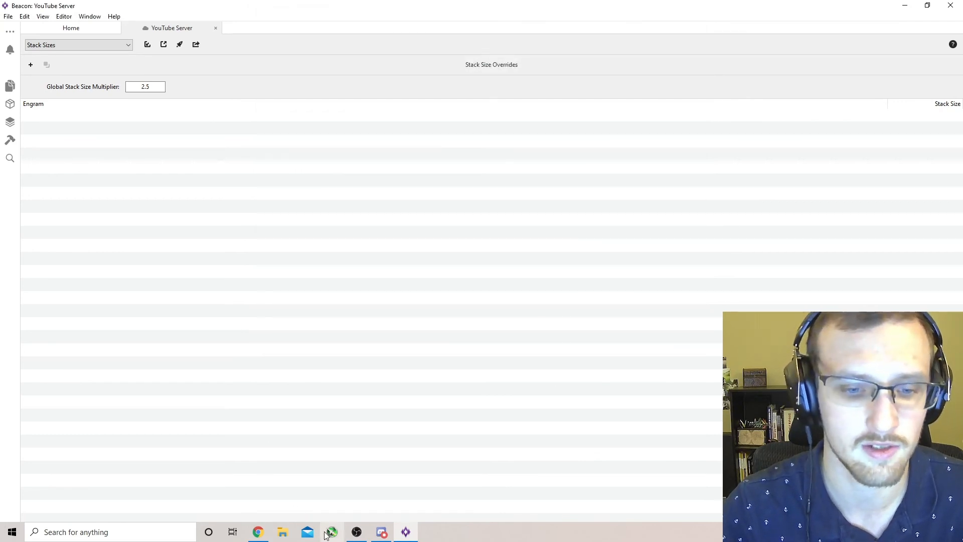
Switch back to Nitrado in Chrome and paste the copied Game.ini content below the four item quantity overrides
click(258, 532)
right_click(297, 303)
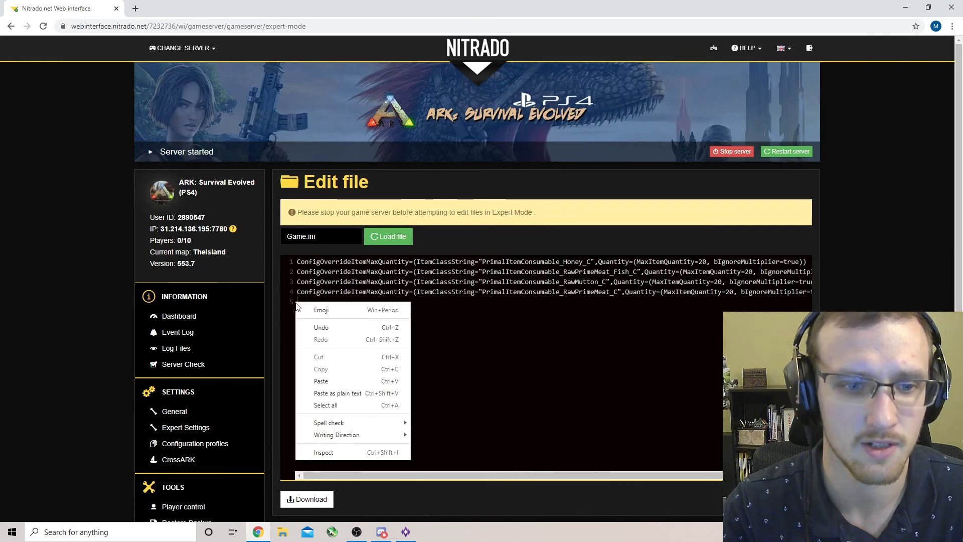
click(320, 381)
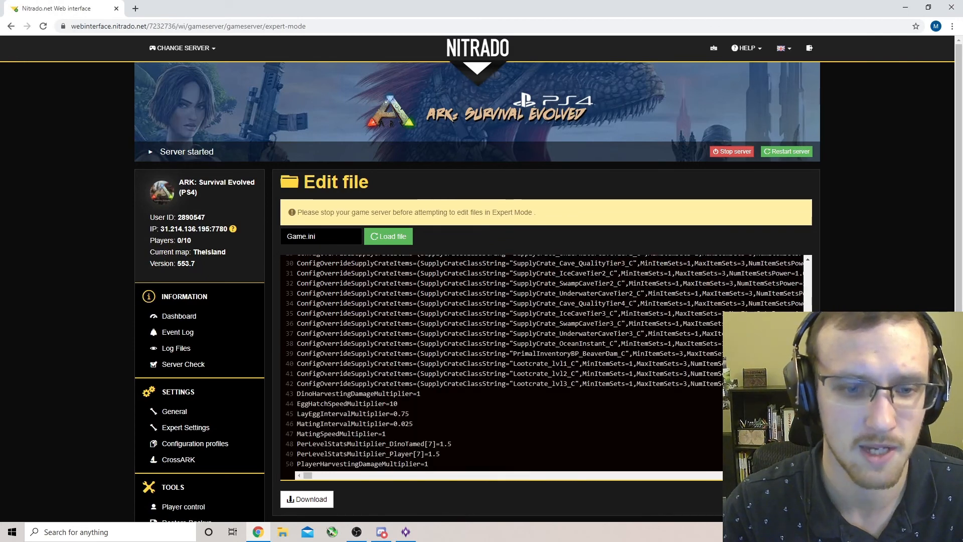
scroll(460, 426, down, 4)
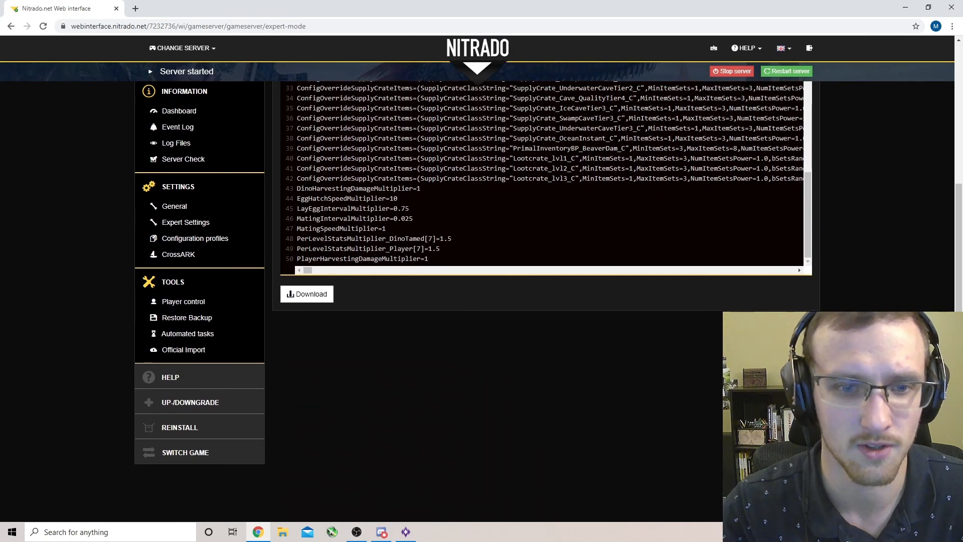
scroll(477, 270, up, 3)
scroll(550, 311, up, 6)
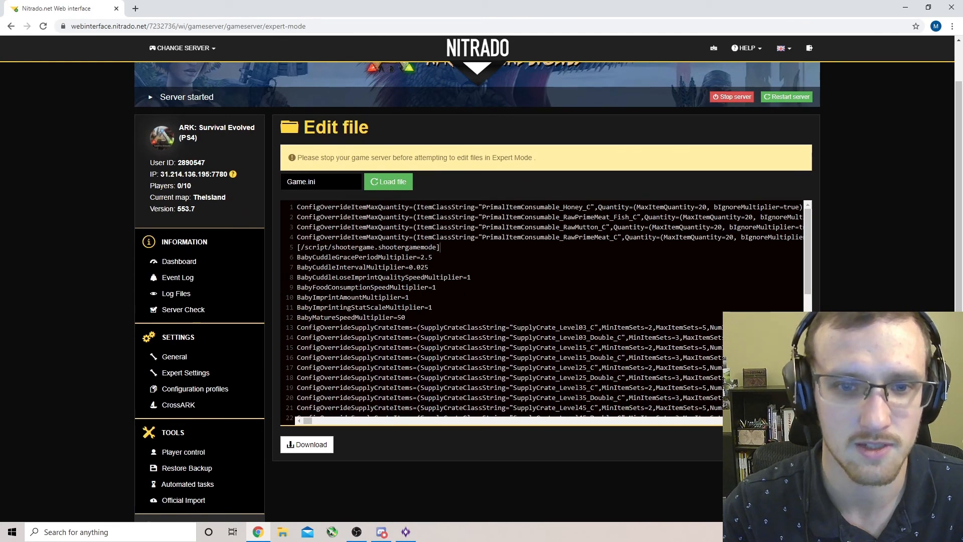
Delete the [/script/shootergame.shootergamemode] header and its leftover empty line from the pasted content
drag(440, 247, 297, 247)
key(BackSpace)
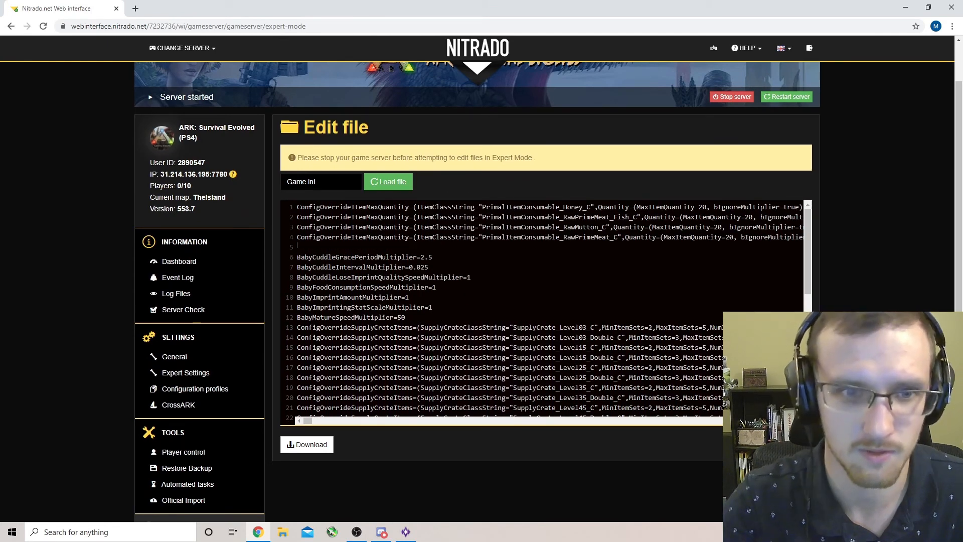
key(BackSpace)
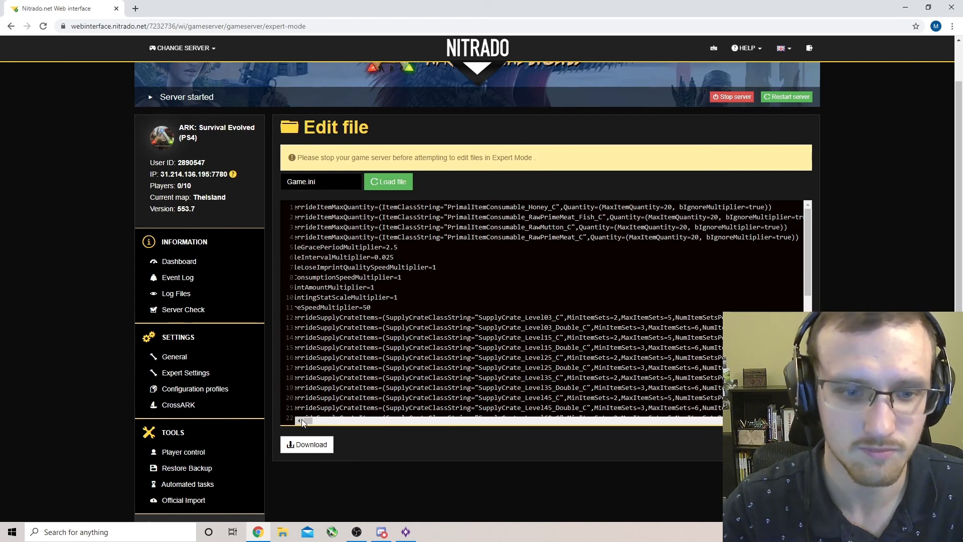
drag(308, 421, 298, 421)
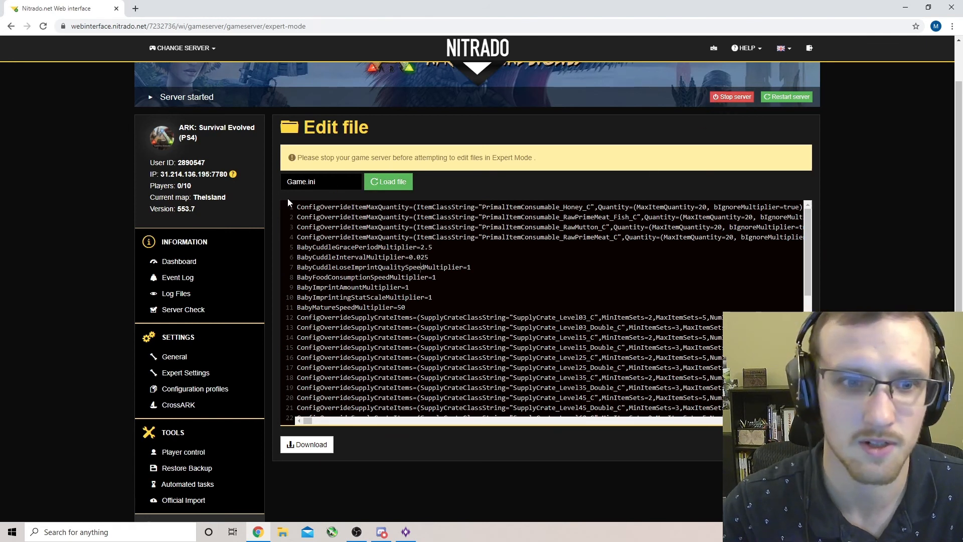
Stop the game server and save the changes made to Game.ini
drag(297, 206, 294, 240)
scroll(376, 333, down, 4)
scroll(416, 410, down, 2)
scroll(262, 303, up, 2)
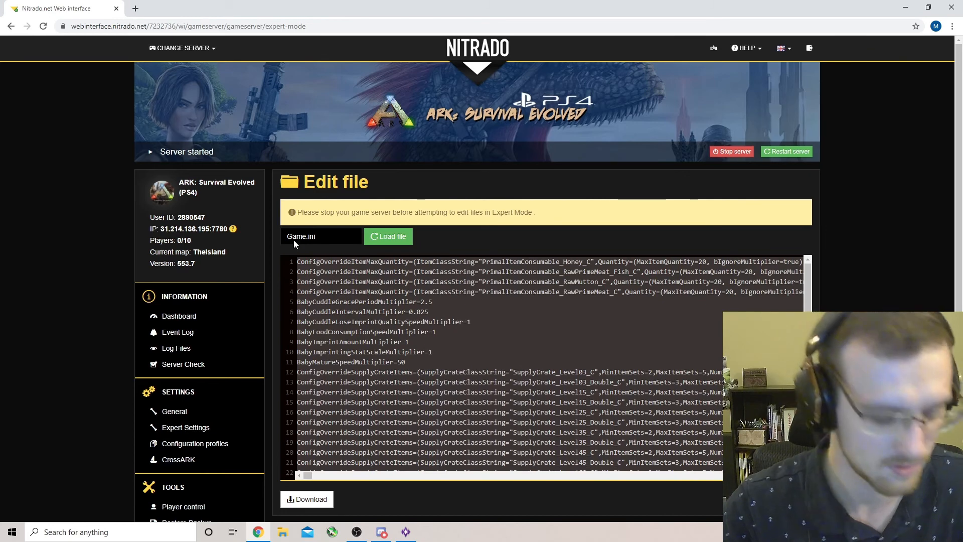
click(724, 155)
click(606, 182)
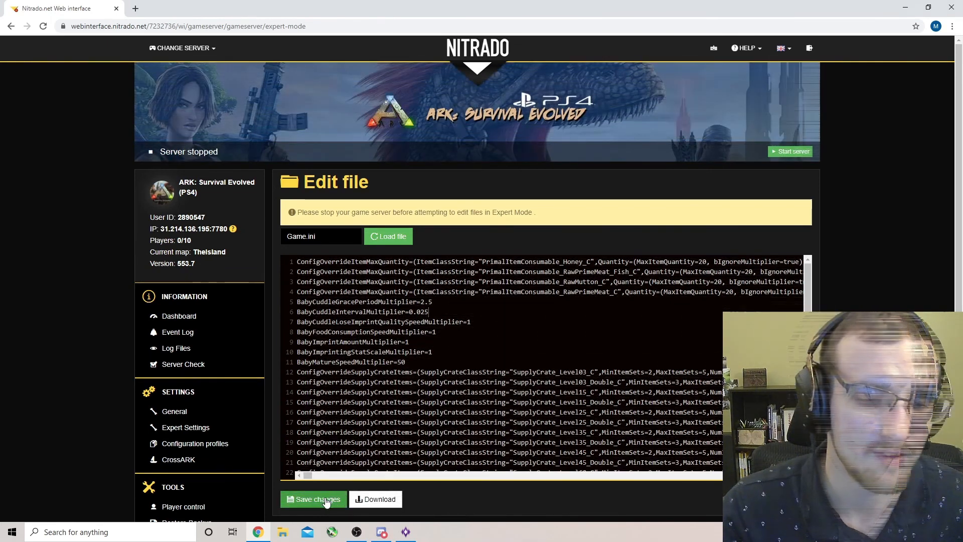
click(327, 500)
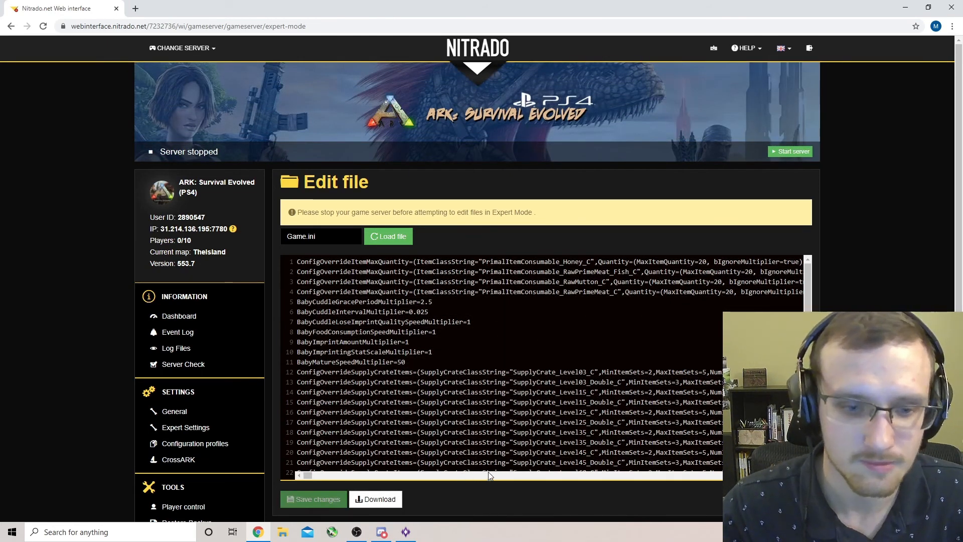
scroll(738, 484, down, 1)
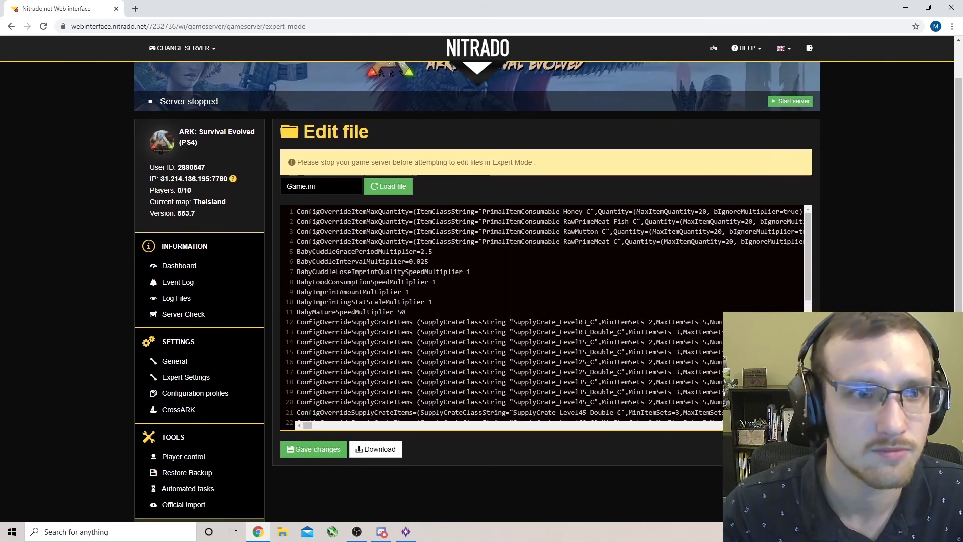
click(326, 450)
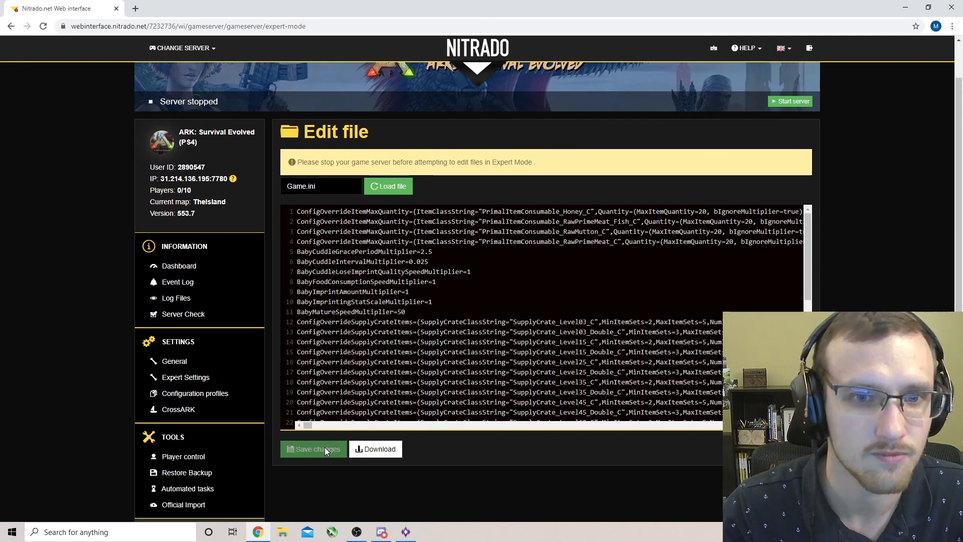
click(315, 448)
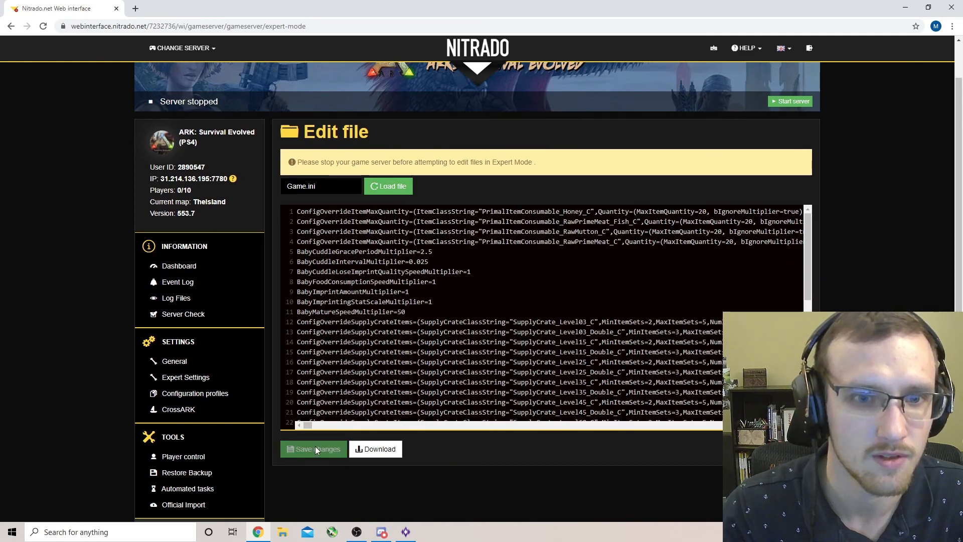
Reload Game.ini in the file editor and check that the saved overrides and multipliers are present
click(341, 189)
click(301, 216)
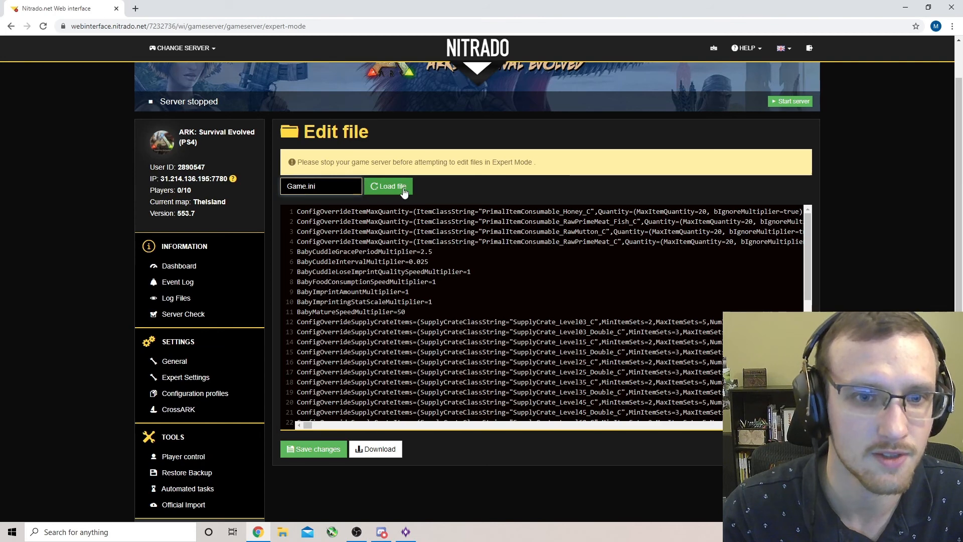
click(402, 190)
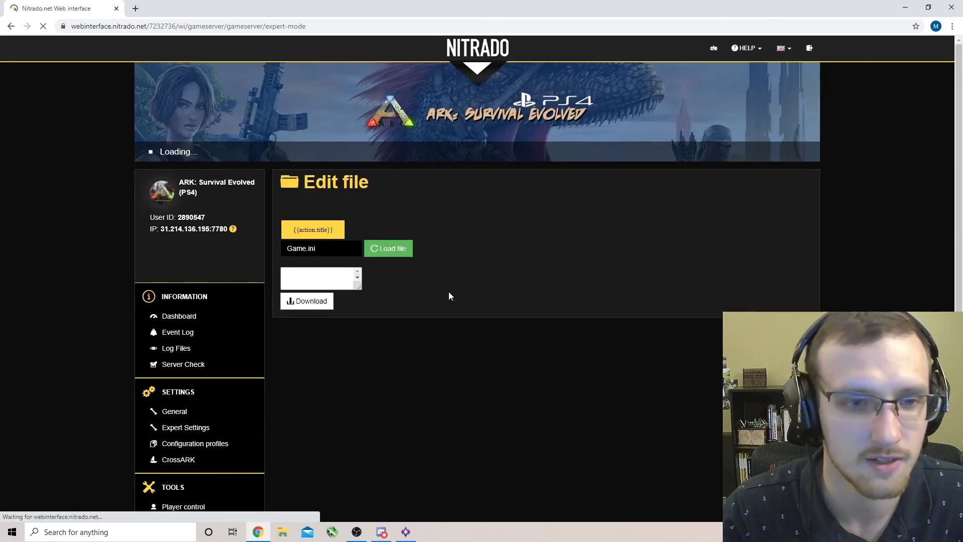
scroll(502, 334, down, 6)
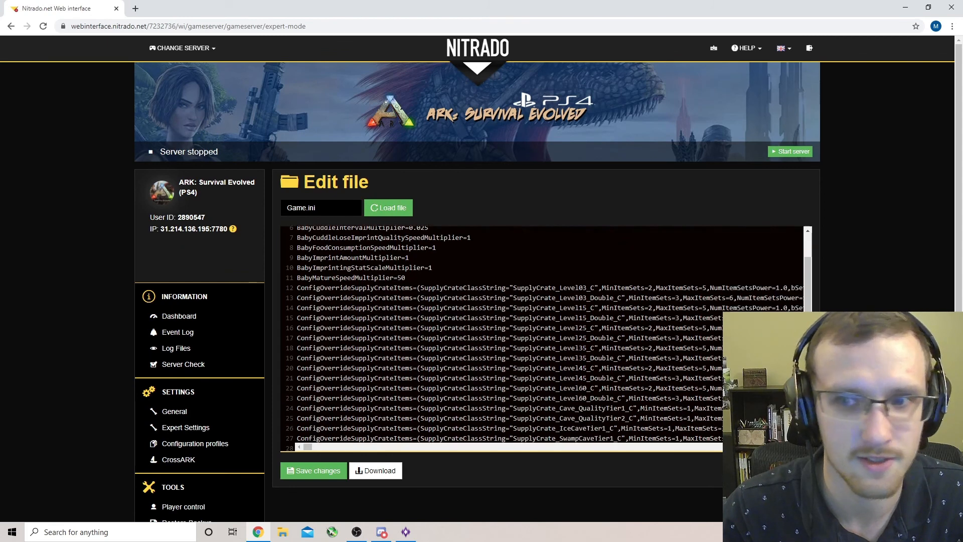
scroll(502, 333, up, 6)
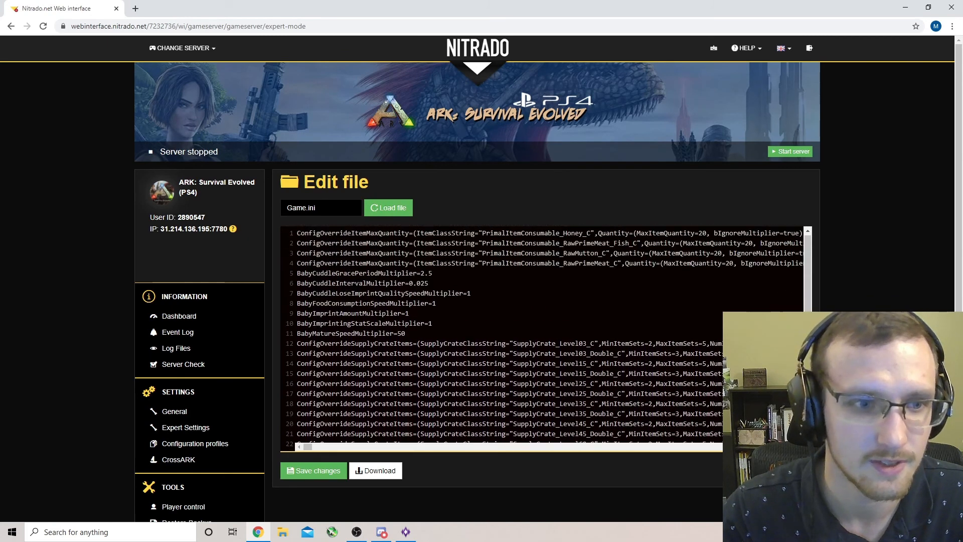
click(171, 412)
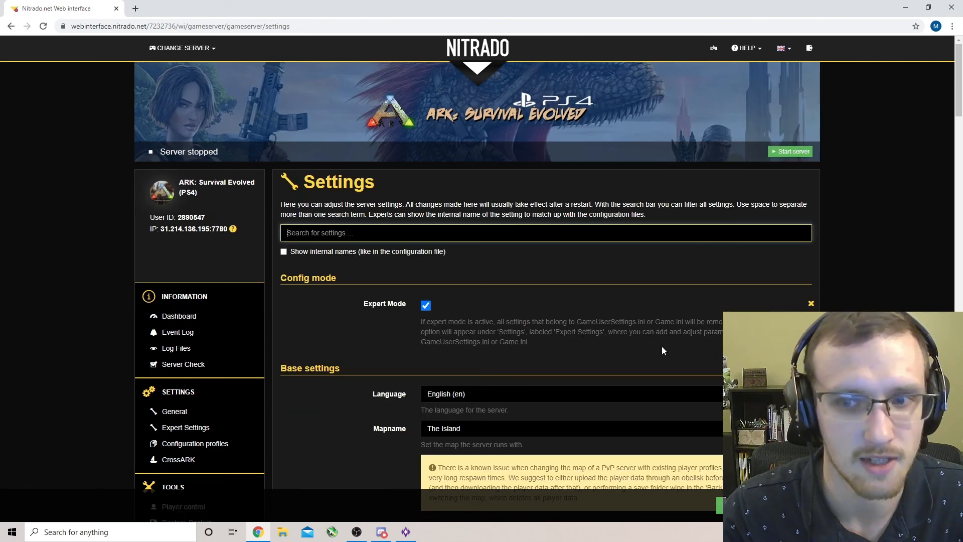
scroll(657, 348, down, 4)
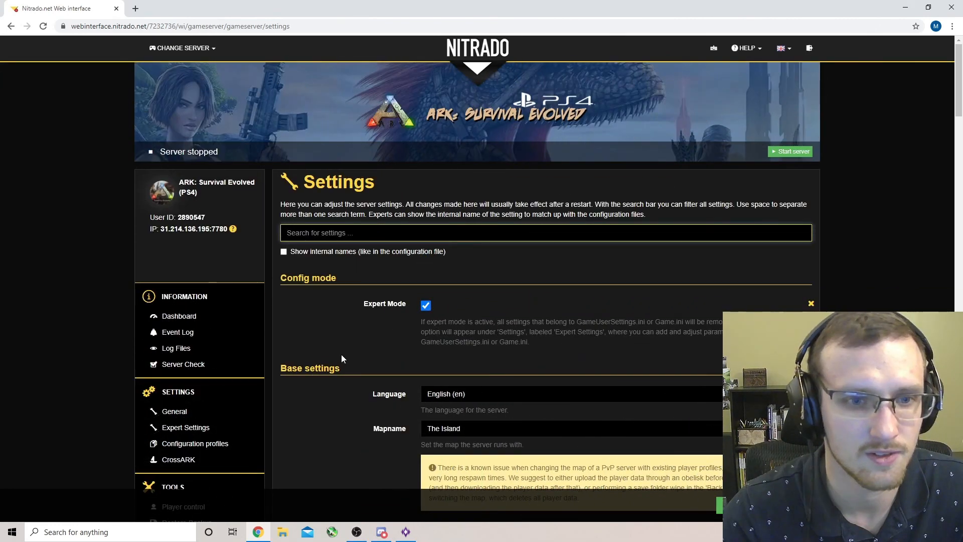
scroll(341, 355, down, 2)
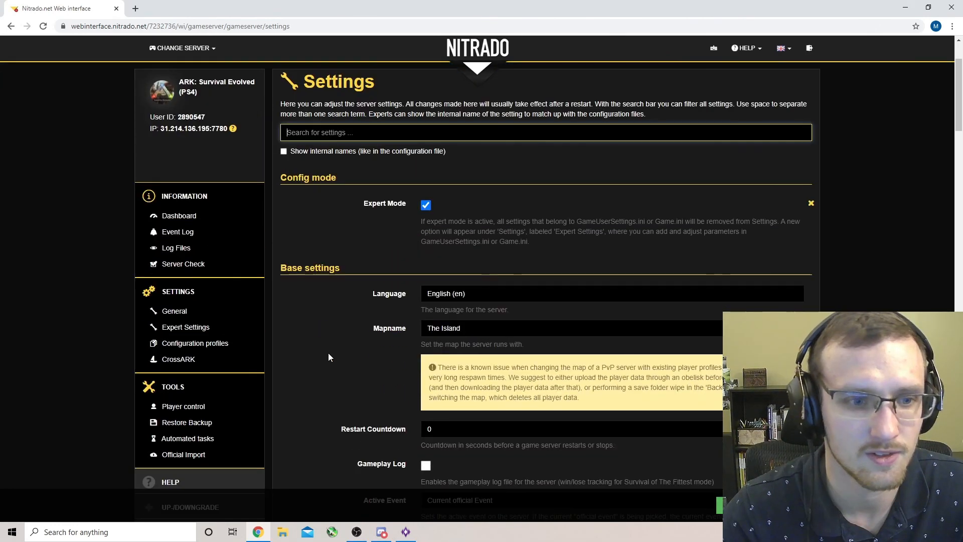
Return to the Expert Settings file editor, load Game.ini and select its entire content
click(180, 327)
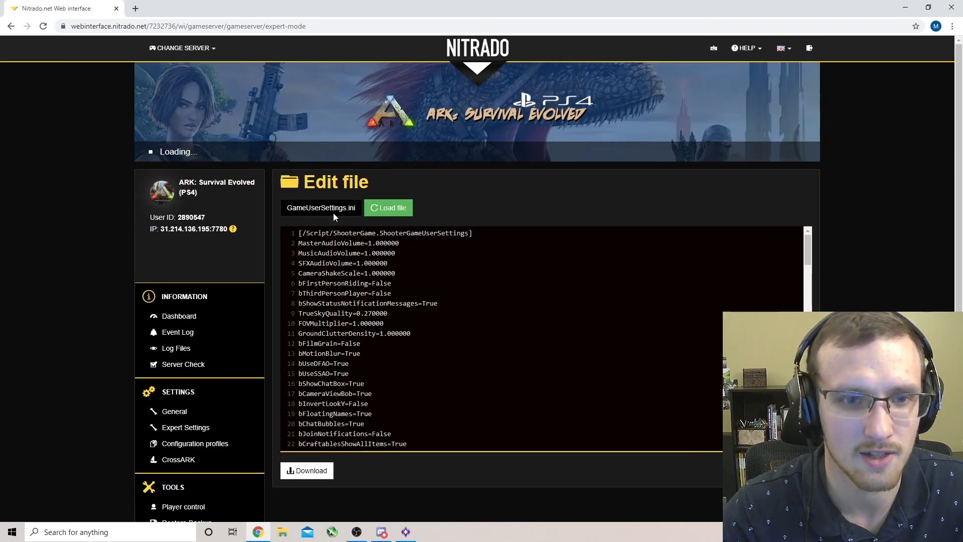
click(333, 213)
click(327, 239)
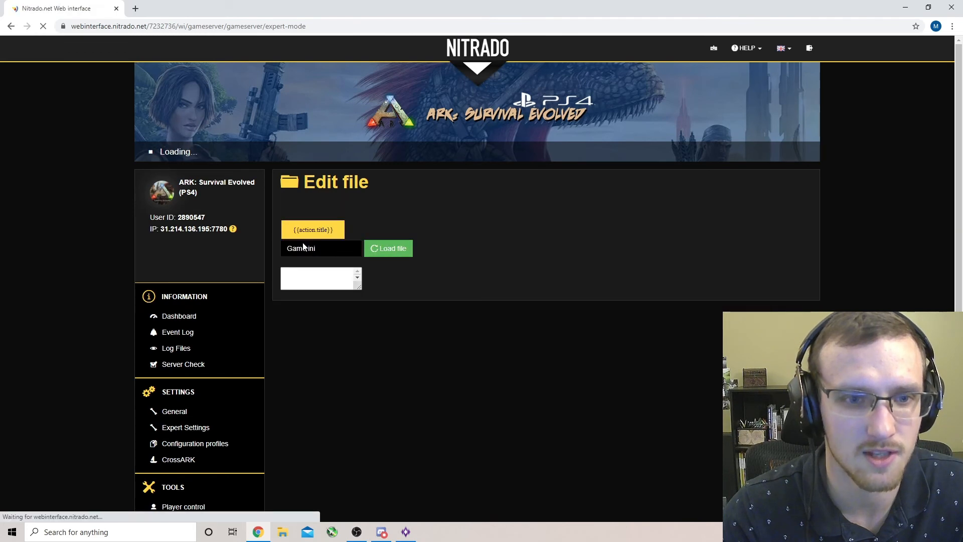
drag(297, 233, 456, 243)
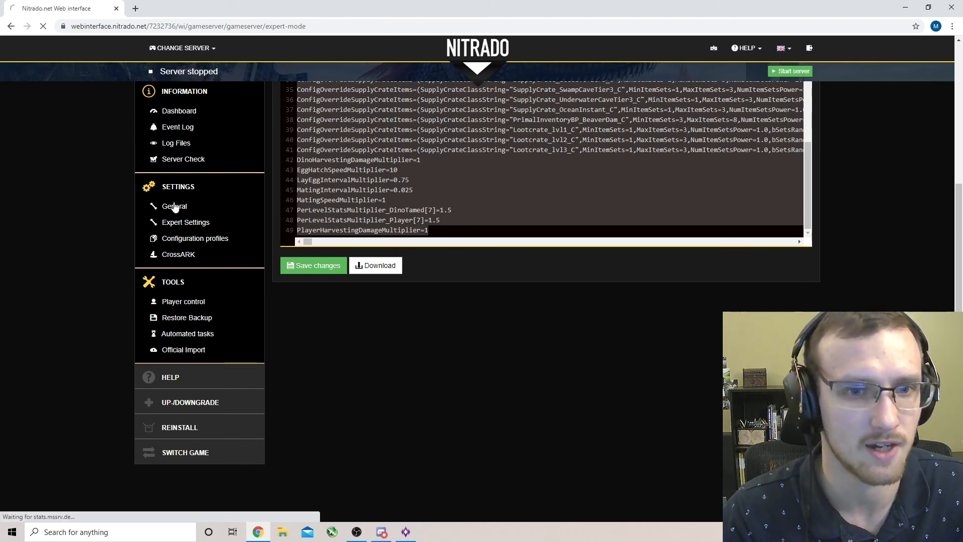
Go to the General settings and disable Expert Mode, accepting the loss of currently set values
click(256, 207)
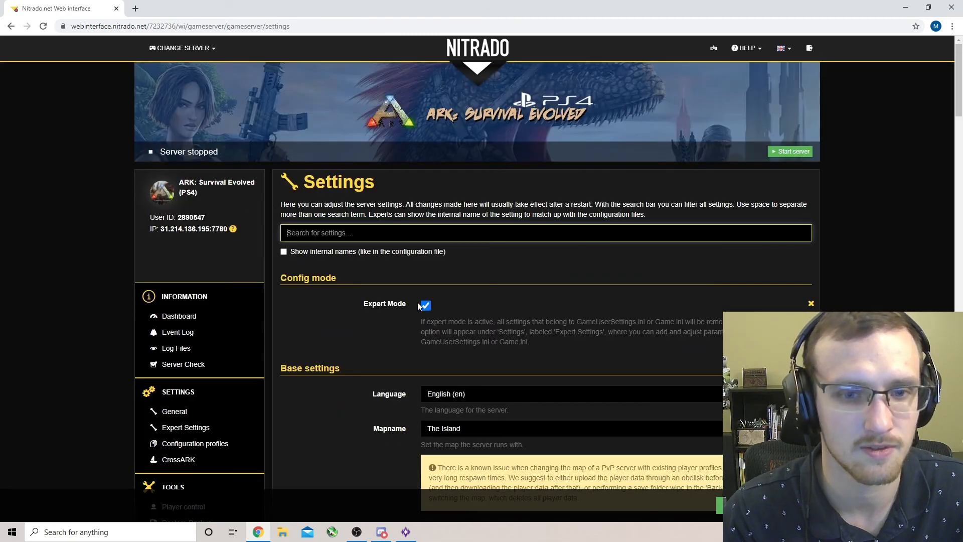
click(425, 305)
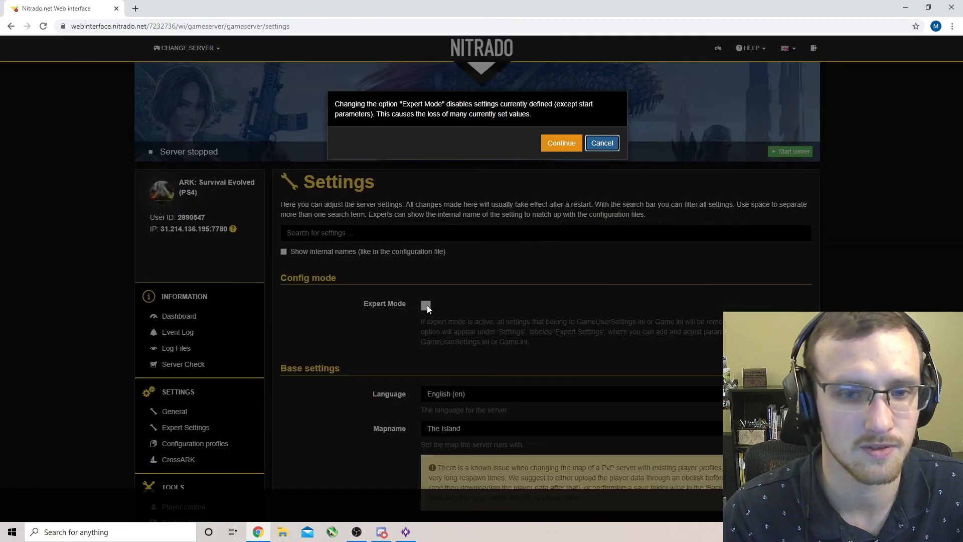
click(558, 143)
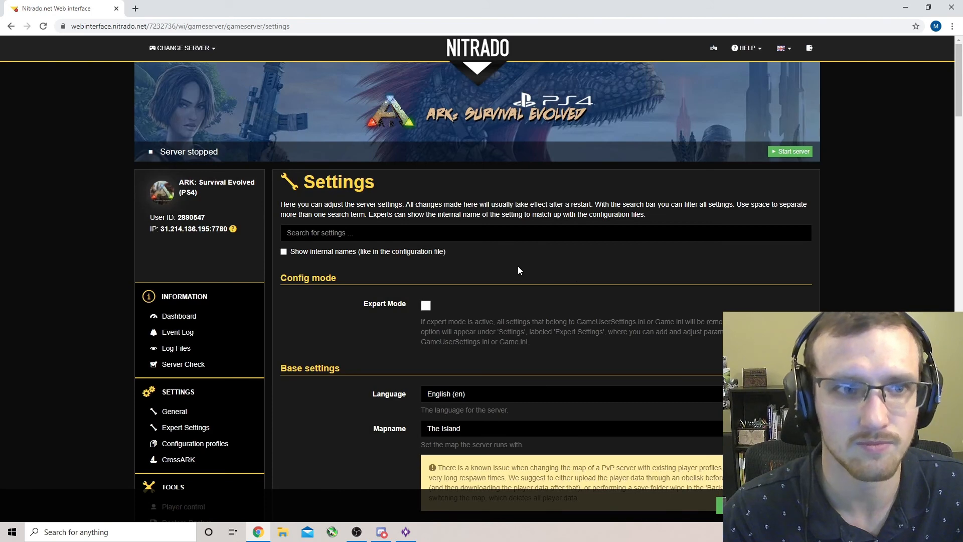
Turn on Enable Crosshair in the Gameplay section of the general settings
scroll(529, 325, down, 1)
scroll(528, 325, down, 5)
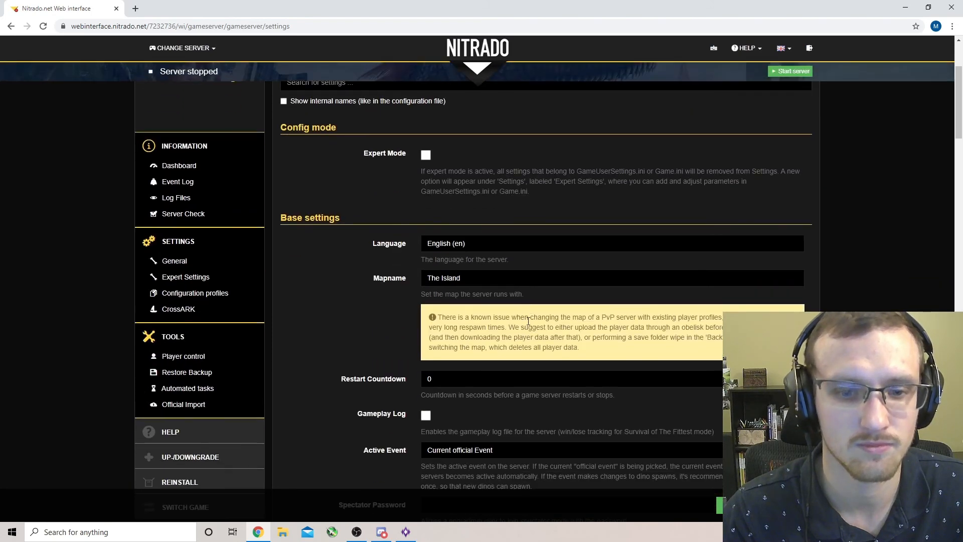
scroll(524, 326, down, 12)
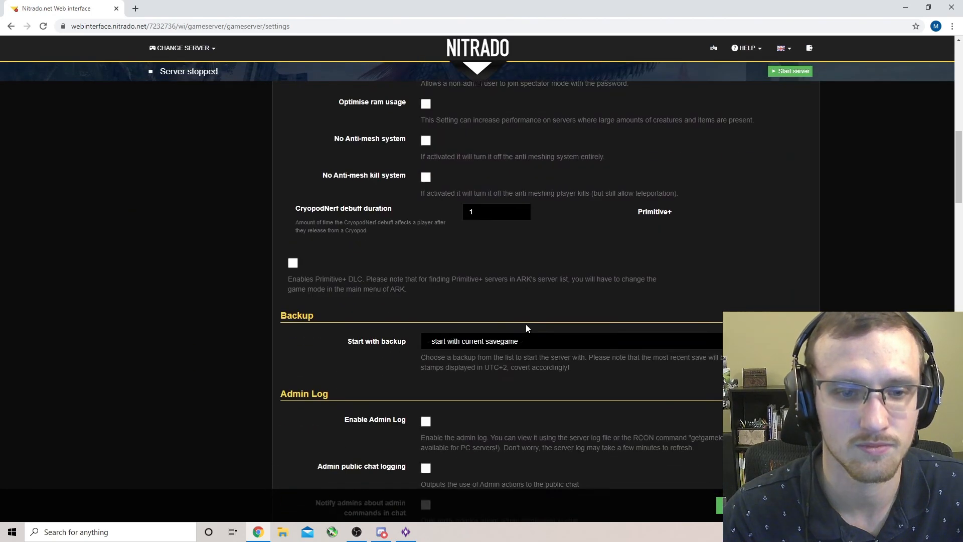
scroll(520, 331, down, 10)
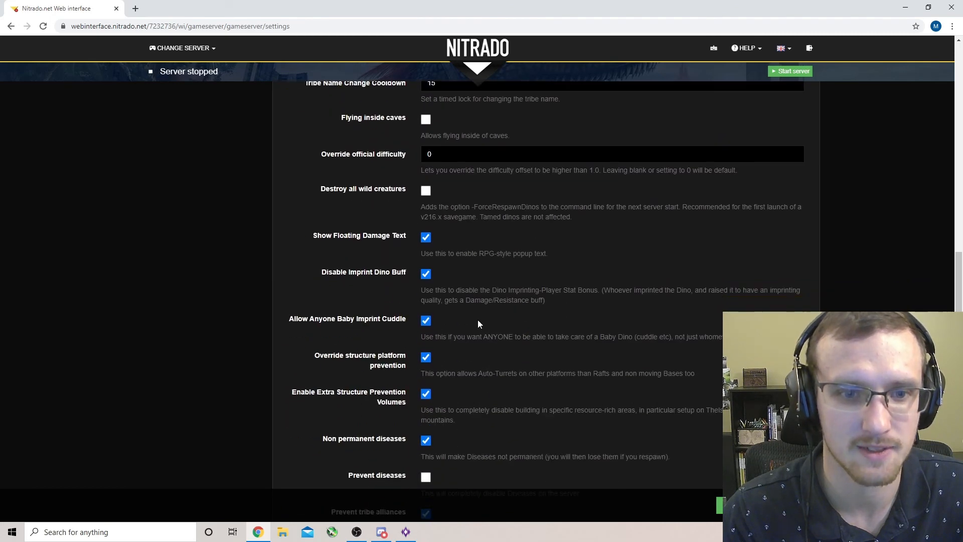
scroll(478, 324, down, 6)
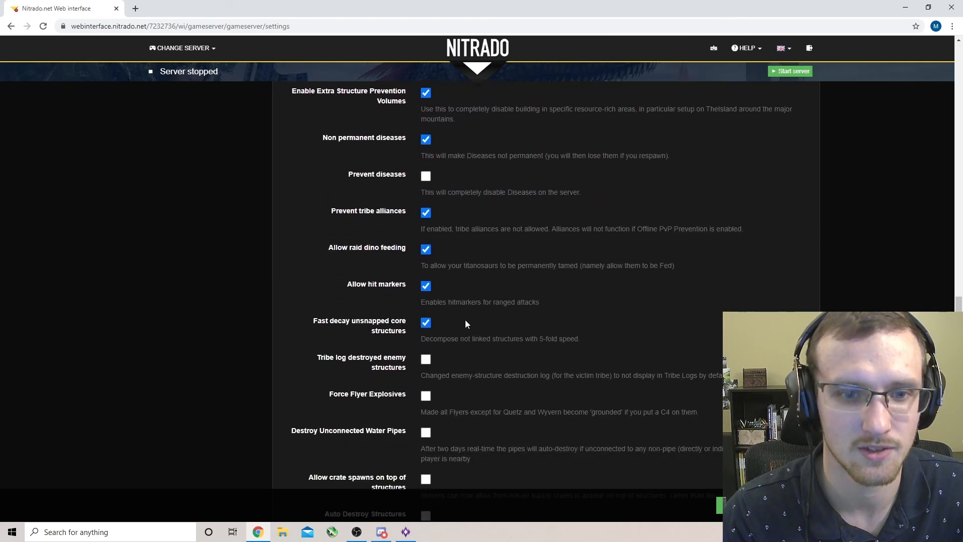
scroll(465, 321, down, 4)
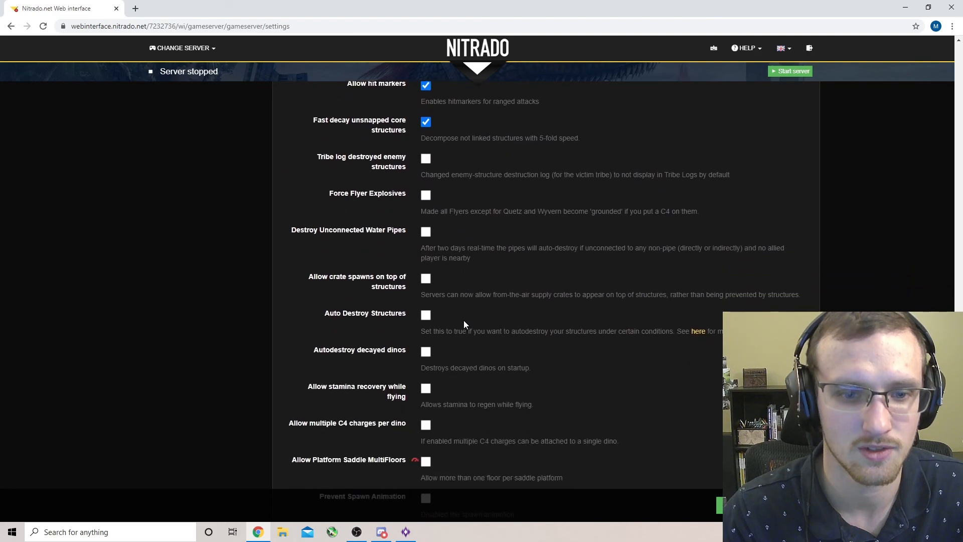
scroll(463, 320, down, 4)
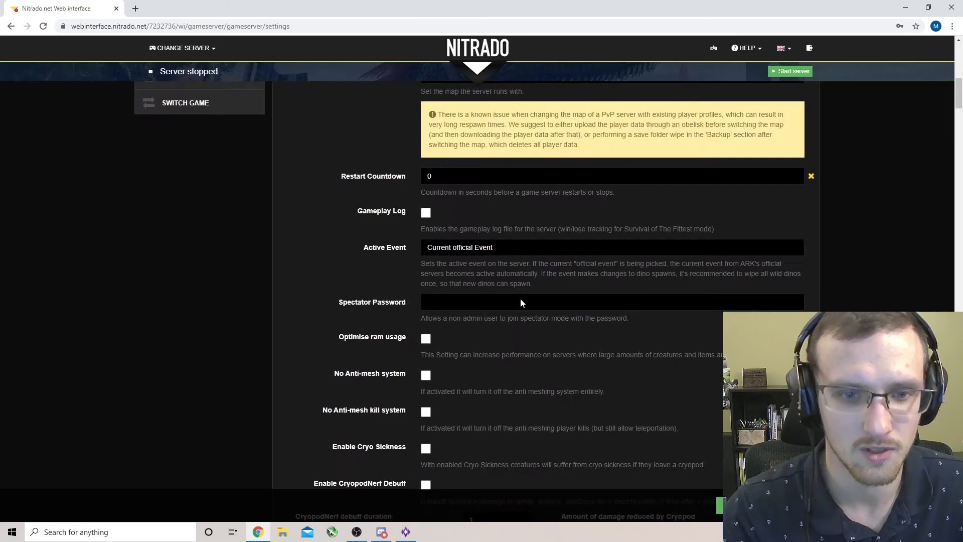
scroll(521, 300, down, 10)
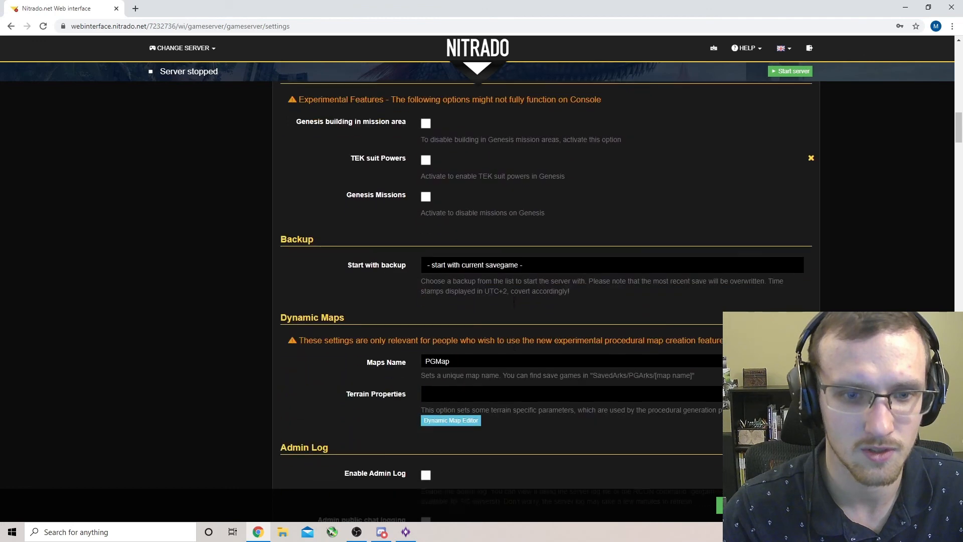
scroll(513, 302, down, 9)
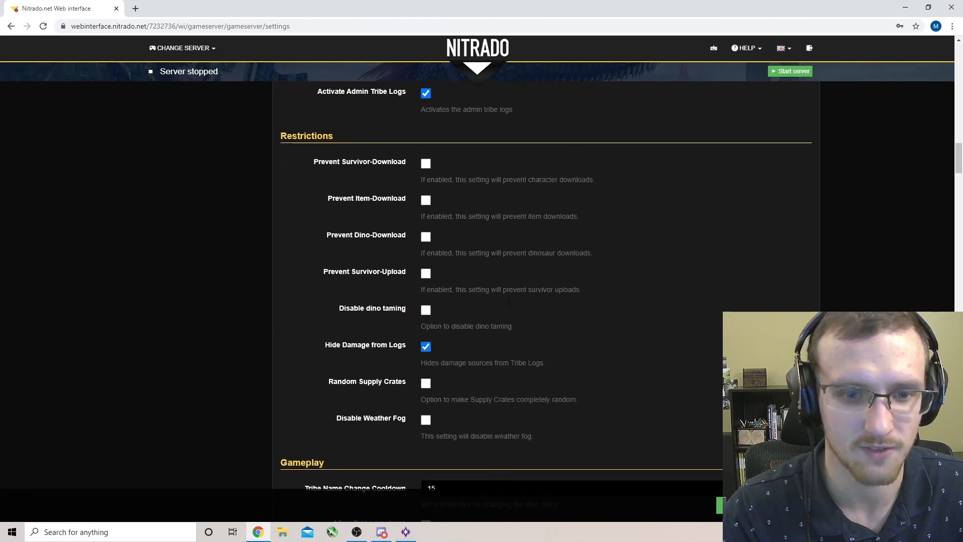
scroll(508, 303, down, 7)
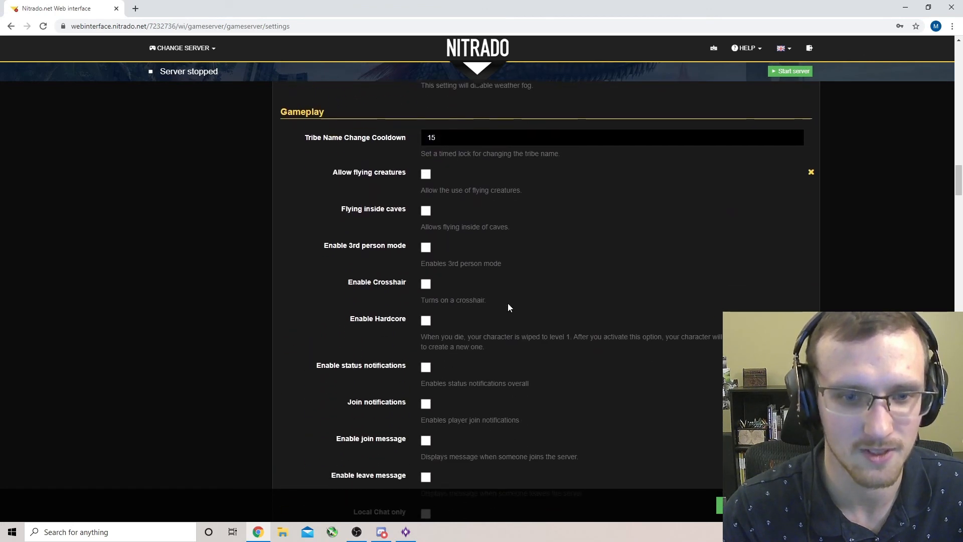
scroll(510, 302, down, 2)
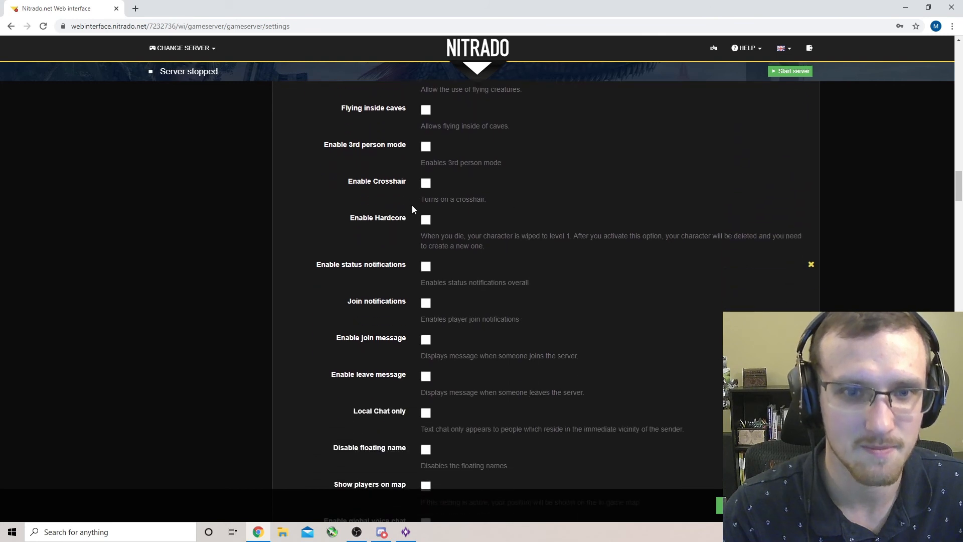
click(426, 183)
Turn on Show players on map in the Gameplay settings
scroll(516, 222, up, 2)
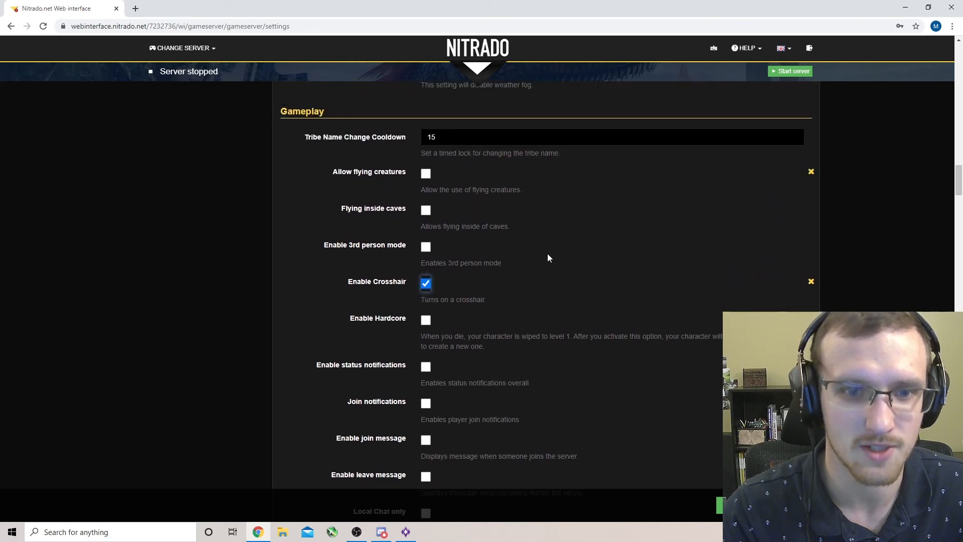
scroll(547, 258, down, 4)
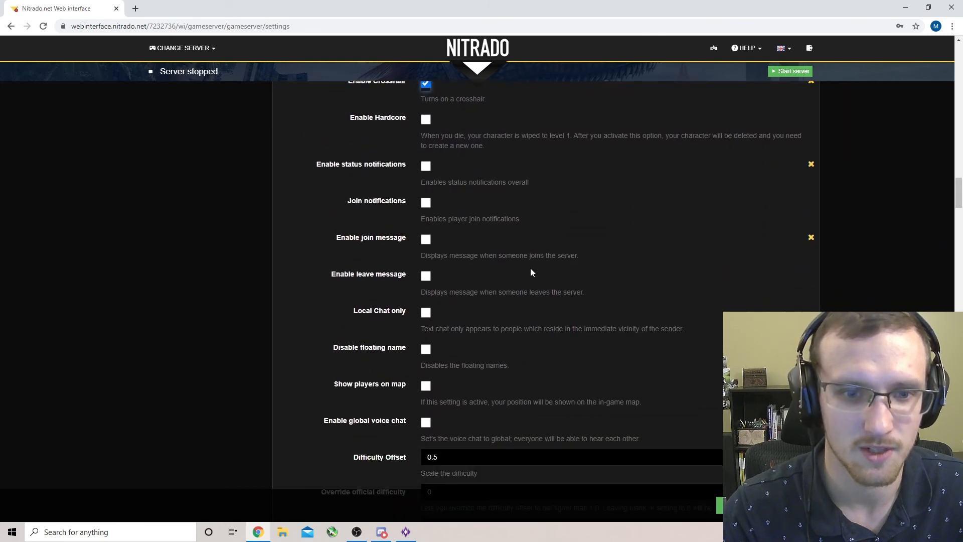
scroll(531, 272, down, 2)
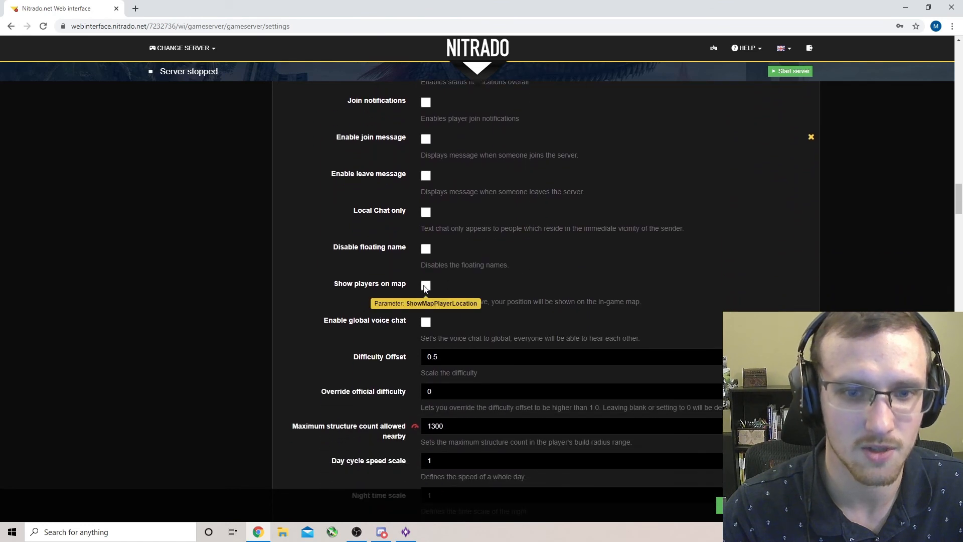
click(426, 285)
Enable Unlimited Respecs and Corpse Locator in the Gameplay settings
scroll(506, 308, down, 3)
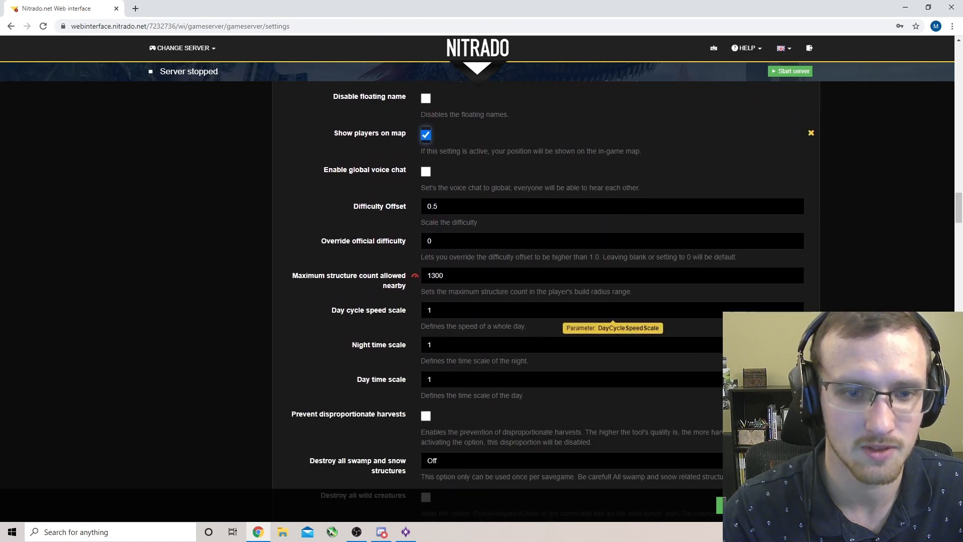
scroll(612, 321, down, 1)
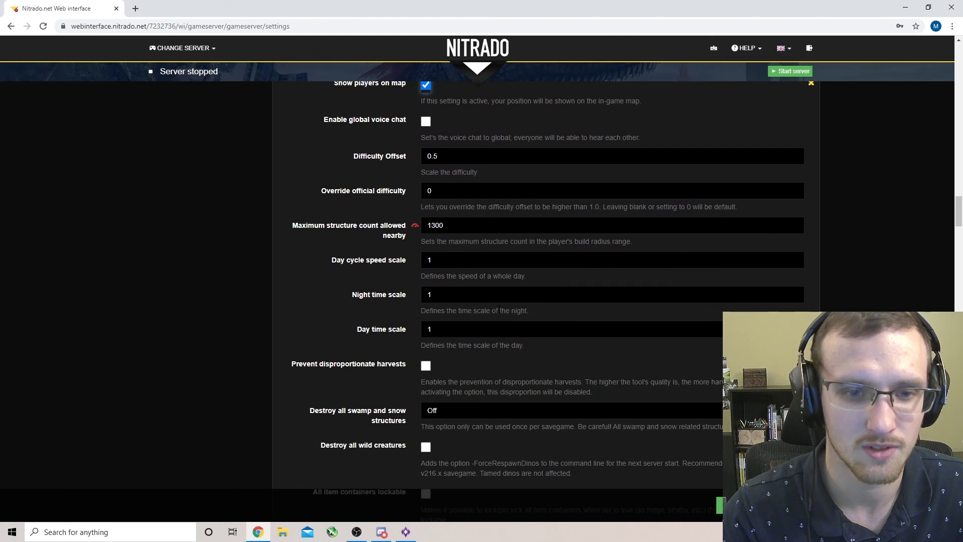
scroll(499, 311, down, 2)
scroll(499, 301, down, 1)
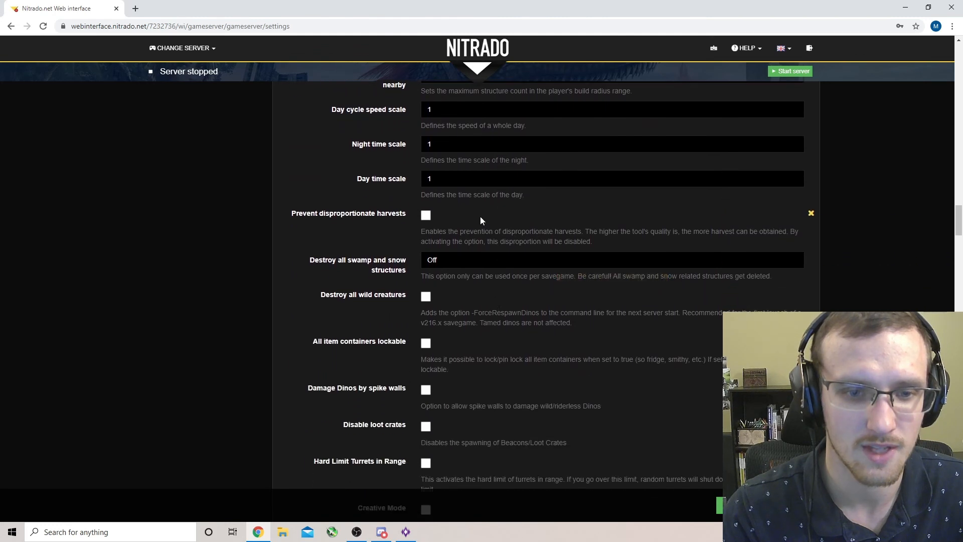
scroll(538, 299, down, 4)
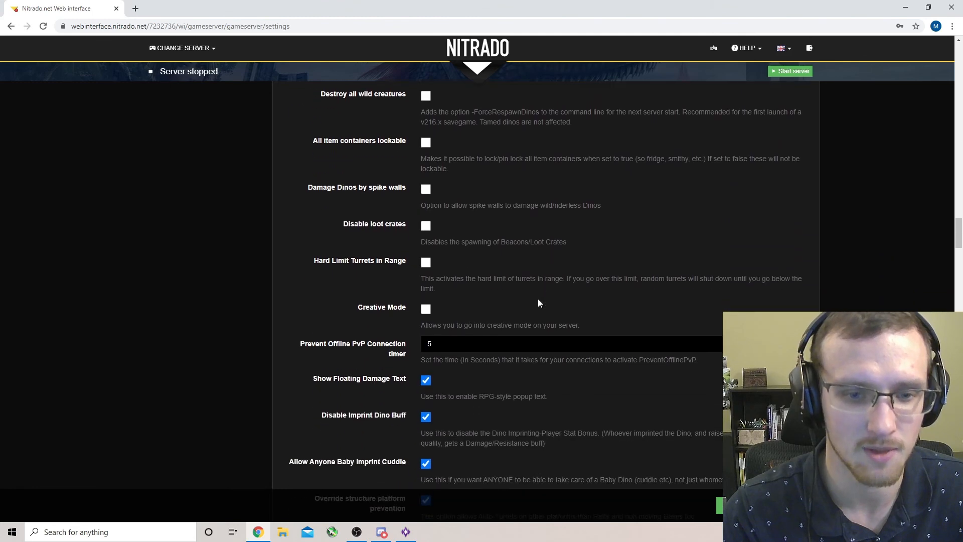
scroll(537, 302, down, 6)
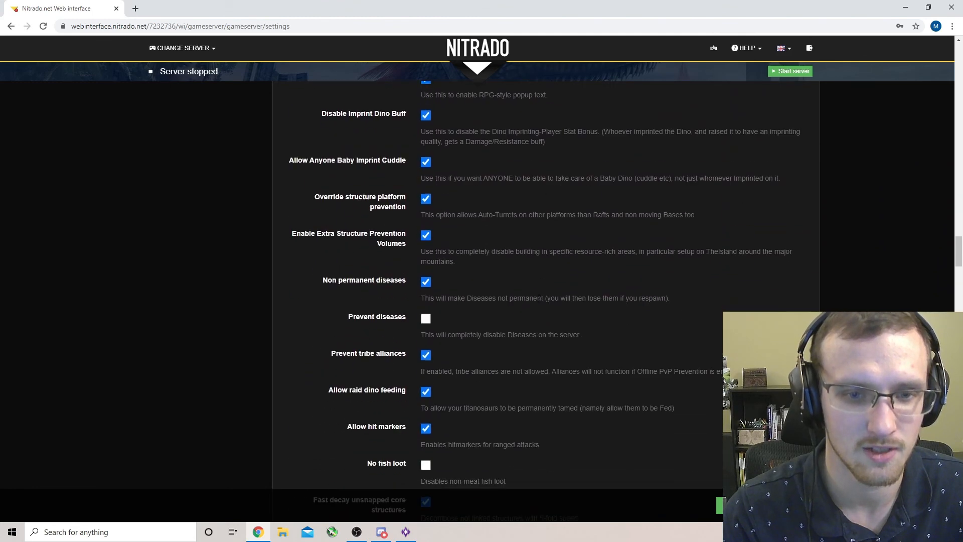
scroll(533, 300, down, 6)
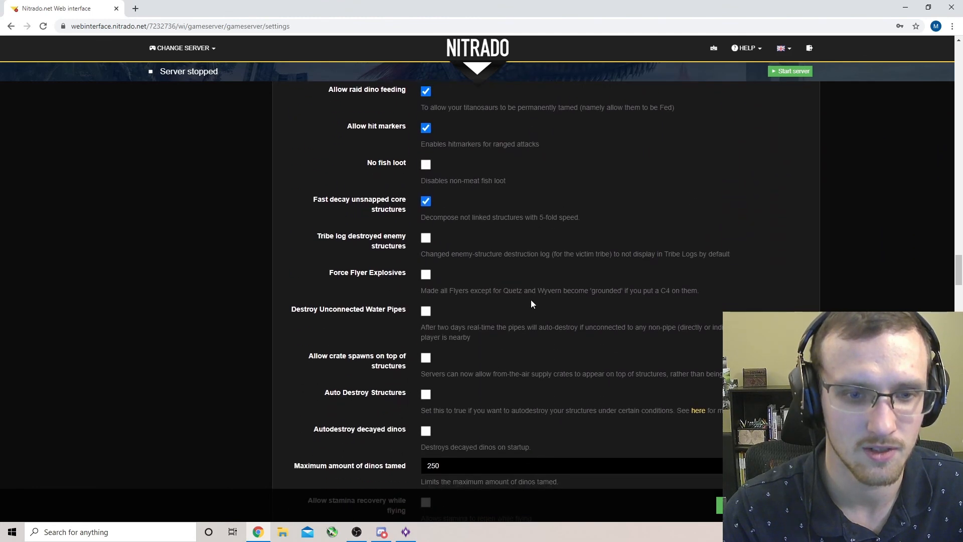
scroll(531, 300, down, 3)
scroll(531, 299, down, 2)
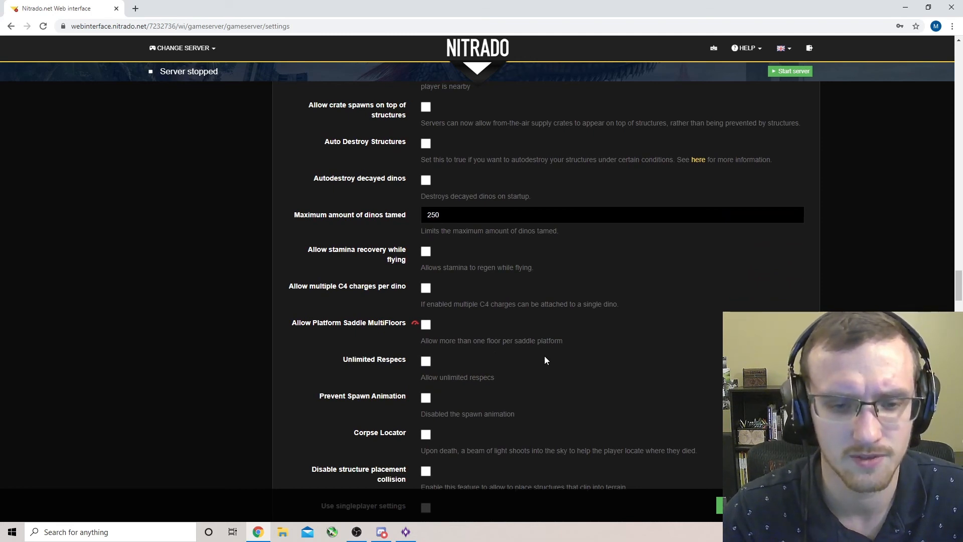
click(427, 362)
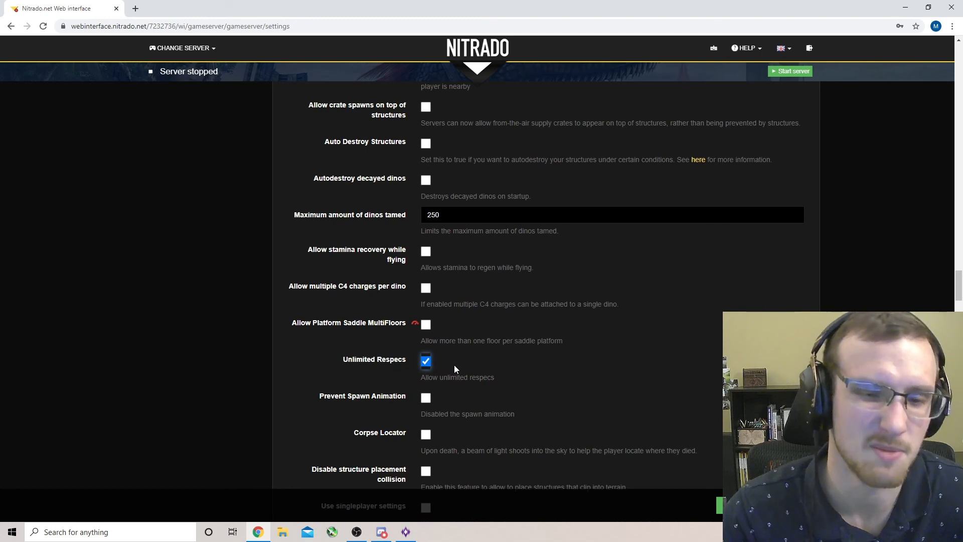
click(426, 434)
Review the remaining Gameplay, PvE, Multiplier and Baby Multipliers options in the general settings
scroll(490, 411, down, 2)
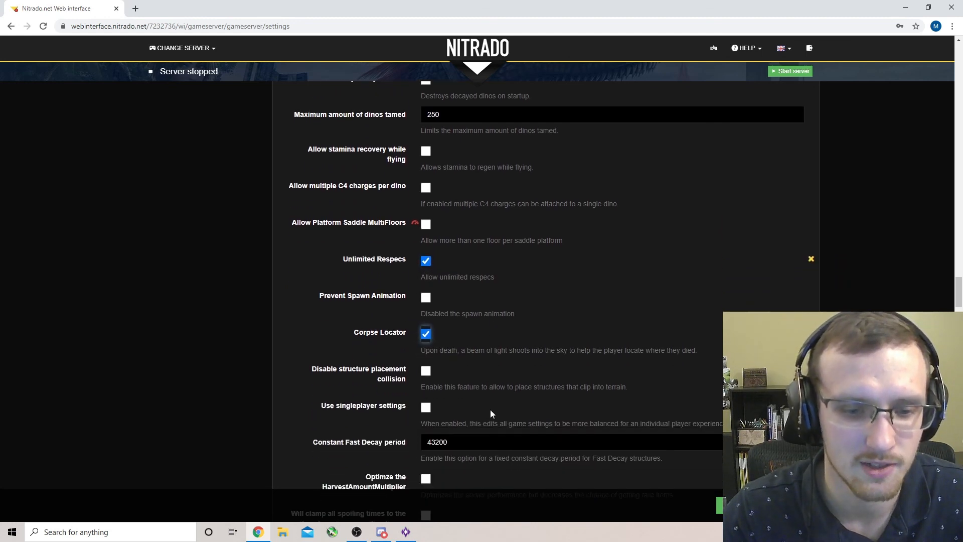
scroll(491, 412, down, 3)
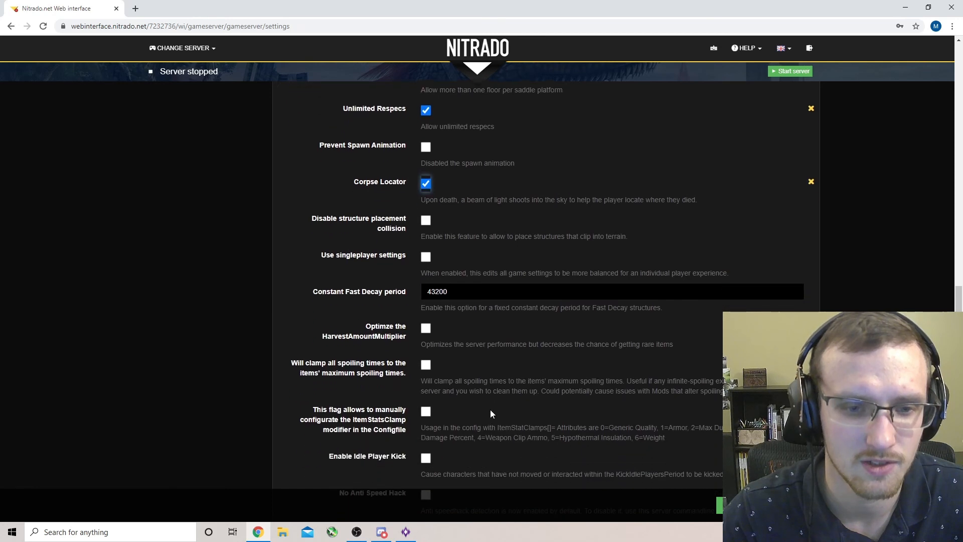
scroll(491, 410, down, 2)
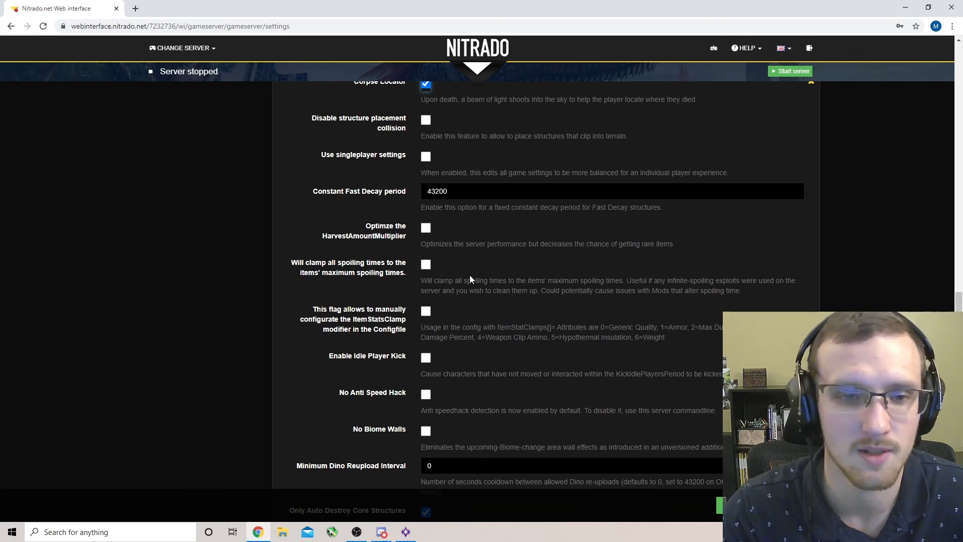
scroll(465, 277, down, 5)
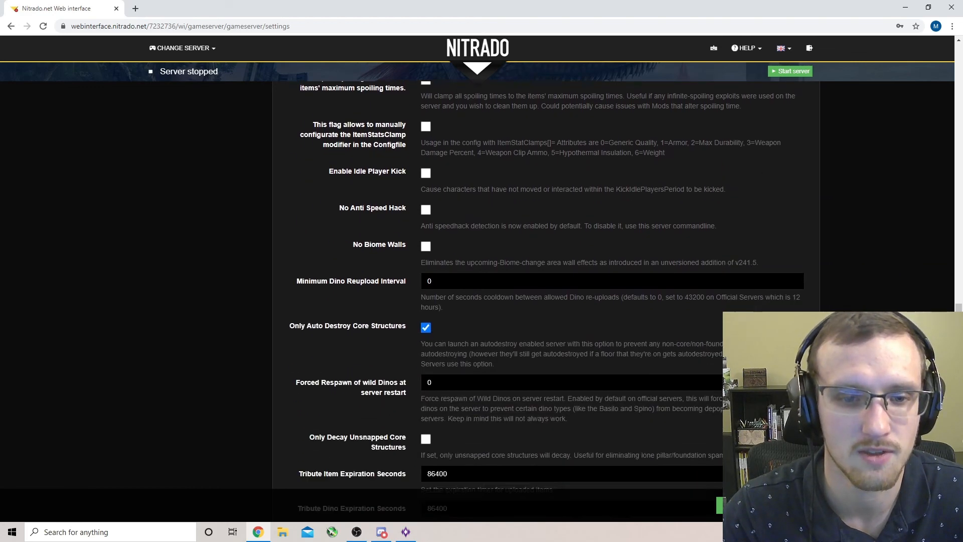
scroll(613, 326, down, 3)
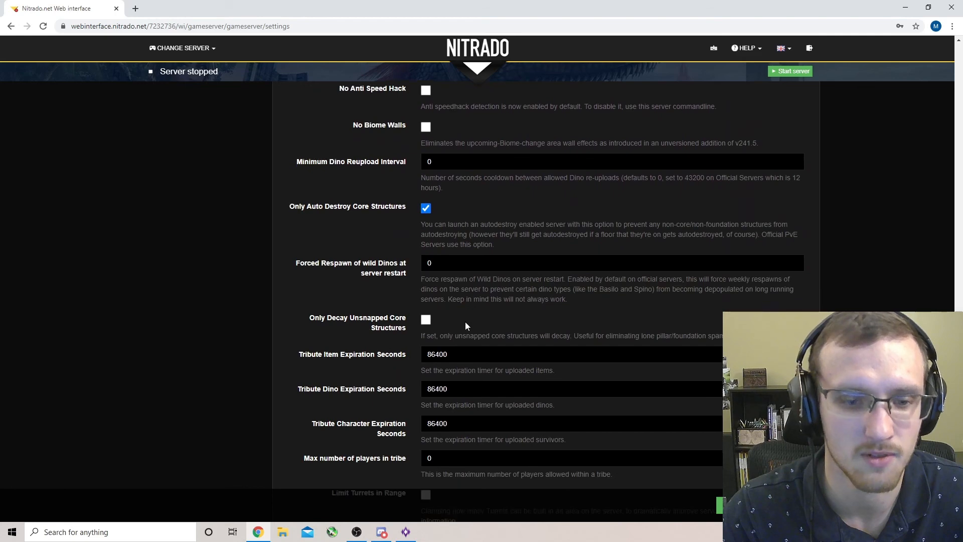
scroll(459, 325, down, 7)
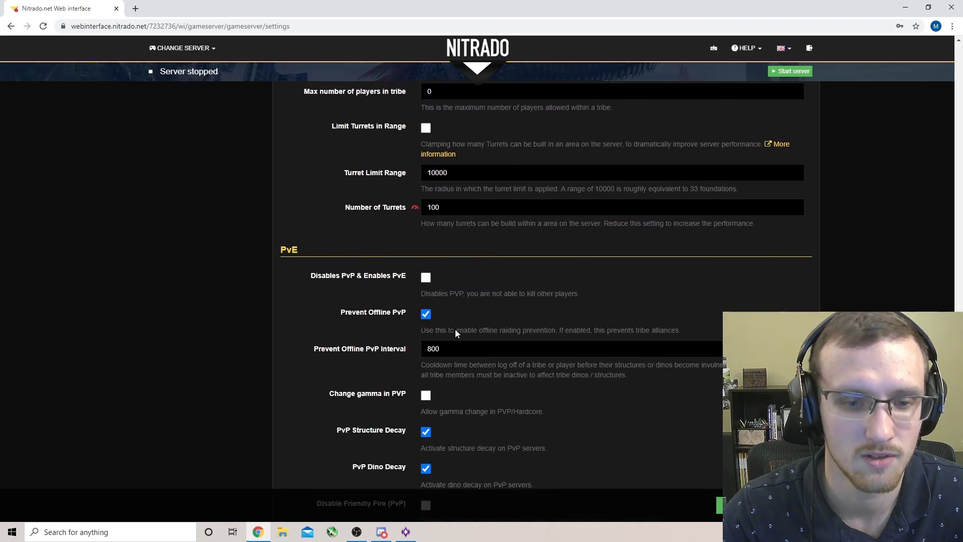
scroll(454, 329, down, 10)
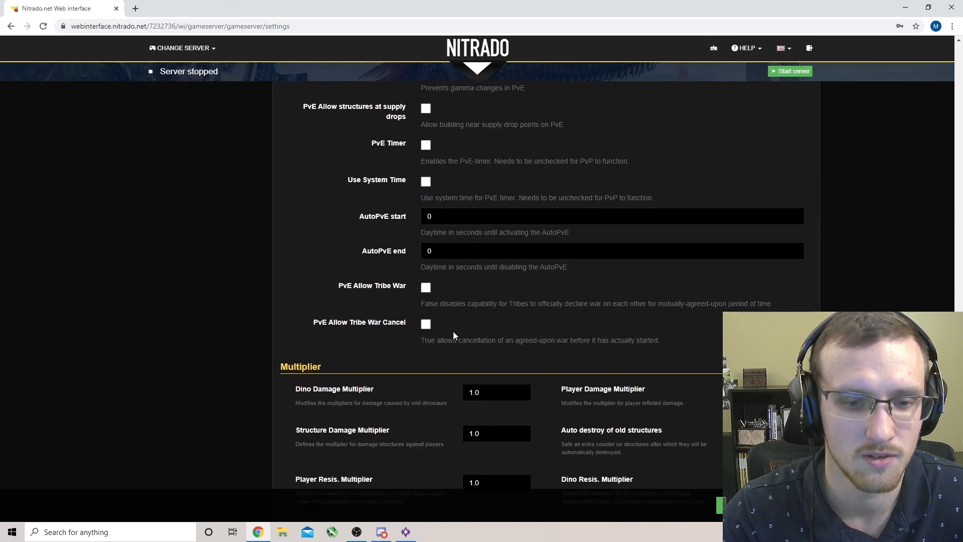
scroll(453, 335, down, 12)
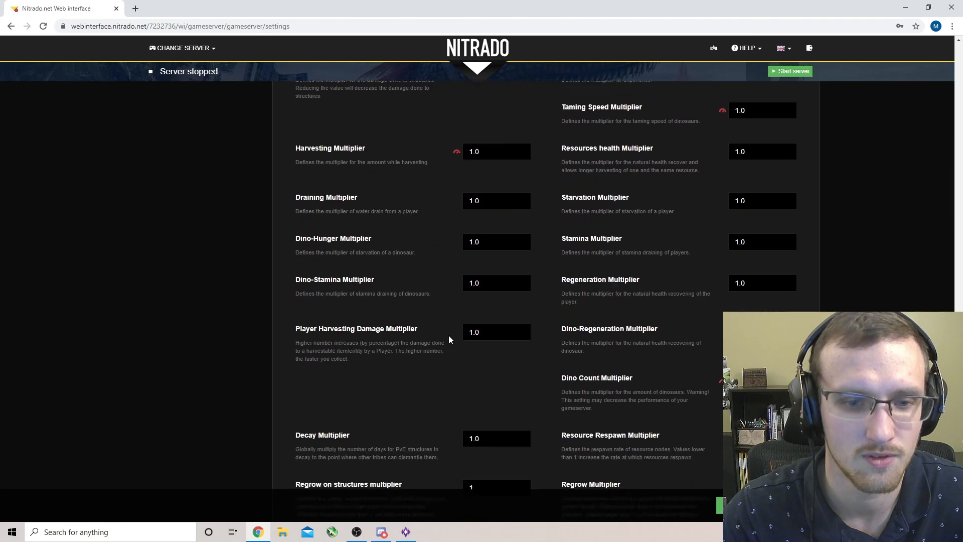
scroll(447, 334, down, 15)
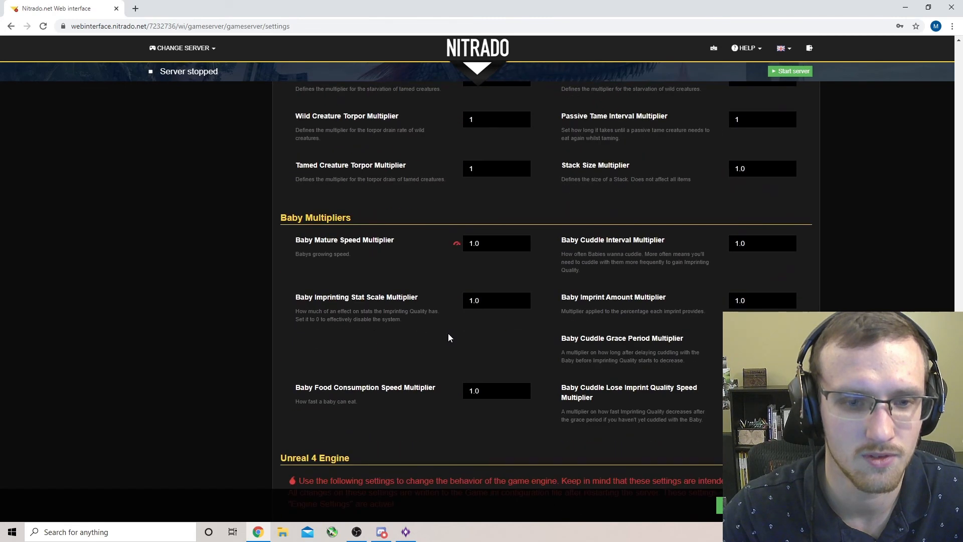
Set the XP Multiplier to .75 in the Multiplier section
scroll(449, 333, up, 10)
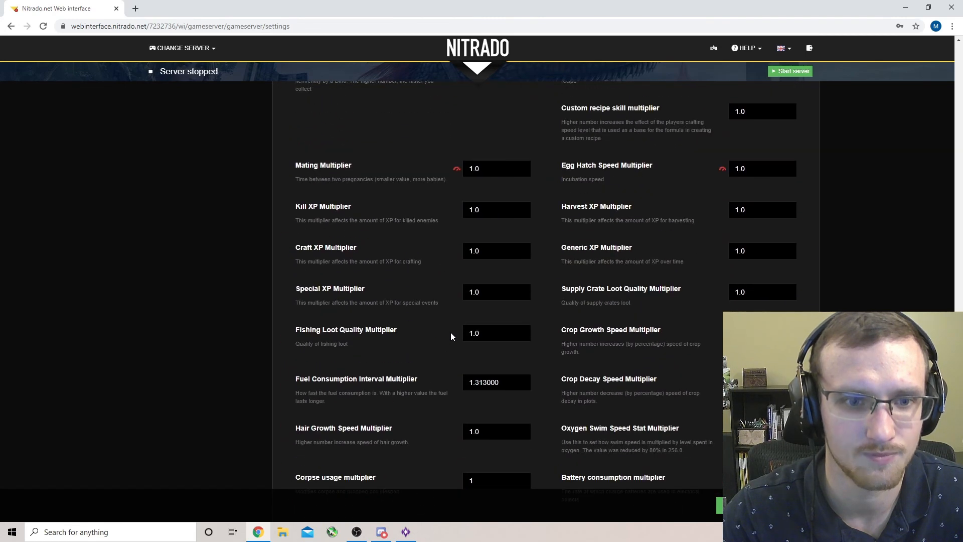
scroll(426, 298, up, 1)
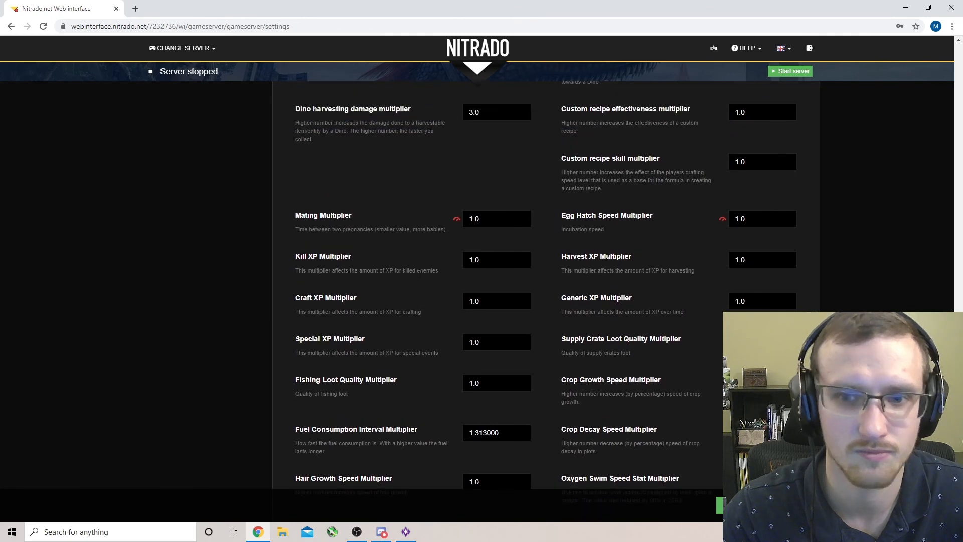
scroll(449, 273, up, 1)
scroll(449, 274, up, 10)
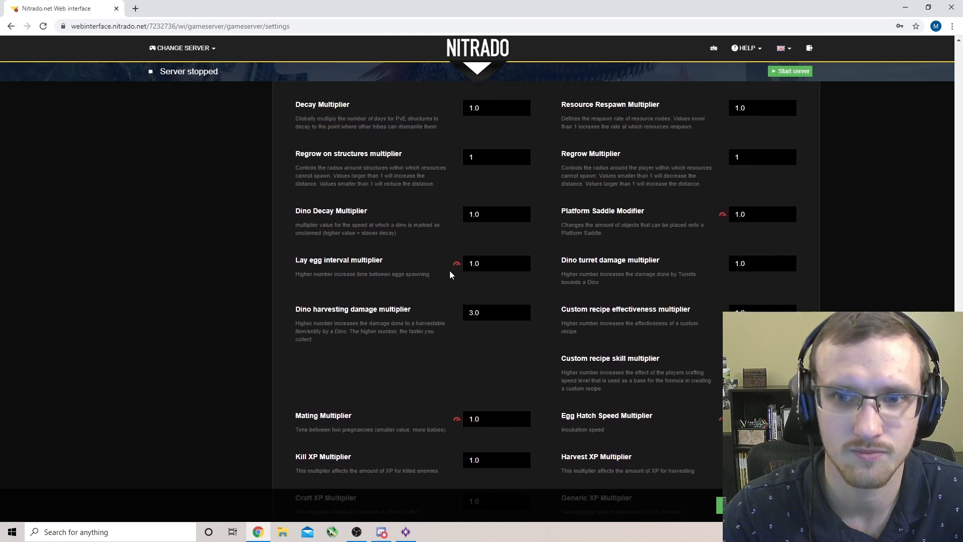
scroll(449, 274, up, 3)
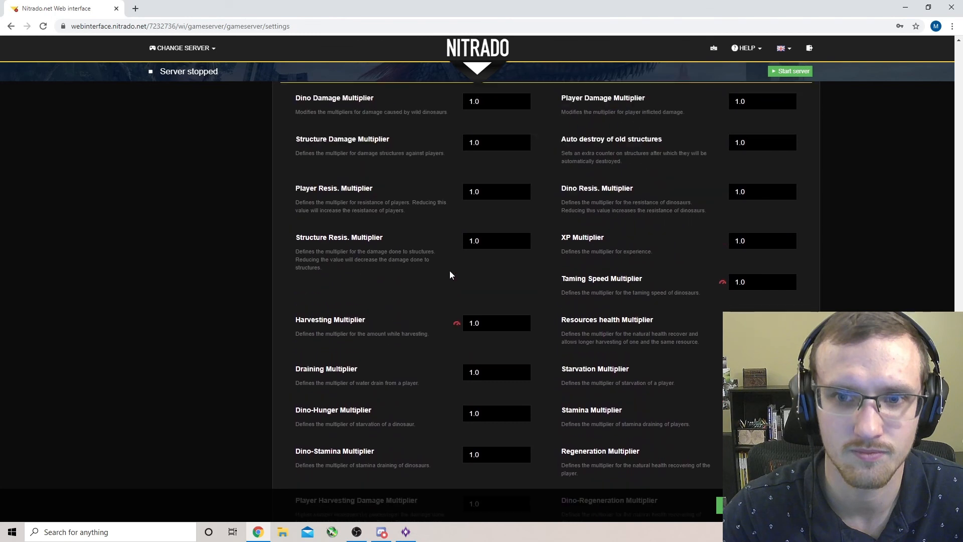
drag(747, 241, 716, 242)
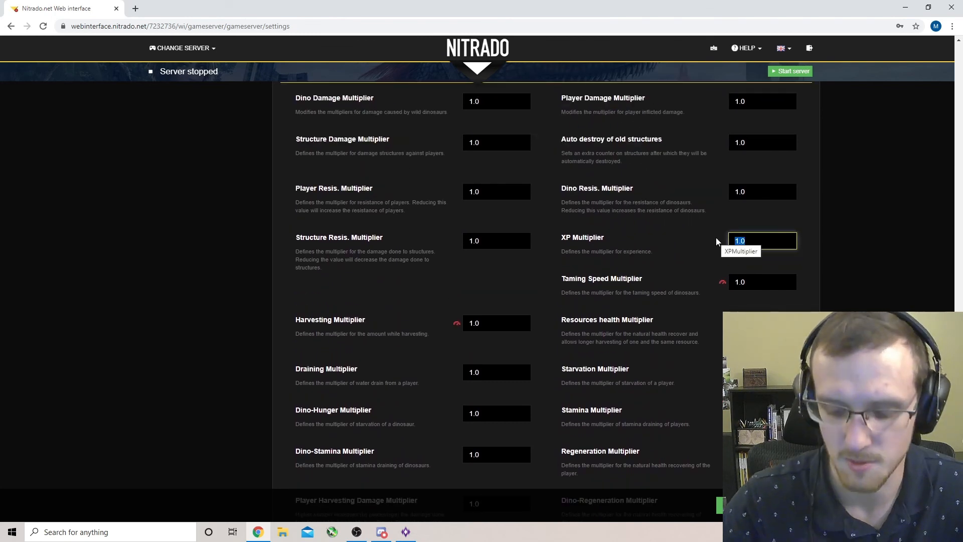
text(.75)
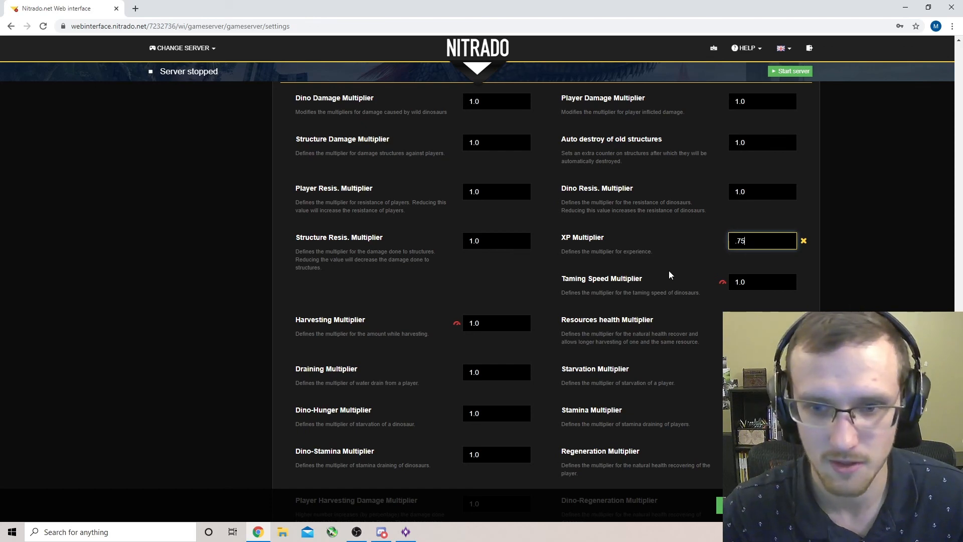
Turn on Disable Friendly Fire in the Unreal 4 Engine section and save the settings
scroll(670, 281, down, 8)
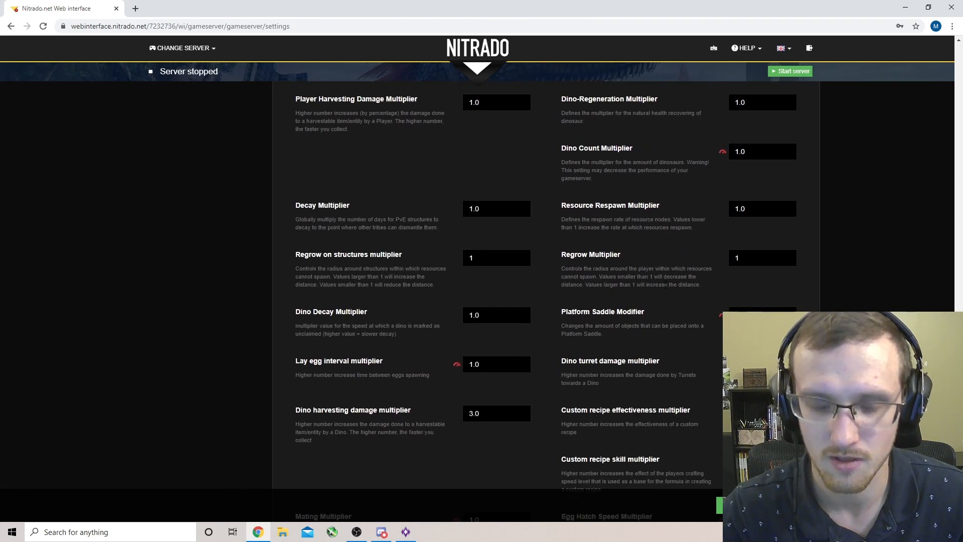
scroll(665, 285, down, 8)
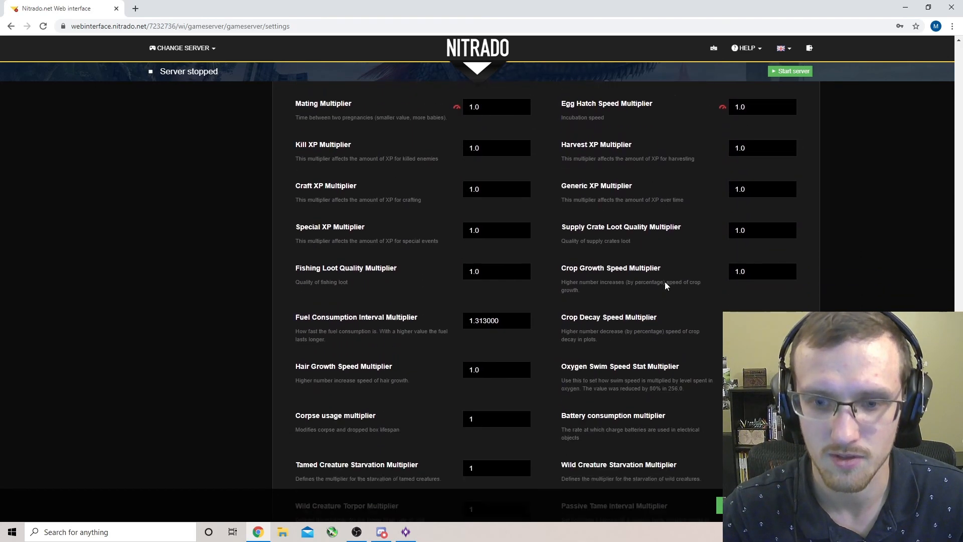
scroll(666, 284, down, 5)
scroll(665, 288, down, 2)
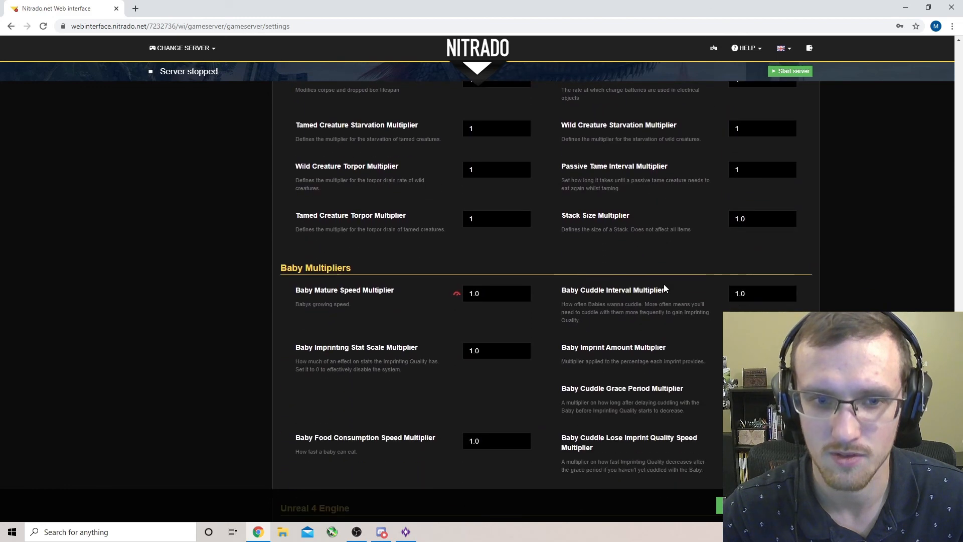
scroll(665, 288, down, 7)
scroll(661, 290, down, 2)
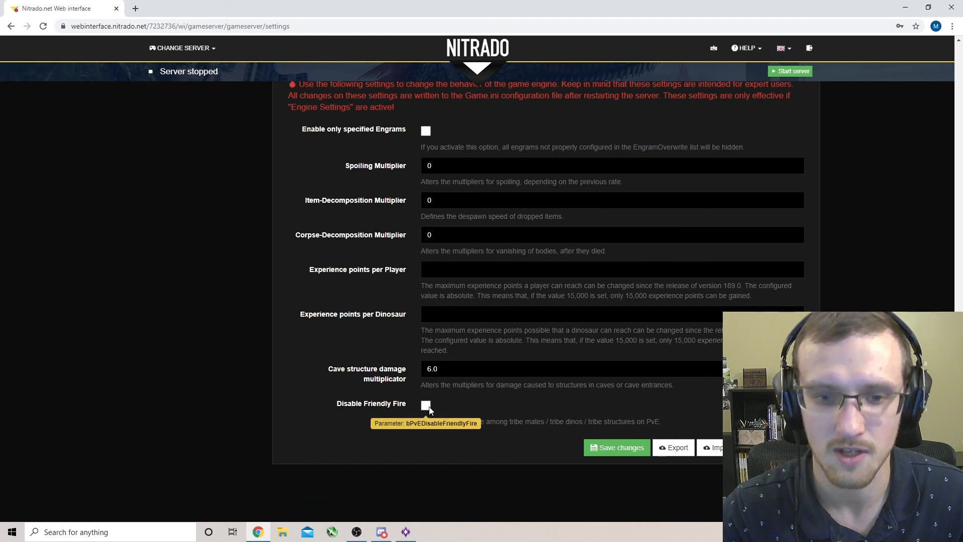
click(426, 406)
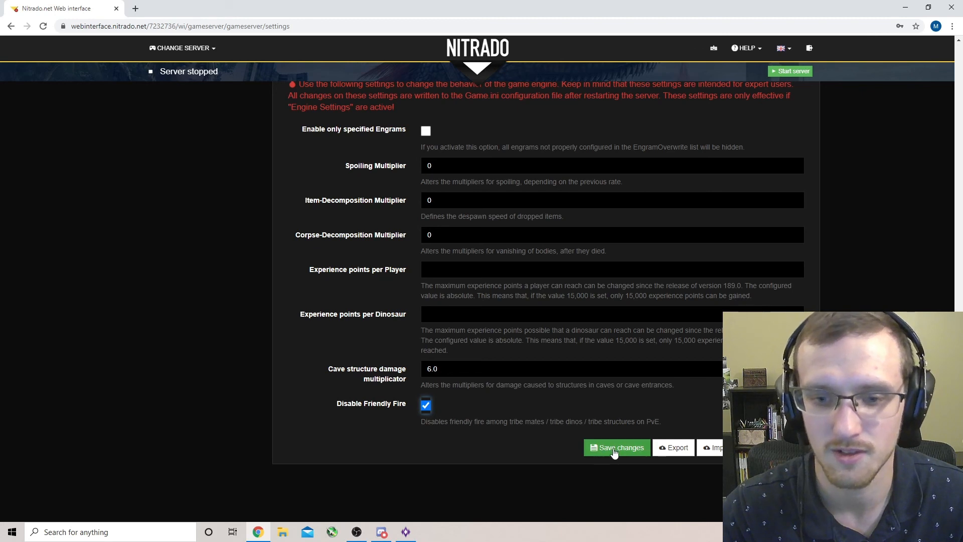
click(614, 449)
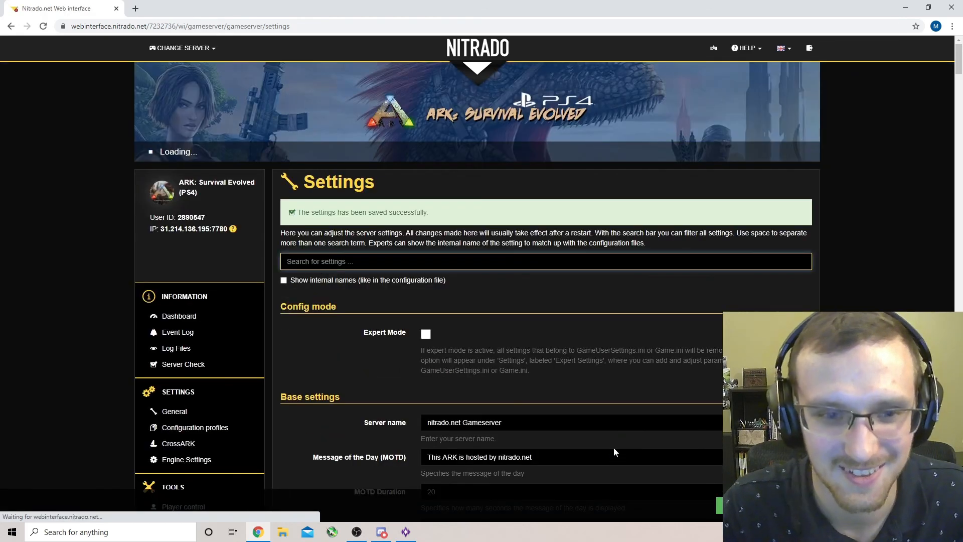
Enable Expert Mode, accepting the loss of currently set values, save the change and open the Expert Settings
click(425, 335)
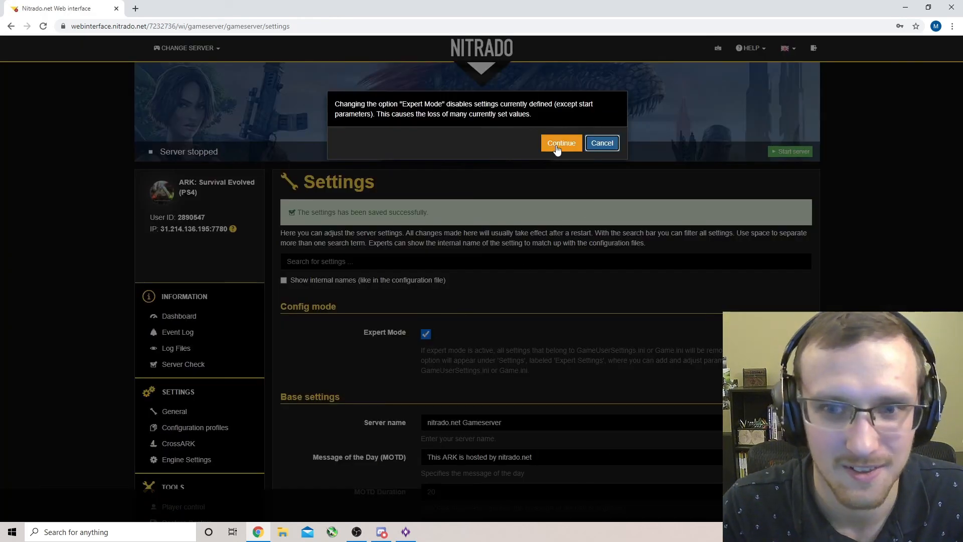
click(558, 146)
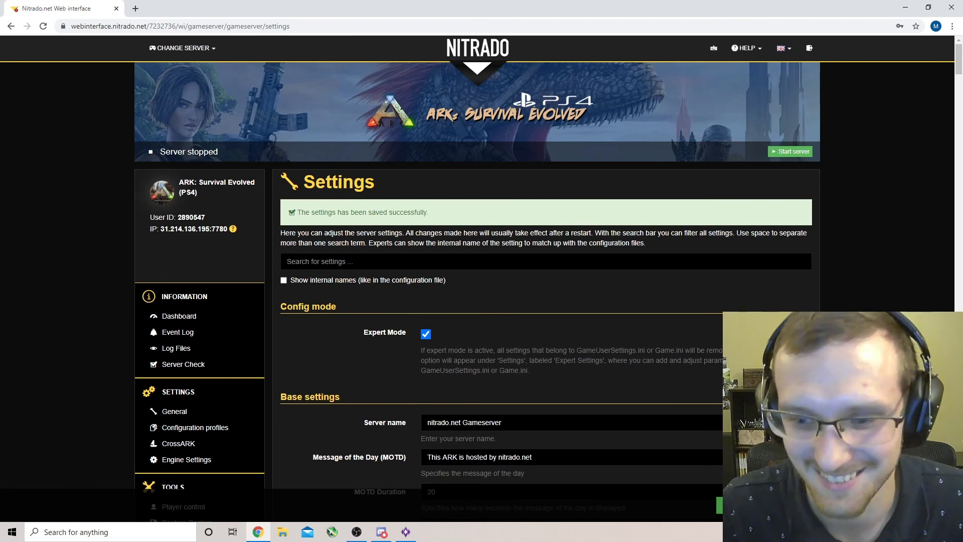
click(752, 505)
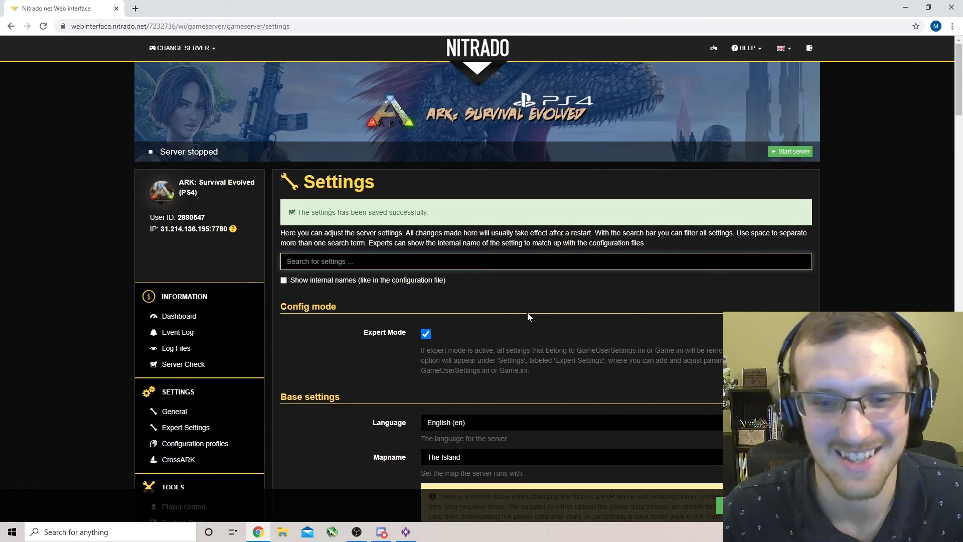
click(187, 428)
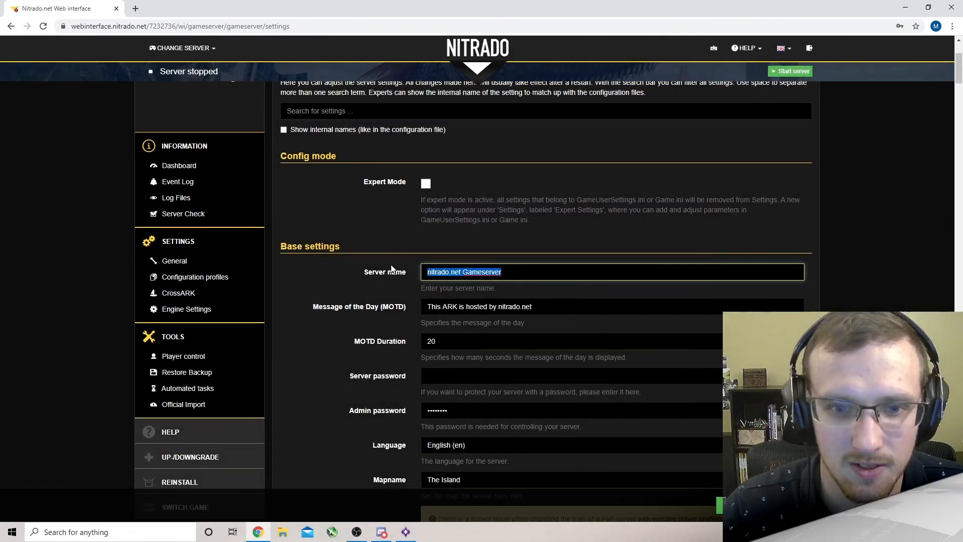
Set the server name to "In The Moment", the message of the day to "Hello :)" and its duration to 10, and fill in the server password
key(BackSpace)
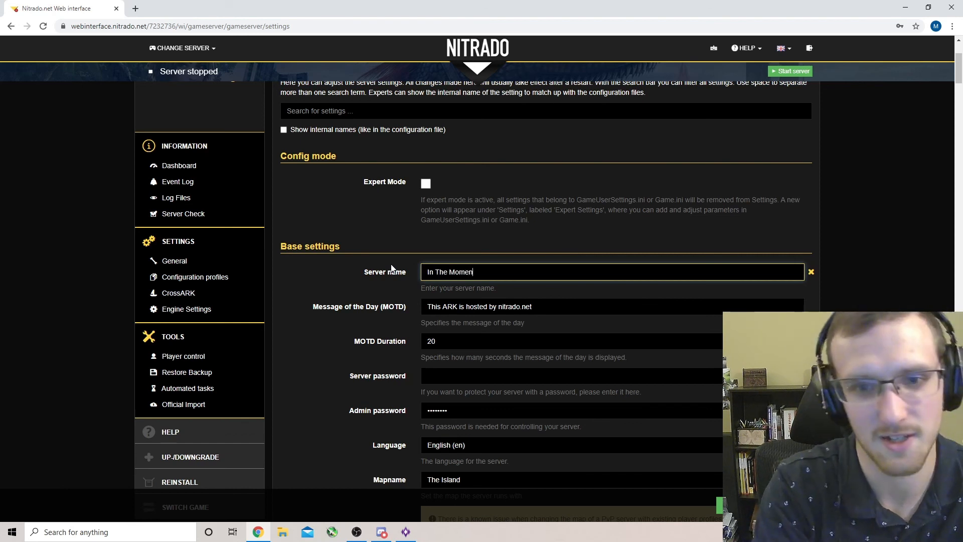
key(Tab)
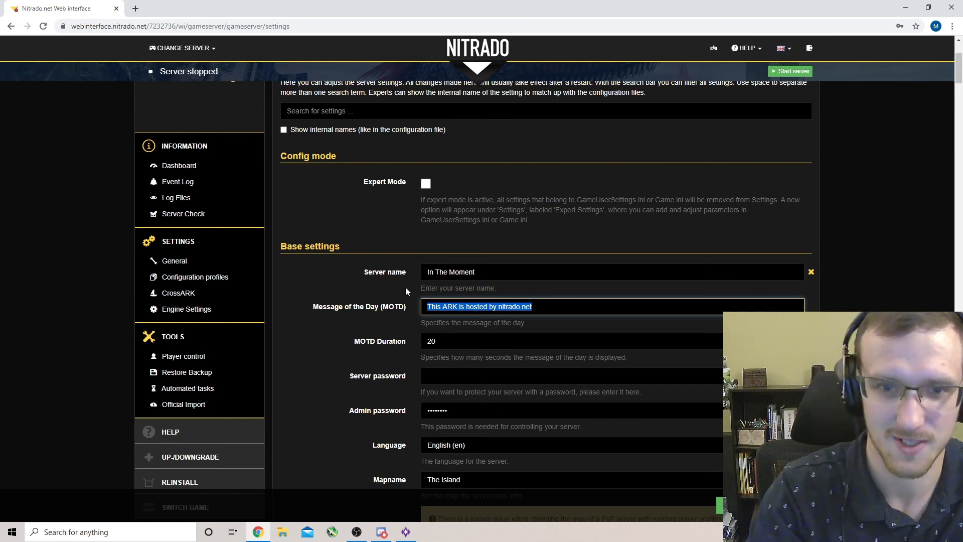
key(BackSpace)
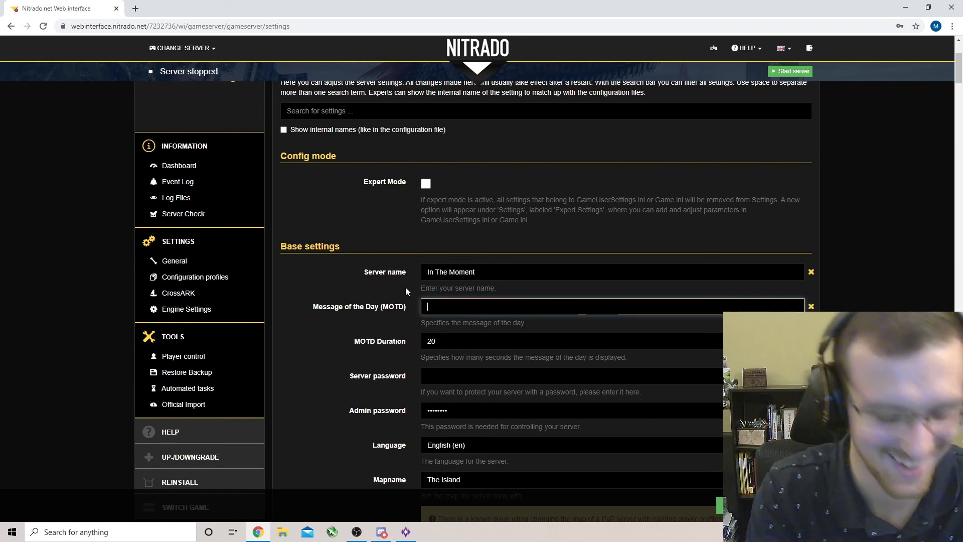
text(Hello and)
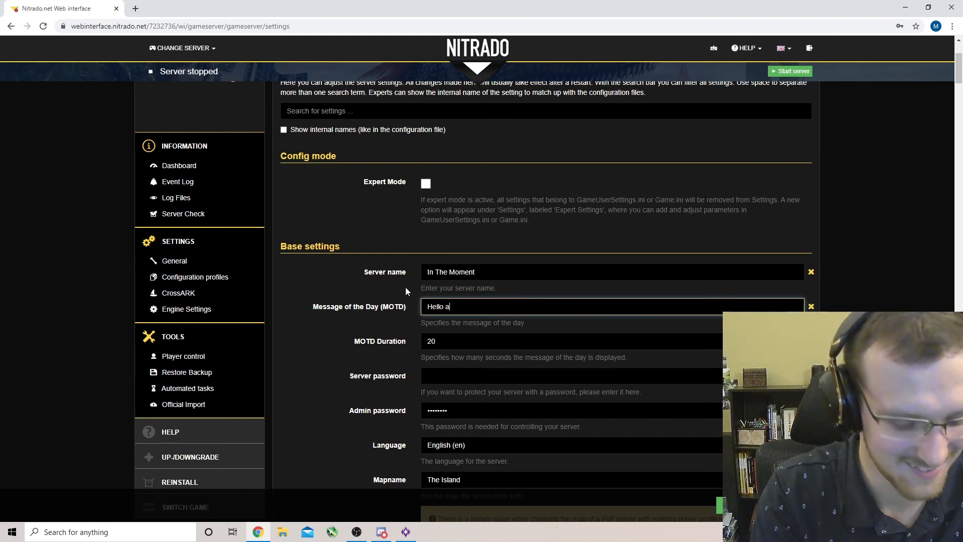
key(BackSpace)
key(BackSpace)
key(BackSpace)
key(BackSpace)
key(BackSpace)
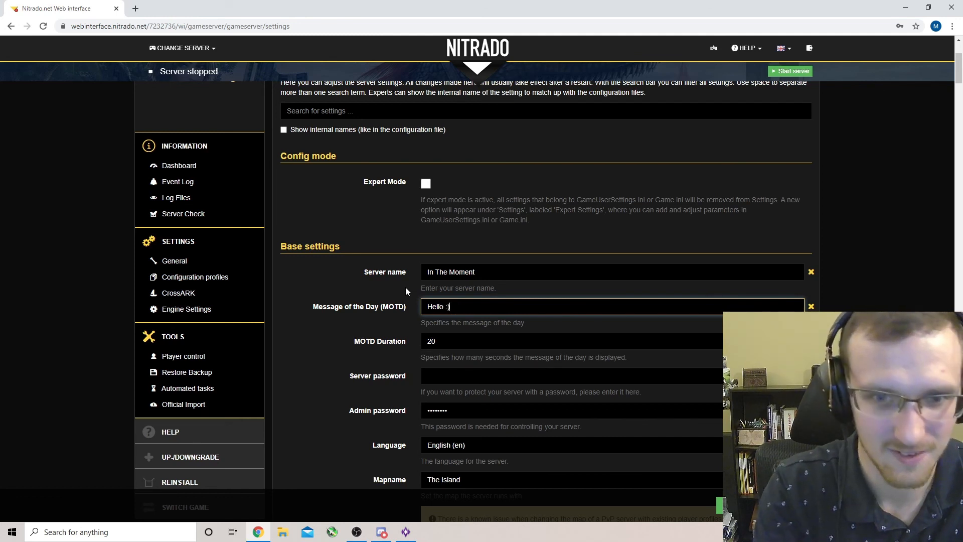
key(Tab)
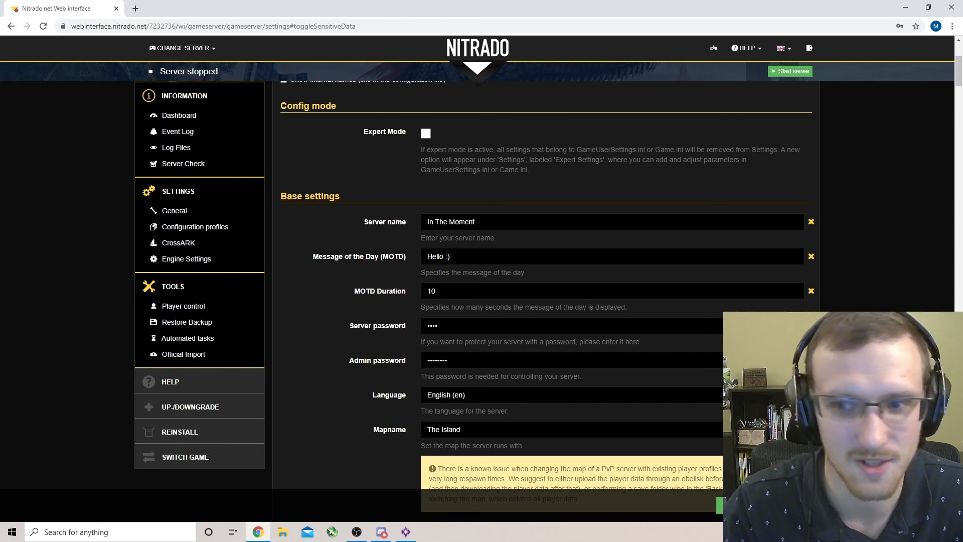
Turn Expert Mode back on, accepting the loss of currently set values, and save the settings
scroll(583, 339, up, 4)
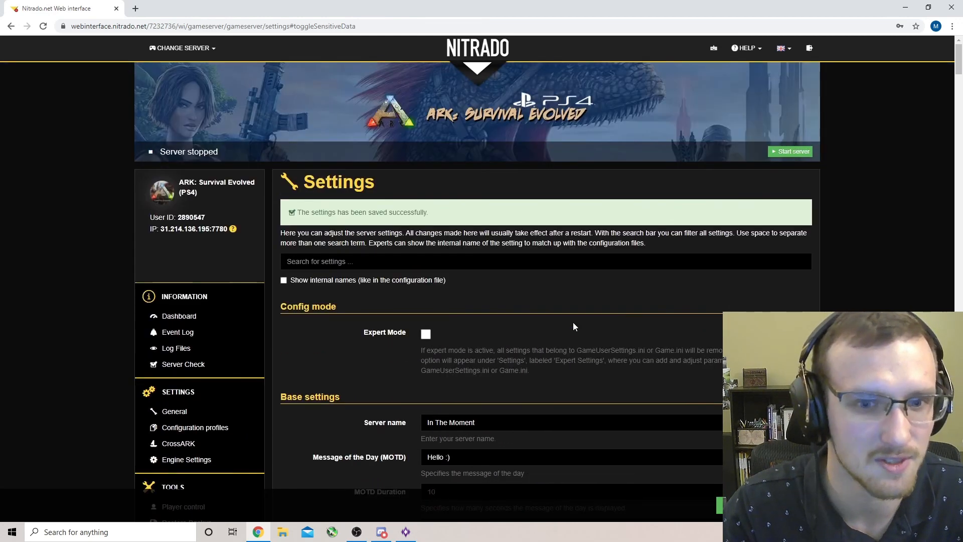
click(425, 334)
click(554, 144)
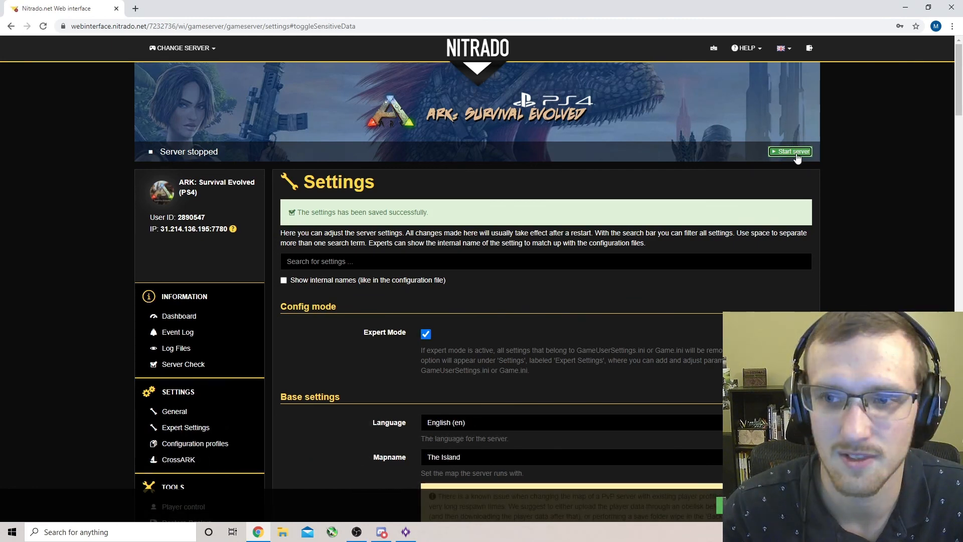
Start the stopped game server and confirm running the command
click(794, 152)
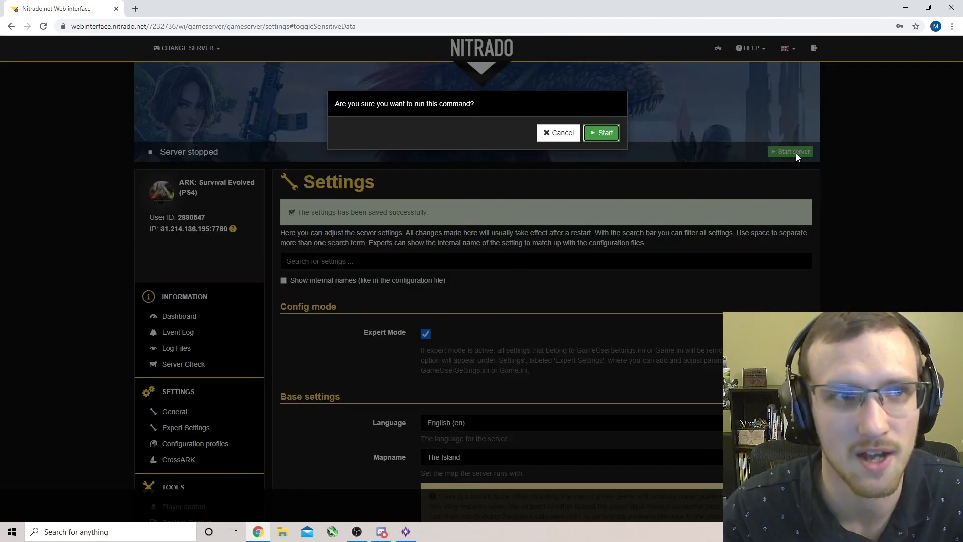
click(600, 136)
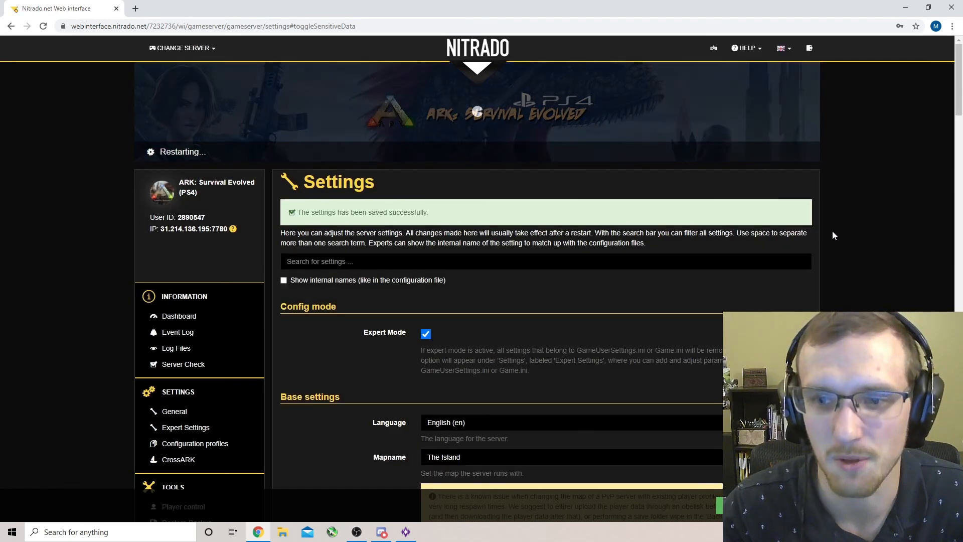